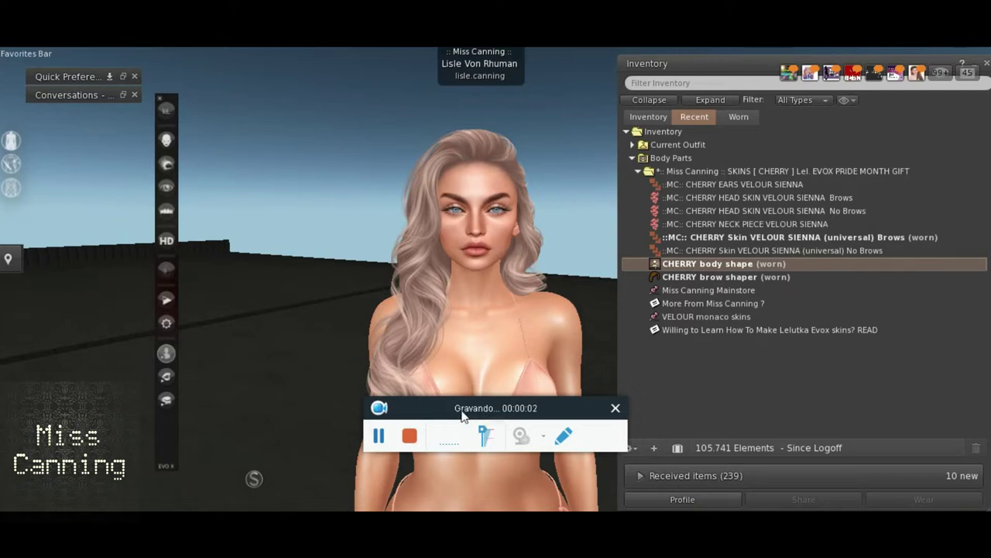
Go to CORPOS VELOUR > cherry example and preview then close the CHERRY sienna BROWS face texture.
{"action": "left_click_drag", "start_coordinate": [455, 408], "coordinate": [753, 285]}
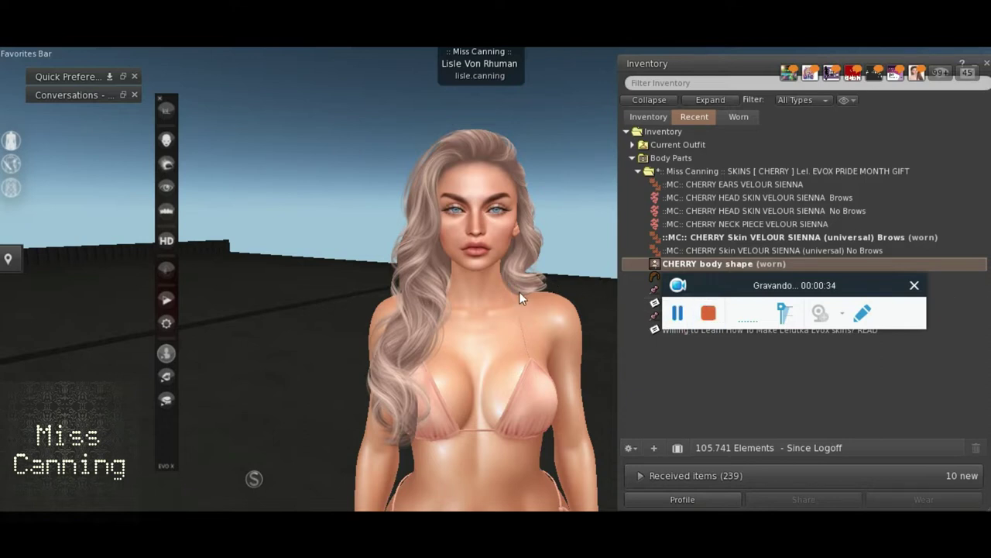
{"action": "scroll", "coordinate": [523, 294], "scroll_direction": "up", "scroll_amount": 1}
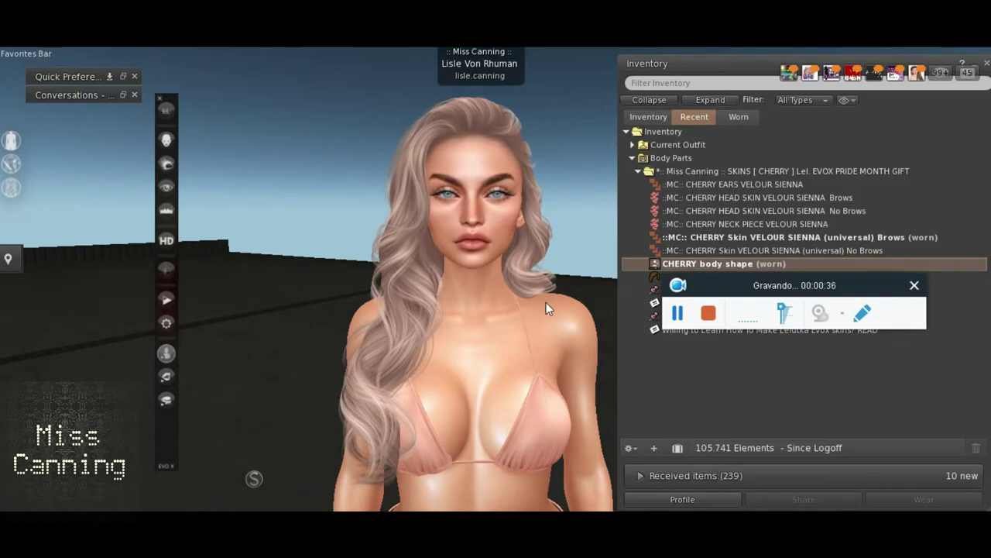
{"action": "scroll", "coordinate": [524, 341], "scroll_direction": "down", "scroll_amount": 1}
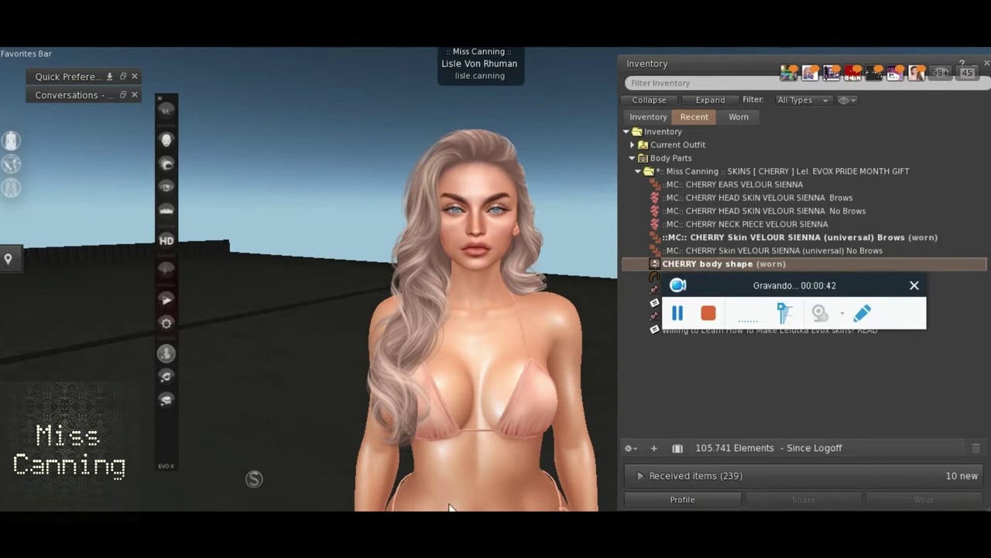
{"action": "mouse_move", "coordinate": [434, 535]}
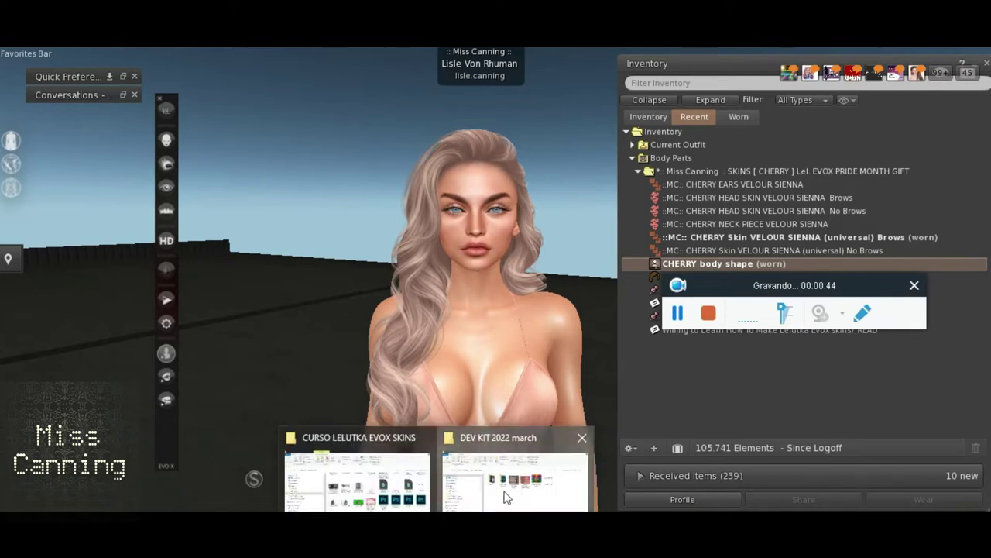
{"action": "left_click", "coordinate": [504, 496]}
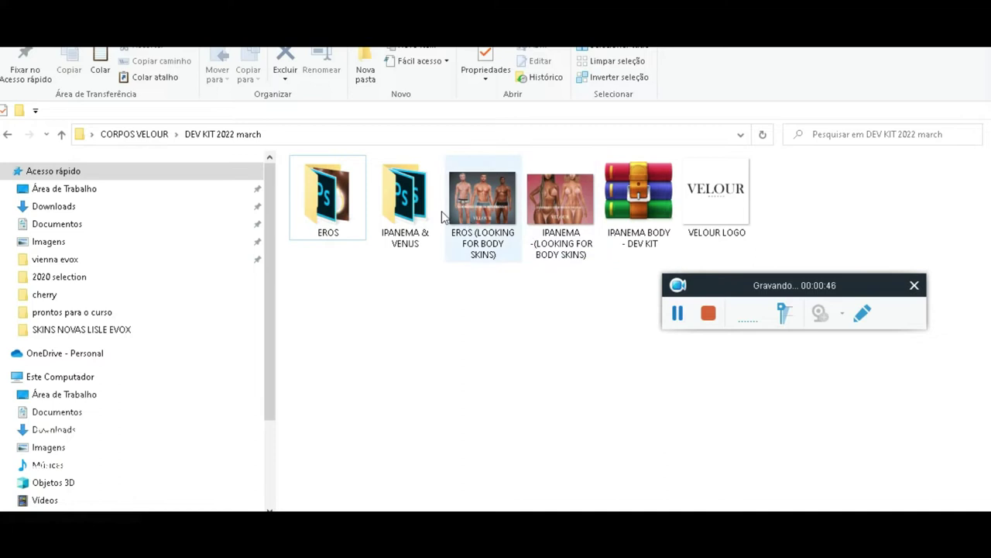
{"action": "left_click", "coordinate": [148, 134]}
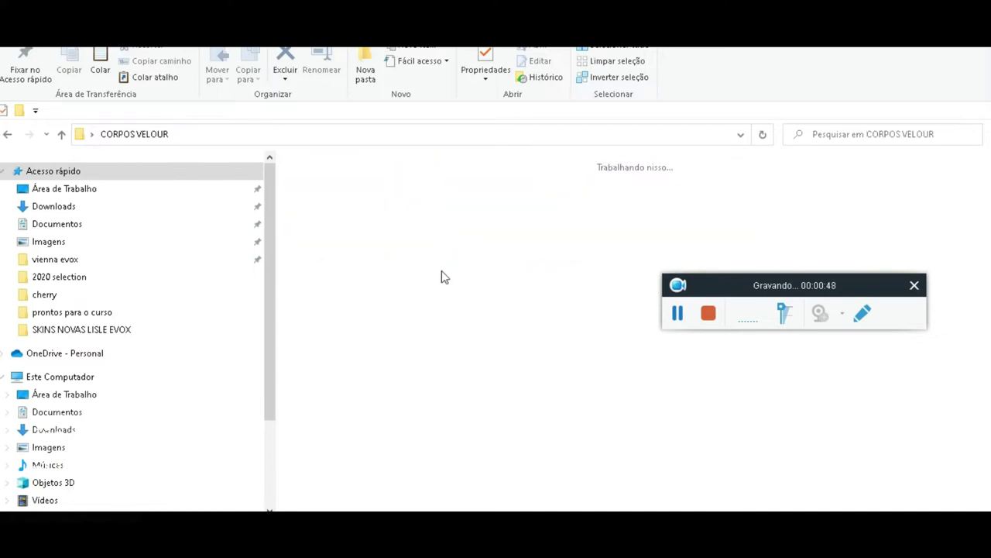
{"action": "double_click", "coordinate": [351, 212]}
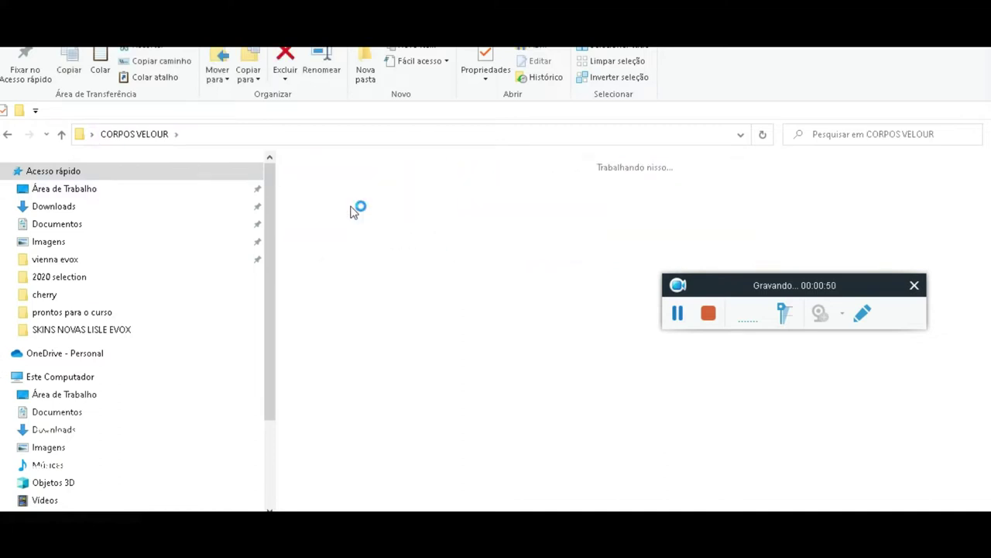
{"action": "double_click", "coordinate": [429, 195]}
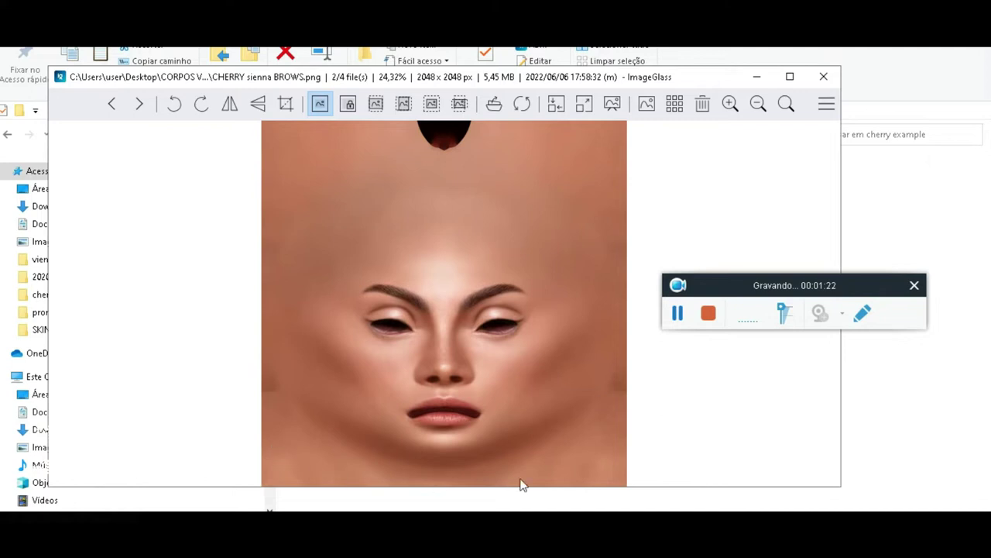
{"action": "left_click", "coordinate": [825, 78]}
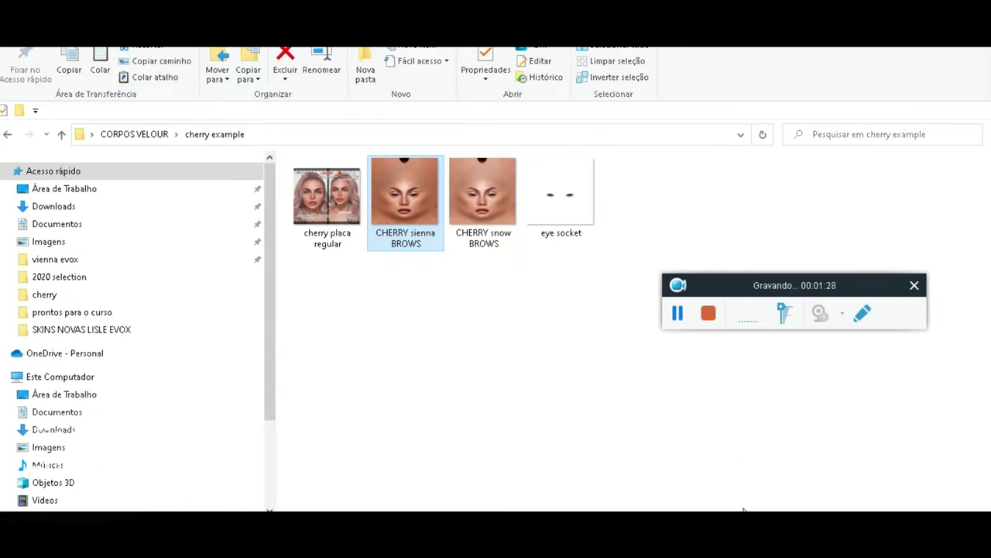
Back in Firestorm, select CHERRY EARS VELOUR SIENNA in the Recent inventory and wear it.
{"action": "key", "text": "alt+Tab"}
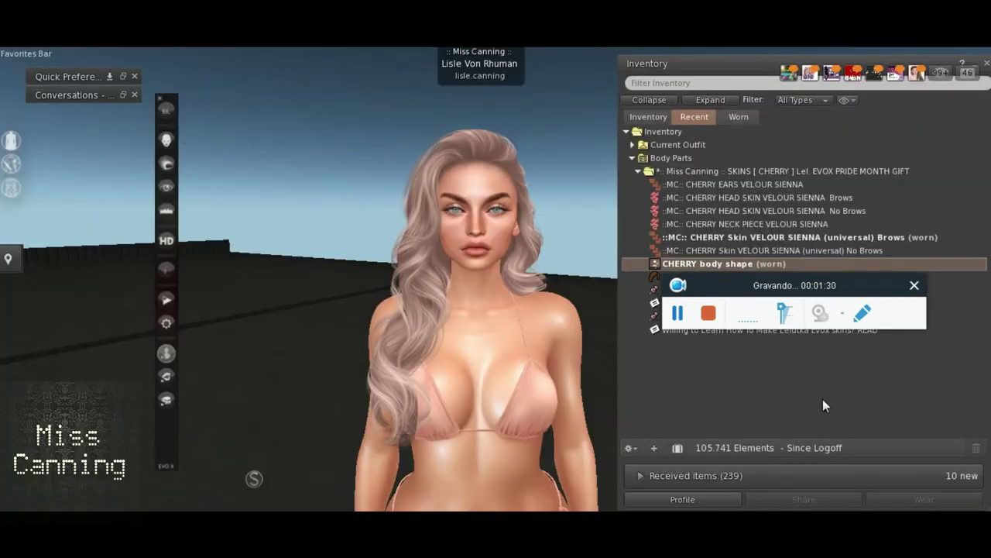
{"action": "left_click_drag", "start_coordinate": [739, 286], "coordinate": [742, 343]}
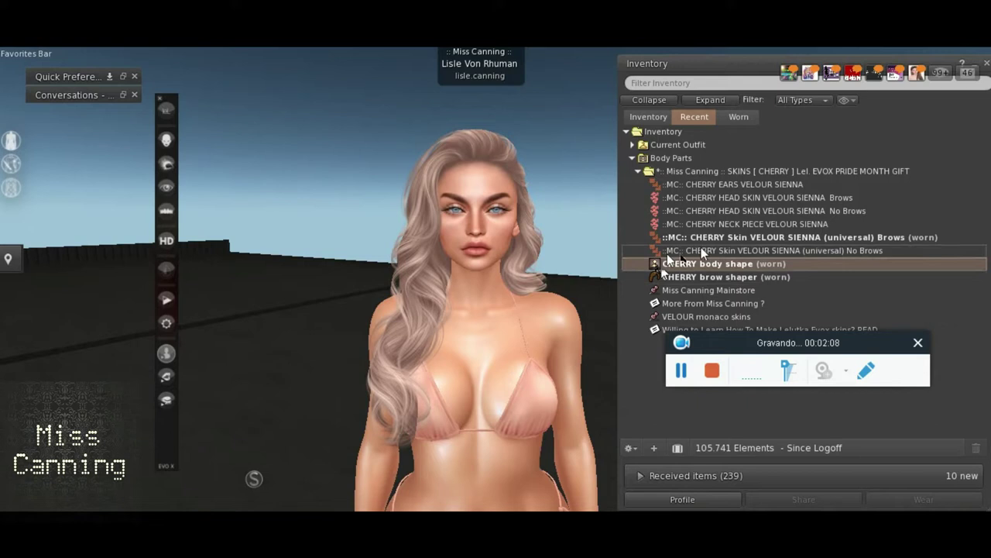
{"action": "left_click", "coordinate": [753, 185]}
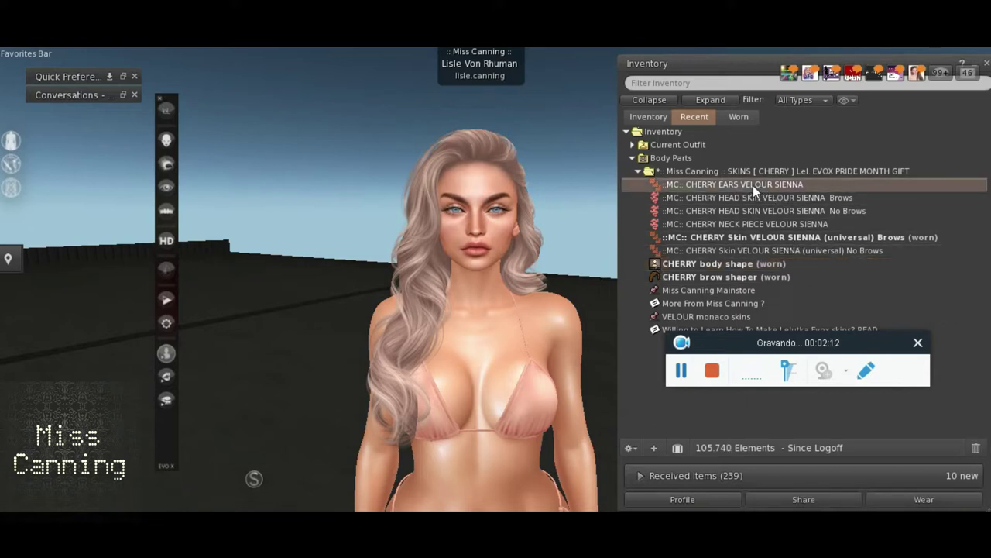
{"action": "double_click", "coordinate": [694, 184]}
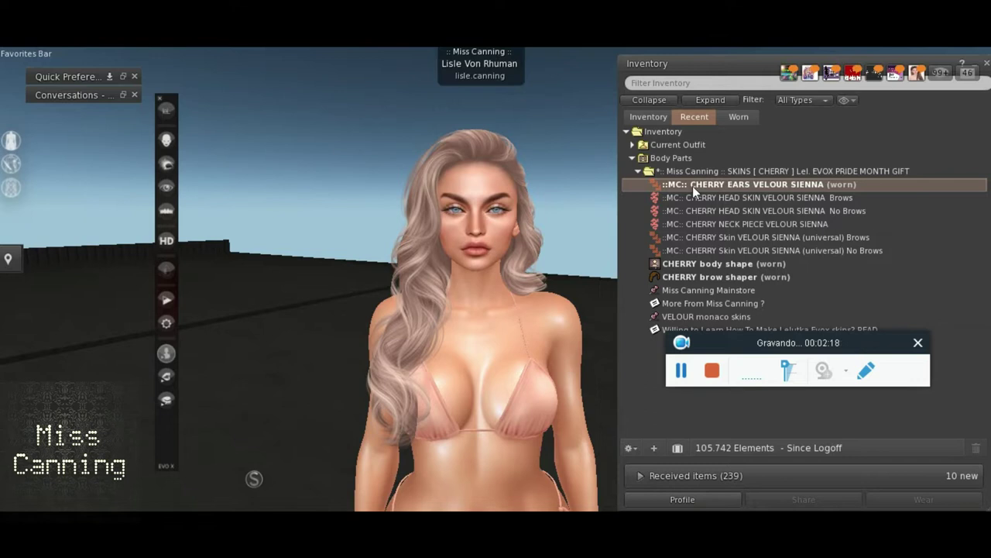
Take off the CHERRY EARS item and bring up the avatar's menu at the head.
{"action": "right_click", "coordinate": [694, 184]}
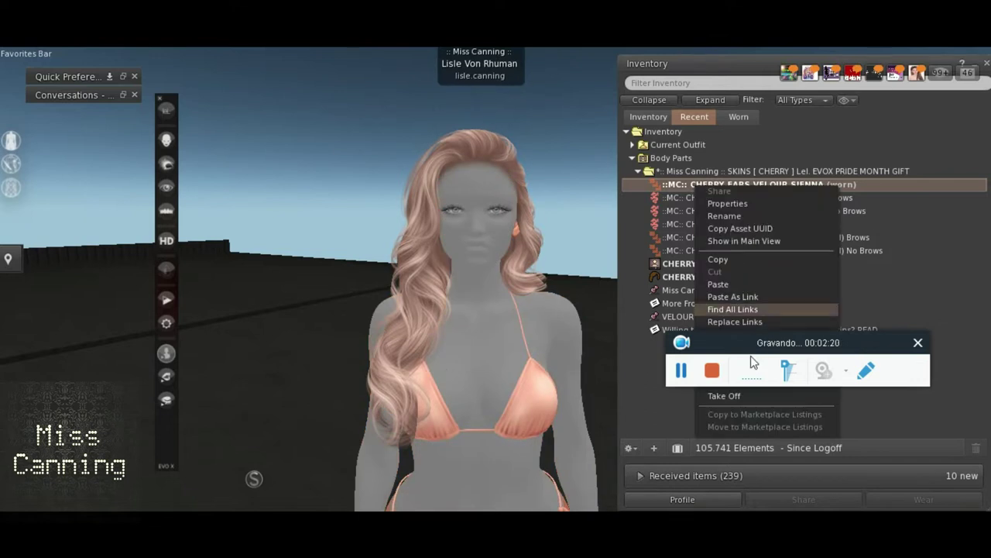
{"action": "left_click", "coordinate": [731, 395]}
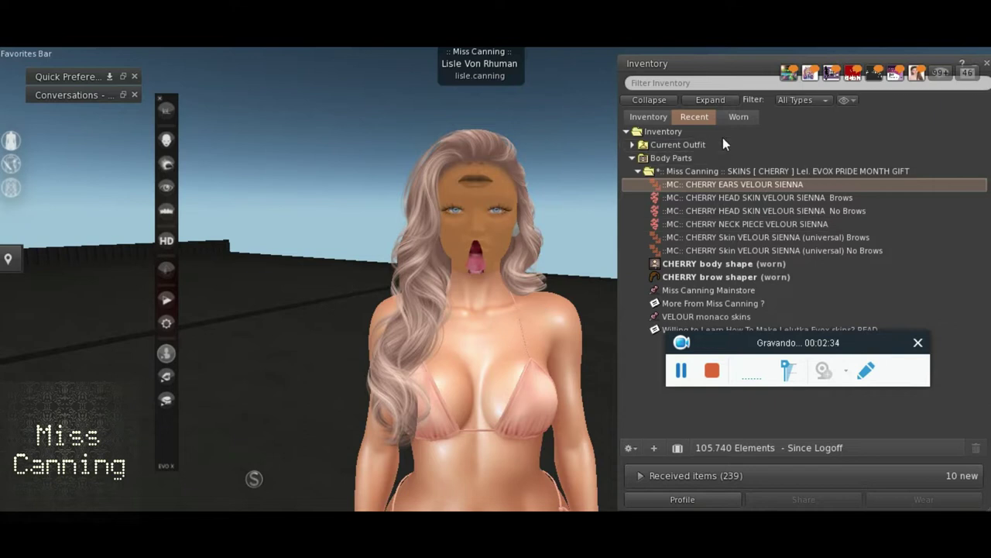
{"action": "left_click", "coordinate": [420, 237]}
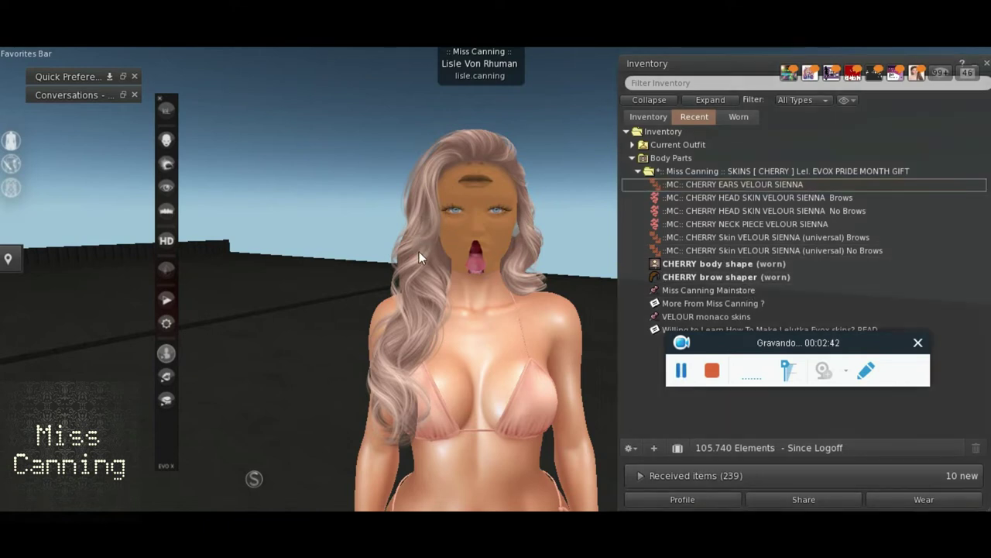
{"action": "right_click", "coordinate": [412, 276]}
{"action": "right_click", "coordinate": [463, 151]}
Reopen and dismiss the avatar's pie menus, then list only the worn items.
{"action": "right_click", "coordinate": [419, 331]}
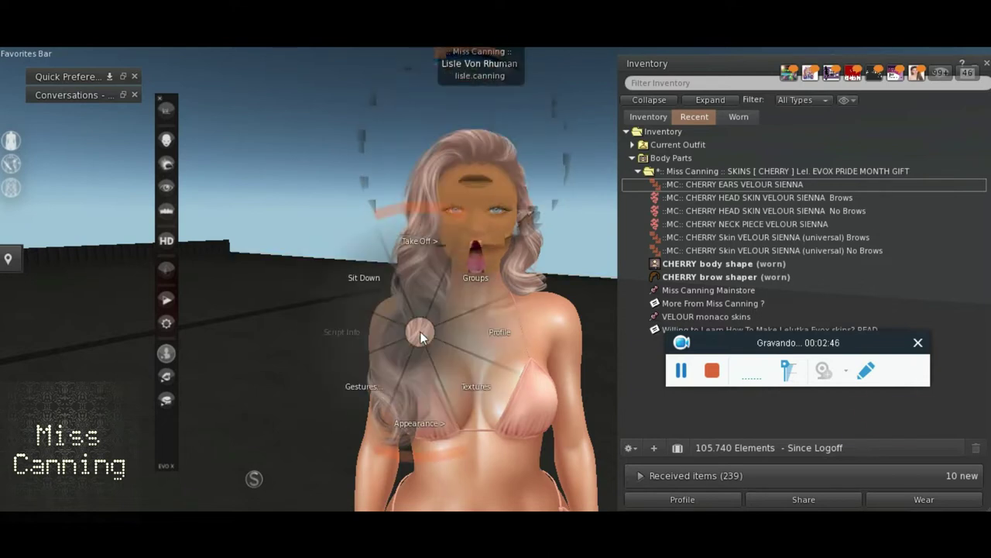
{"action": "left_click", "coordinate": [535, 244]}
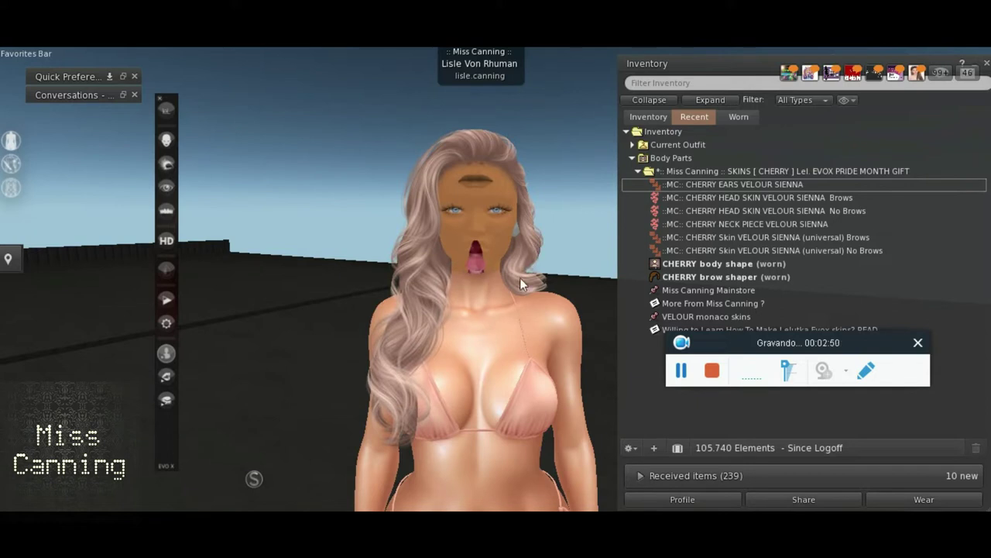
{"action": "right_click", "coordinate": [411, 378]}
{"action": "right_click", "coordinate": [452, 161]}
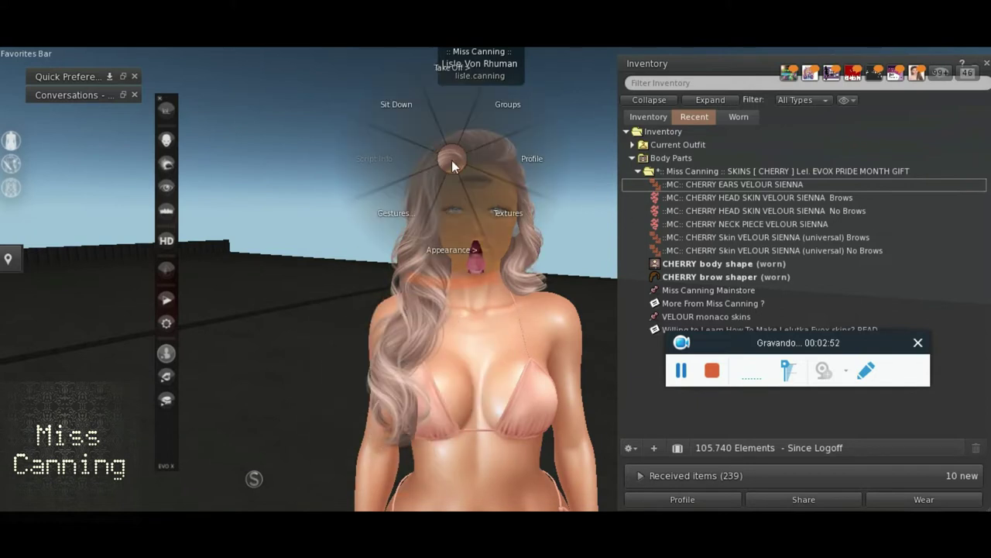
{"action": "right_click", "coordinate": [406, 337]}
{"action": "left_click", "coordinate": [744, 118]}
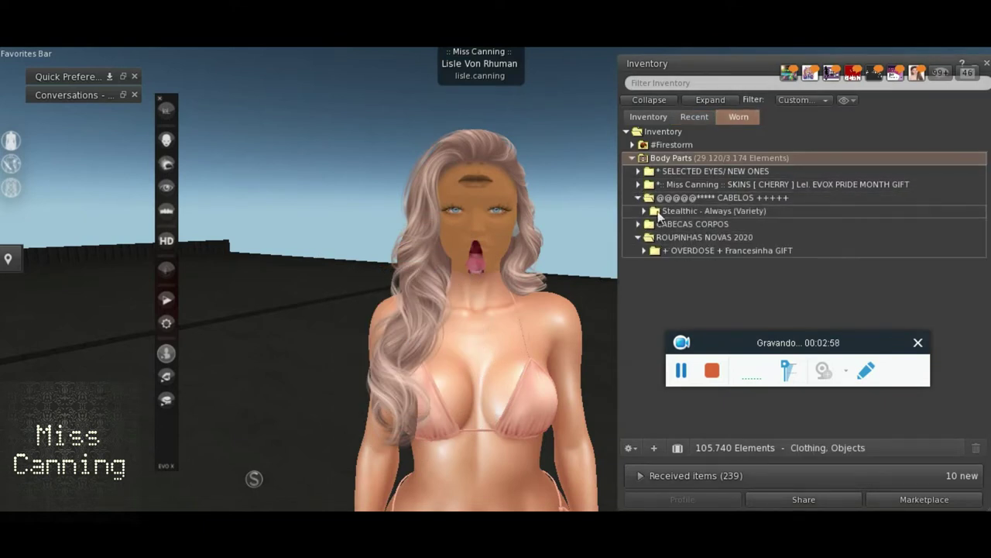
Remove the Stealthic - Always (Variety) hair from the current outfit.
{"action": "left_click", "coordinate": [663, 212]}
{"action": "right_click", "coordinate": [666, 216]}
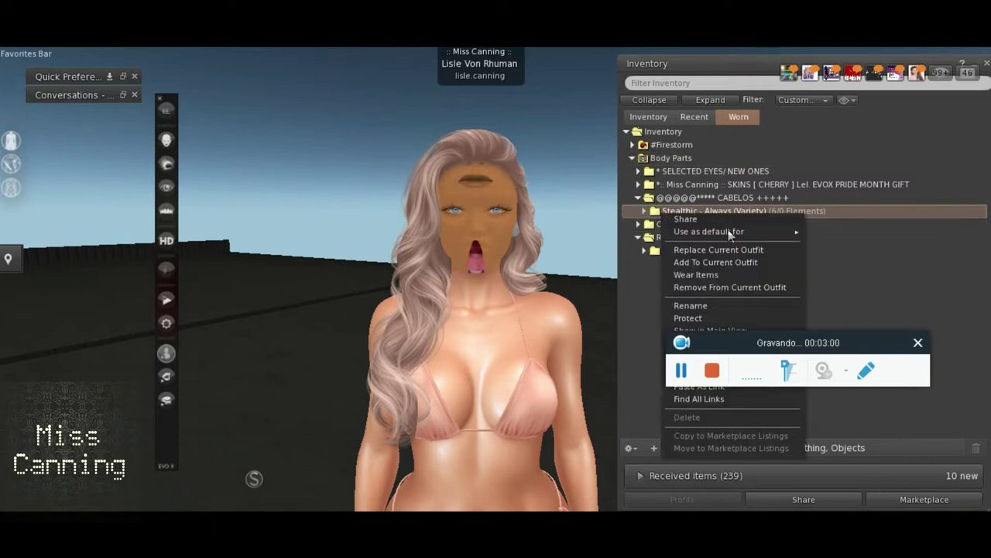
{"action": "left_click", "coordinate": [867, 210]}
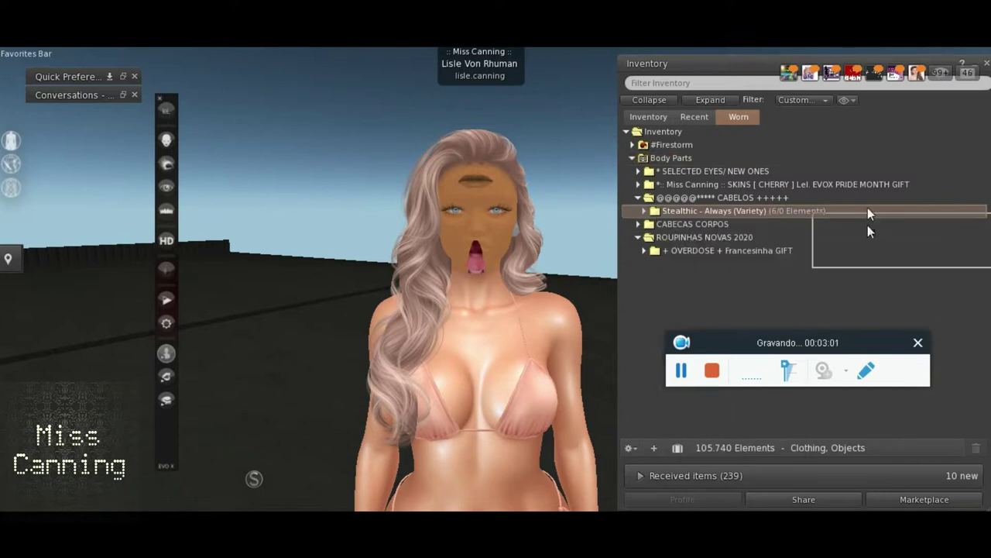
{"action": "right_click", "coordinate": [695, 214]}
{"action": "left_click", "coordinate": [772, 289]}
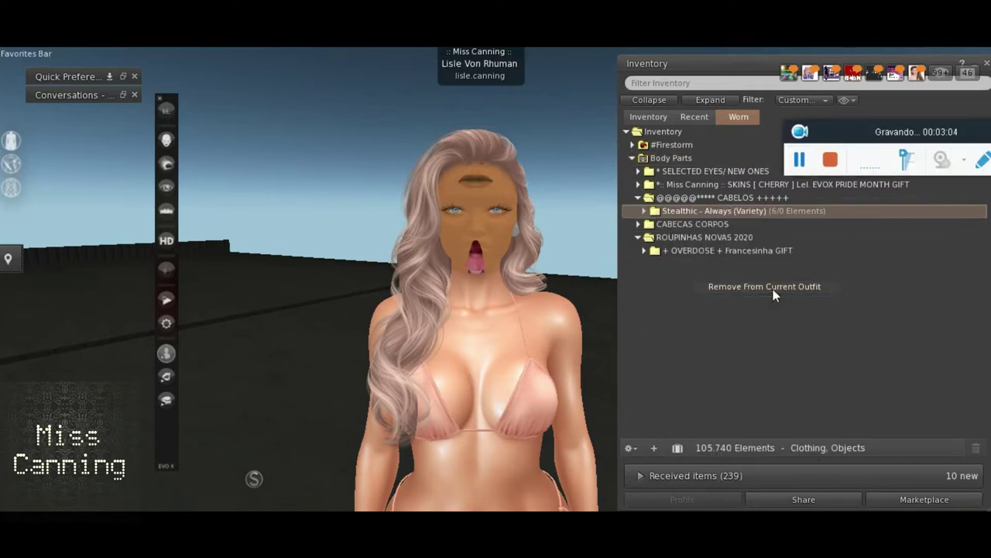
Orbit around the avatar's bald textured head, then return to the cherry example folder.
{"action": "scroll", "coordinate": [482, 267], "scroll_direction": "up", "scroll_amount": 2}
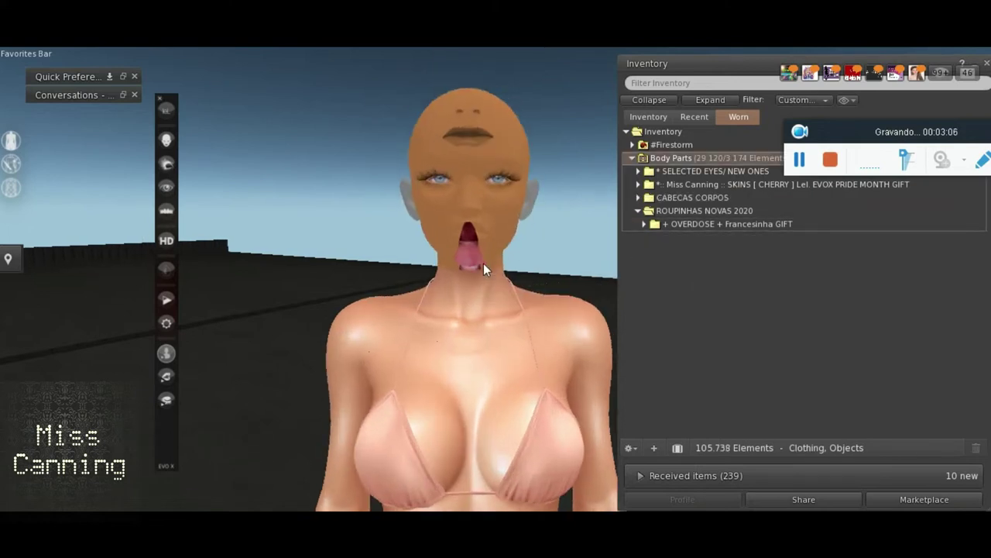
{"action": "scroll", "coordinate": [484, 263], "scroll_direction": "down", "scroll_amount": 1}
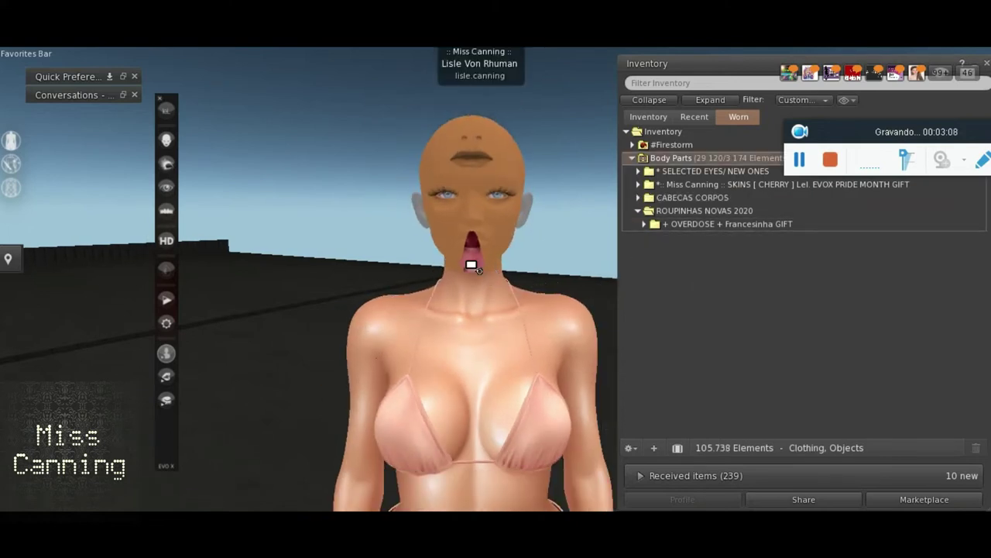
{"action": "left_click_drag", "start_coordinate": [471, 265], "coordinate": [504, 271]}
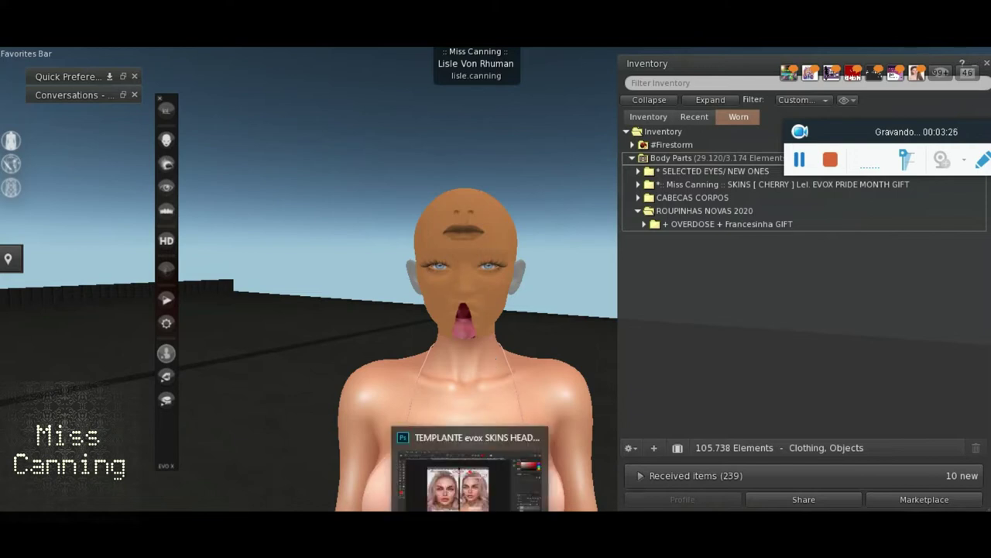
{"action": "left_click", "coordinate": [522, 476]}
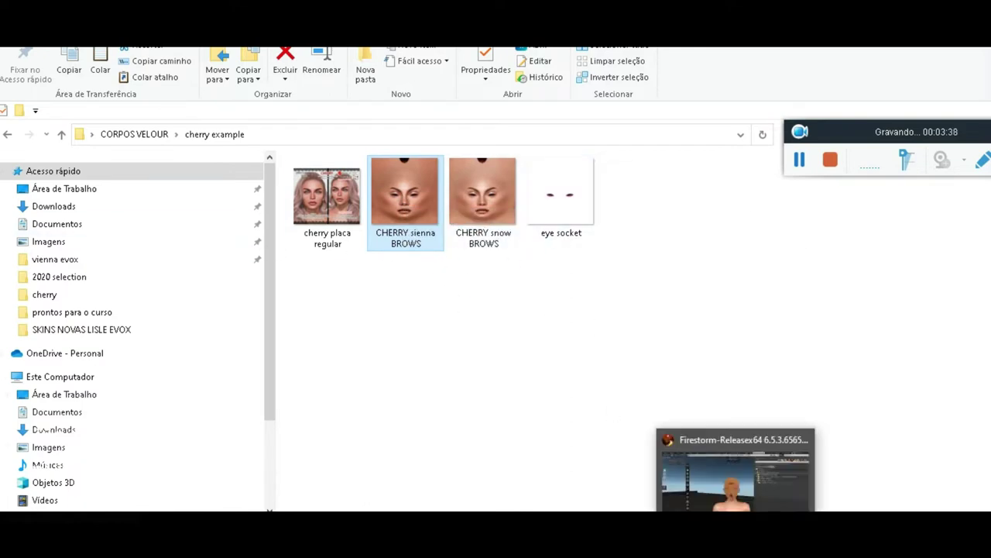
{"action": "left_click", "coordinate": [740, 468]}
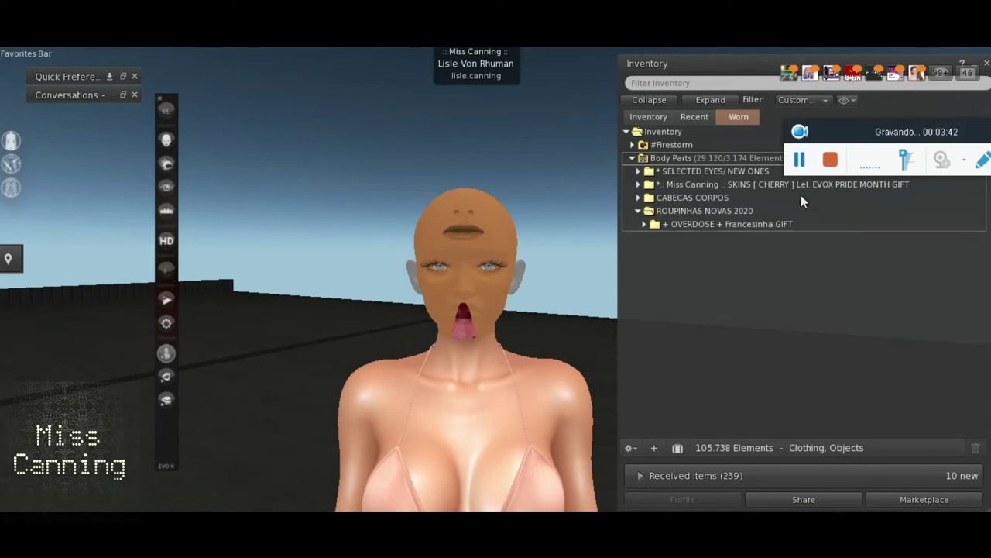
{"action": "left_click_drag", "start_coordinate": [864, 132], "coordinate": [769, 134]}
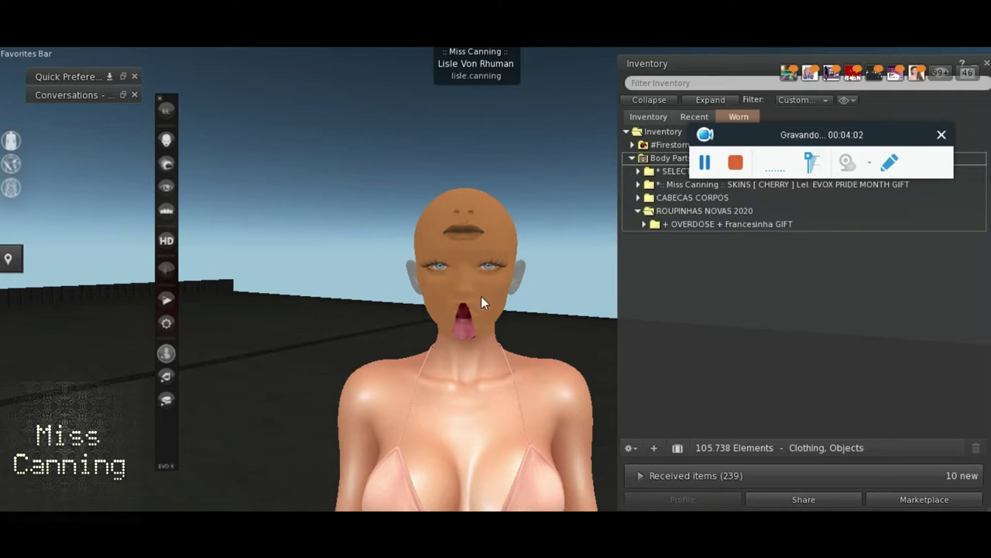
{"action": "scroll", "coordinate": [482, 306], "scroll_direction": "up", "scroll_amount": 2}
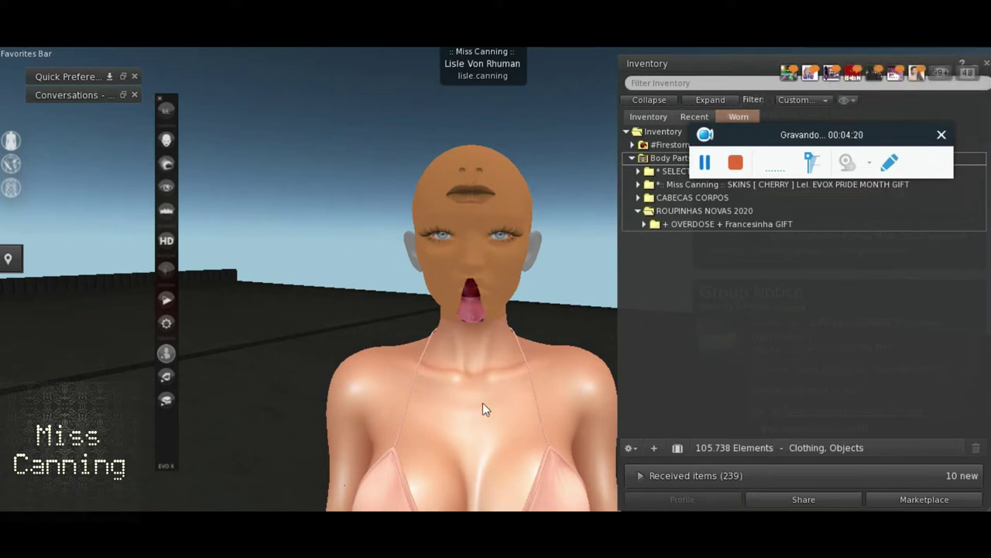
{"action": "left_click", "coordinate": [485, 505]}
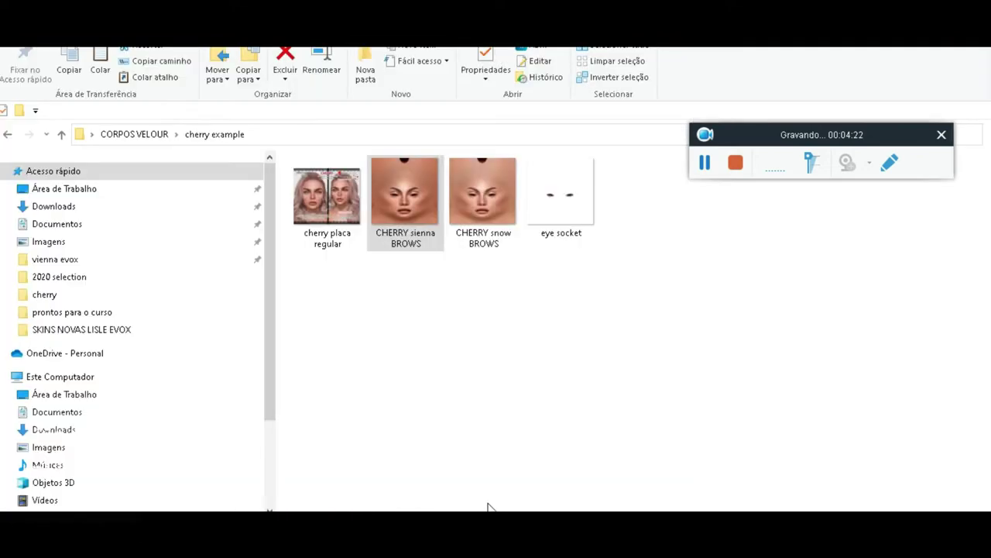
Preview and close the cherry placa regular image, then return to Firestorm.
{"action": "left_click", "coordinate": [352, 208]}
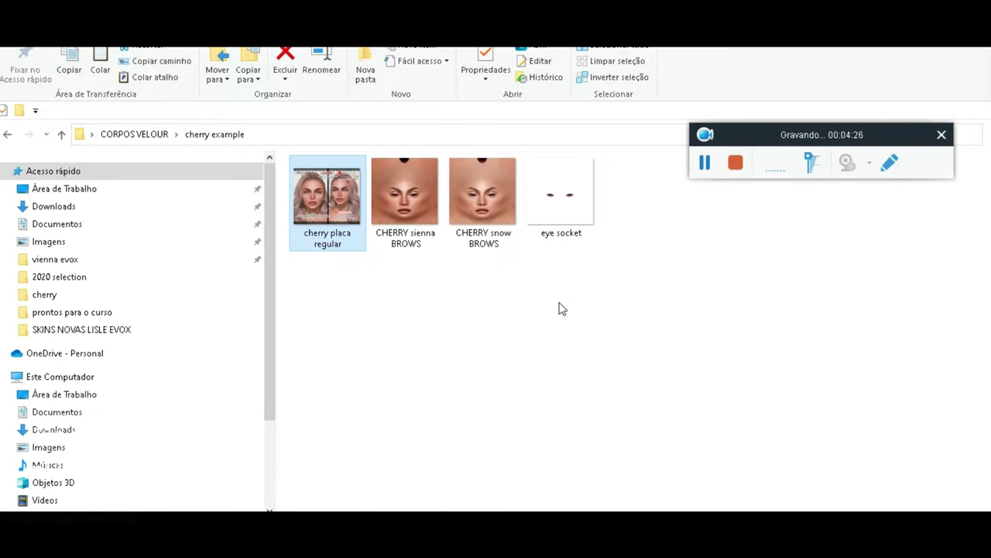
{"action": "key", "text": "Return"}
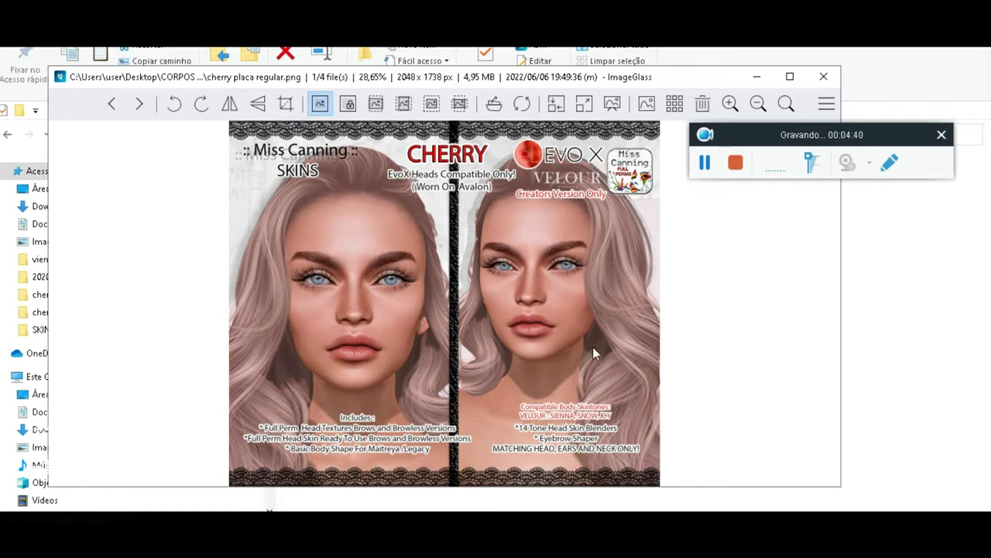
{"action": "left_click", "coordinate": [824, 77]}
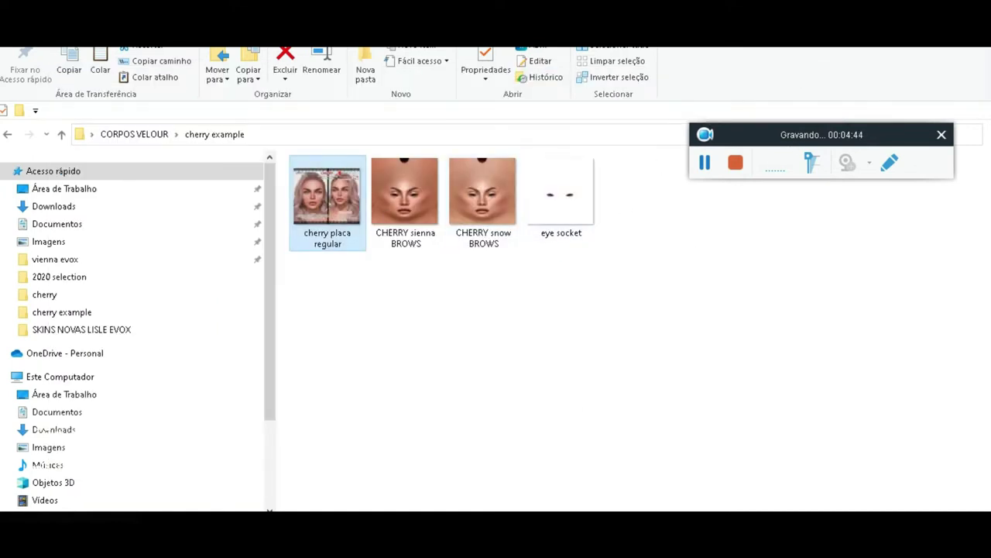
{"action": "left_click", "coordinate": [735, 472]}
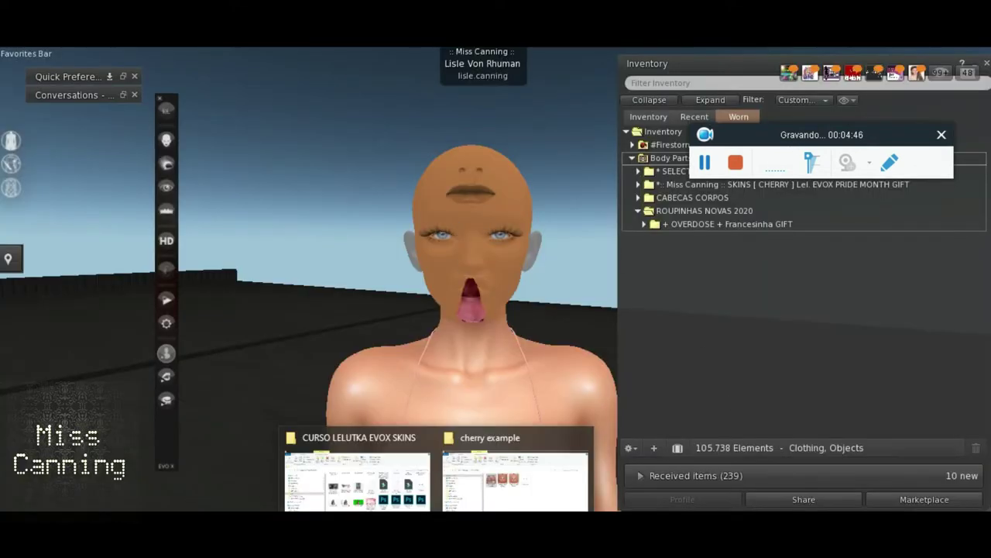
Open FACES (EVO X) from DEV KIT 2022 march > IPANEMA & VENUS in Photoshop.
{"action": "left_click", "coordinate": [479, 480]}
{"action": "left_click", "coordinate": [139, 134]}
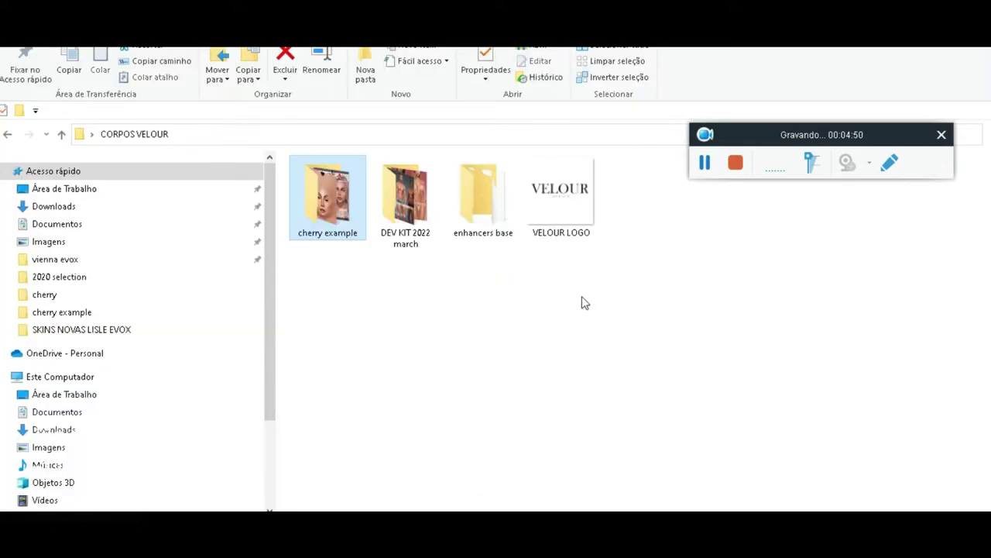
{"action": "left_click", "coordinate": [405, 219]}
{"action": "double_click", "coordinate": [407, 218]}
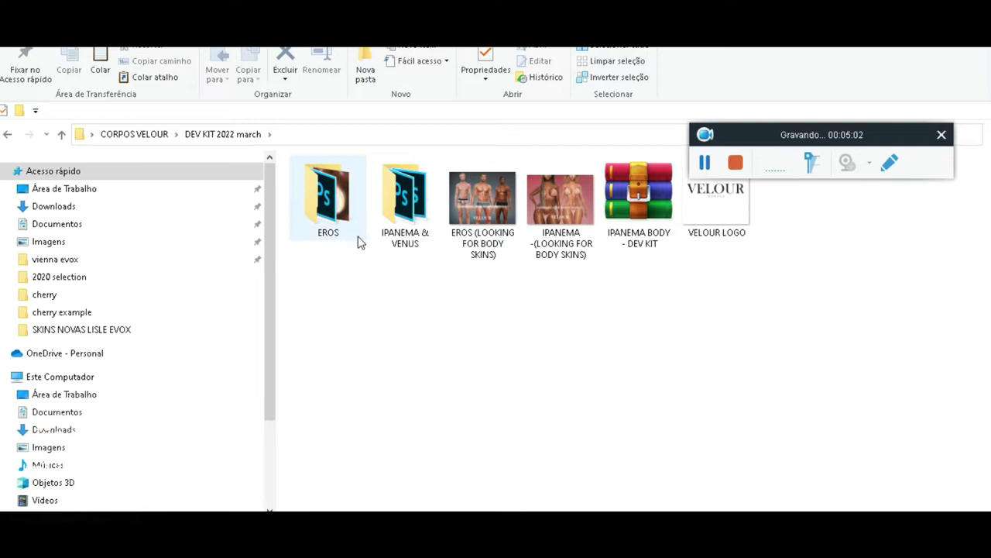
{"action": "double_click", "coordinate": [398, 223]}
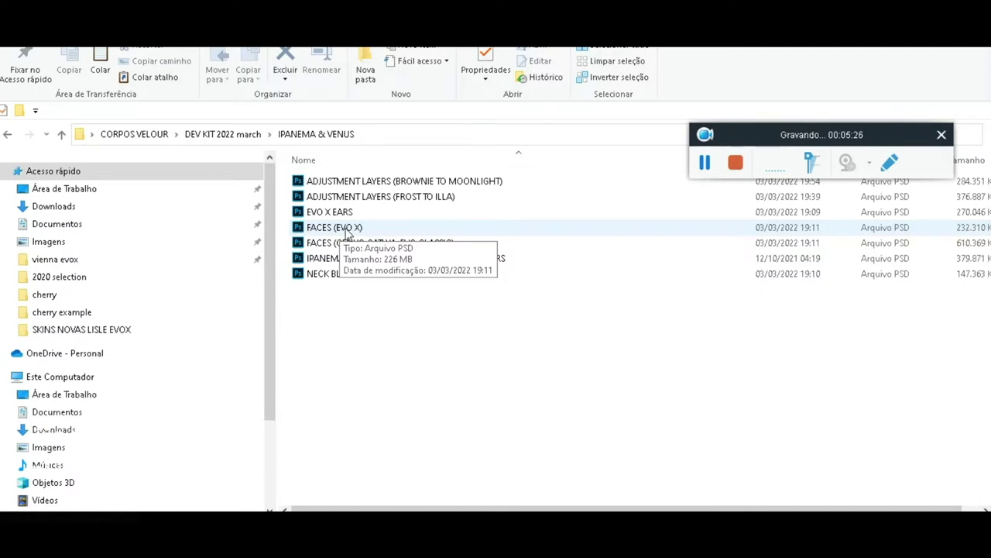
{"action": "right_click", "coordinate": [347, 229]}
{"action": "mouse_move", "coordinate": [390, 286]}
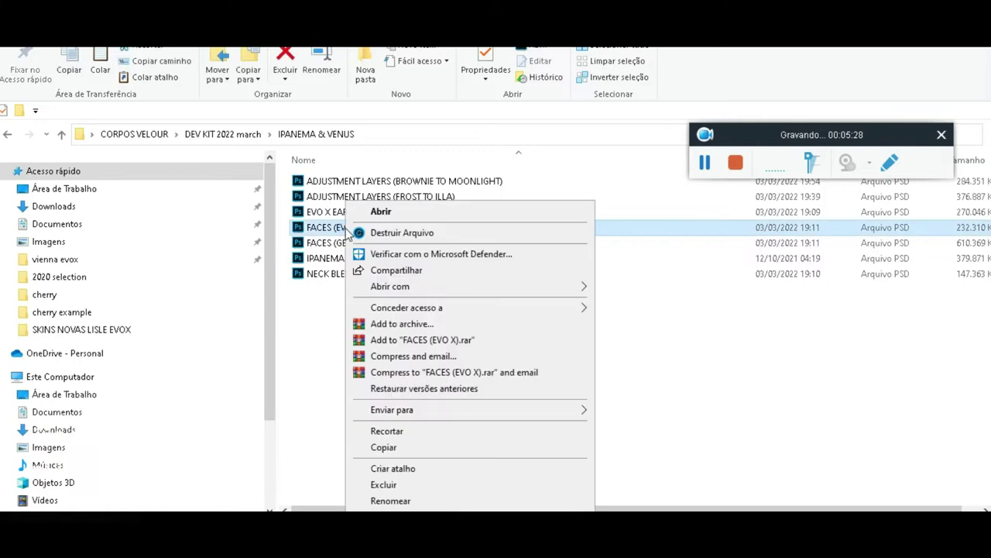
{"action": "left_click", "coordinate": [607, 287]}
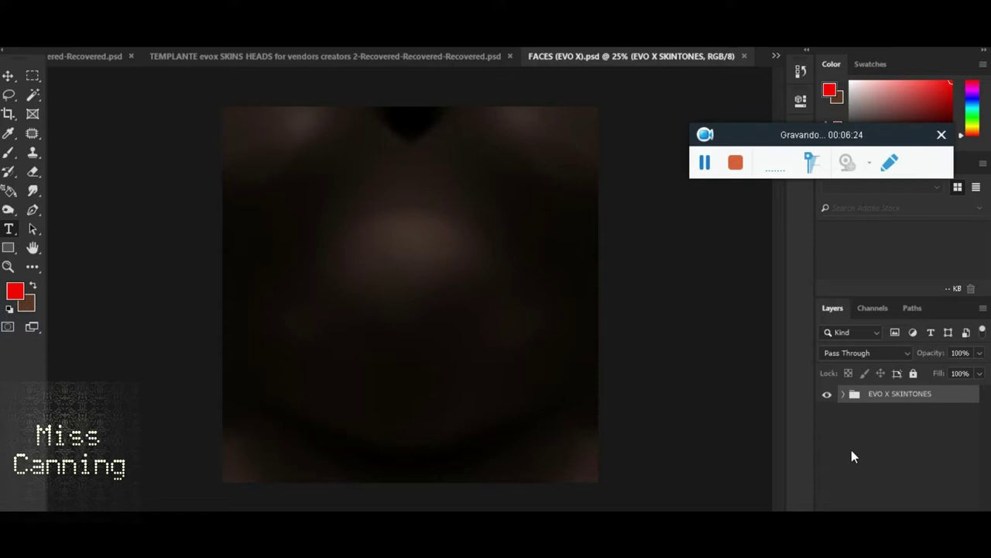
Expand EVO X SKINTONES and hide the BROWNIE, CHOCOLATE, AMBER, MALI and MOONLIGHT layers.
{"action": "left_click", "coordinate": [844, 393]}
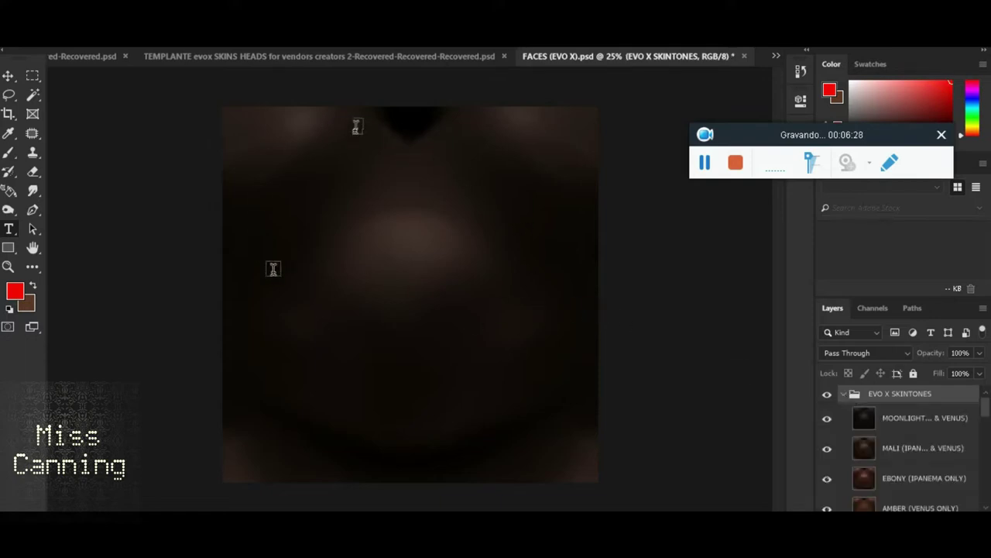
{"action": "scroll", "coordinate": [906, 439], "scroll_direction": "down", "scroll_amount": 1}
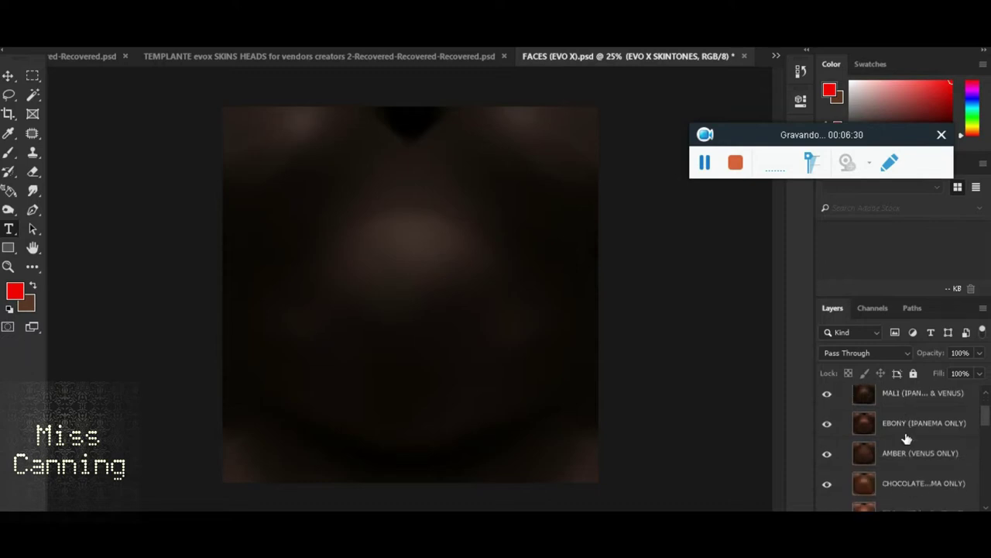
{"action": "scroll", "coordinate": [932, 440], "scroll_direction": "down", "scroll_amount": 1}
{"action": "scroll", "coordinate": [932, 440], "scroll_direction": "down", "scroll_amount": 1}
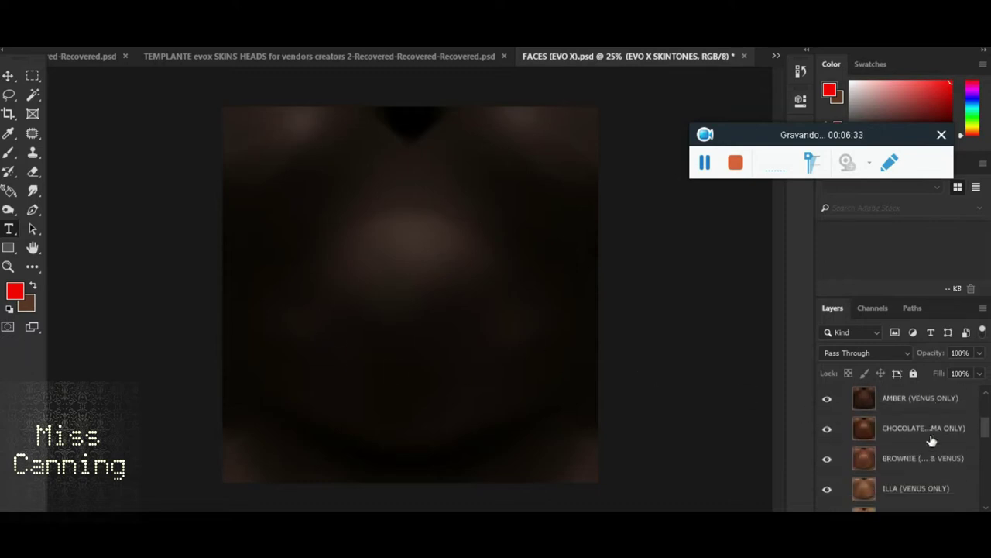
{"action": "scroll", "coordinate": [929, 439], "scroll_direction": "down", "scroll_amount": 1}
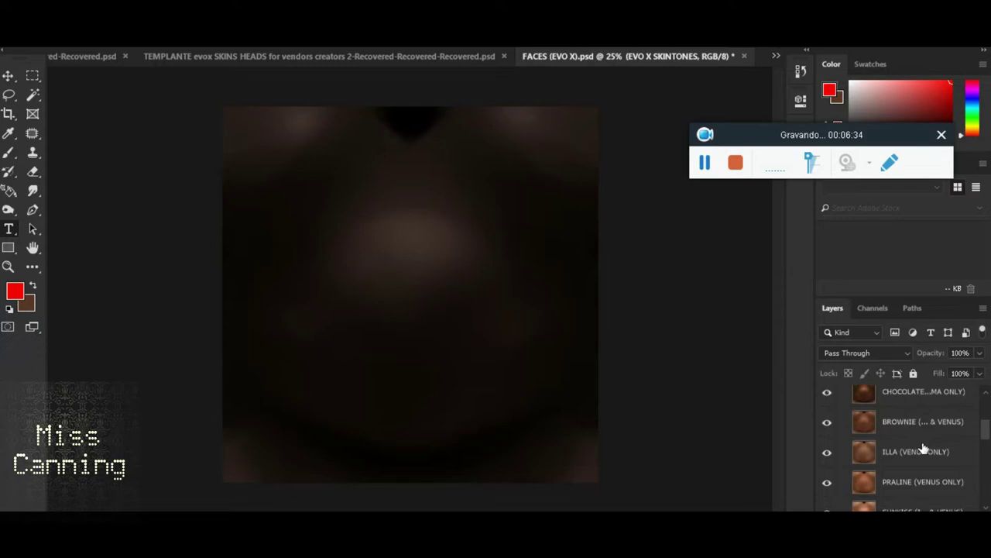
{"action": "scroll", "coordinate": [925, 446], "scroll_direction": "down", "scroll_amount": 2}
{"action": "scroll", "coordinate": [914, 441], "scroll_direction": "down", "scroll_amount": 1}
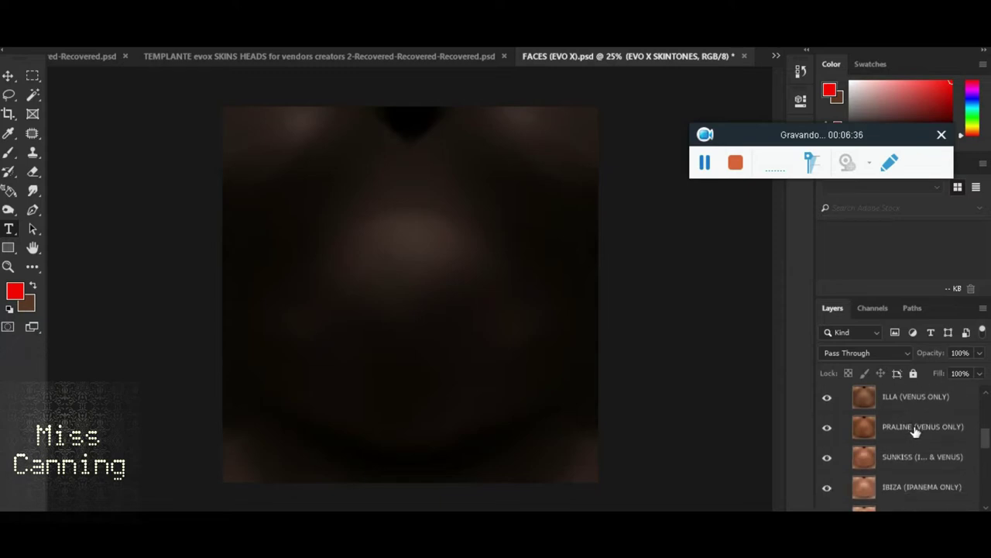
{"action": "scroll", "coordinate": [915, 434], "scroll_direction": "down", "scroll_amount": 1}
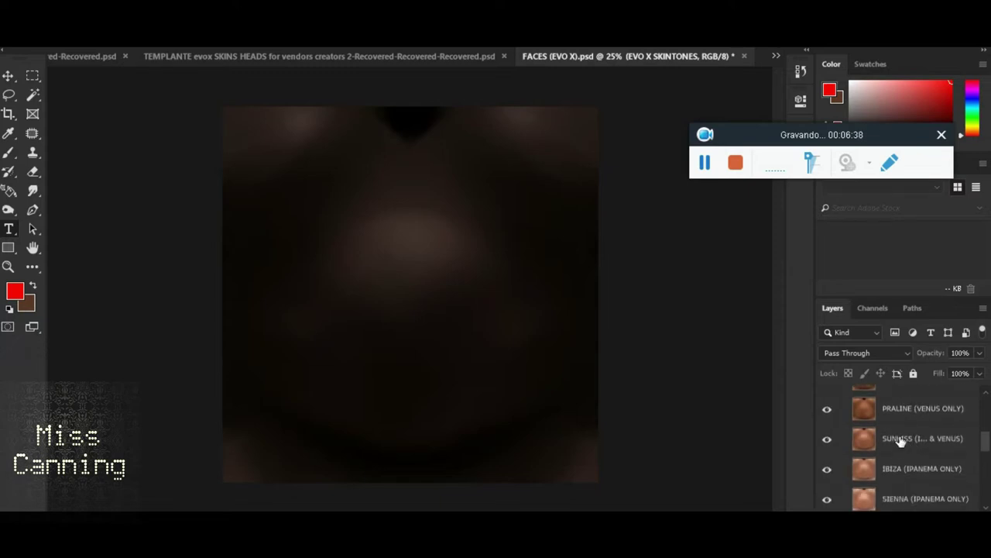
{"action": "scroll", "coordinate": [901, 440], "scroll_direction": "down", "scroll_amount": 1}
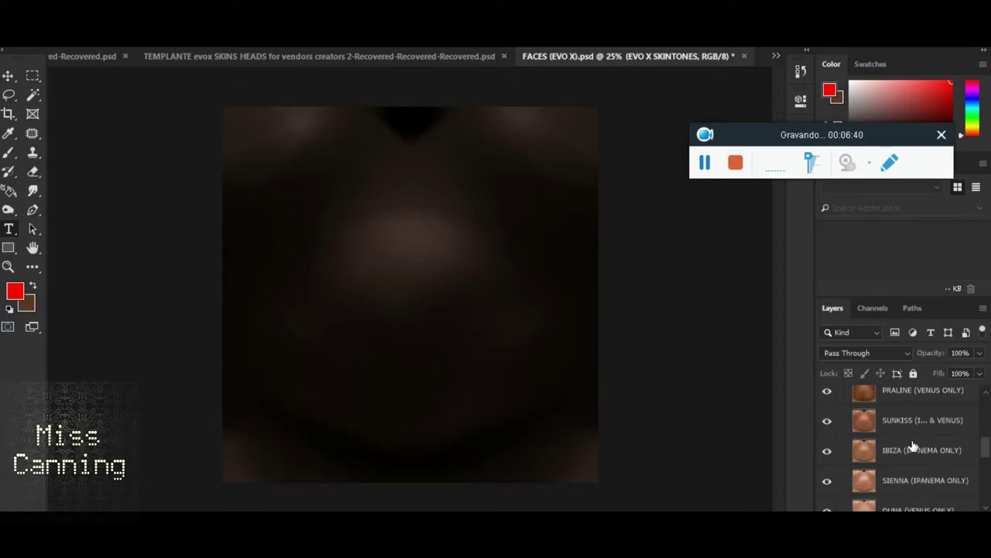
{"action": "scroll", "coordinate": [913, 446], "scroll_direction": "down", "scroll_amount": 1}
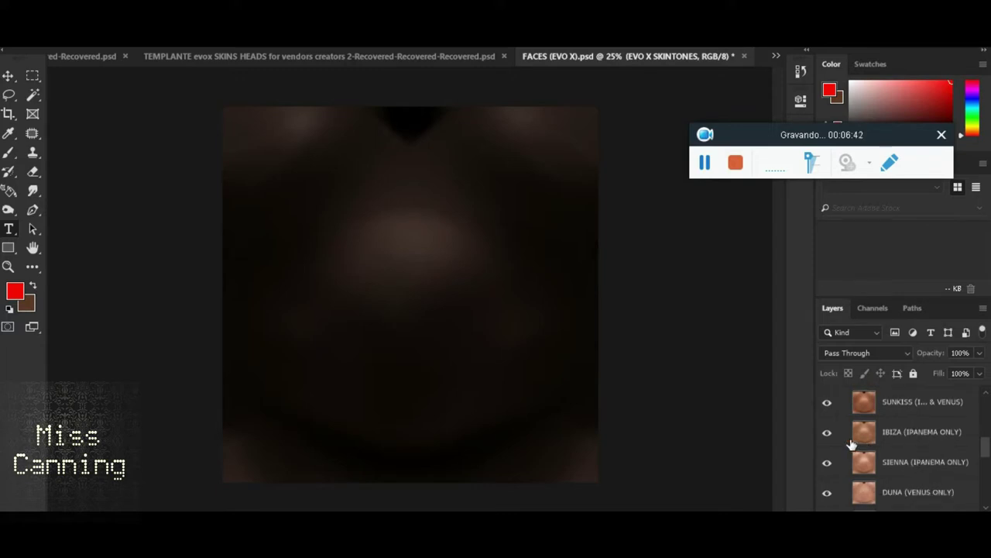
{"action": "left_click_drag", "start_coordinate": [828, 433], "coordinate": [825, 398]}
{"action": "scroll", "coordinate": [864, 438], "scroll_direction": "up", "scroll_amount": 2}
{"action": "scroll", "coordinate": [864, 439], "scroll_direction": "up", "scroll_amount": 1}
{"action": "scroll", "coordinate": [852, 436], "scroll_direction": "up", "scroll_amount": 2}
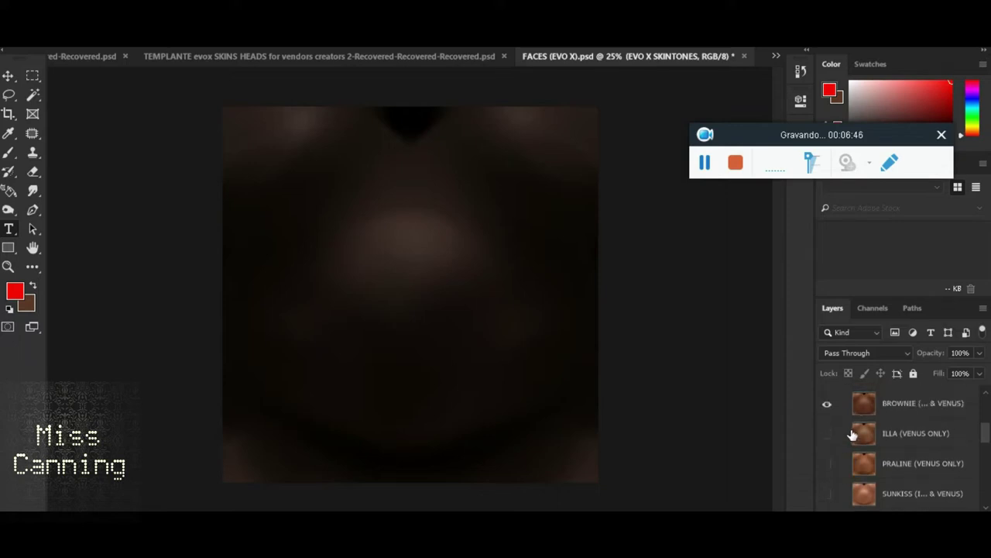
{"action": "left_click", "coordinate": [827, 403]}
{"action": "scroll", "coordinate": [827, 409], "scroll_direction": "up", "scroll_amount": 2}
{"action": "left_click", "coordinate": [827, 446]}
{"action": "left_click", "coordinate": [827, 417]}
{"action": "scroll", "coordinate": [860, 428], "scroll_direction": "up", "scroll_amount": 1}
{"action": "left_click", "coordinate": [828, 395]}
{"action": "scroll", "coordinate": [858, 433], "scroll_direction": "up", "scroll_amount": 1}
{"action": "left_click", "coordinate": [828, 418]}
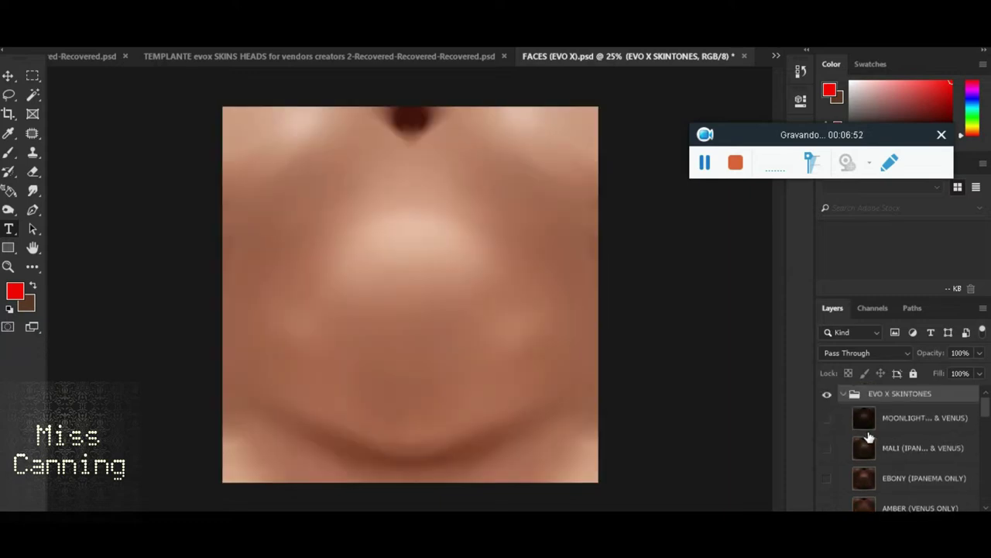
Hide ROSE KISS, VALLEY, SNOW, PORCELAIN, ICY and GLAM, then select SIENNA (IPANEMA ONLY).
{"action": "scroll", "coordinate": [889, 445], "scroll_direction": "down", "scroll_amount": 2}
{"action": "scroll", "coordinate": [891, 447], "scroll_direction": "down", "scroll_amount": 3}
{"action": "scroll", "coordinate": [894, 454], "scroll_direction": "down", "scroll_amount": 3}
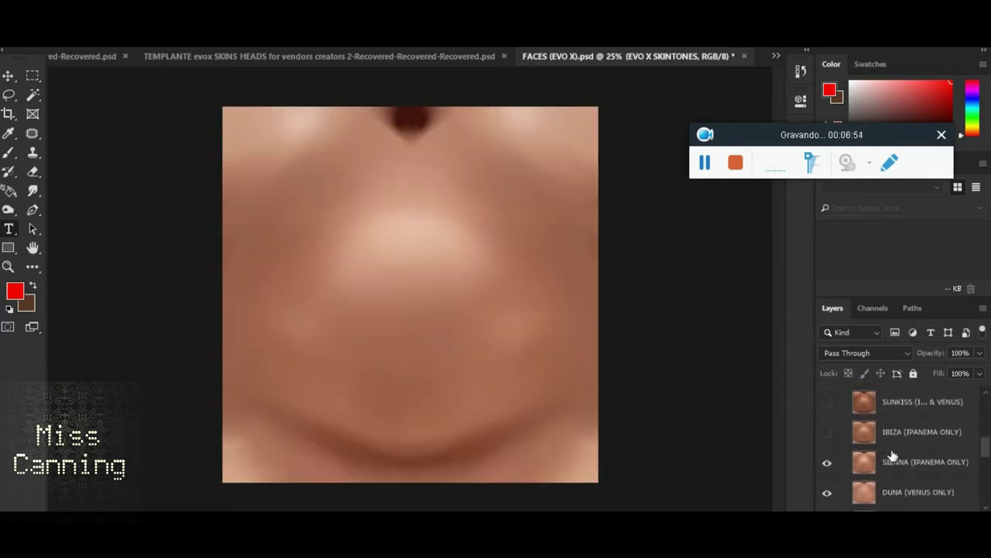
{"action": "scroll", "coordinate": [892, 455], "scroll_direction": "down", "scroll_amount": 1}
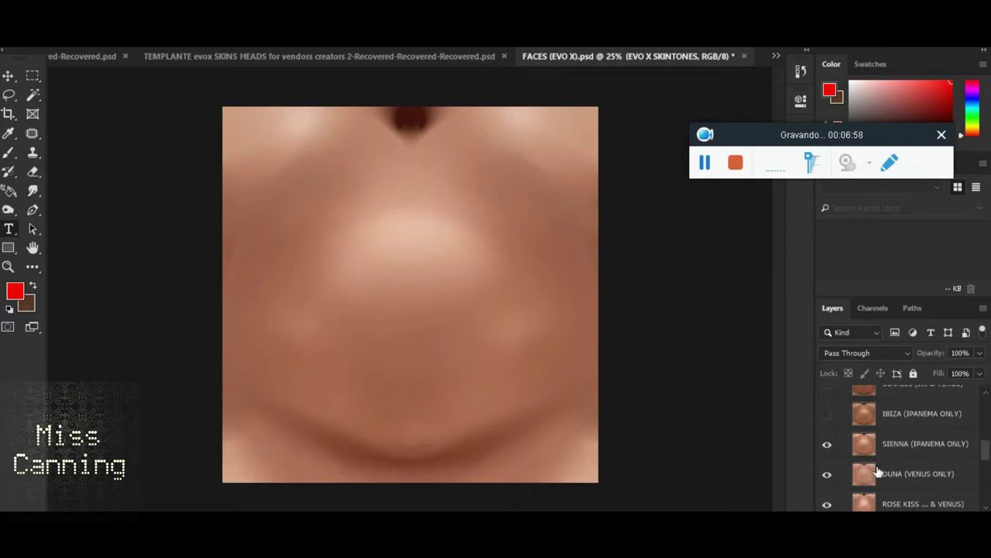
{"action": "scroll", "coordinate": [852, 473], "scroll_direction": "down", "scroll_amount": 1}
{"action": "left_click", "coordinate": [824, 473]}
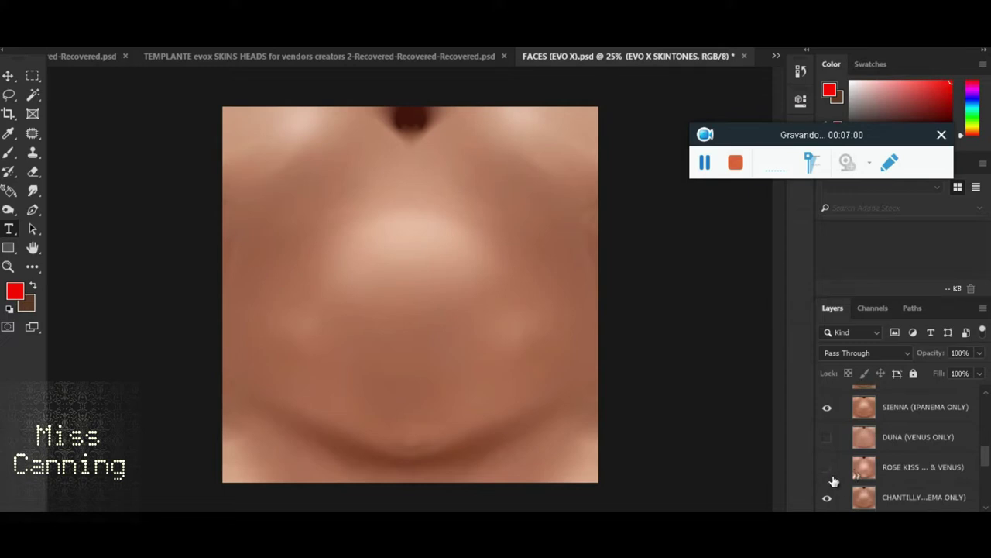
{"action": "scroll", "coordinate": [839, 472], "scroll_direction": "down", "scroll_amount": 2}
{"action": "left_click", "coordinate": [827, 471]}
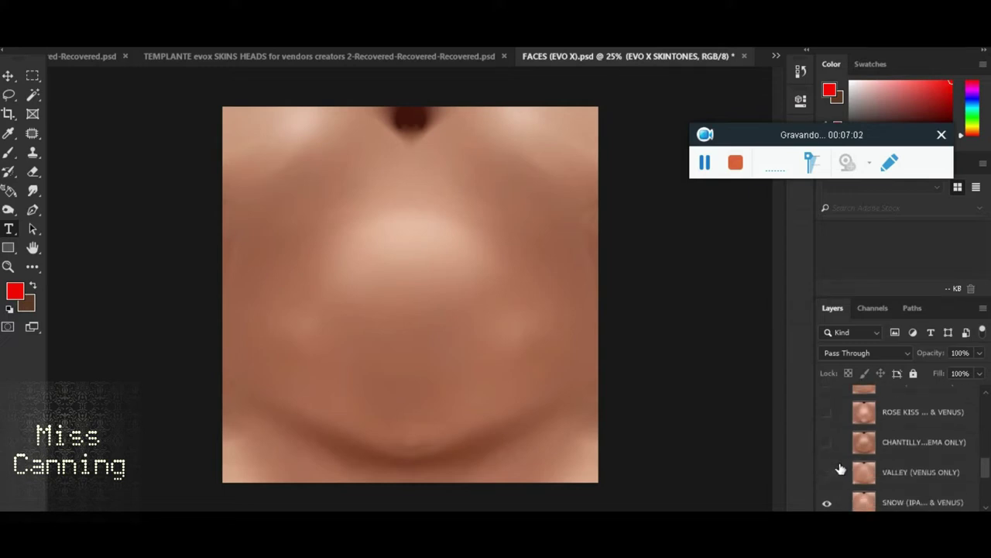
{"action": "scroll", "coordinate": [837, 472], "scroll_direction": "down", "scroll_amount": 2}
{"action": "left_click", "coordinate": [828, 447]}
{"action": "left_click", "coordinate": [828, 477]}
{"action": "scroll", "coordinate": [832, 474], "scroll_direction": "down", "scroll_amount": 2}
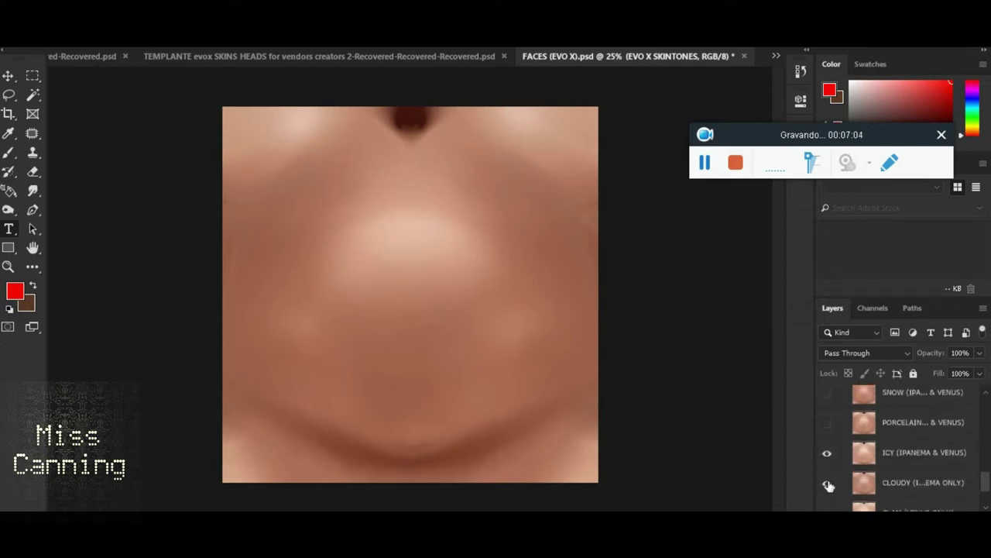
{"action": "left_click", "coordinate": [827, 454]}
{"action": "scroll", "coordinate": [839, 463], "scroll_direction": "down", "scroll_amount": 2}
{"action": "left_click", "coordinate": [828, 439]}
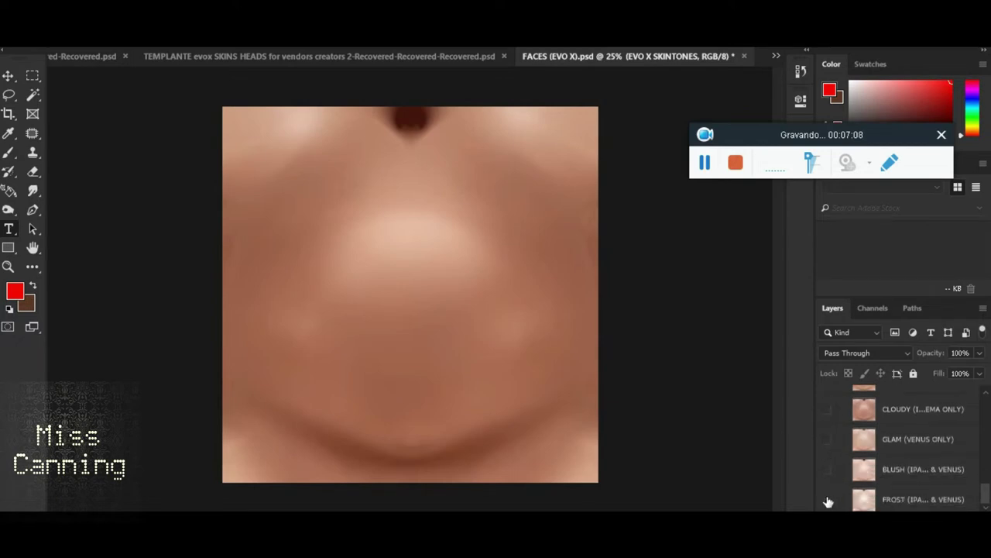
{"action": "scroll", "coordinate": [918, 465], "scroll_direction": "up", "scroll_amount": 5}
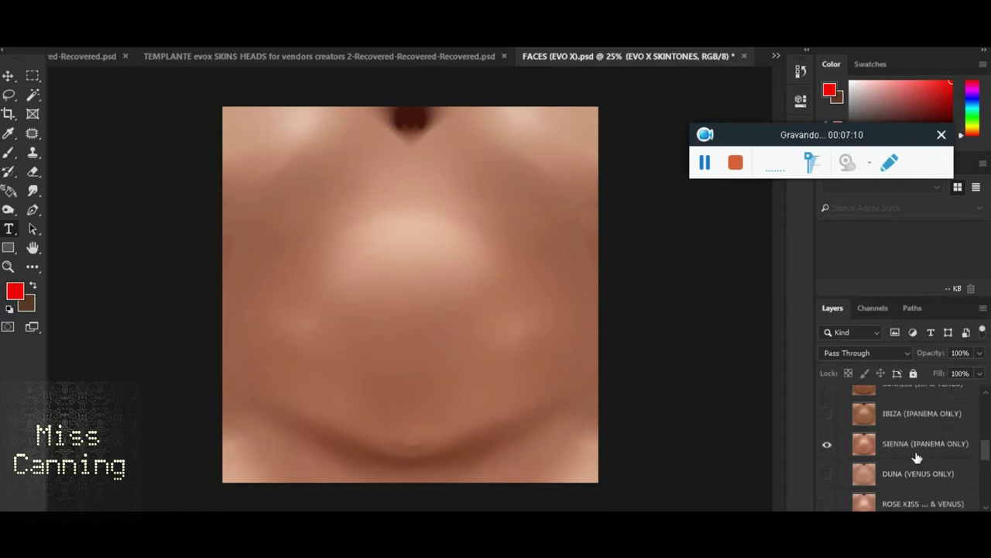
{"action": "left_click", "coordinate": [911, 455]}
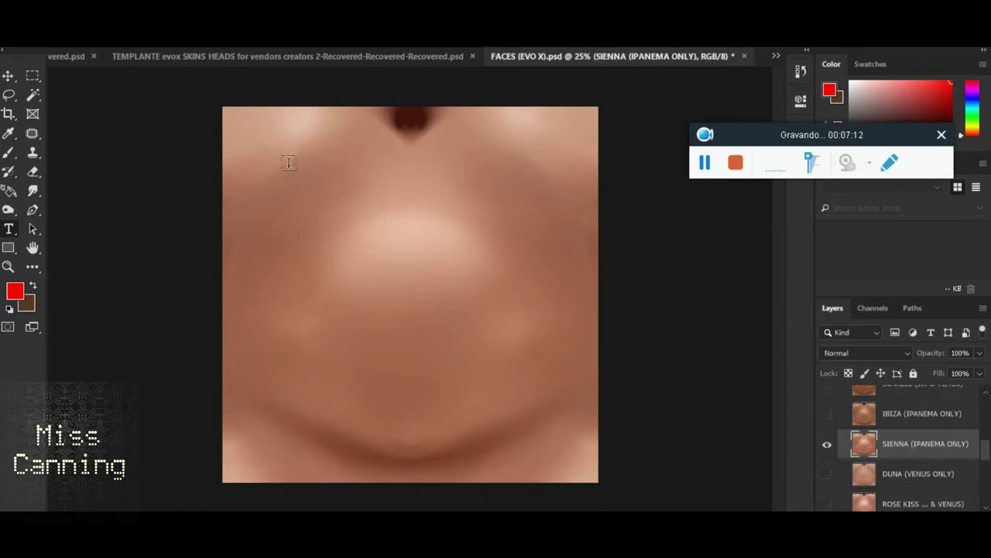
{"action": "left_click", "coordinate": [27, 42]}
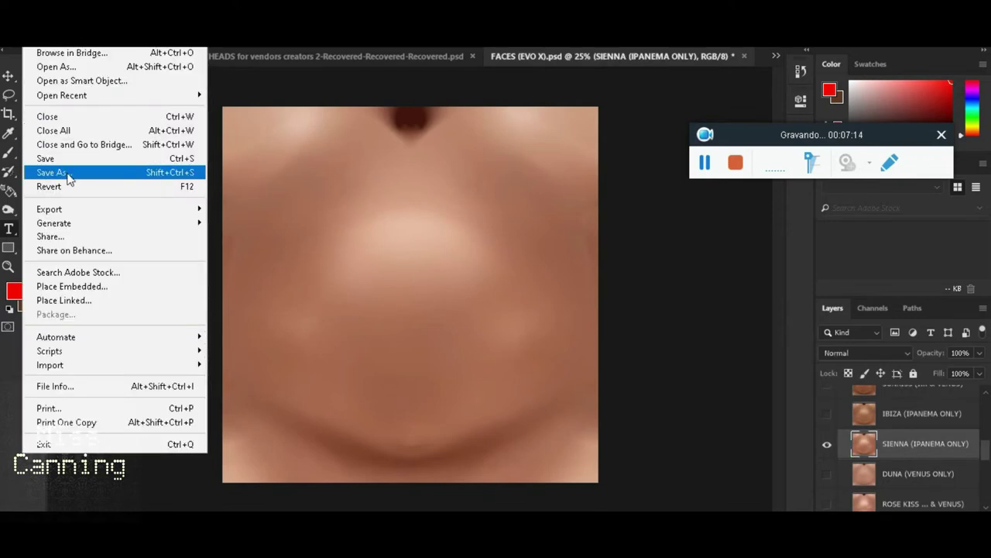
Save the face as PNG 'sienna face velour' in cherry example, then close FACES (EVO X).
{"action": "left_click", "coordinate": [491, 304]}
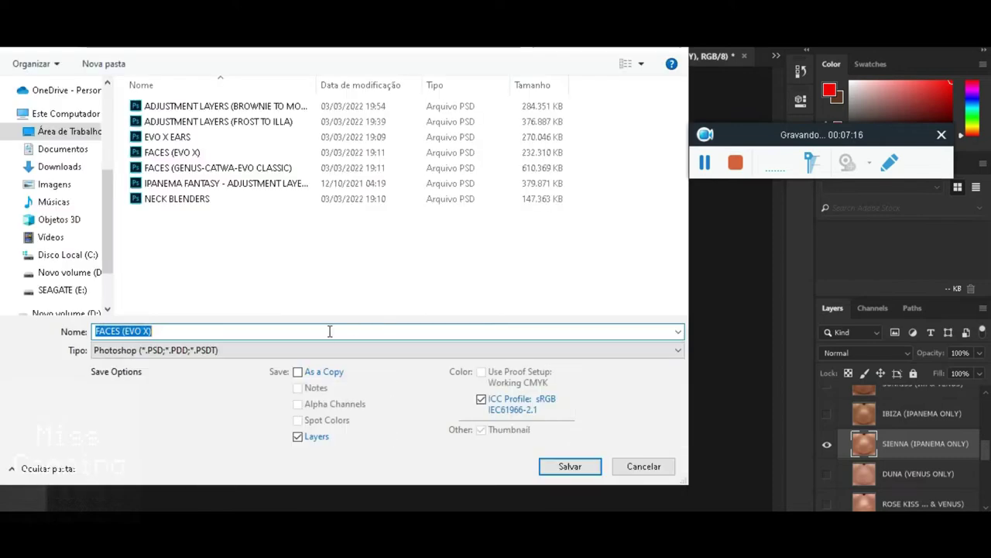
{"action": "scroll", "coordinate": [103, 189], "scroll_direction": "up", "scroll_amount": 1}
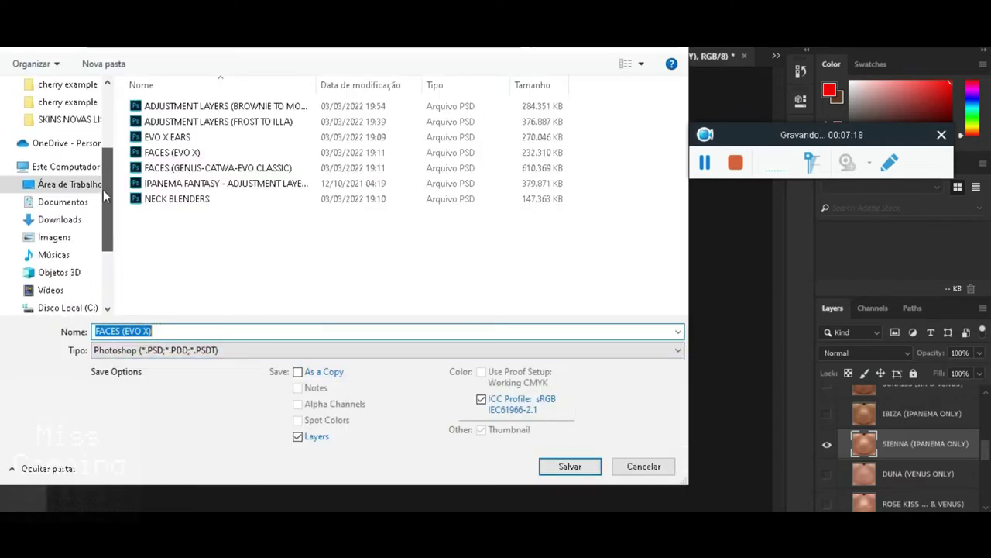
{"action": "scroll", "coordinate": [103, 190], "scroll_direction": "up", "scroll_amount": 1}
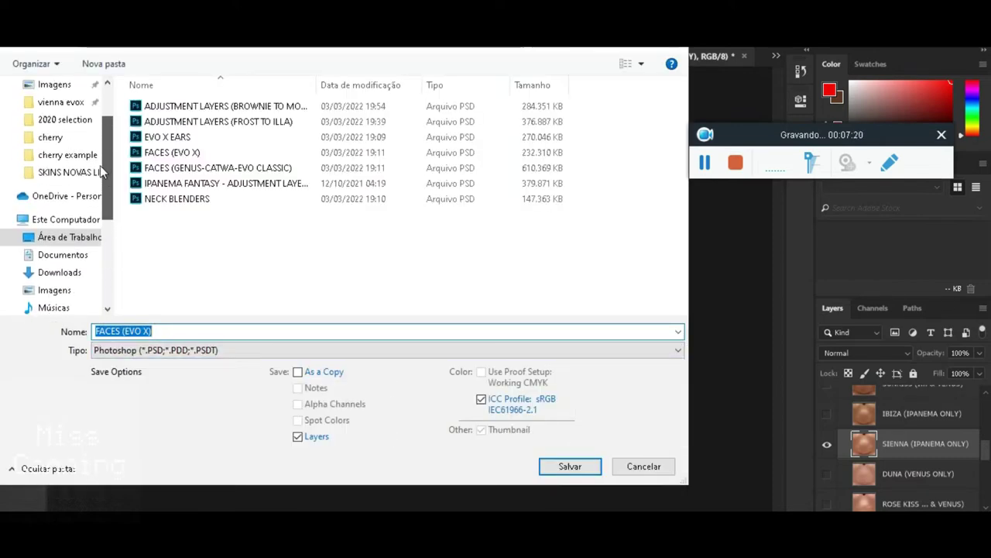
{"action": "scroll", "coordinate": [96, 193], "scroll_direction": "up", "scroll_amount": 1}
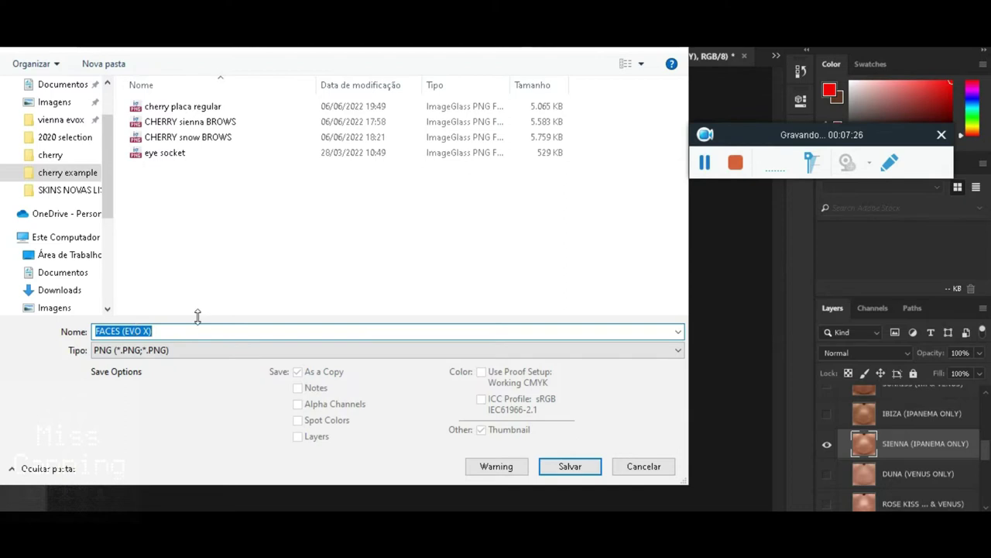
{"action": "type", "text": "sienna face velour"}
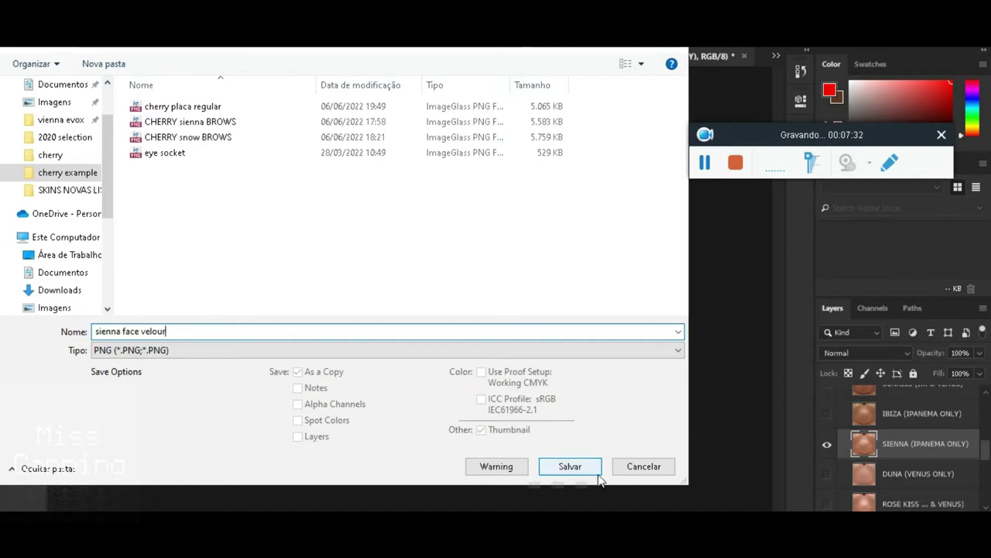
{"action": "left_click", "coordinate": [571, 465]}
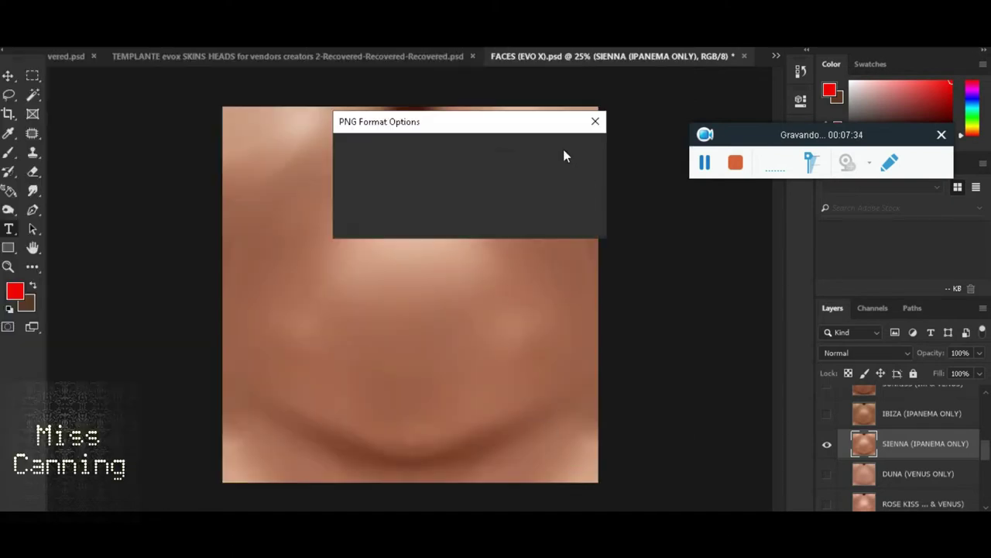
{"action": "left_click", "coordinate": [561, 152]}
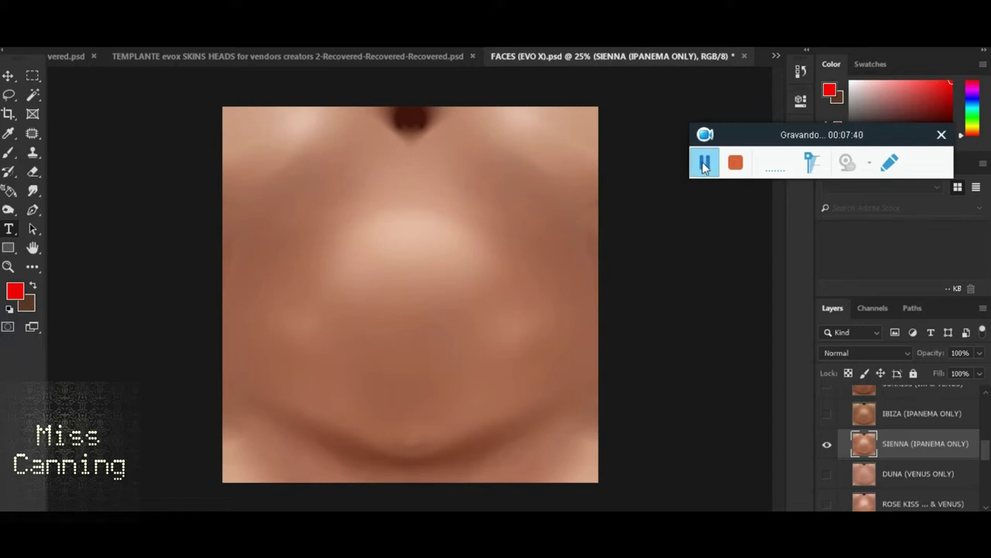
{"action": "left_click", "coordinate": [743, 62]}
Discard the face file's changes and open EVO X EARS from IPANEMA & VENUS in Photoshop.
{"action": "left_click", "coordinate": [506, 208]}
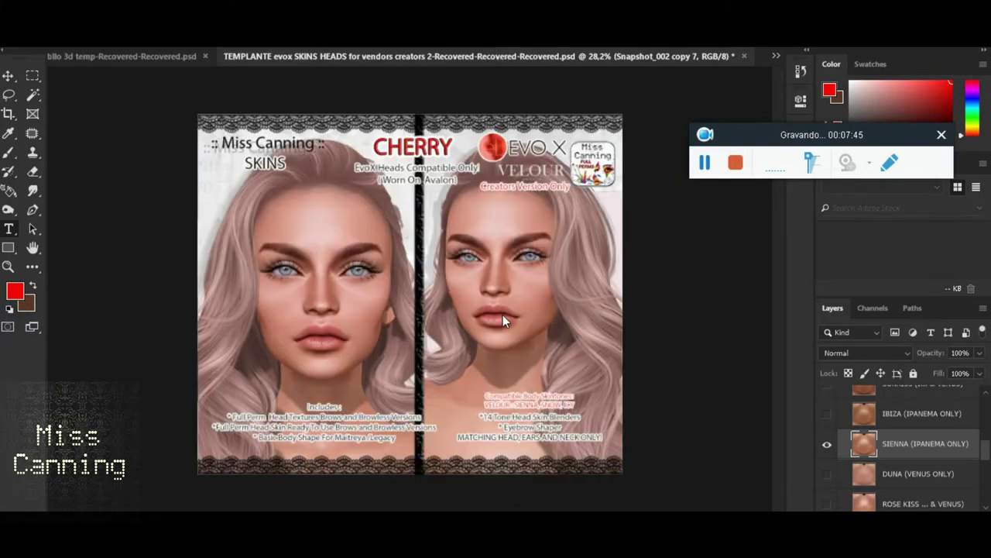
{"action": "mouse_move", "coordinate": [465, 527]}
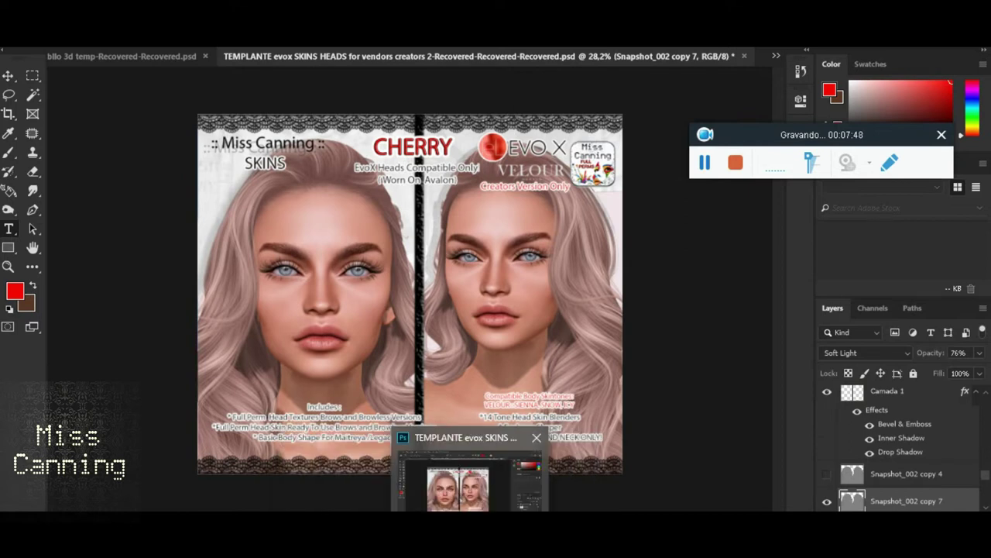
{"action": "left_click", "coordinate": [500, 484]}
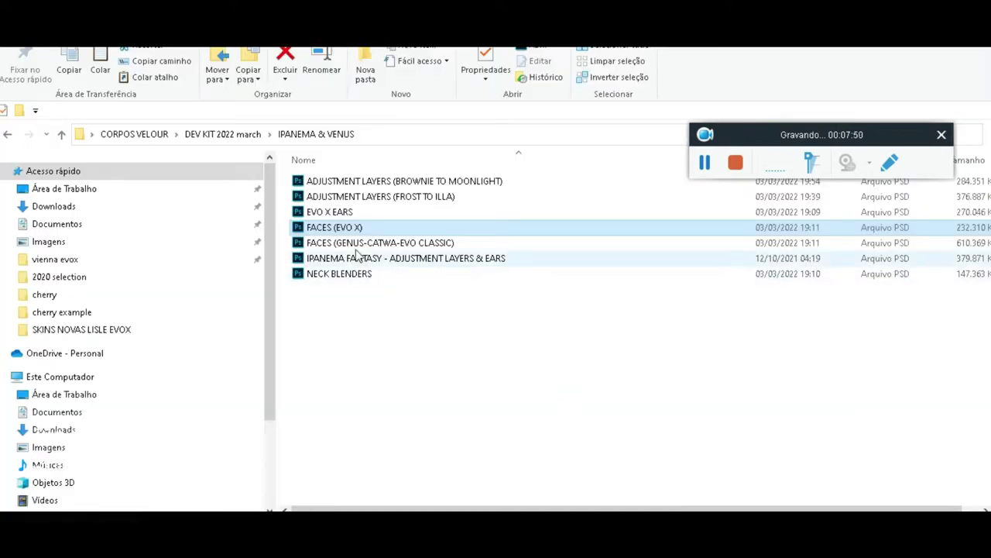
{"action": "left_click", "coordinate": [349, 214]}
{"action": "right_click", "coordinate": [347, 217]}
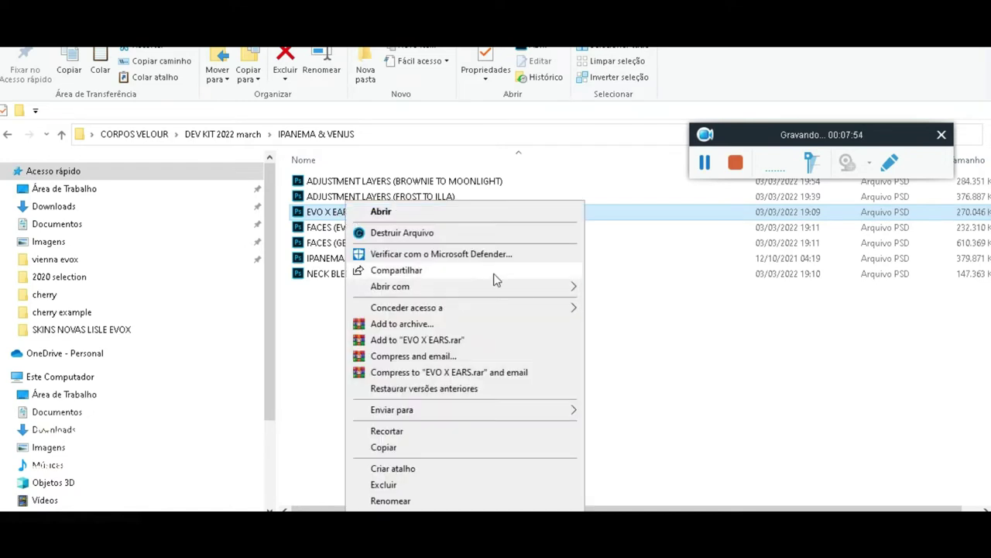
{"action": "left_click", "coordinate": [600, 288]}
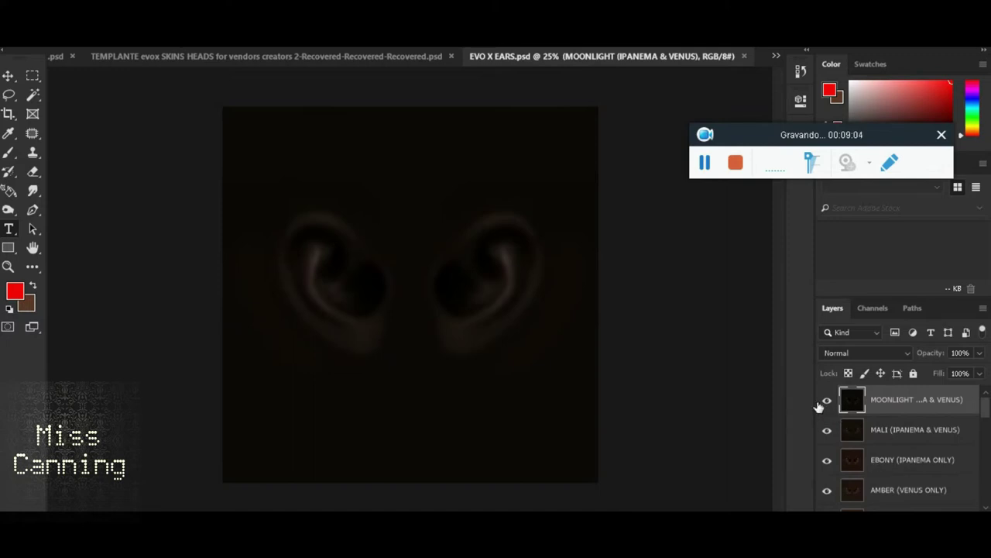
Hide the MOONLIGHT, MALI, AMBER, CHOCOLATE, BROWNIE, PRALINE and SUNKISS ear tone layers.
{"action": "left_click", "coordinate": [827, 403]}
{"action": "left_click", "coordinate": [830, 432]}
{"action": "scroll", "coordinate": [830, 432], "scroll_direction": "down", "scroll_amount": 2}
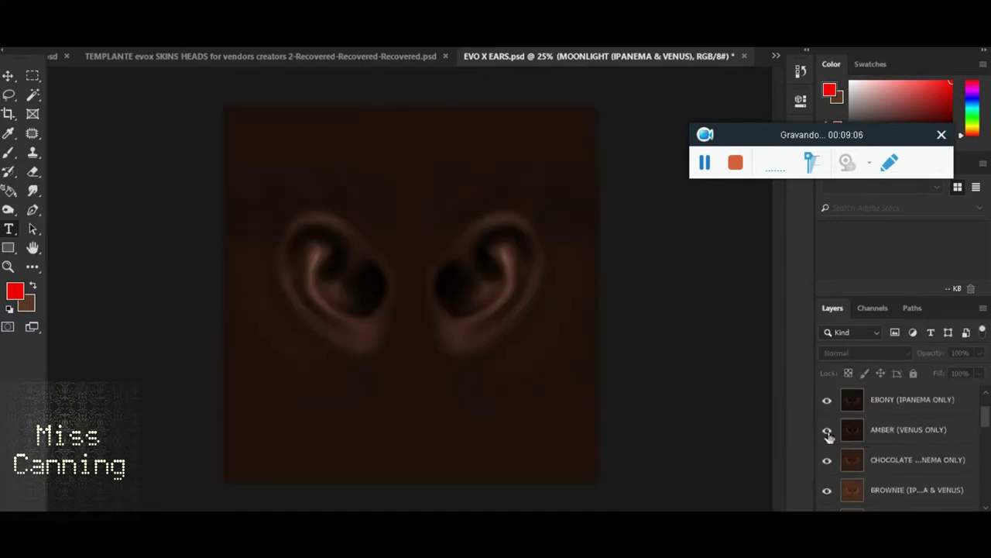
{"action": "left_click", "coordinate": [827, 430]}
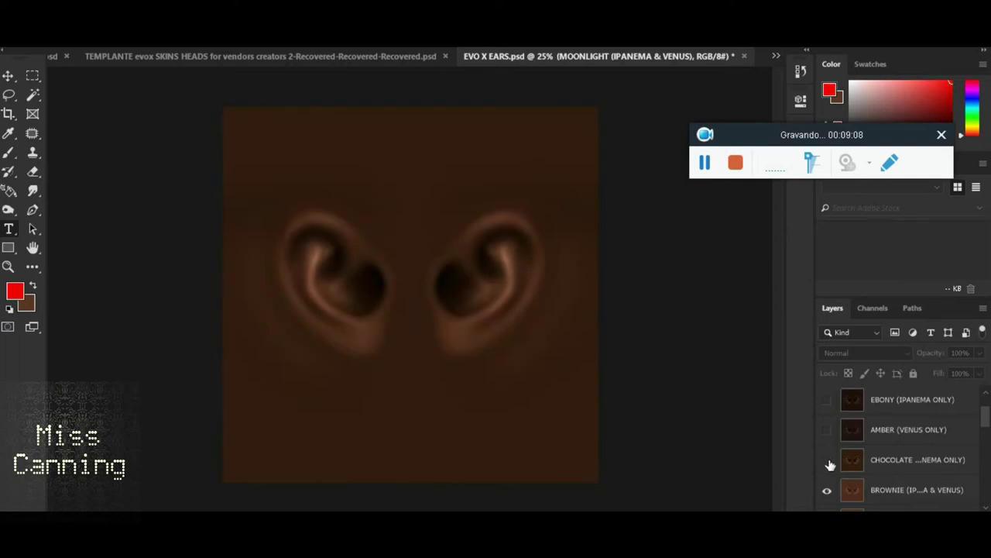
{"action": "left_click", "coordinate": [827, 461]}
{"action": "scroll", "coordinate": [882, 457], "scroll_direction": "down", "scroll_amount": 2}
{"action": "left_click", "coordinate": [827, 431]}
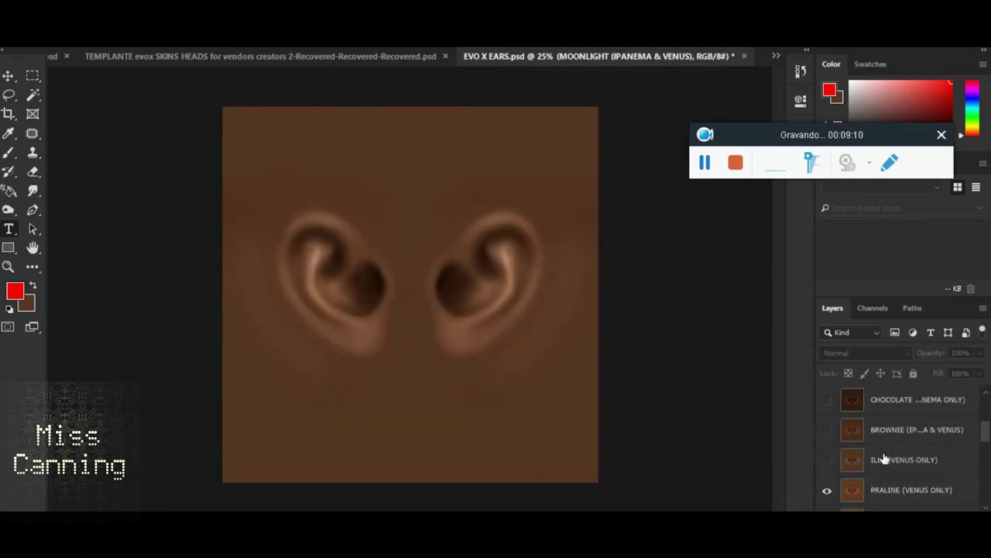
{"action": "scroll", "coordinate": [881, 458], "scroll_direction": "down", "scroll_amount": 1}
{"action": "left_click", "coordinate": [827, 430]}
{"action": "left_click", "coordinate": [827, 460]}
Hide IBIZA, ROSE KISS, BLUSH and FROST so only SIENNA shows, then choose File > Save As.
{"action": "scroll", "coordinate": [829, 458], "scroll_direction": "down", "scroll_amount": 2}
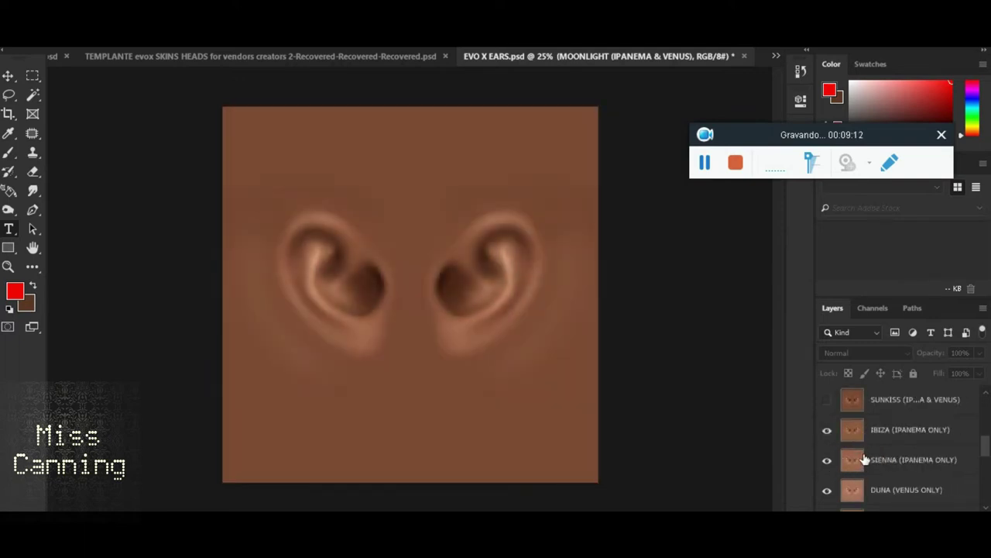
{"action": "scroll", "coordinate": [829, 459], "scroll_direction": "down", "scroll_amount": 1}
{"action": "left_click", "coordinate": [828, 429]}
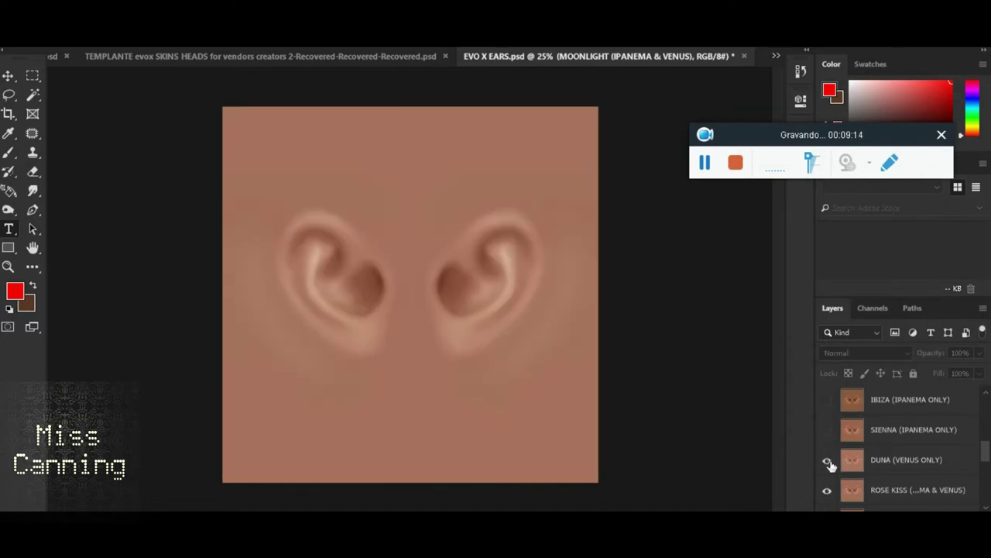
{"action": "left_click", "coordinate": [828, 490]}
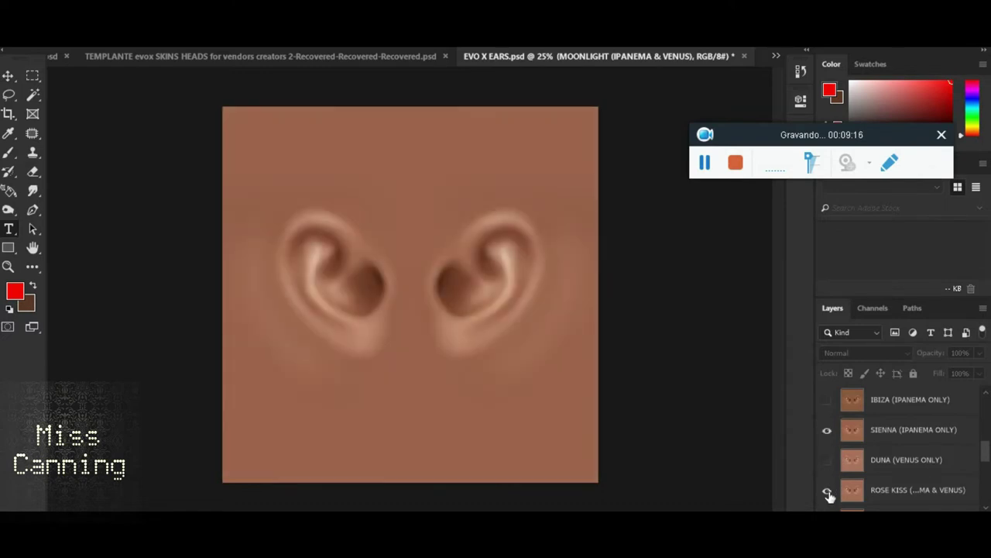
{"action": "scroll", "coordinate": [829, 461], "scroll_direction": "down", "scroll_amount": 3}
{"action": "scroll", "coordinate": [828, 452], "scroll_direction": "down", "scroll_amount": 1}
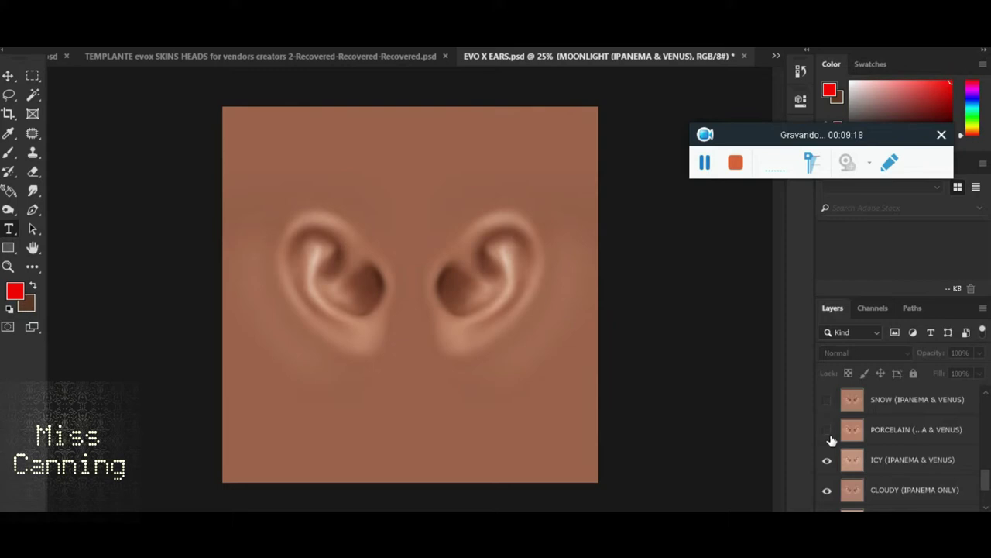
{"action": "scroll", "coordinate": [832, 481], "scroll_direction": "down", "scroll_amount": 3}
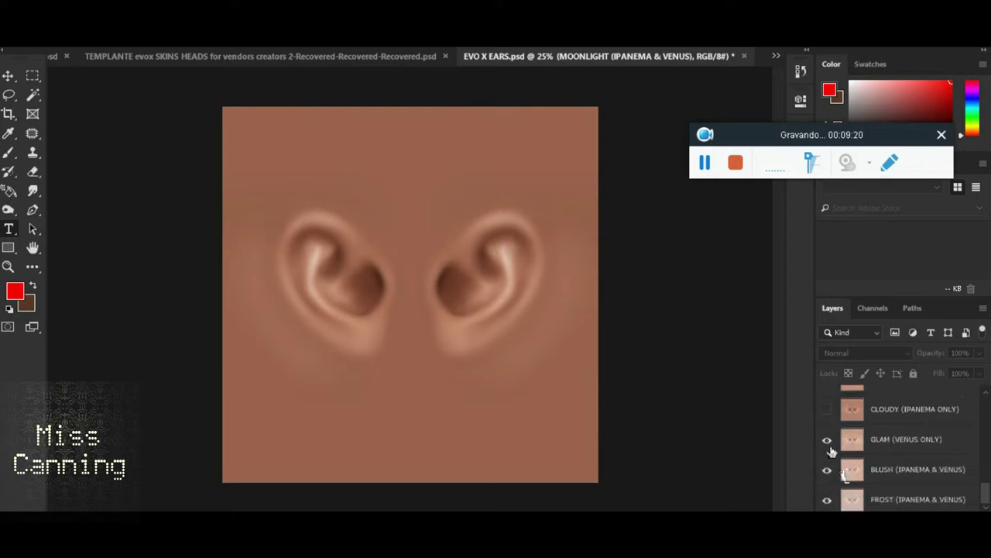
{"action": "left_click", "coordinate": [828, 471]}
{"action": "left_click", "coordinate": [828, 499]}
{"action": "scroll", "coordinate": [839, 474], "scroll_direction": "down", "scroll_amount": 3}
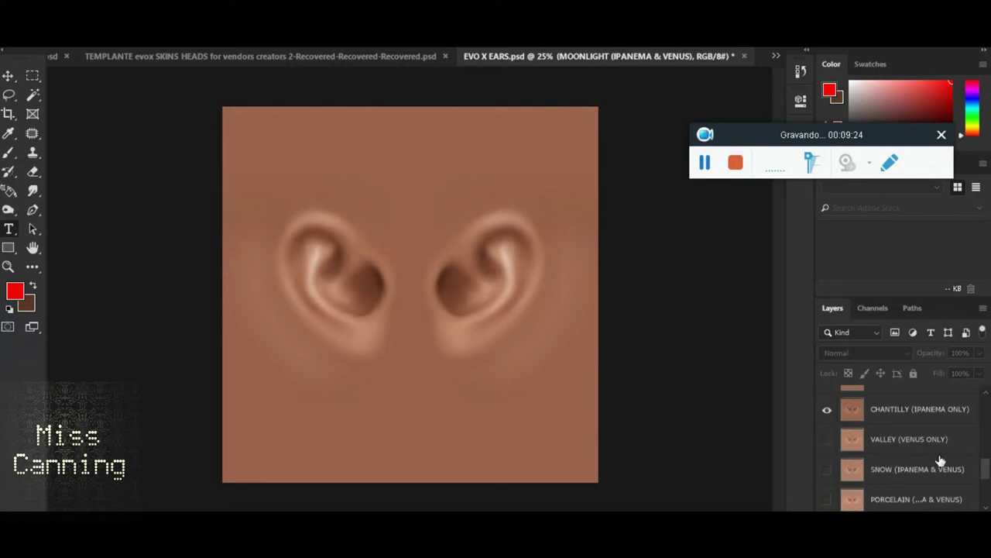
{"action": "scroll", "coordinate": [939, 461], "scroll_direction": "up", "scroll_amount": 2}
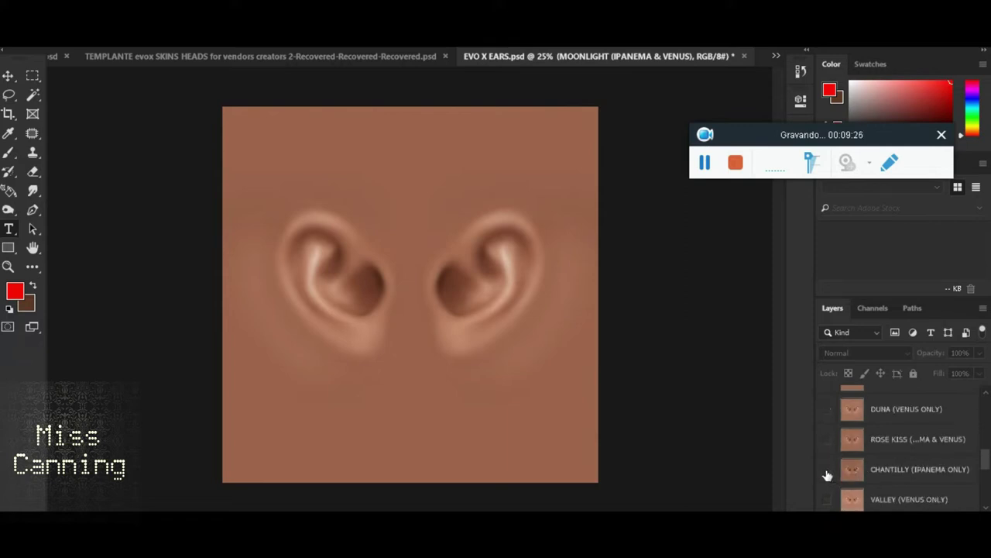
{"action": "scroll", "coordinate": [891, 469], "scroll_direction": "down", "scroll_amount": 1}
{"action": "scroll", "coordinate": [890, 469], "scroll_direction": "up", "scroll_amount": 5}
{"action": "scroll", "coordinate": [891, 469], "scroll_direction": "down", "scroll_amount": 2}
{"action": "scroll", "coordinate": [891, 470], "scroll_direction": "down", "scroll_amount": 2}
{"action": "scroll", "coordinate": [893, 468], "scroll_direction": "down", "scroll_amount": 1}
{"action": "scroll", "coordinate": [892, 469], "scroll_direction": "up", "scroll_amount": 1}
{"action": "scroll", "coordinate": [892, 468], "scroll_direction": "up", "scroll_amount": 2}
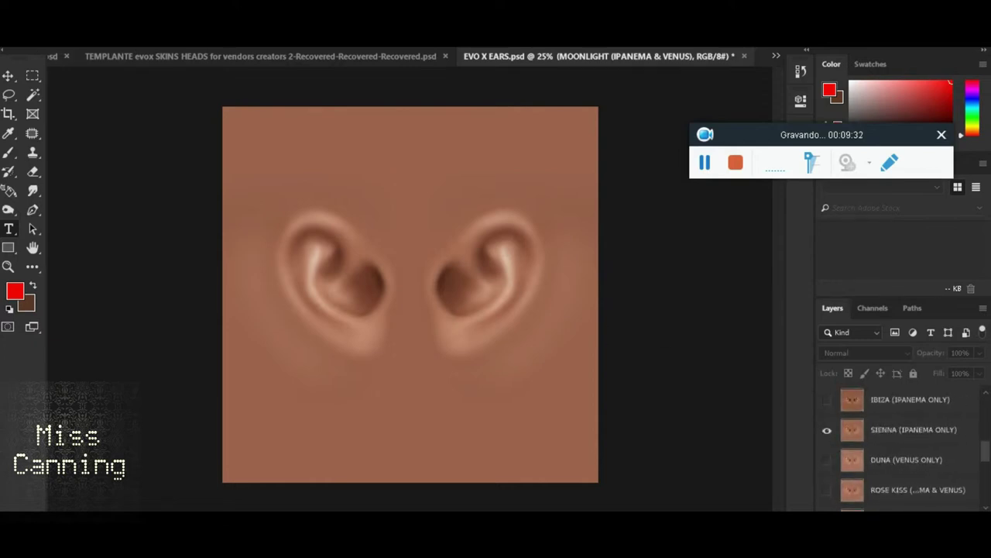
{"action": "left_click", "coordinate": [17, 39]}
{"action": "left_click", "coordinate": [82, 171]}
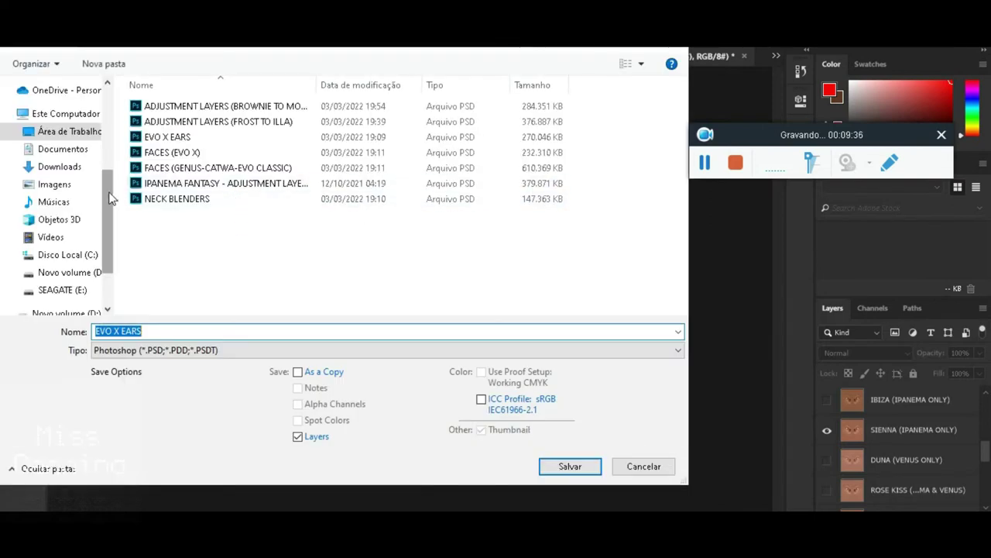
Save the ear texture as PNG 'sienna ears velour' in cherry example, keeping default PNG options.
{"action": "scroll", "coordinate": [109, 199], "scroll_direction": "up", "scroll_amount": 2}
{"action": "left_click", "coordinate": [78, 137]}
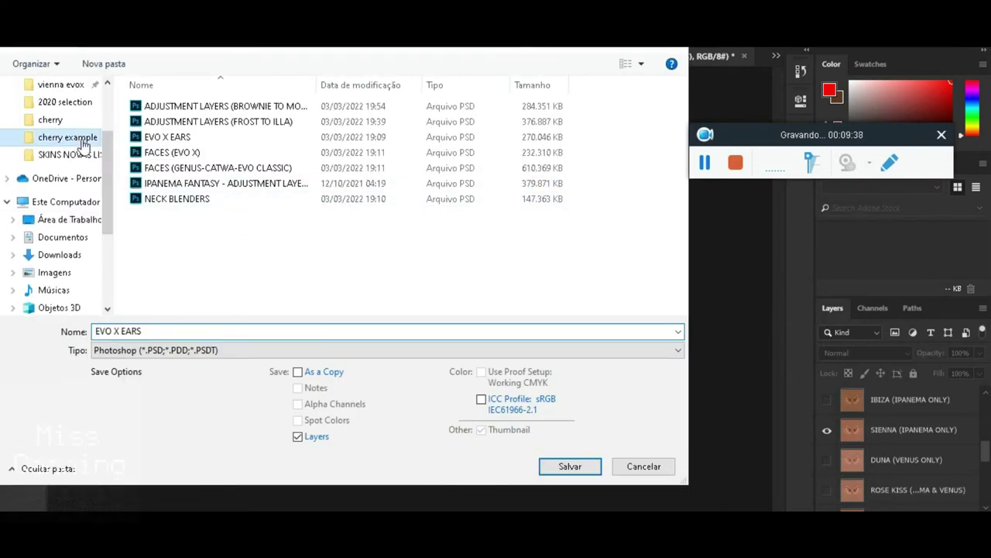
{"action": "left_click", "coordinate": [180, 350]}
{"action": "left_click", "coordinate": [143, 315]}
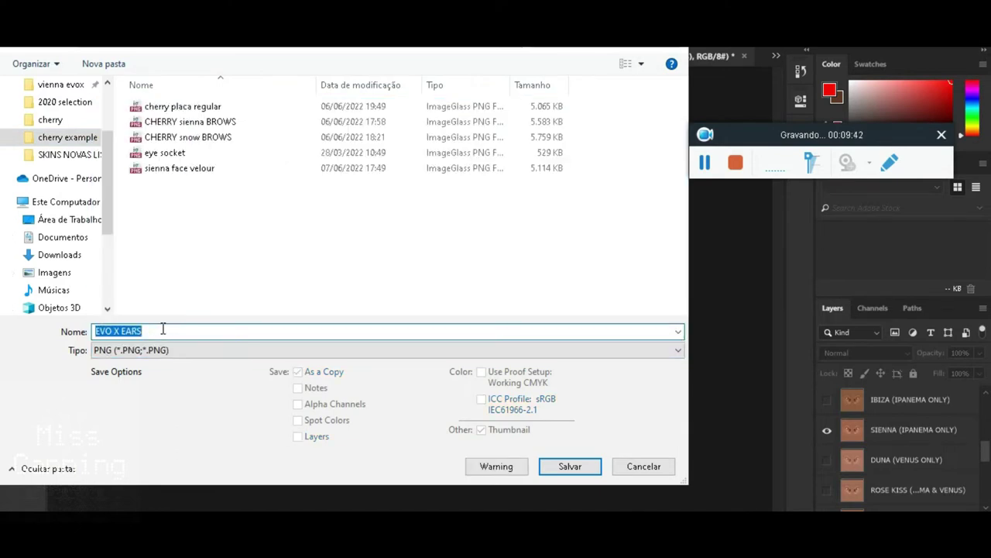
{"action": "type", "text": "sienna ears velour"}
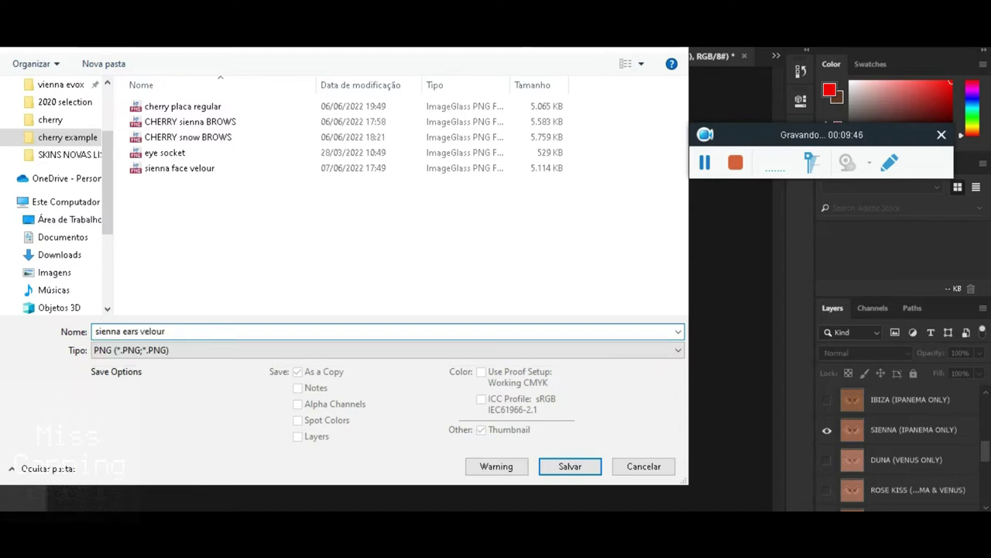
{"action": "left_click", "coordinate": [577, 468]}
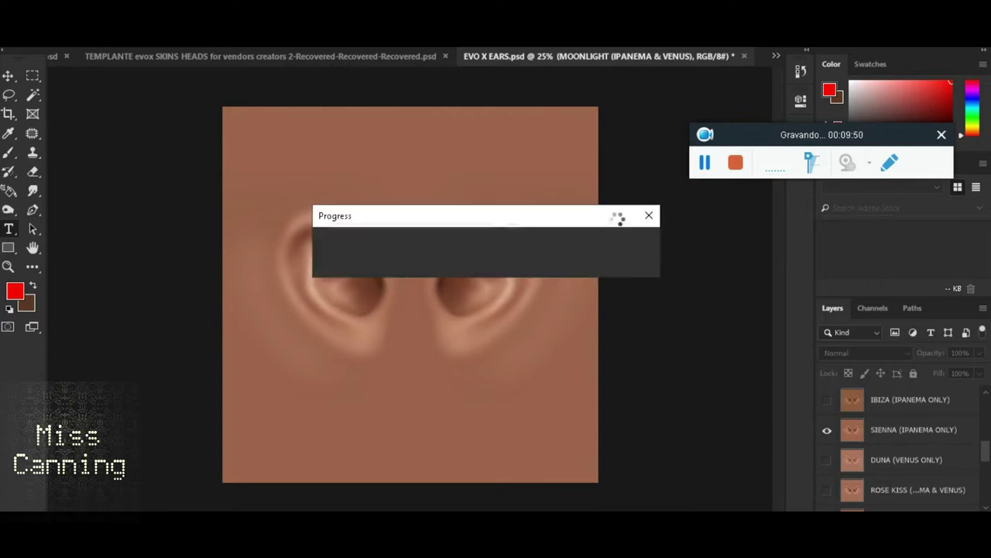
{"action": "left_click", "coordinate": [577, 153]}
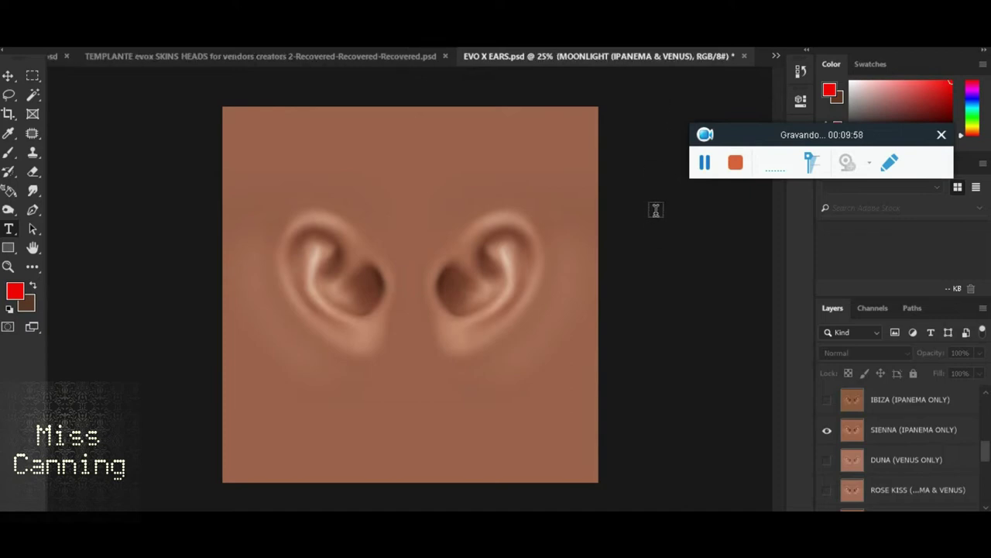
Close EVO X EARS.psd and open NECK BLENDERS from the IPANEMA & VENUS folder.
{"action": "left_click", "coordinate": [746, 58]}
{"action": "left_click", "coordinate": [487, 213]}
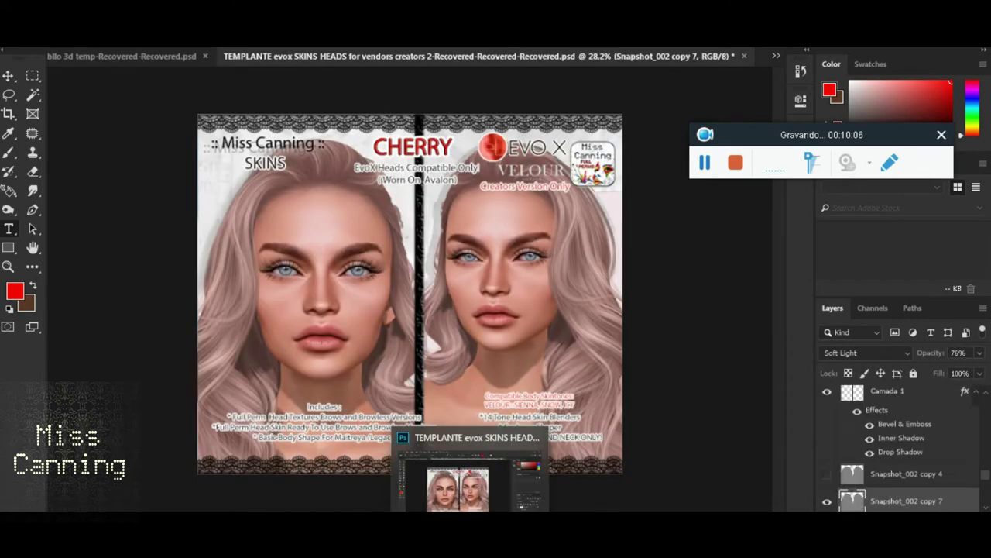
{"action": "left_click", "coordinate": [491, 480]}
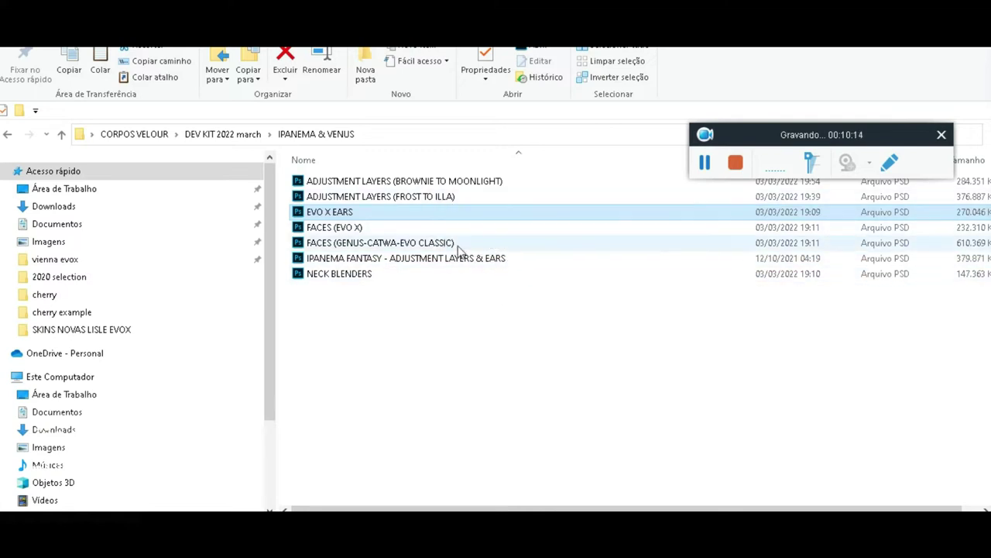
{"action": "left_click", "coordinate": [372, 277]}
{"action": "right_click", "coordinate": [372, 278]}
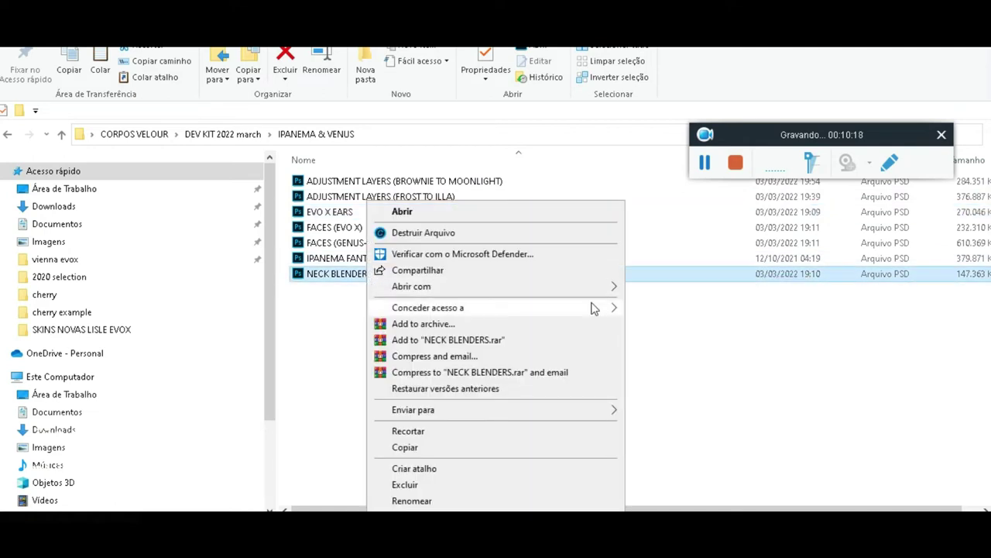
{"action": "left_click", "coordinate": [667, 296]}
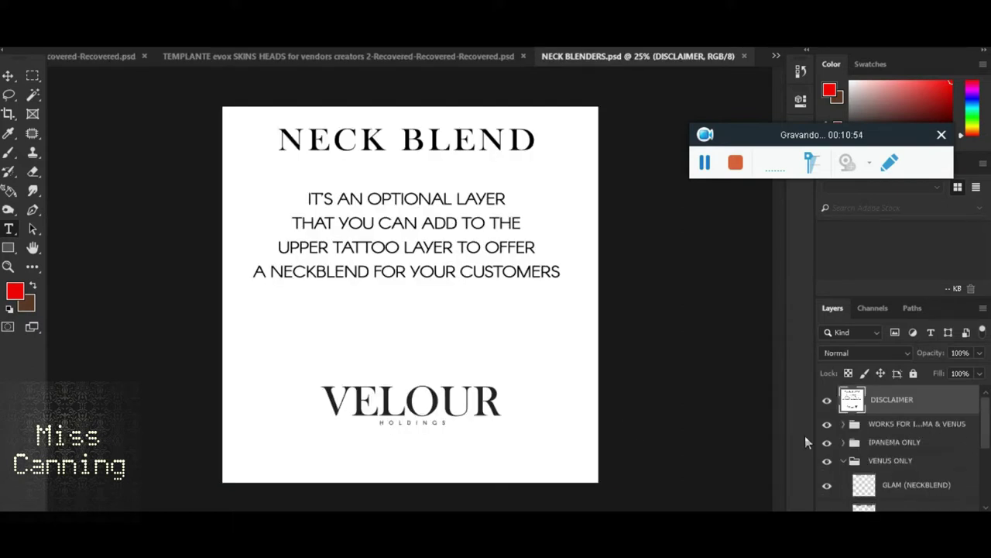
Hide the DISCLAIMER layer and expand the IPANEMA ONLY group to reach the neck blends.
{"action": "left_click", "coordinate": [827, 400]}
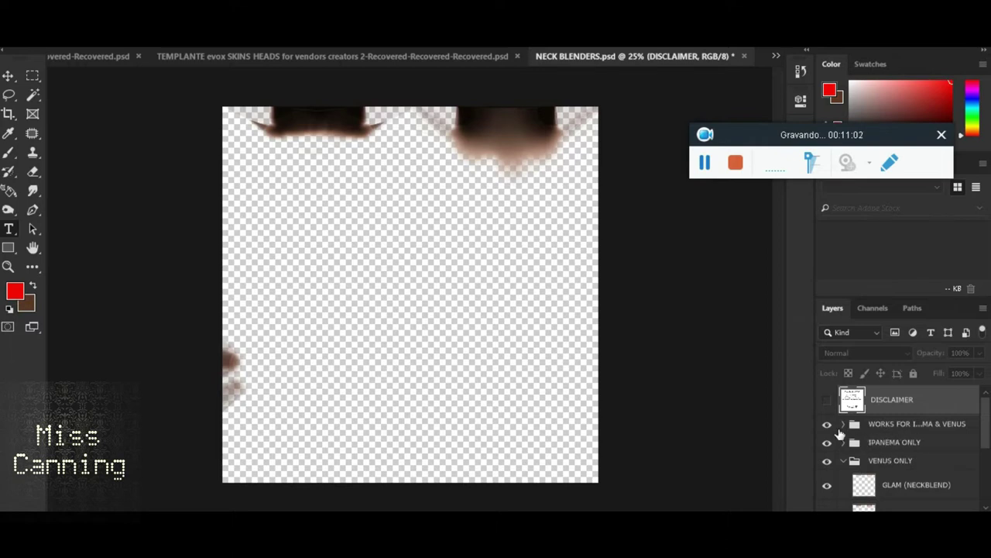
{"action": "left_click", "coordinate": [828, 461]}
{"action": "scroll", "coordinate": [867, 471], "scroll_direction": "down", "scroll_amount": 2}
{"action": "left_click", "coordinate": [828, 428]}
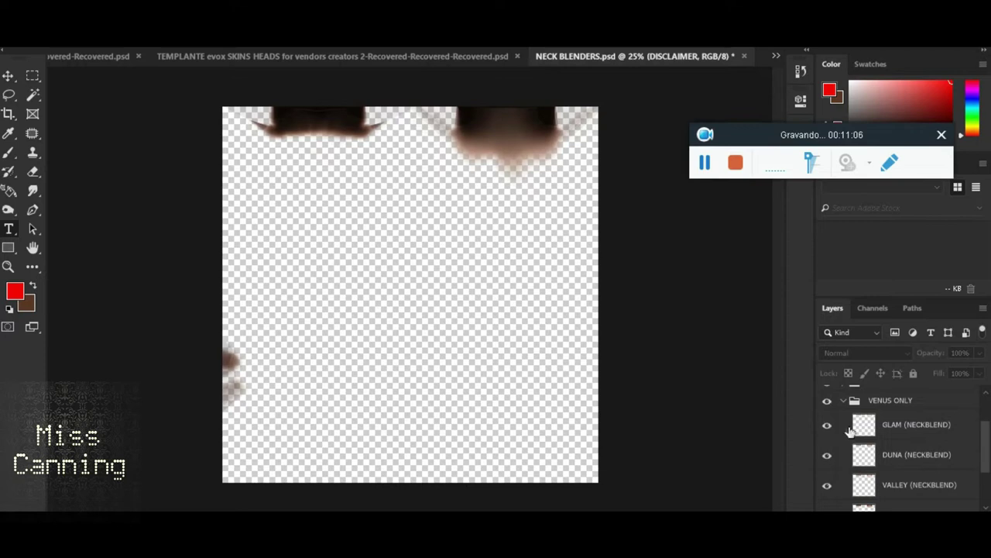
{"action": "scroll", "coordinate": [831, 411], "scroll_direction": "up", "scroll_amount": 2}
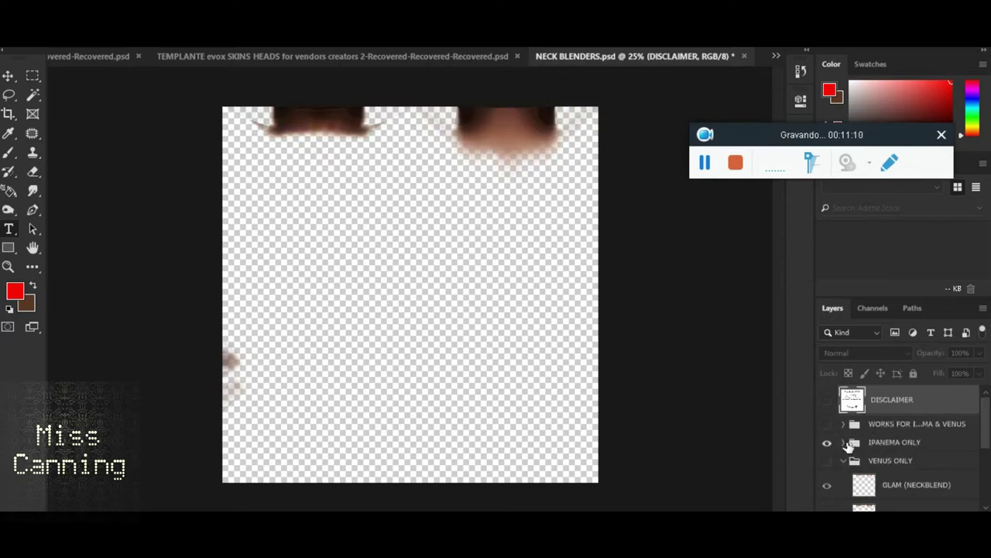
{"action": "left_click", "coordinate": [845, 442]}
{"action": "scroll", "coordinate": [841, 449], "scroll_direction": "down", "scroll_amount": 2}
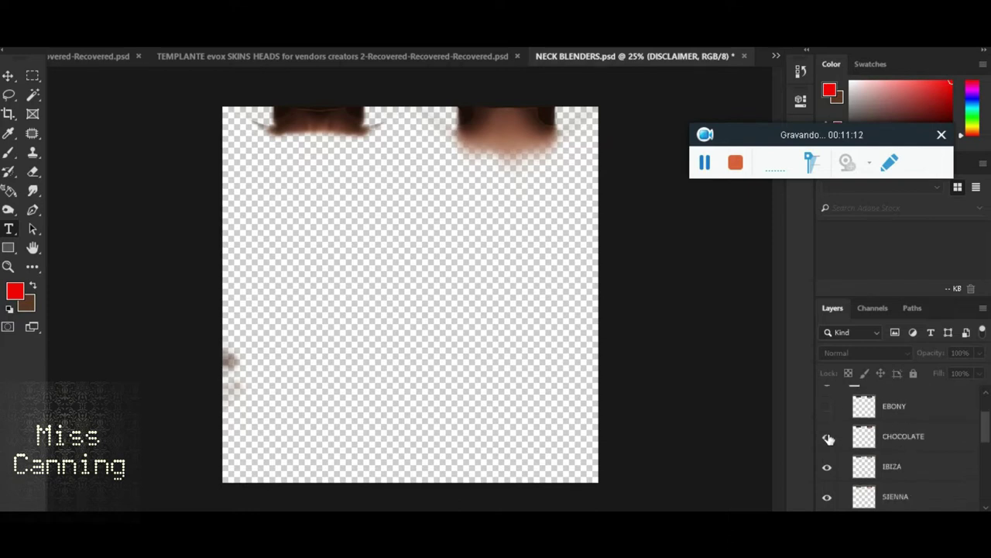
Hide the CHOCOLATE, IBIZA, CHANTILY and CLOUDY neck-blend layers, leaving only SIENNA visible.
{"action": "left_click", "coordinate": [827, 436]}
{"action": "left_click", "coordinate": [827, 466]}
{"action": "scroll", "coordinate": [860, 450], "scroll_direction": "down", "scroll_amount": 3}
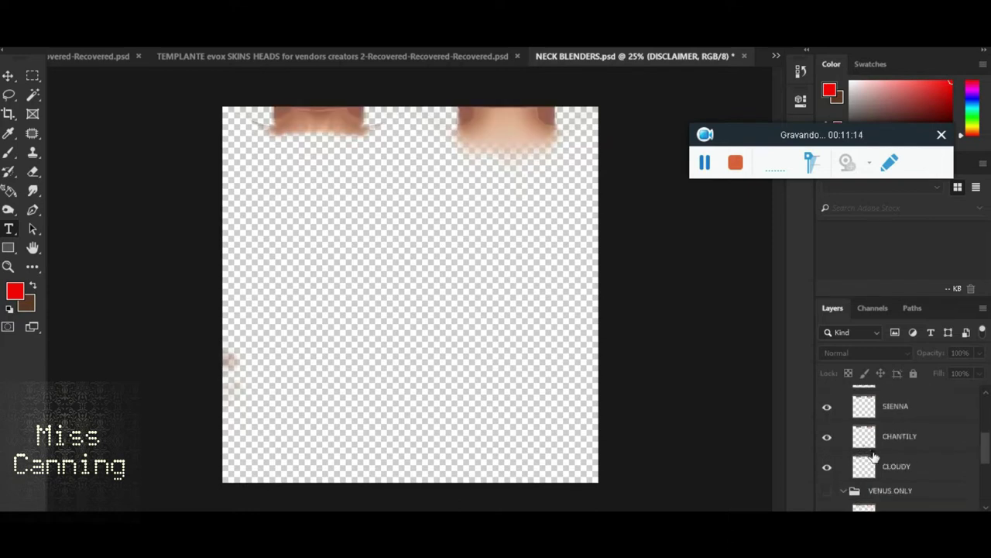
{"action": "left_click", "coordinate": [827, 437]}
{"action": "left_click", "coordinate": [828, 467]}
{"action": "scroll", "coordinate": [891, 456], "scroll_direction": "down", "scroll_amount": 3}
{"action": "scroll", "coordinate": [895, 456], "scroll_direction": "up", "scroll_amount": 2}
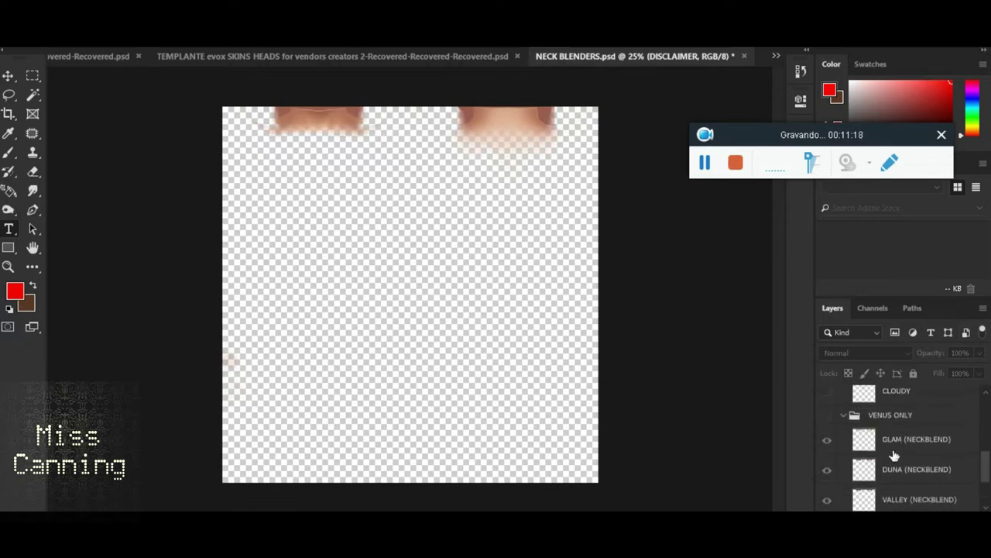
{"action": "left_click", "coordinate": [848, 416]}
{"action": "scroll", "coordinate": [874, 454], "scroll_direction": "up", "scroll_amount": 5}
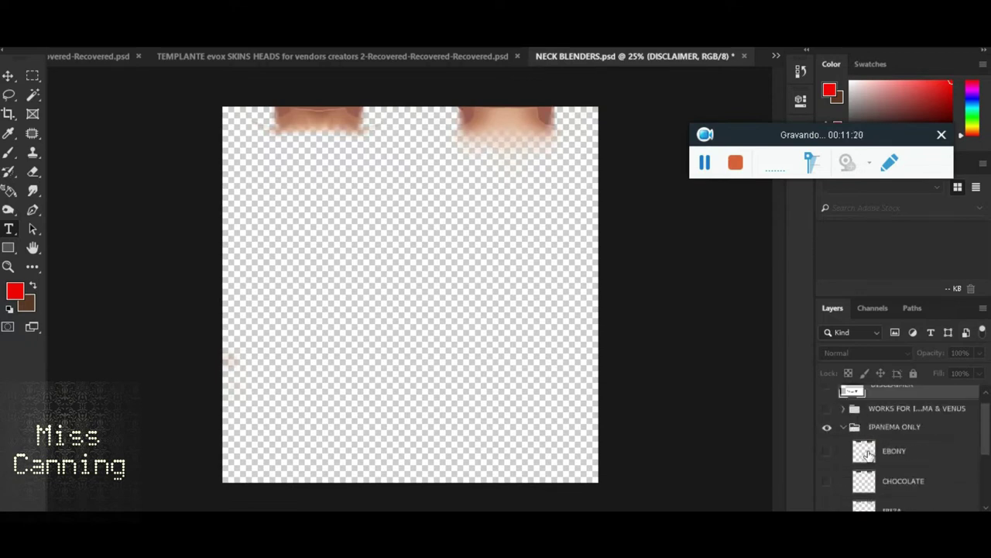
{"action": "scroll", "coordinate": [906, 455], "scroll_direction": "up", "scroll_amount": 1}
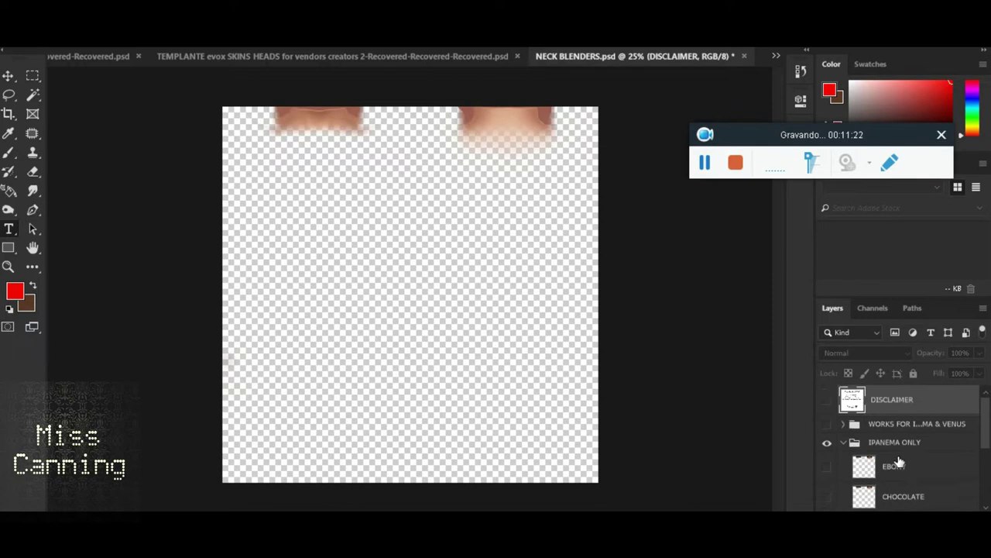
{"action": "scroll", "coordinate": [898, 462], "scroll_direction": "down", "scroll_amount": 3}
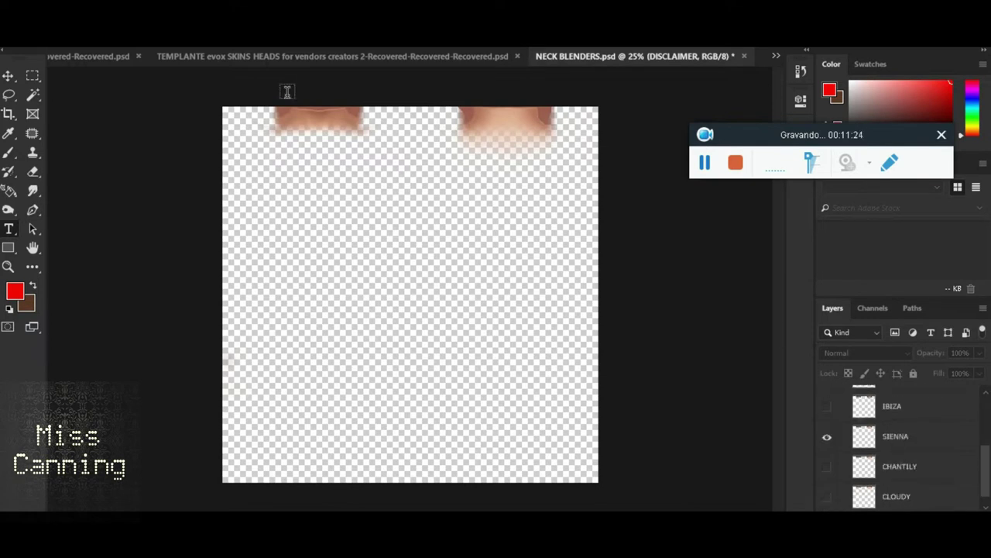
{"action": "left_click", "coordinate": [20, 45]}
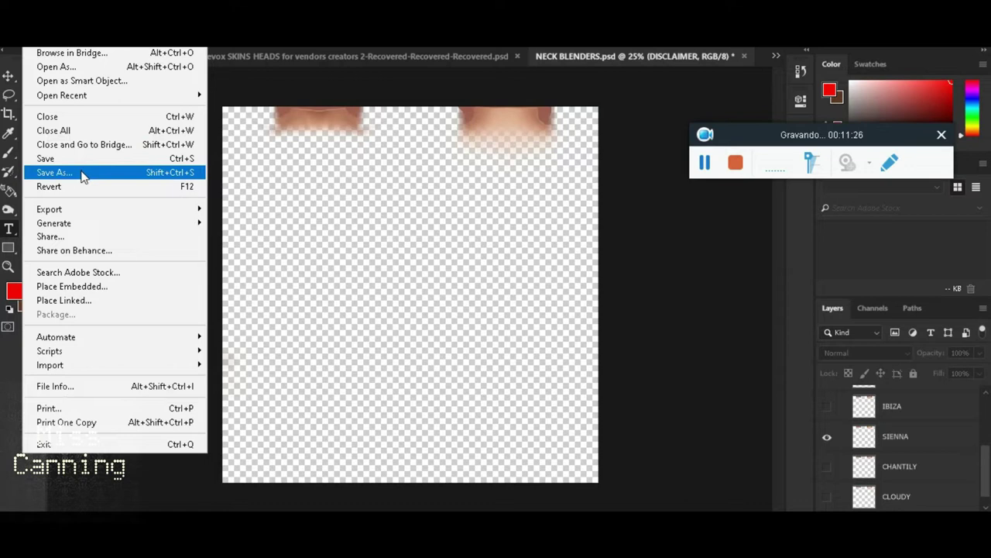
Save the Sienna neck blend as PNG 'neck sienna velour' in cherry example, accepting PNG options.
{"action": "left_click", "coordinate": [82, 171]}
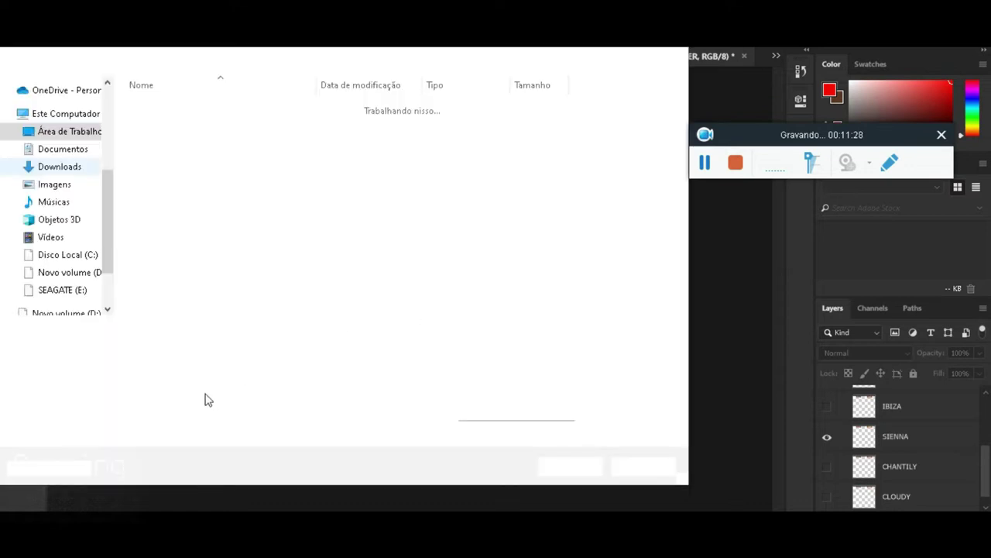
{"action": "left_click", "coordinate": [187, 350]}
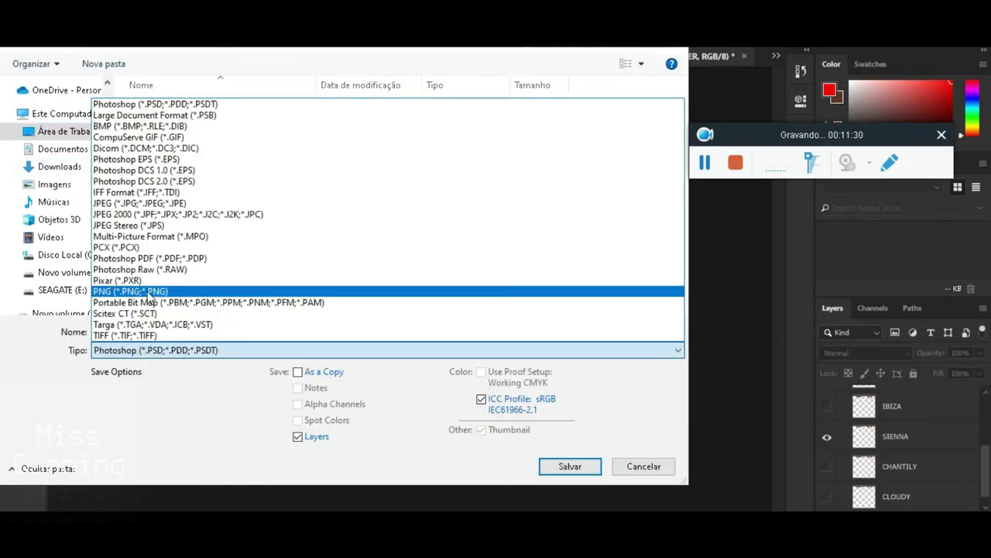
{"action": "left_click", "coordinate": [255, 223]}
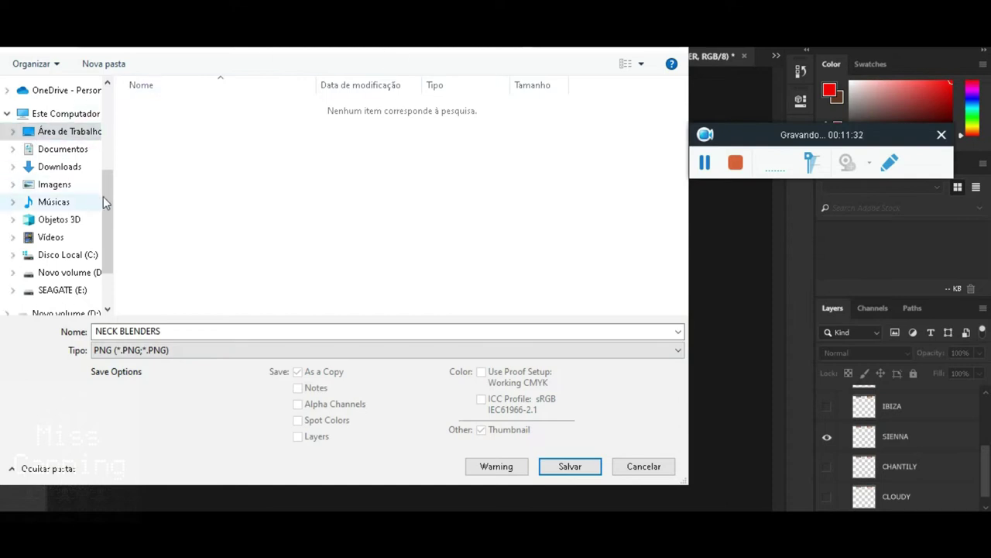
{"action": "left_click_drag", "start_coordinate": [105, 196], "coordinate": [108, 153]}
{"action": "left_click", "coordinate": [62, 156]}
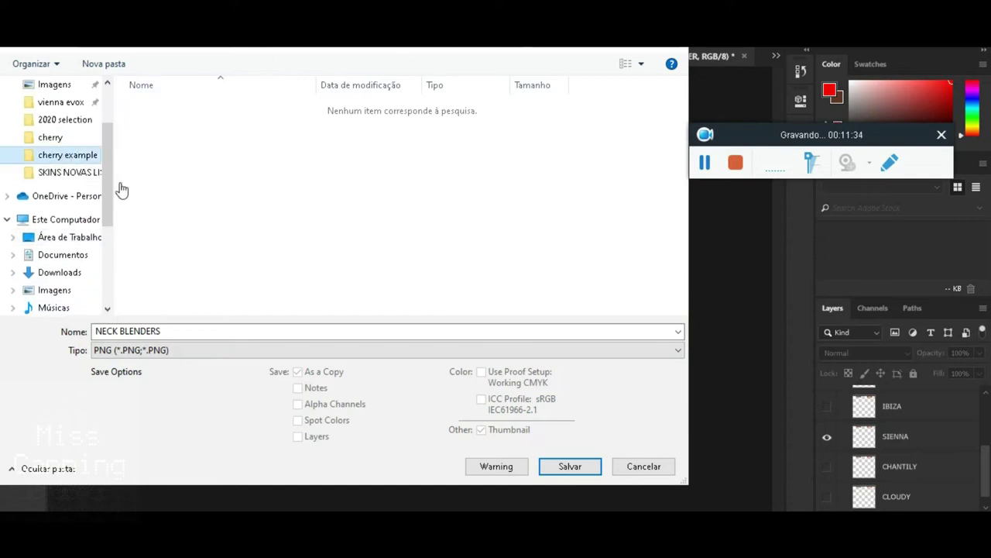
{"action": "left_click", "coordinate": [152, 352]}
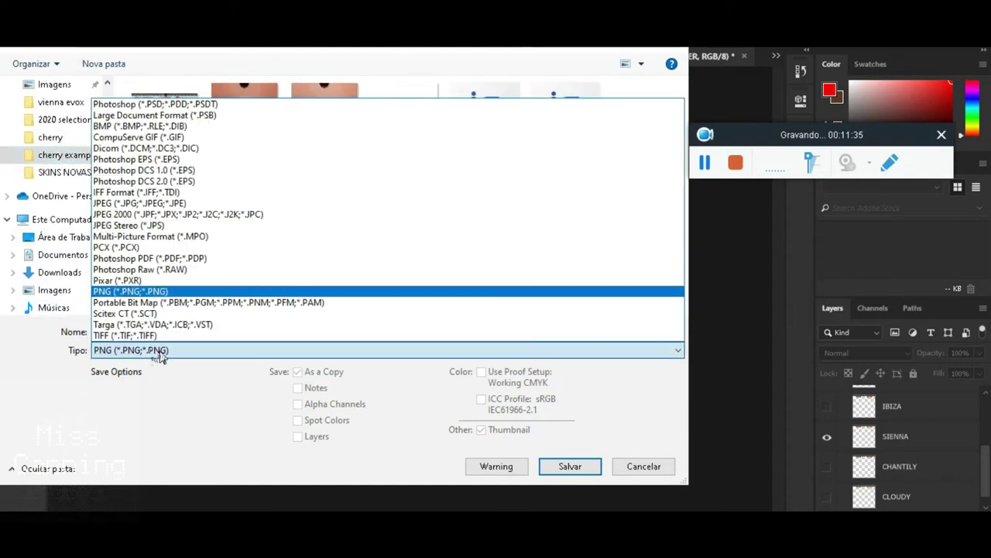
{"action": "left_click", "coordinate": [186, 331]}
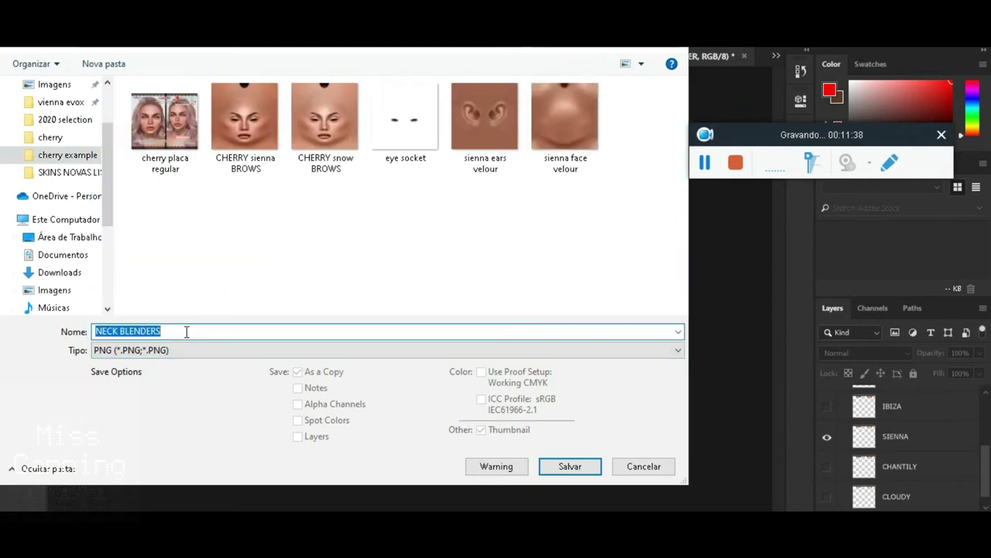
{"action": "type", "text": "neck sienna velour"}
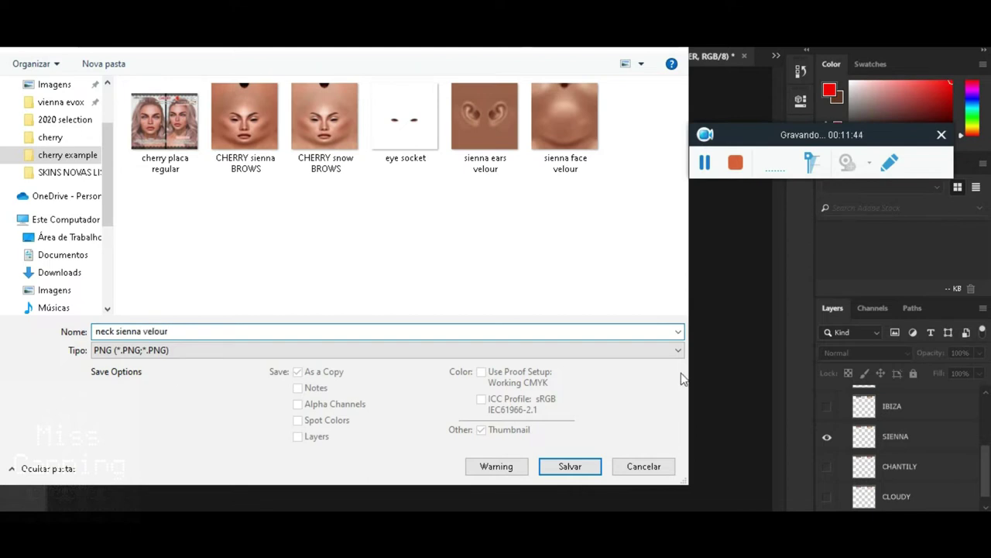
{"action": "left_click", "coordinate": [573, 466]}
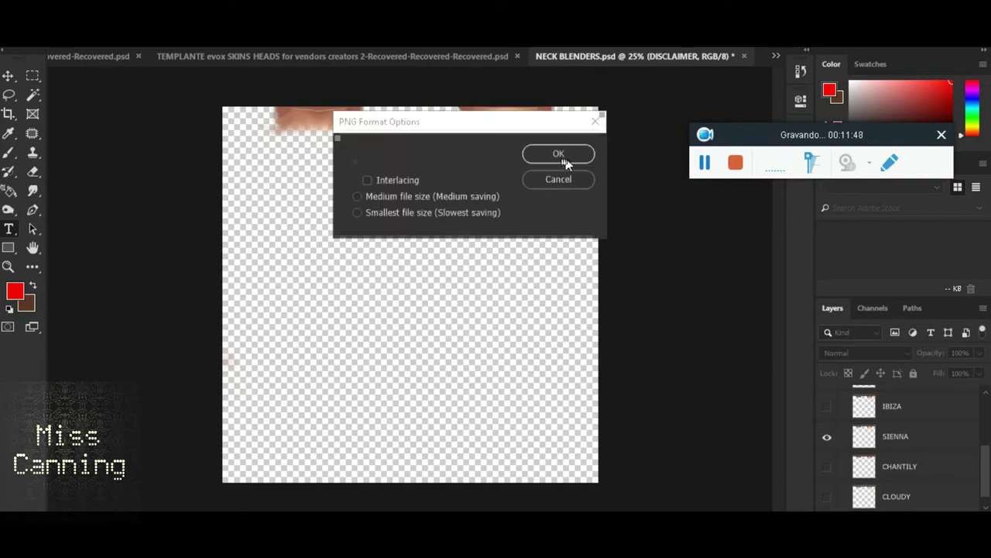
{"action": "left_click", "coordinate": [567, 159]}
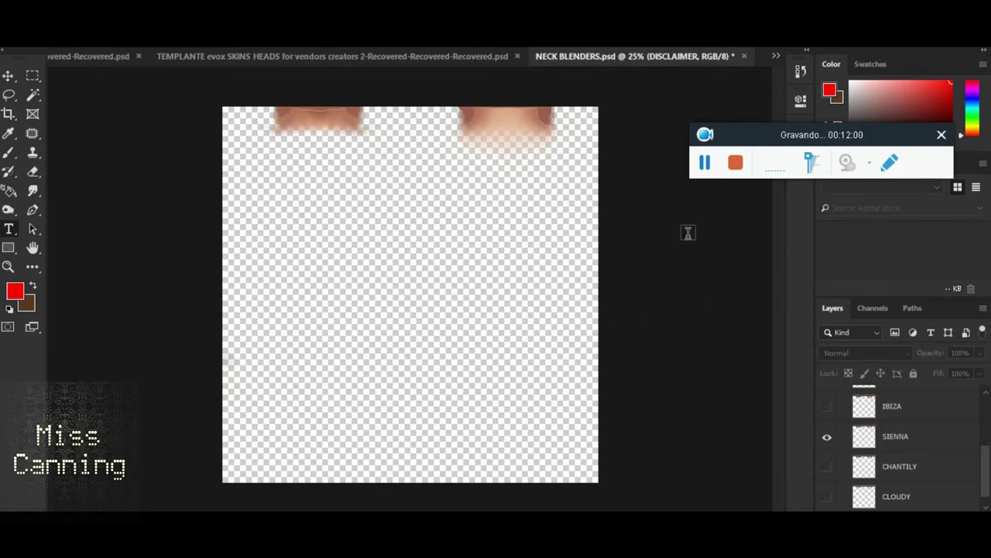
Close NECK BLENDERS and browse File Explorer to the cherry example folder.
{"action": "left_click", "coordinate": [745, 56]}
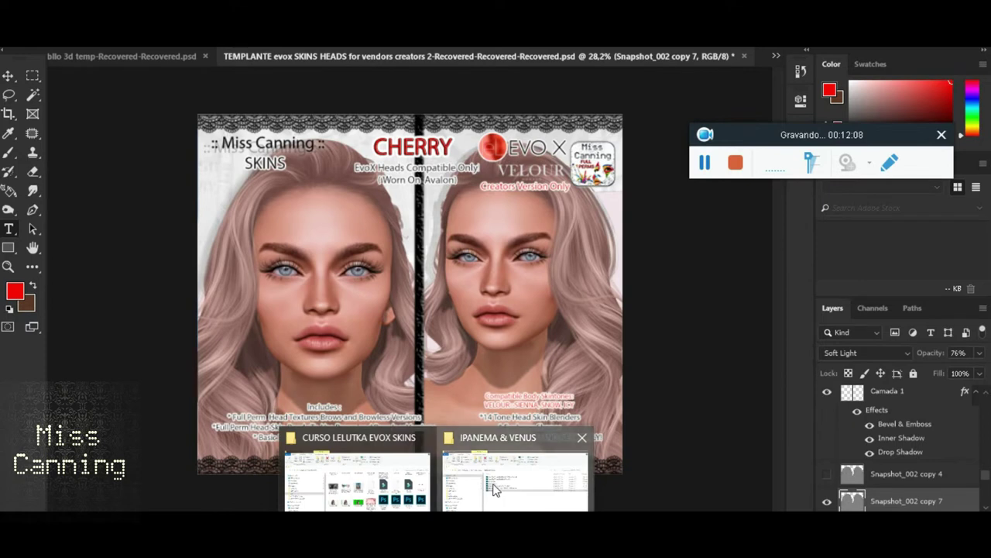
{"action": "left_click", "coordinate": [491, 491]}
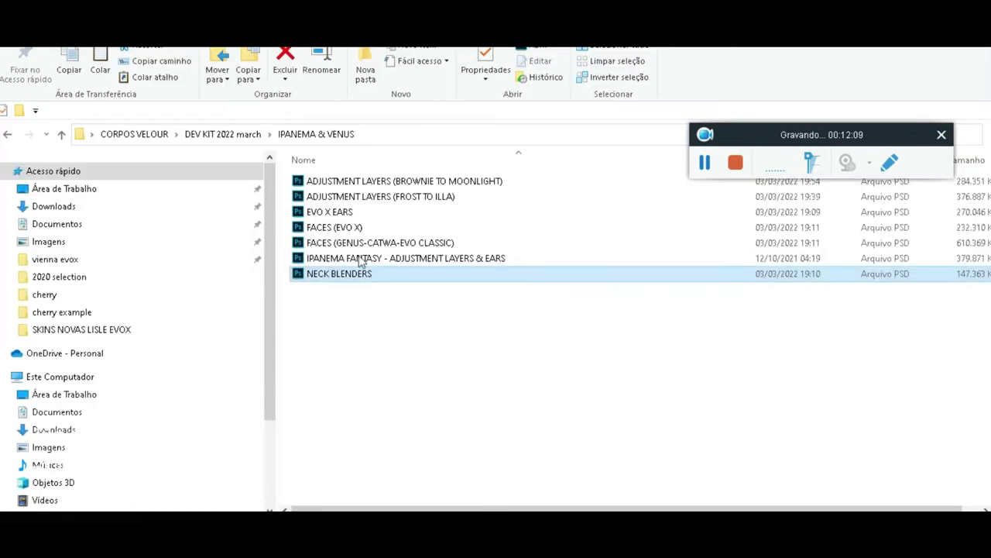
{"action": "left_click", "coordinate": [217, 138]}
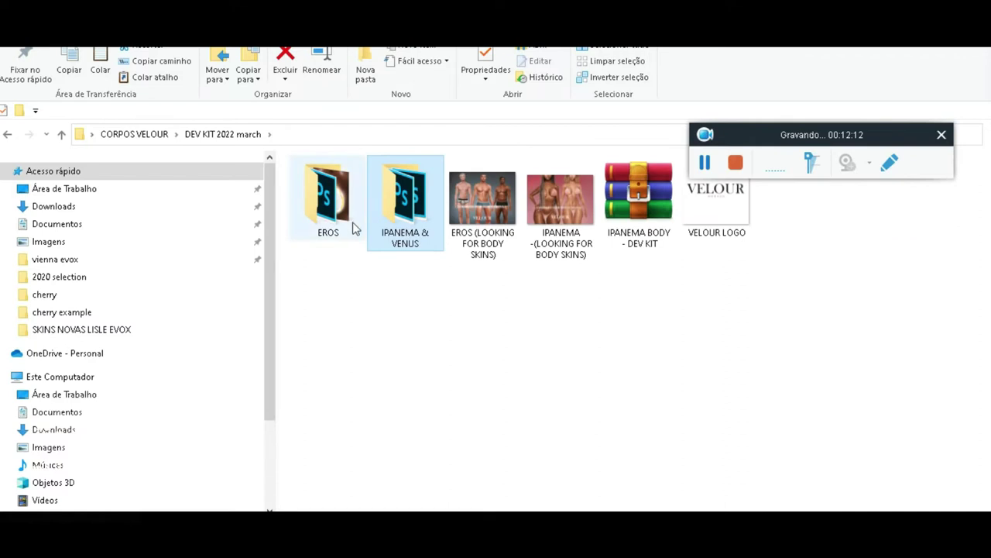
{"action": "left_click", "coordinate": [151, 138]}
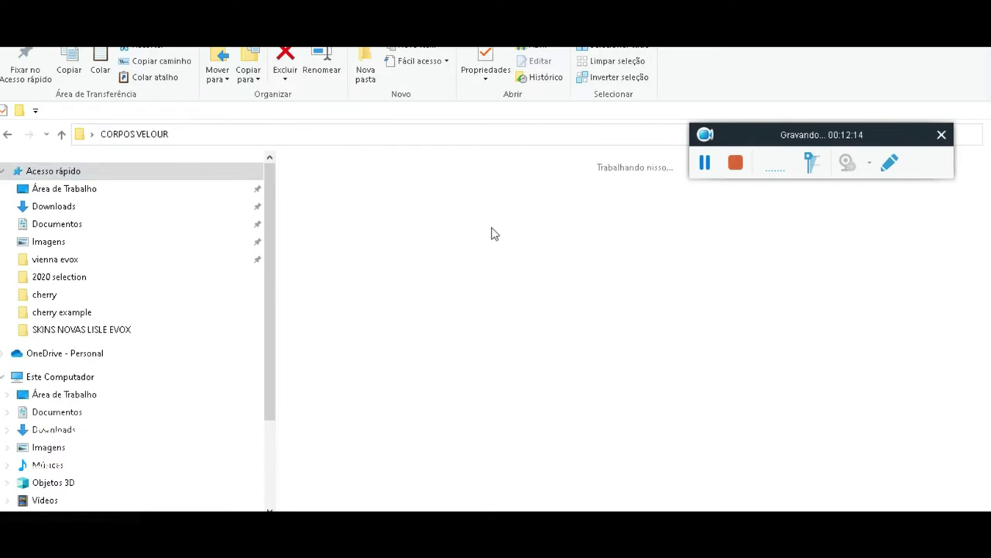
{"action": "double_click", "coordinate": [353, 214]}
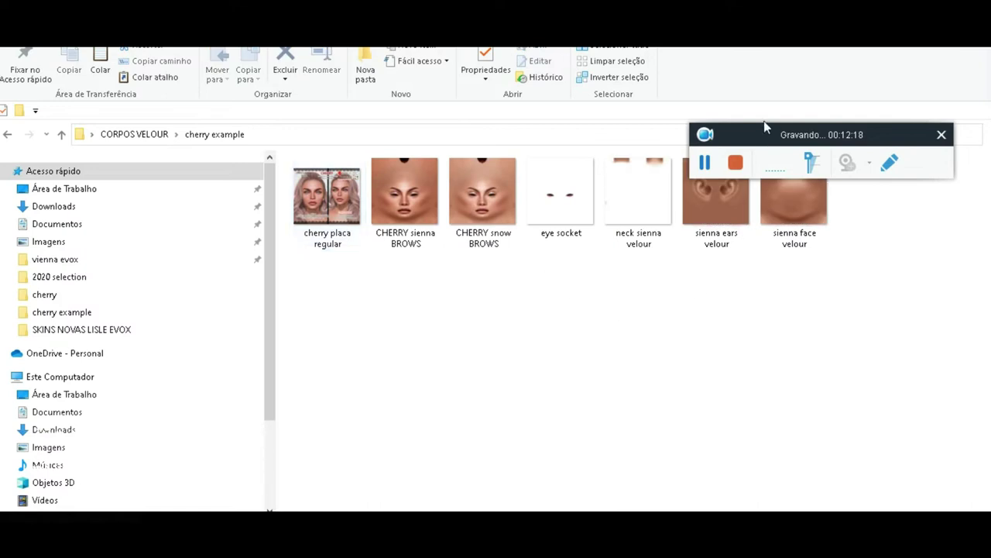
{"action": "left_click_drag", "start_coordinate": [791, 204], "coordinate": [785, 288]}
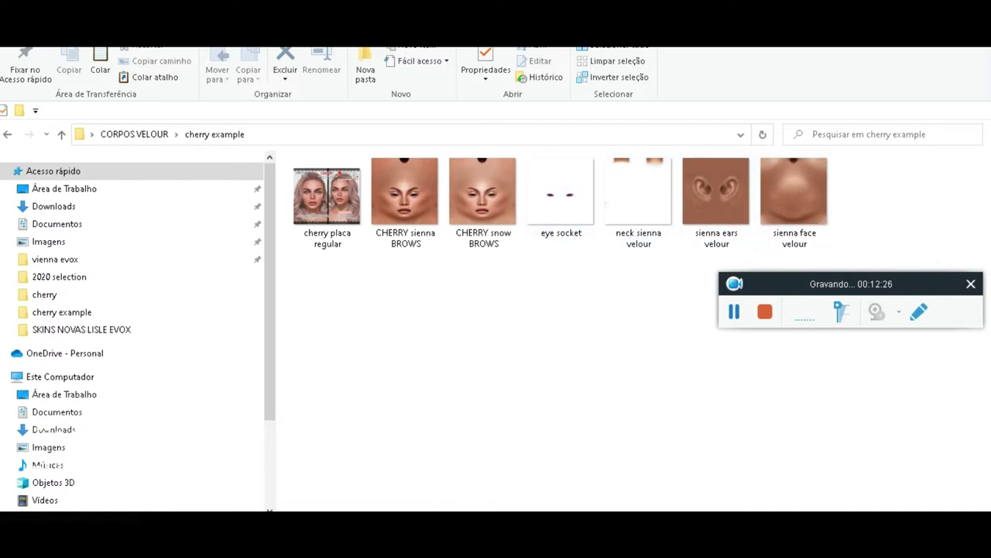
Navigate from CORPOS VELOUR into DEV KIT 2022 march and then the IPANEMA & VENUS folder.
{"action": "left_click", "coordinate": [135, 134]}
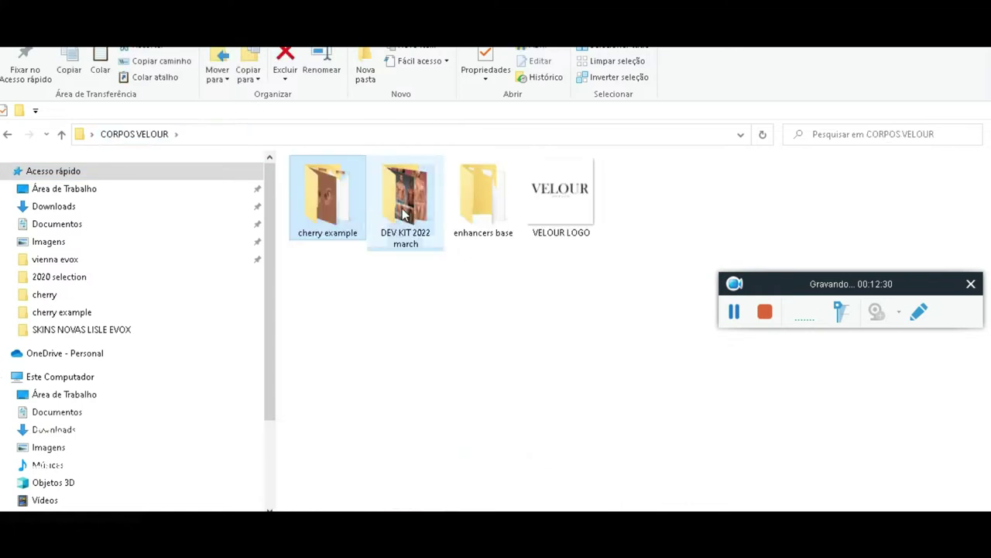
{"action": "left_click", "coordinate": [406, 214]}
{"action": "double_click", "coordinate": [406, 213]}
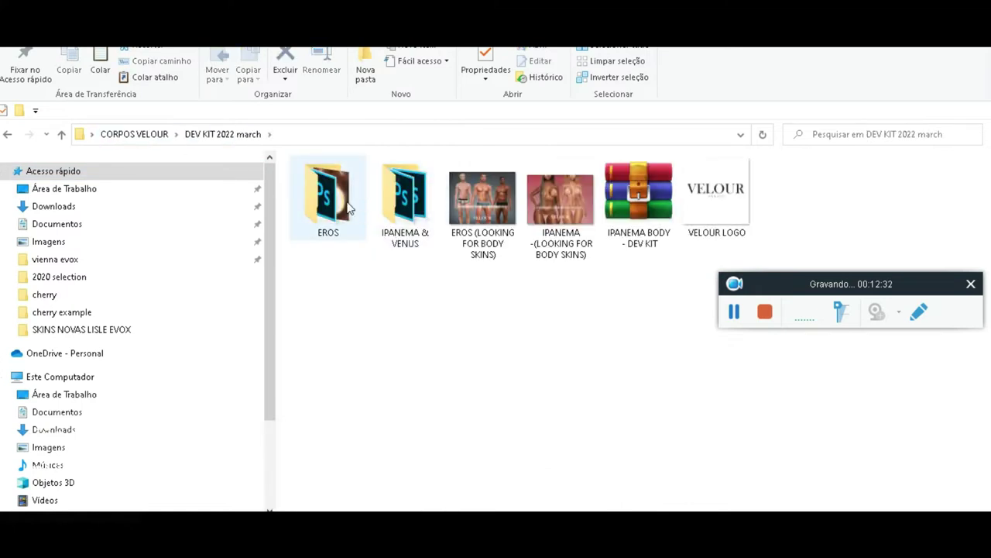
{"action": "left_click", "coordinate": [403, 205]}
{"action": "double_click", "coordinate": [403, 205]}
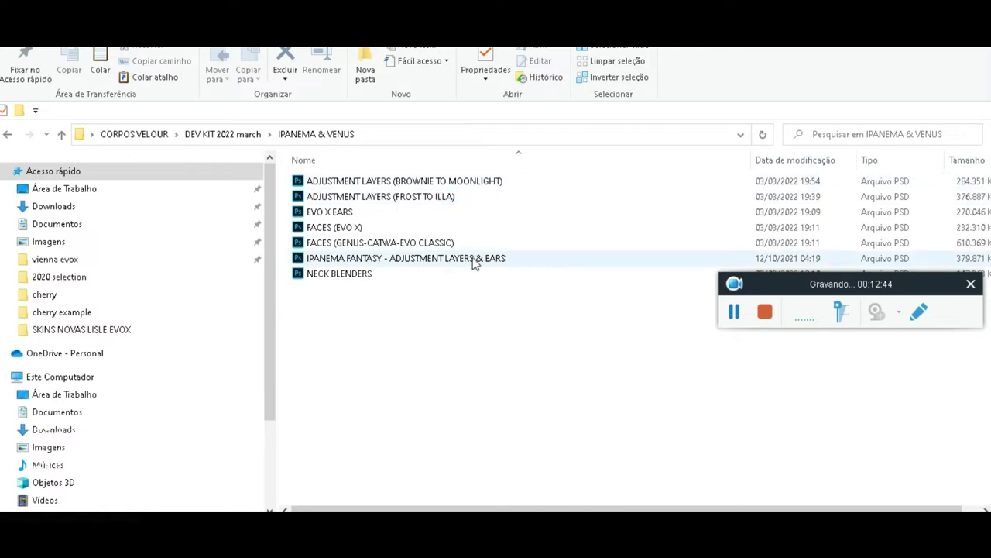
Open ADJUSTMENT LAYERS (BROWNIE TO MOONLIGHT).psd with Adobe Photoshop CC 2019 via Abrir com.
{"action": "left_click", "coordinate": [337, 184]}
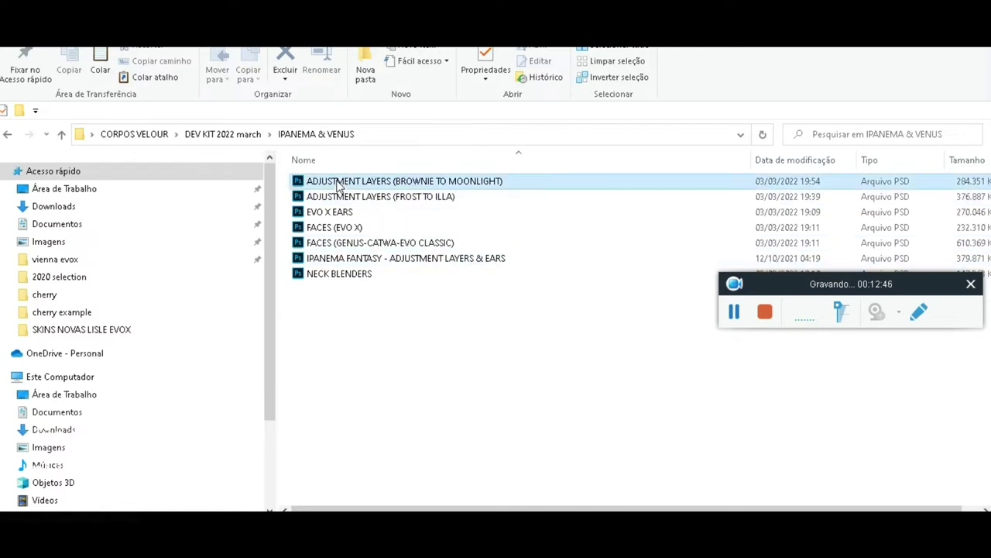
{"action": "right_click", "coordinate": [338, 185]}
{"action": "mouse_move", "coordinate": [381, 266]}
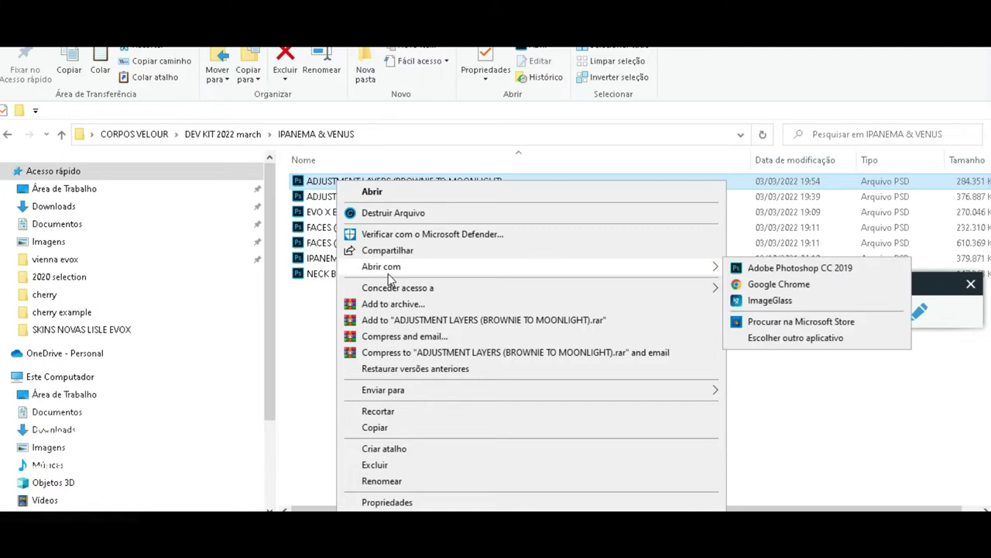
{"action": "left_click", "coordinate": [755, 268]}
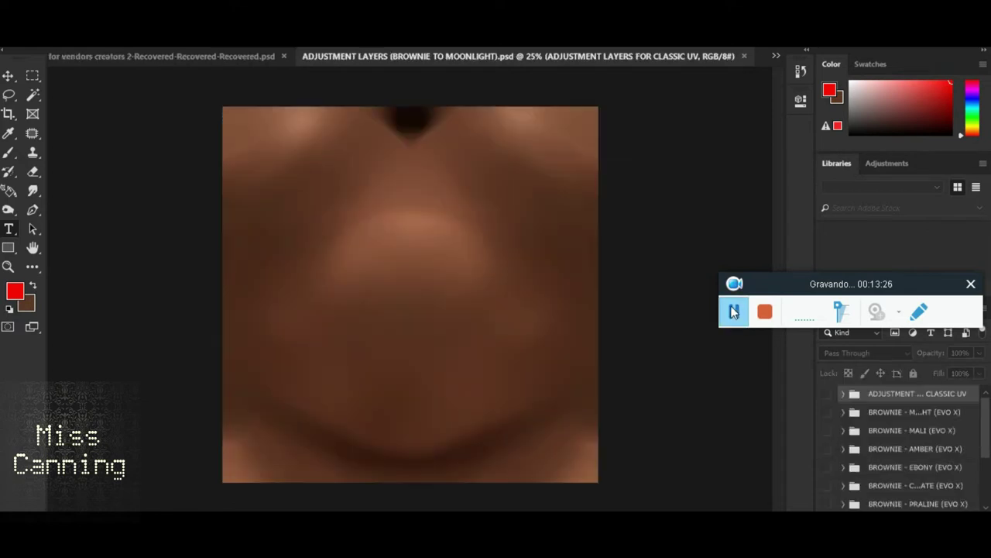
Widen the side panels to read layer names and select the BROWNIE-EVOX skin layer.
{"action": "scroll", "coordinate": [915, 419], "scroll_direction": "down", "scroll_amount": 2}
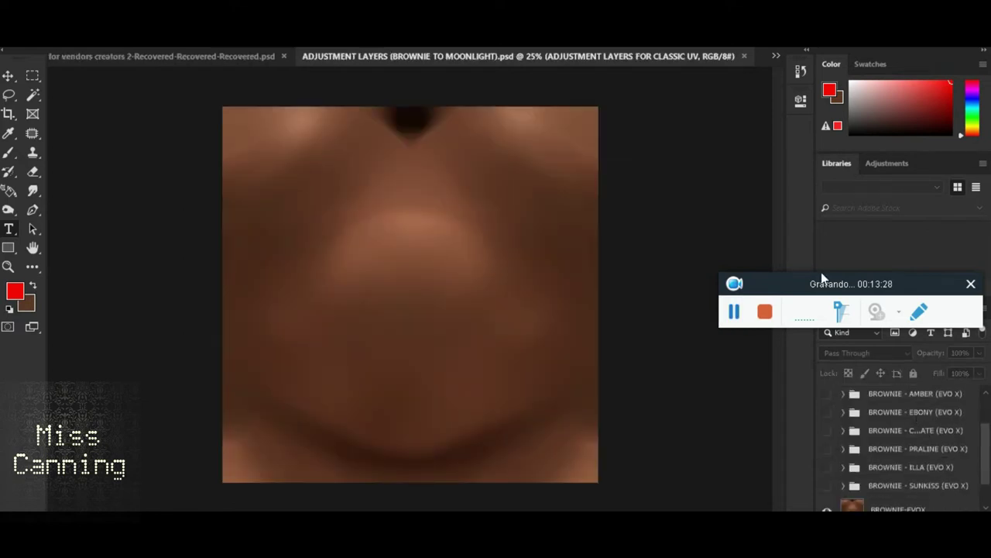
{"action": "left_click_drag", "start_coordinate": [821, 271], "coordinate": [683, 163]}
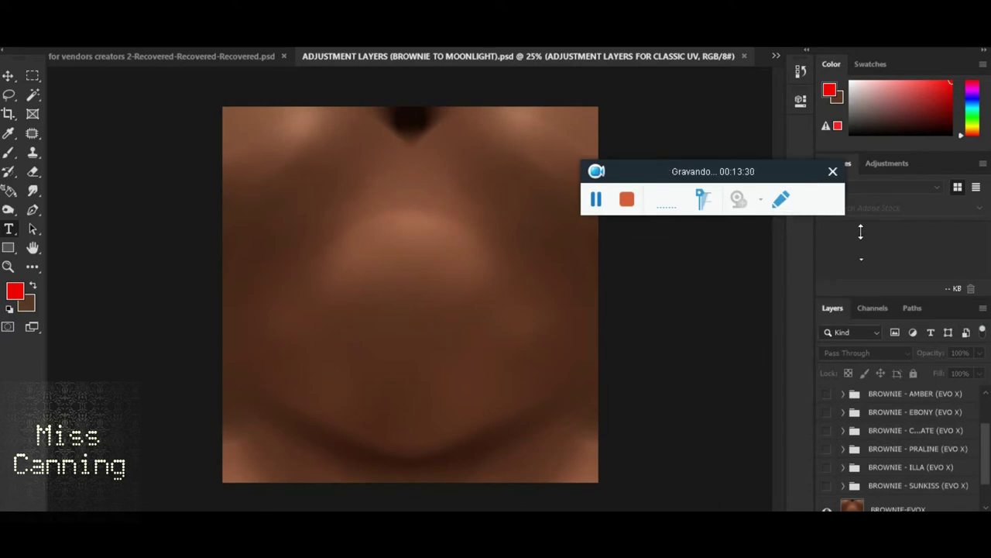
{"action": "left_click_drag", "start_coordinate": [814, 323], "coordinate": [692, 326]}
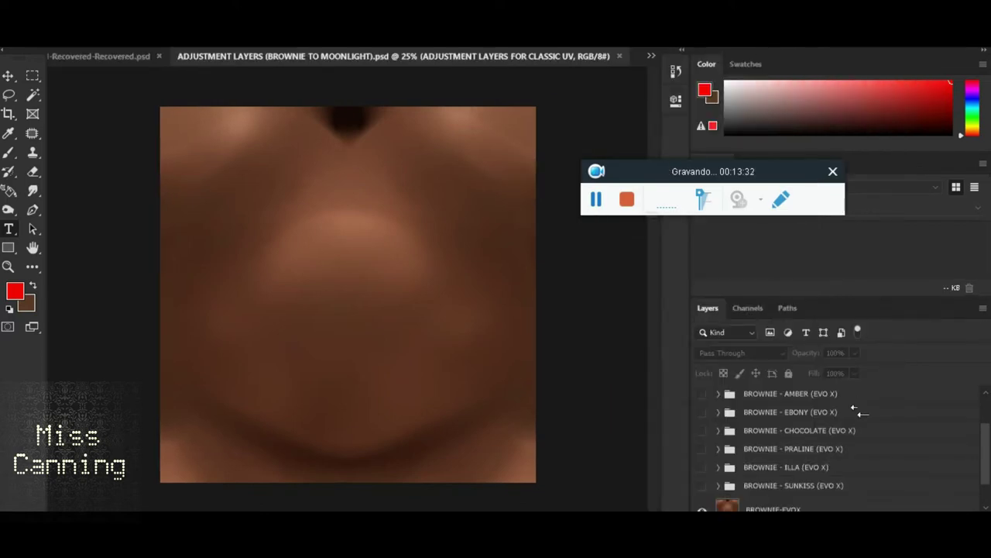
{"action": "scroll", "coordinate": [810, 430], "scroll_direction": "down", "scroll_amount": 2}
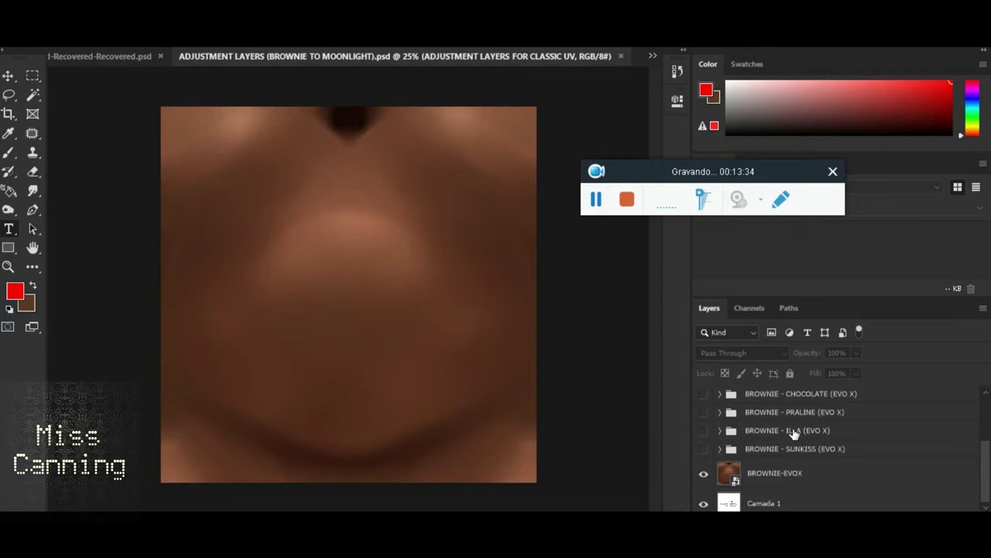
{"action": "left_click", "coordinate": [848, 470]}
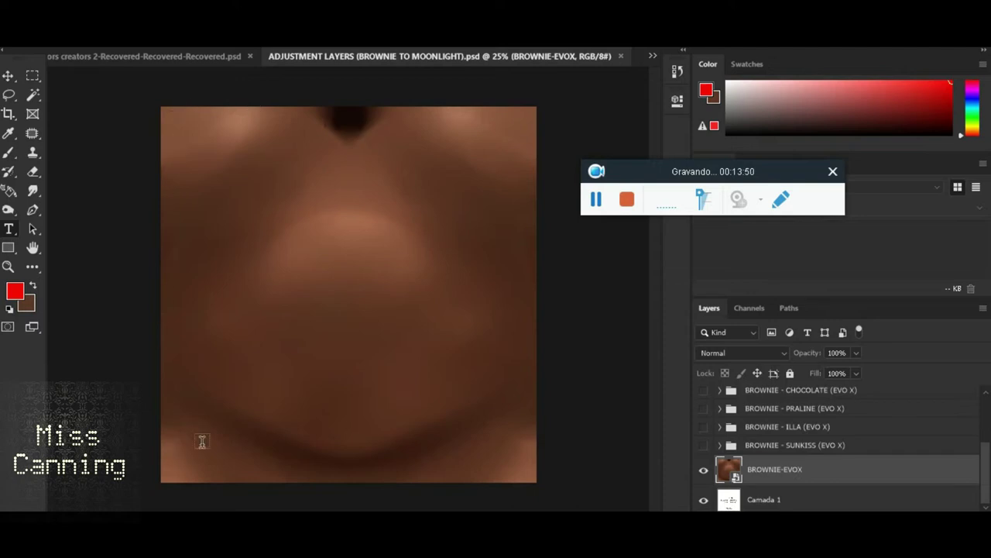
{"action": "left_click_drag", "start_coordinate": [989, 482], "coordinate": [985, 422]}
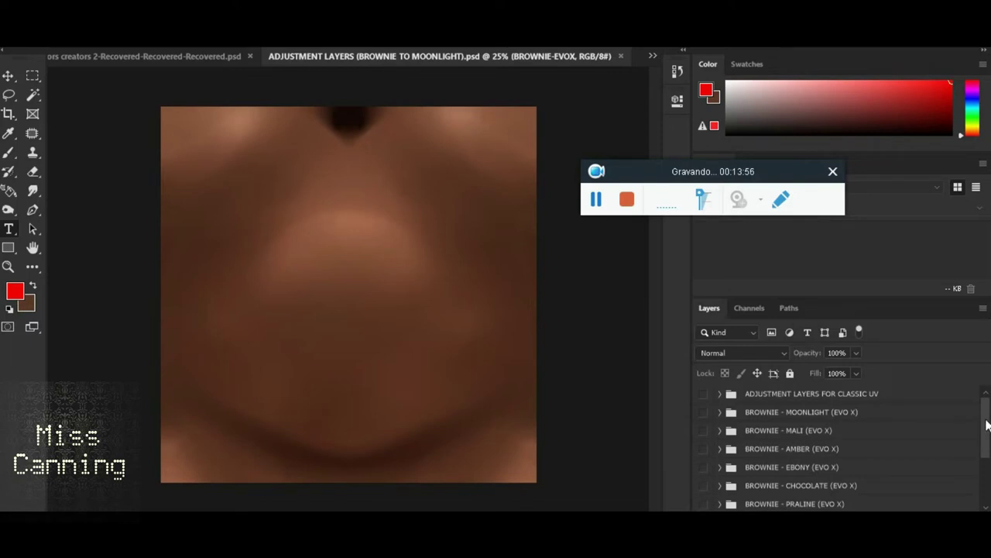
{"action": "left_click_drag", "start_coordinate": [987, 424], "coordinate": [988, 445]}
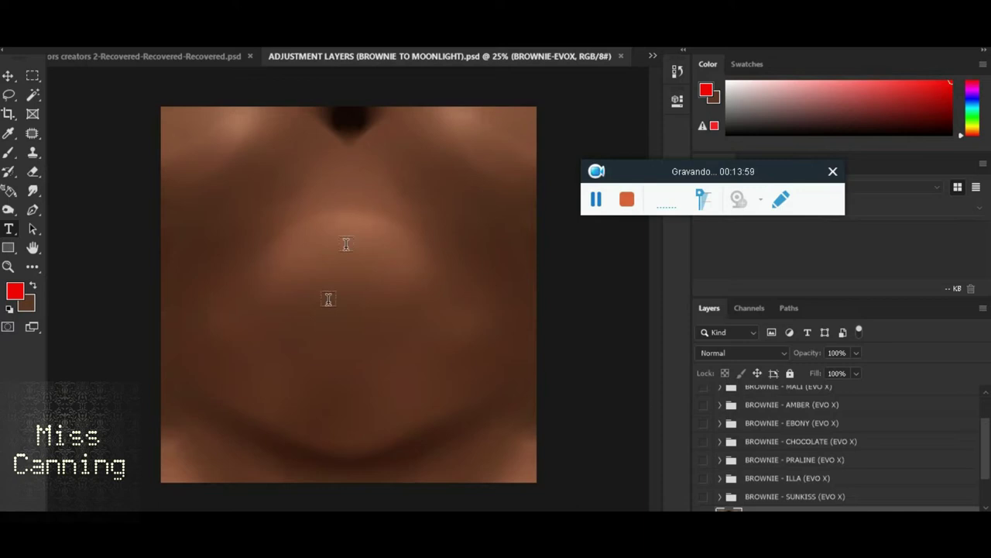
{"action": "left_click_drag", "start_coordinate": [987, 449], "coordinate": [987, 454]}
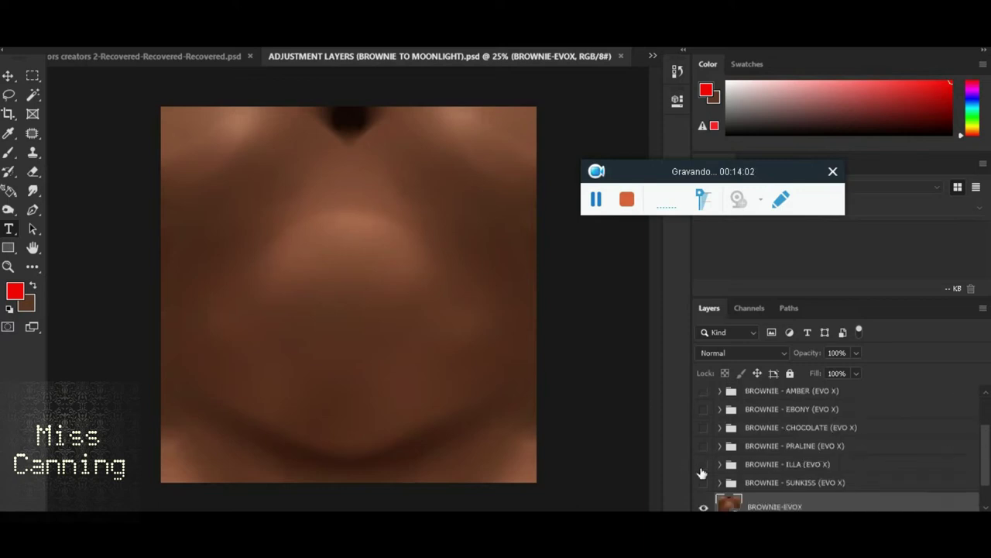
Preview the ILLA, PRALINE and CHOCOLATE tone groups on the face texture, then hide them.
{"action": "left_click", "coordinate": [703, 465]}
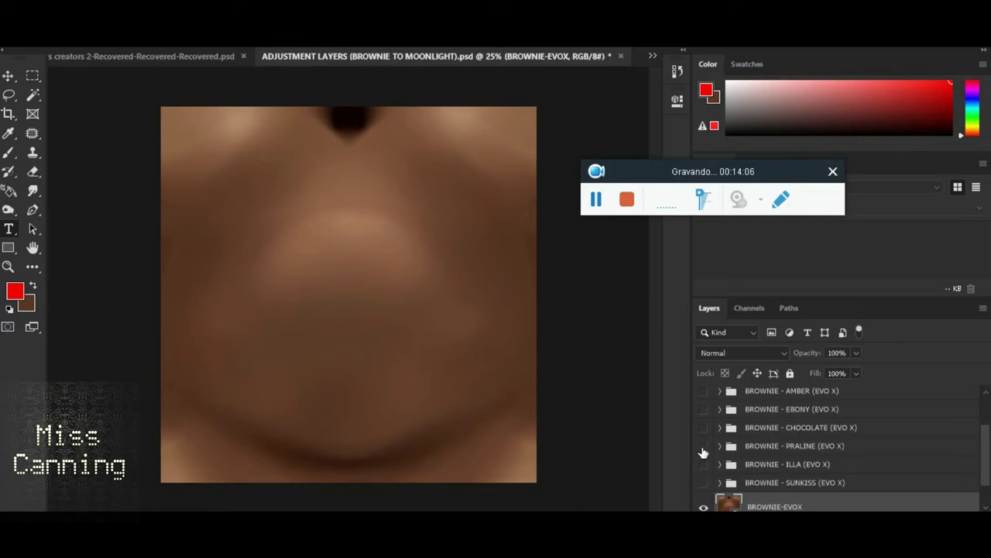
{"action": "left_click", "coordinate": [703, 447]}
{"action": "left_click", "coordinate": [704, 448]}
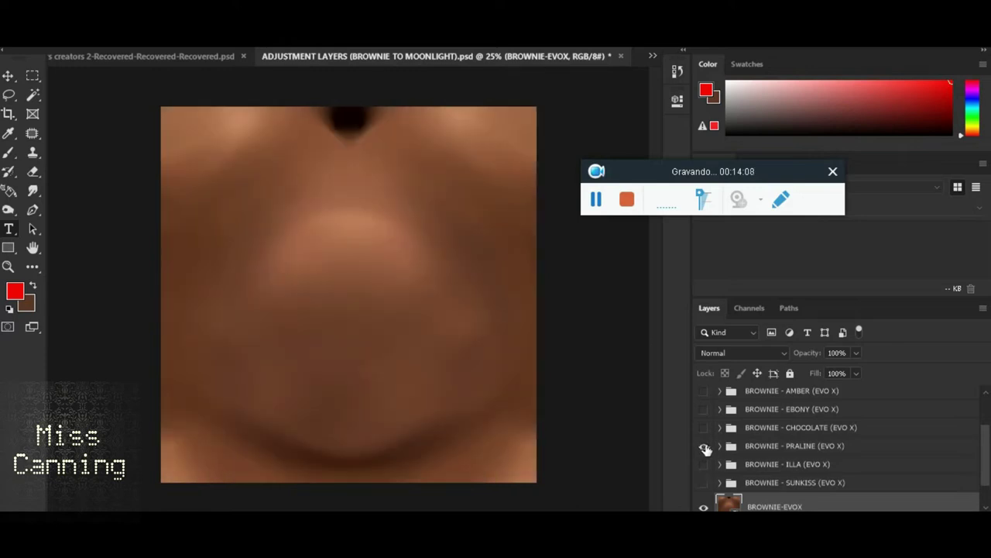
{"action": "left_click", "coordinate": [704, 427]}
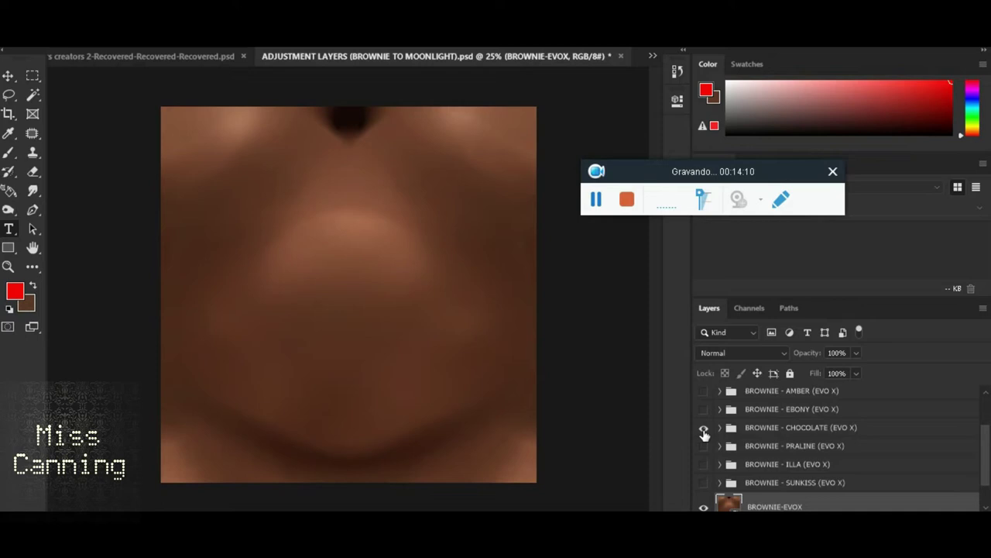
{"action": "left_click", "coordinate": [704, 428]}
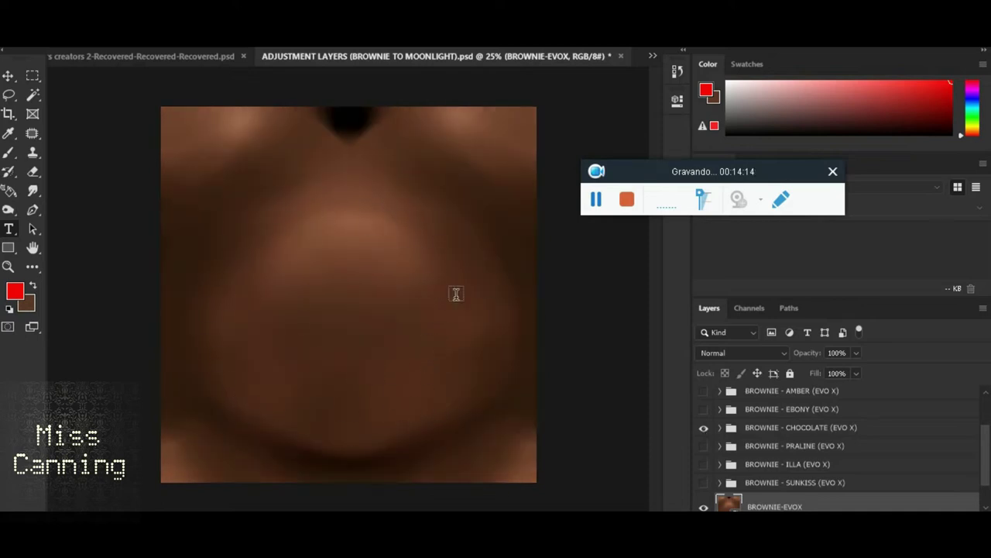
{"action": "left_click", "coordinate": [704, 428]}
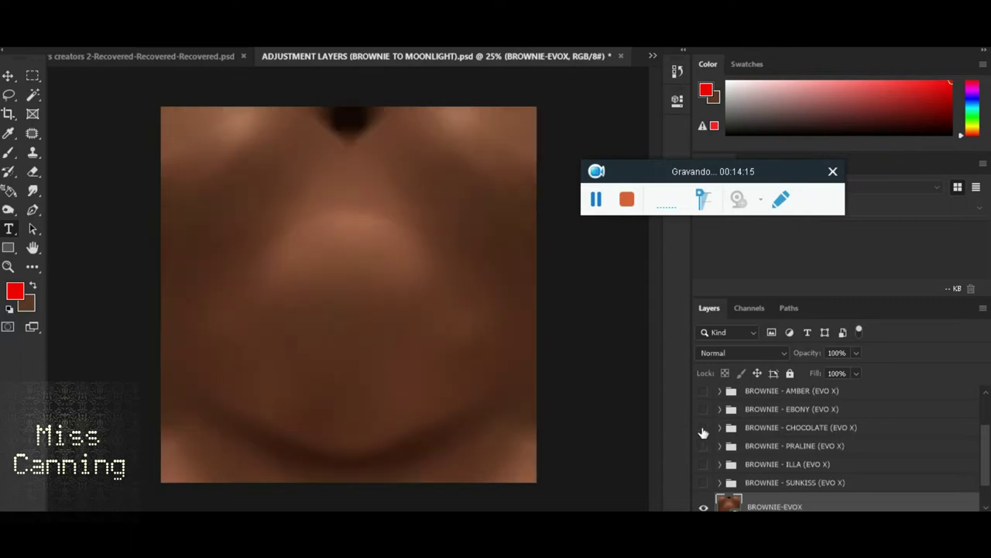
{"action": "scroll", "coordinate": [717, 438], "scroll_direction": "up", "scroll_amount": 2}
{"action": "scroll", "coordinate": [728, 433], "scroll_direction": "up", "scroll_amount": 1}
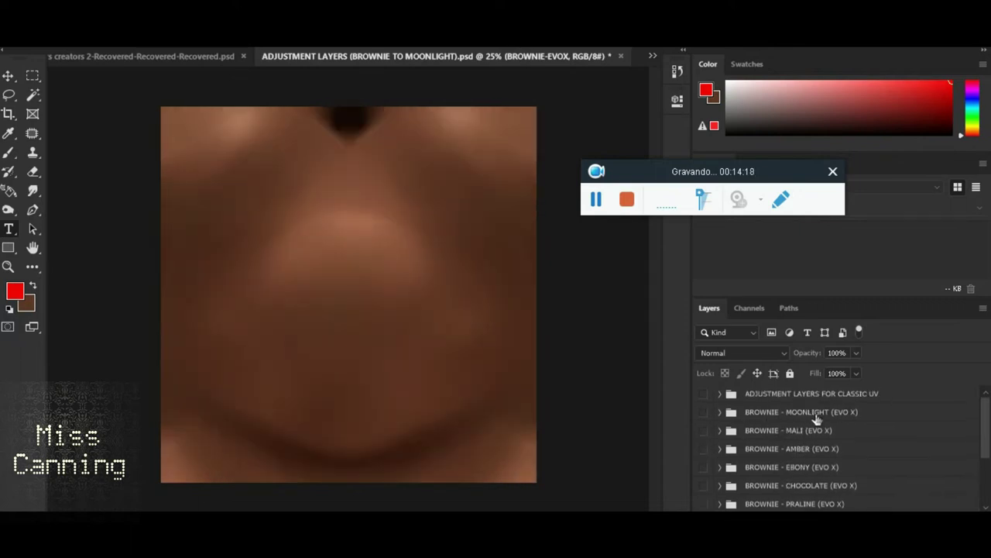
{"action": "scroll", "coordinate": [800, 440], "scroll_direction": "down", "scroll_amount": 2}
{"action": "scroll", "coordinate": [801, 440], "scroll_direction": "down", "scroll_amount": 1}
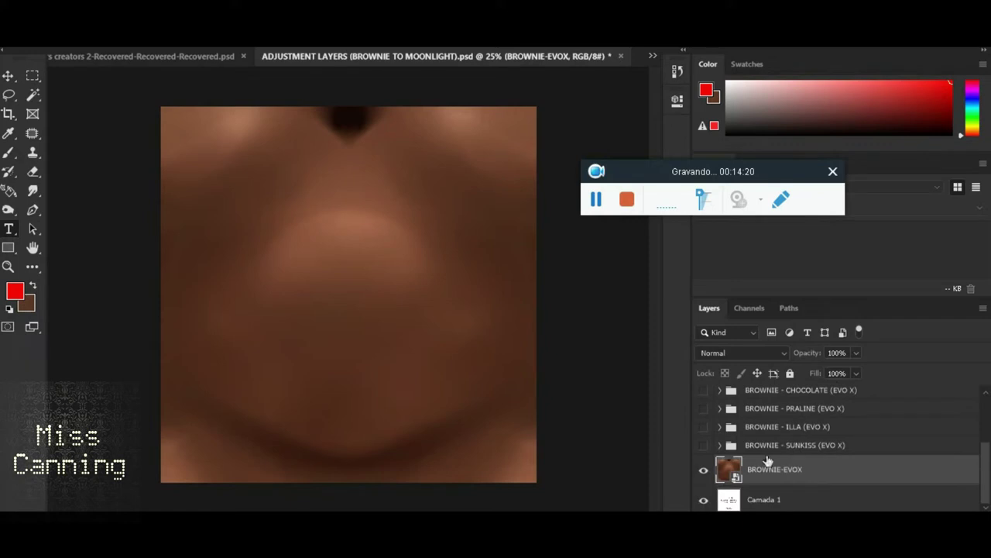
Hide BROWNIE-EVOX and Camada 1, leaving only the ILLA tone group visible.
{"action": "left_click", "coordinate": [705, 471]}
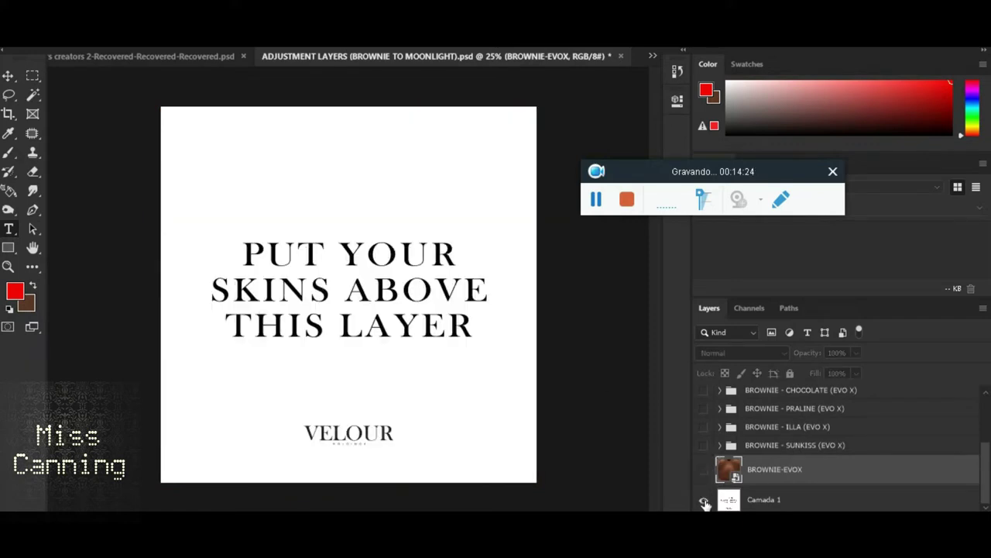
{"action": "left_click", "coordinate": [703, 500]}
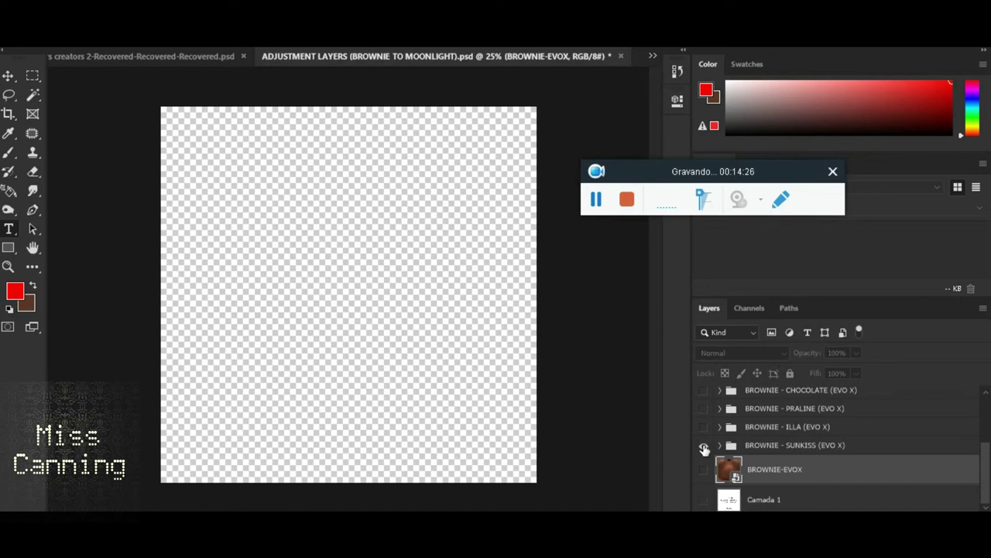
{"action": "left_click", "coordinate": [703, 446]}
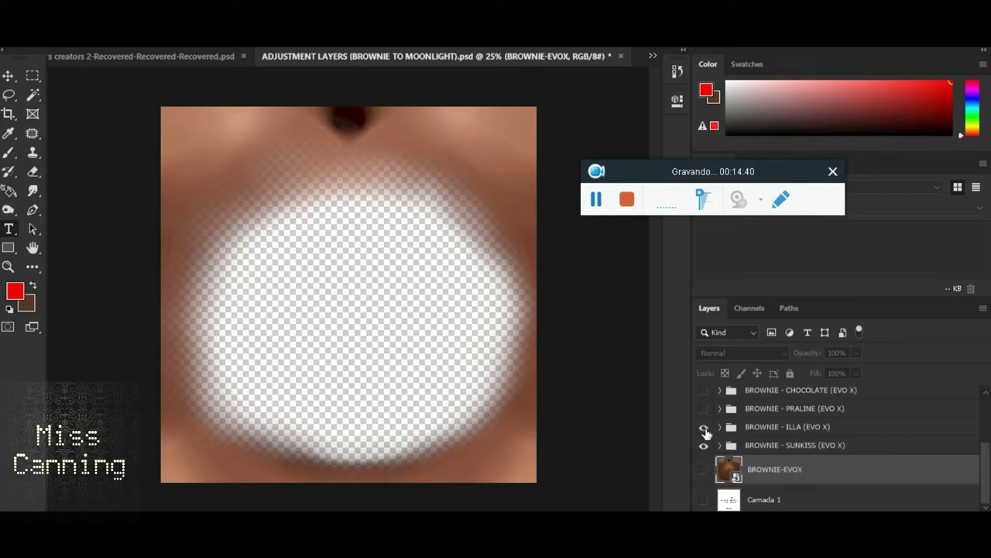
{"action": "left_click", "coordinate": [704, 427]}
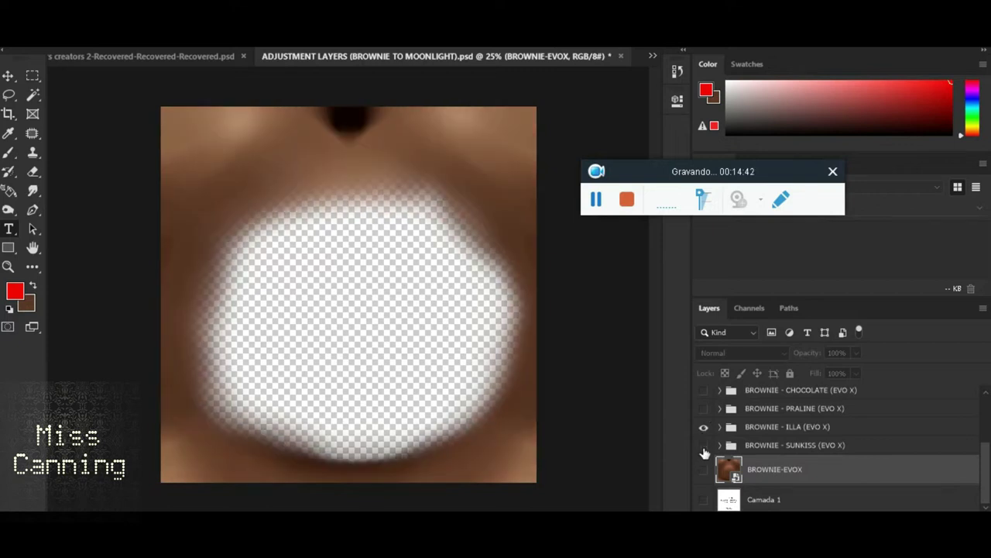
{"action": "left_click", "coordinate": [704, 447]}
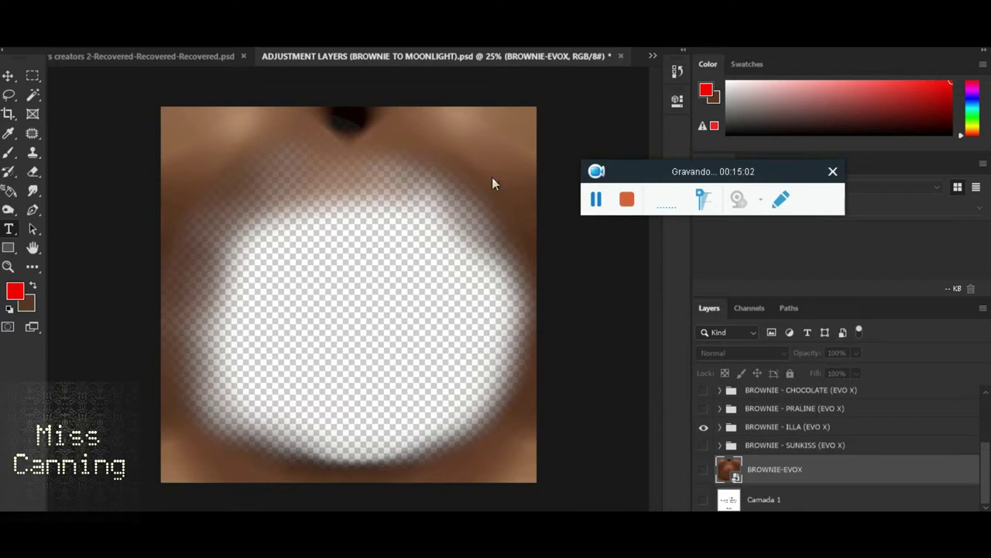
Turn the BROWNIE-EVOX skin layer back on beneath the ILLA tone group.
{"action": "scroll", "coordinate": [866, 439], "scroll_direction": "up", "scroll_amount": 3}
{"action": "scroll", "coordinate": [866, 439], "scroll_direction": "up", "scroll_amount": 2}
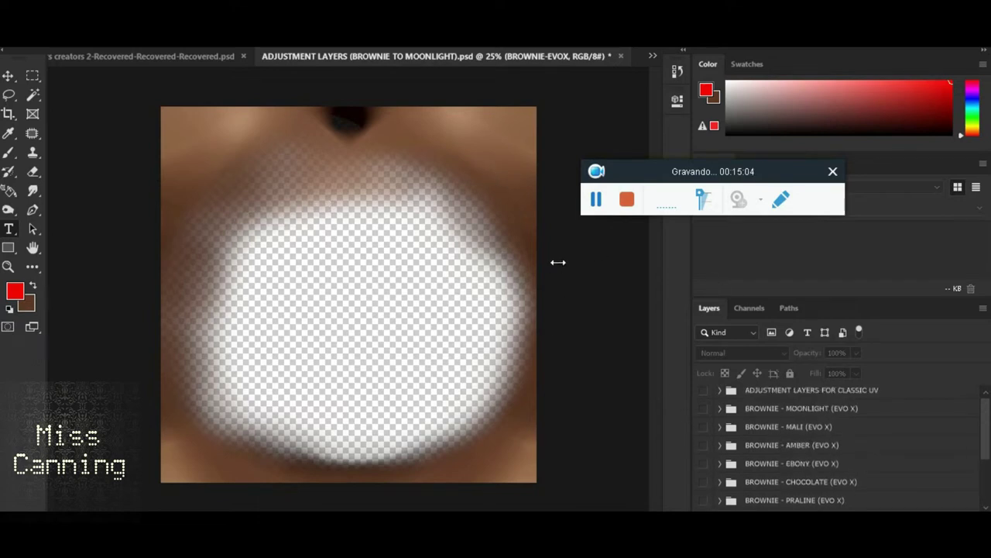
{"action": "scroll", "coordinate": [524, 343], "scroll_direction": "up", "scroll_amount": 1}
{"action": "scroll", "coordinate": [524, 350], "scroll_direction": "up", "scroll_amount": 1}
{"action": "scroll", "coordinate": [511, 337], "scroll_direction": "down", "scroll_amount": 2}
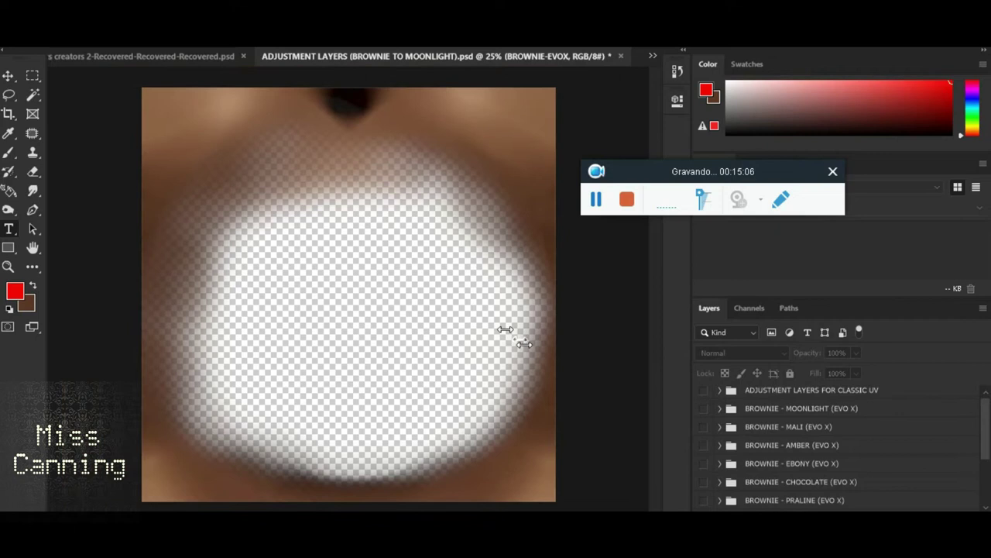
{"action": "scroll", "coordinate": [496, 310], "scroll_direction": "down", "scroll_amount": 1}
{"action": "scroll", "coordinate": [815, 443], "scroll_direction": "up", "scroll_amount": 1}
{"action": "scroll", "coordinate": [458, 371], "scroll_direction": "up", "scroll_amount": 1}
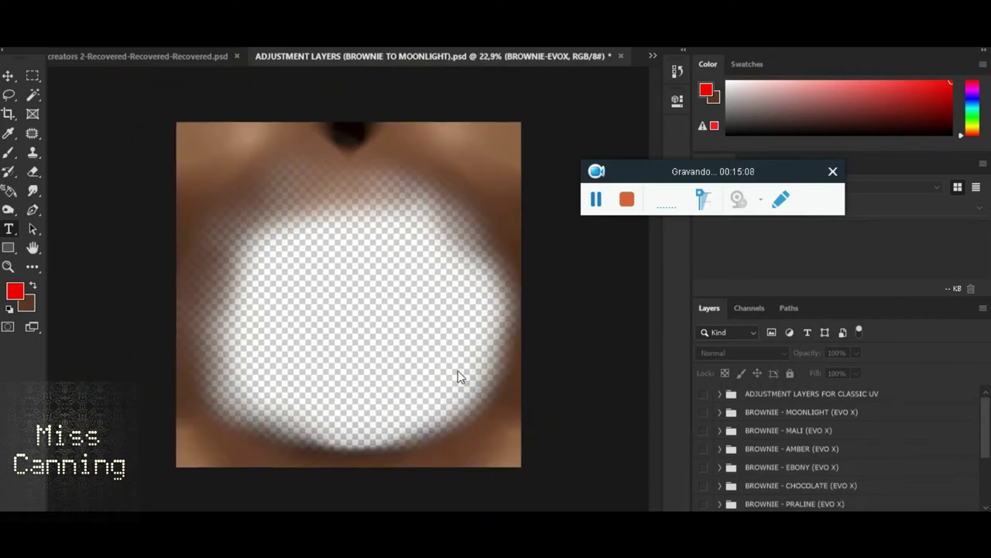
{"action": "scroll", "coordinate": [480, 341], "scroll_direction": "up", "scroll_amount": 1}
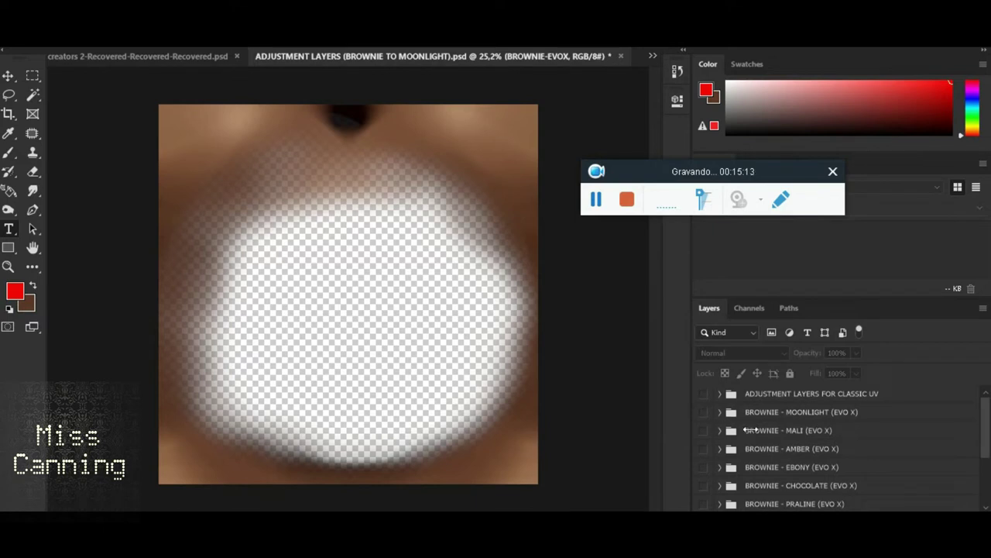
{"action": "scroll", "coordinate": [750, 430], "scroll_direction": "down", "scroll_amount": 2}
{"action": "scroll", "coordinate": [732, 465], "scroll_direction": "down", "scroll_amount": 2}
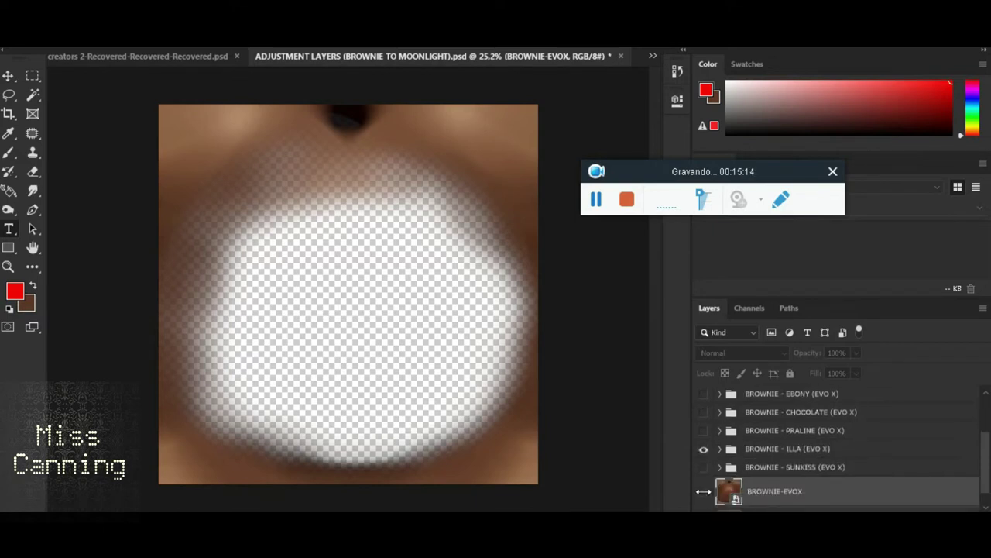
{"action": "scroll", "coordinate": [750, 382], "scroll_direction": "down", "scroll_amount": 1}
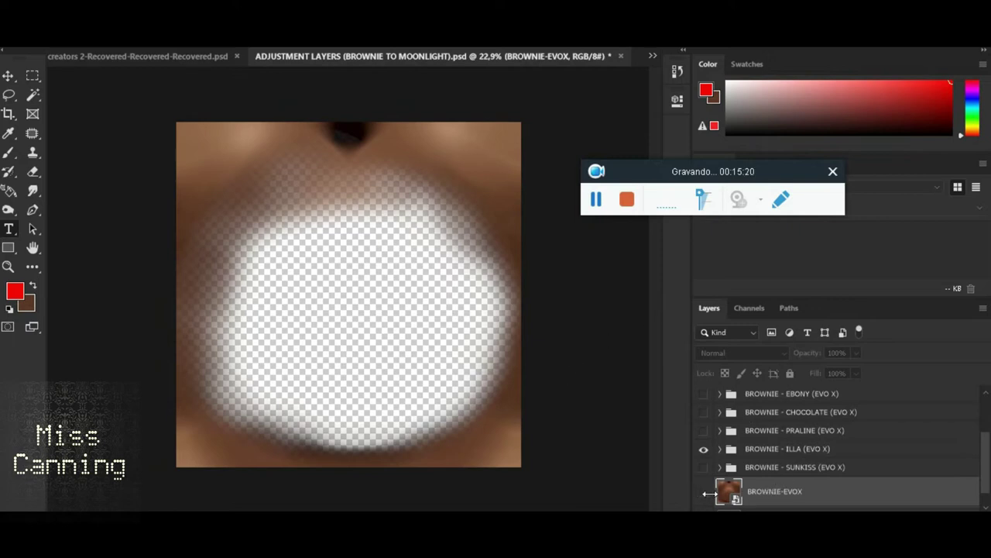
{"action": "scroll", "coordinate": [721, 467], "scroll_direction": "down", "scroll_amount": 1}
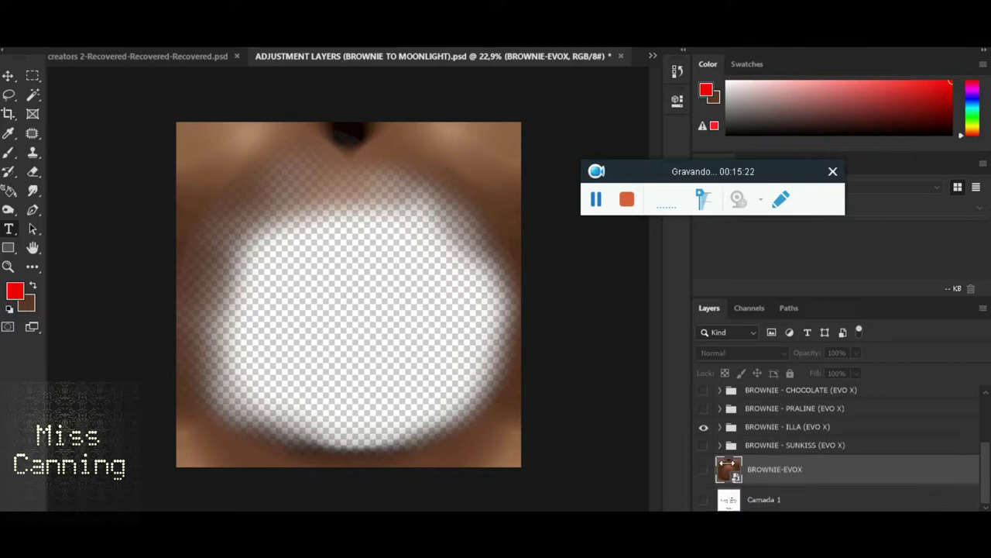
{"action": "left_click", "coordinate": [703, 470]}
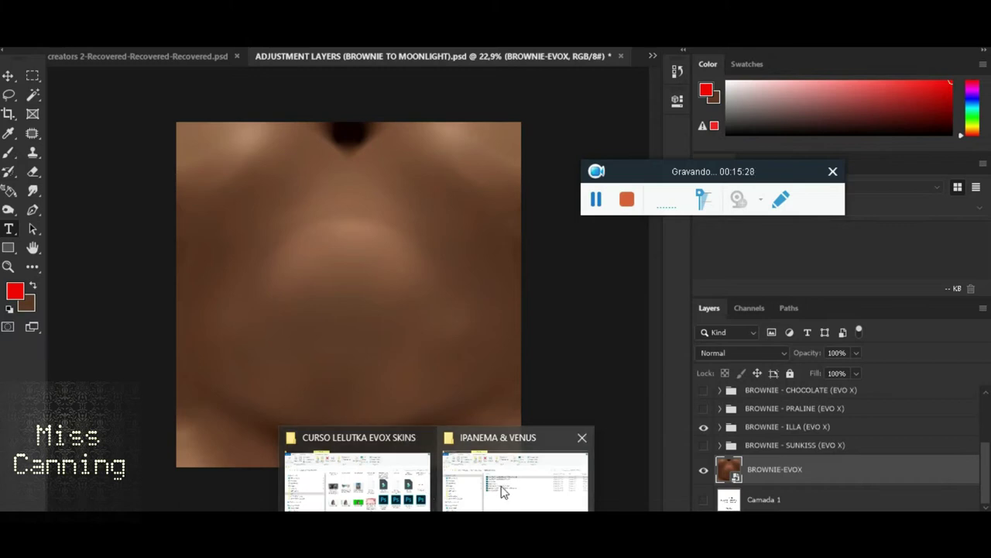
Drag CHERRY sienna BROWS from the cherry example folder onto the Photoshop canvas as a new layer.
{"action": "left_click", "coordinate": [502, 492]}
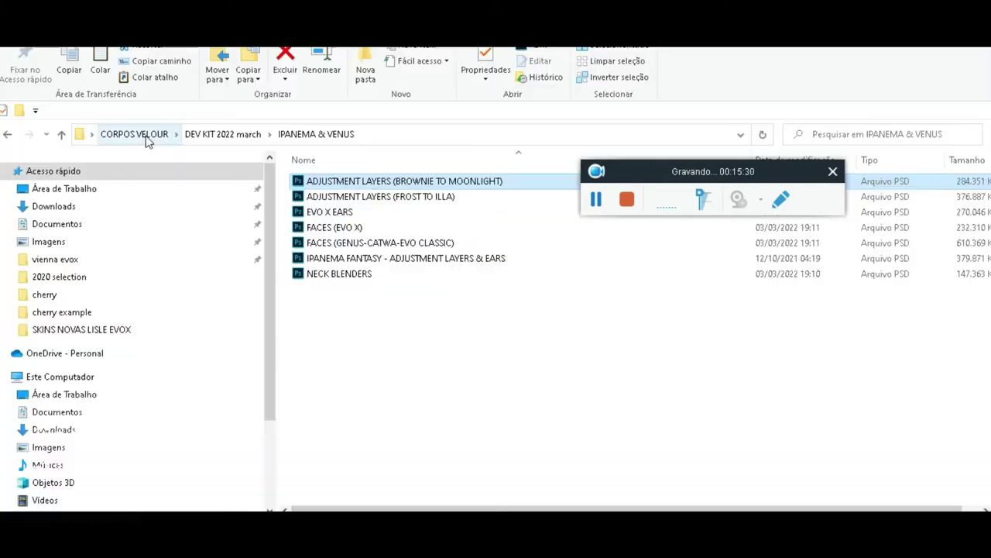
{"action": "left_click", "coordinate": [148, 137]}
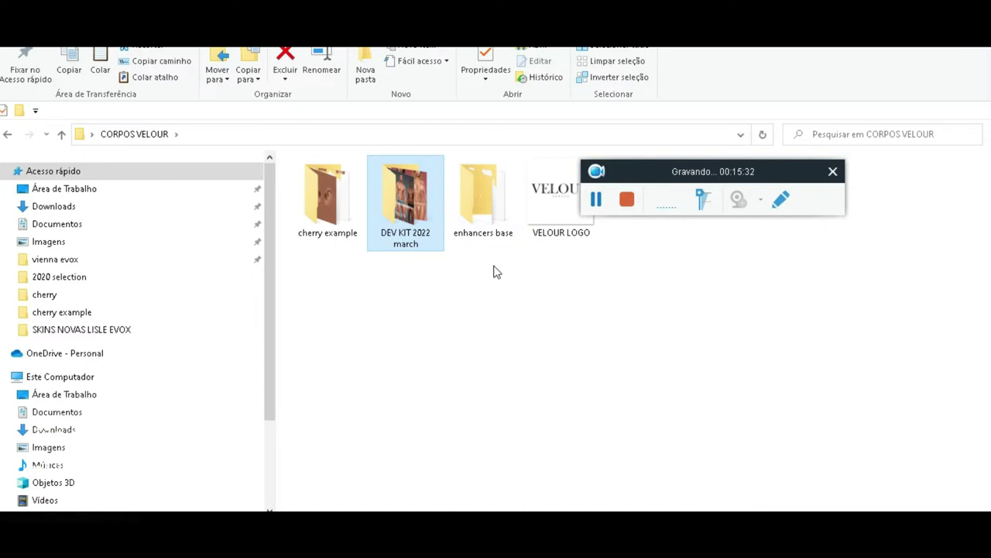
{"action": "left_click", "coordinate": [333, 226]}
{"action": "double_click", "coordinate": [333, 226]}
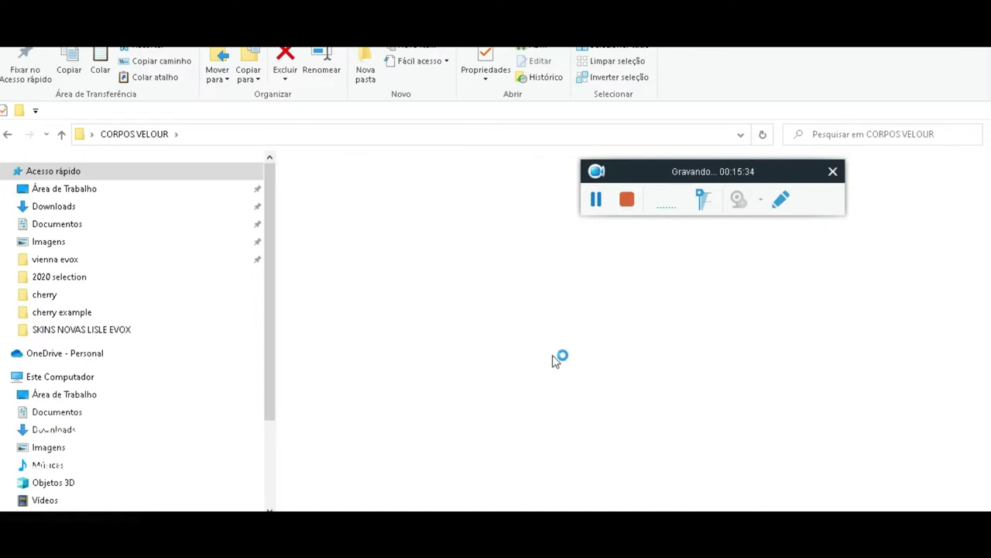
{"action": "mouse_move", "coordinate": [424, 246]}
{"action": "left_mouse_down"}
{"action": "mouse_move", "coordinate": [463, 376]}
{"action": "mouse_move", "coordinate": [443, 439]}
{"action": "left_mouse_up"}
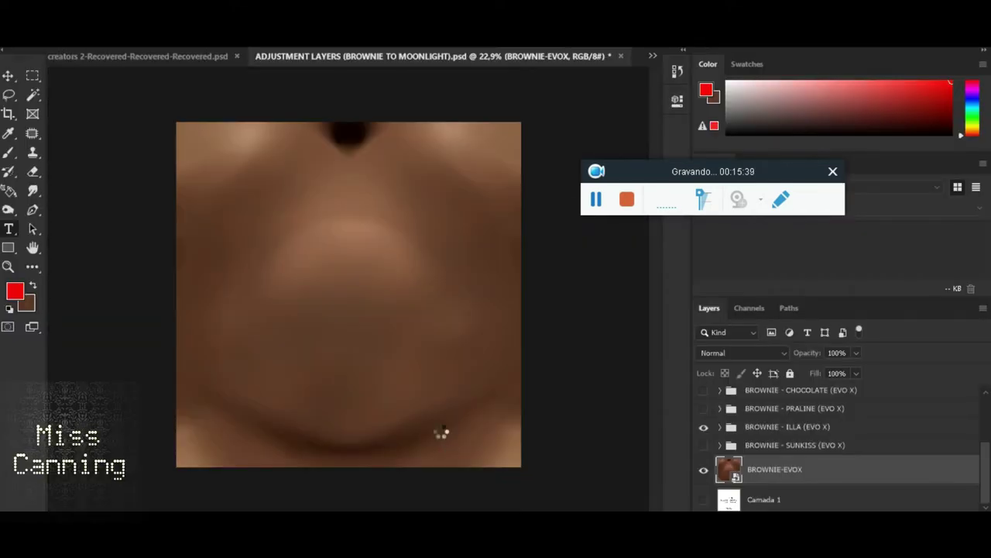
{"action": "left_click_drag", "start_coordinate": [443, 440], "coordinate": [440, 436]}
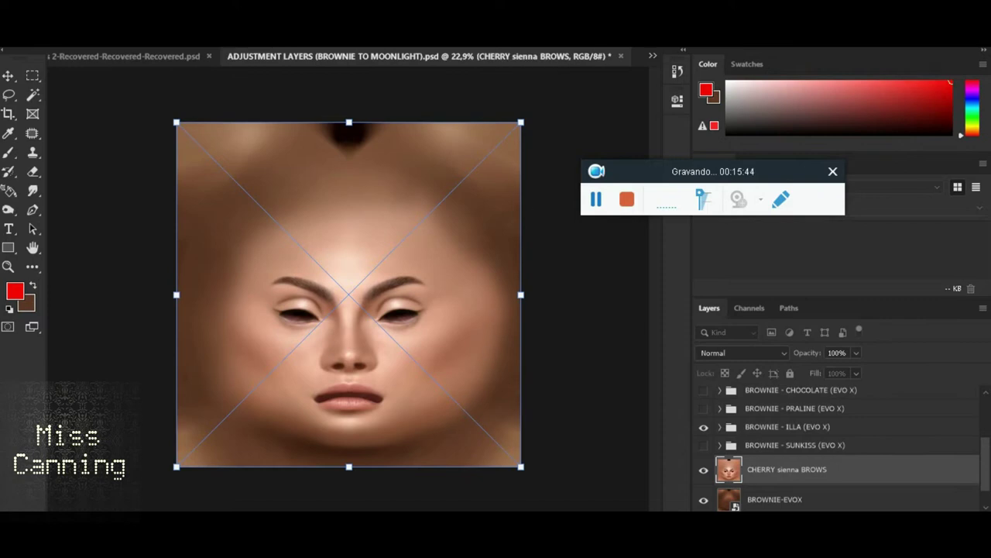
Commit the placed CHERRY sienna BROWS layer and rasterize it when the Eraser prompts.
{"action": "key", "text": "Return"}
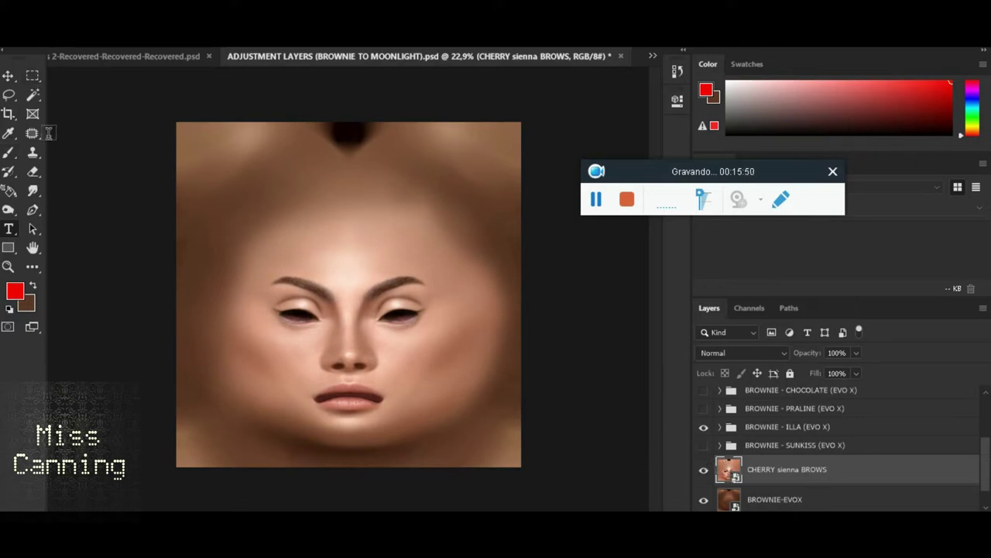
{"action": "left_click", "coordinate": [32, 171]}
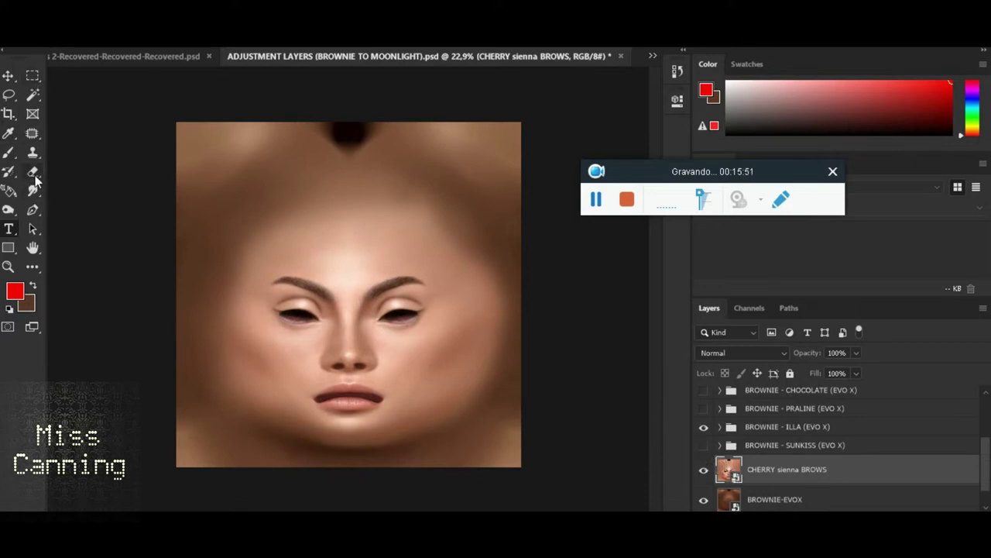
{"action": "left_click", "coordinate": [460, 354]}
{"action": "left_click", "coordinate": [474, 224]}
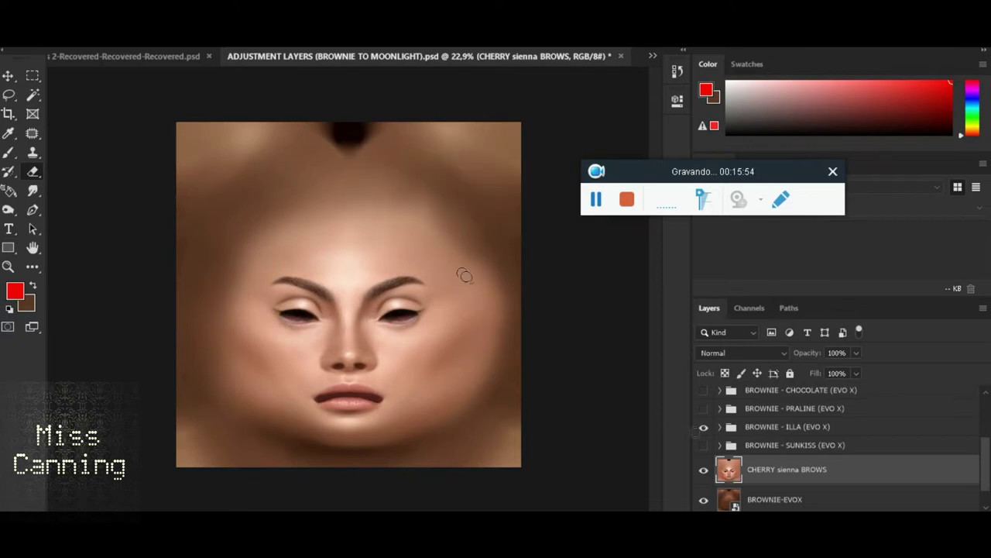
{"action": "scroll", "coordinate": [774, 484], "scroll_direction": "down", "scroll_amount": 1}
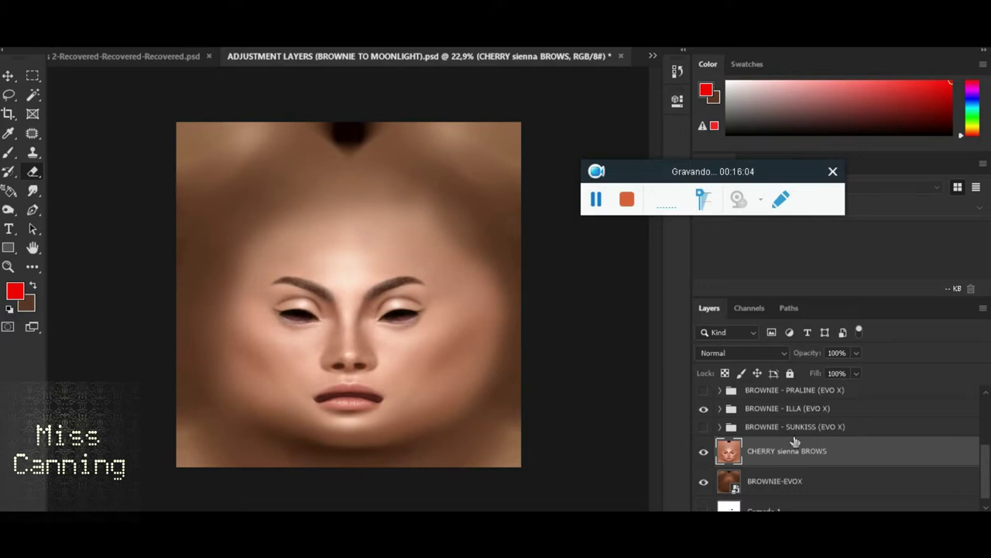
{"action": "left_click", "coordinate": [87, 39]}
{"action": "mouse_move", "coordinate": [116, 48]}
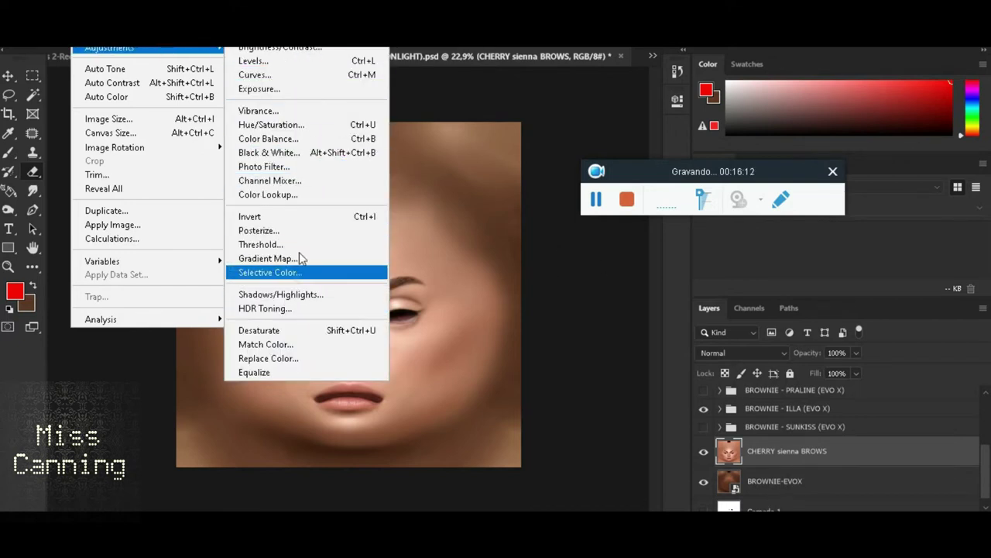
{"action": "left_click", "coordinate": [288, 344]}
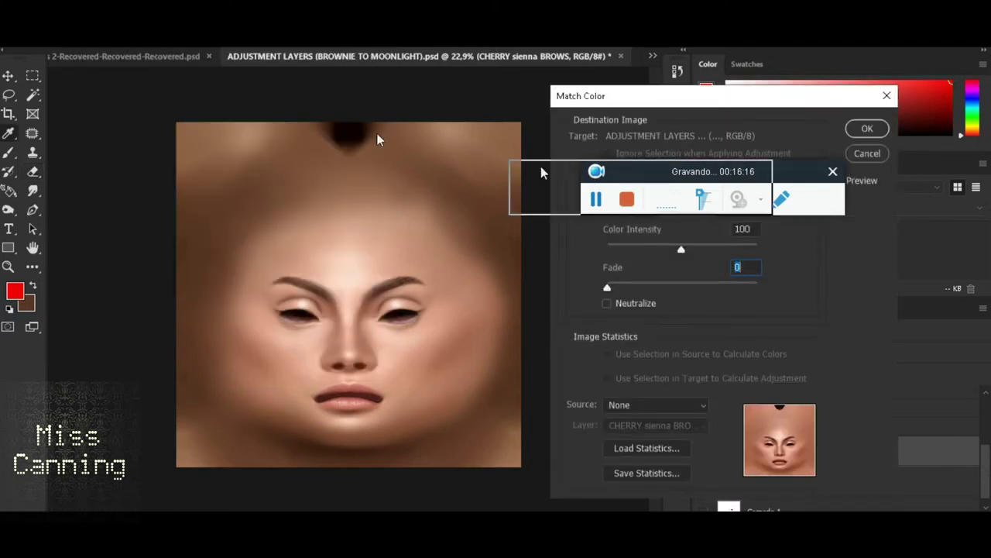
{"action": "left_click_drag", "start_coordinate": [712, 171], "coordinate": [290, 117]}
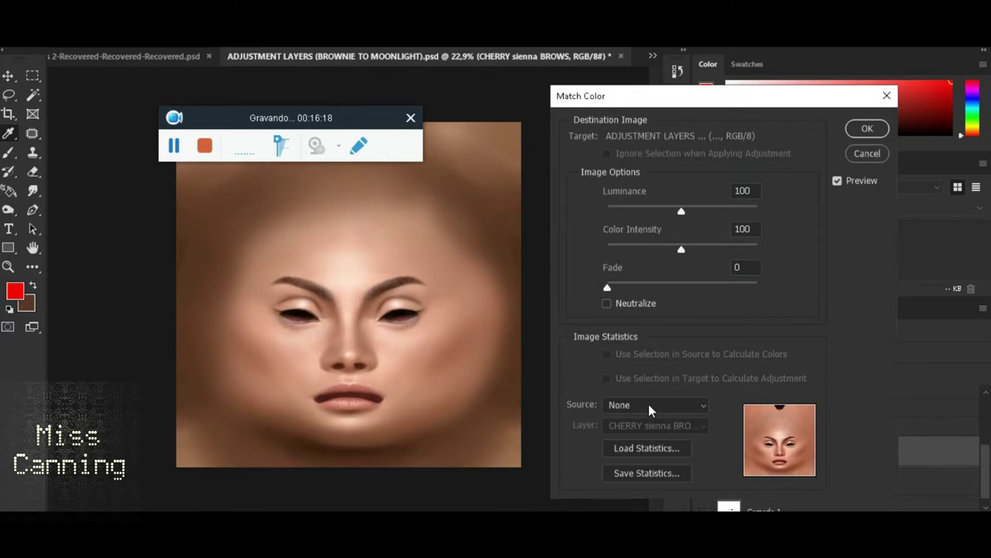
{"action": "left_click", "coordinate": [650, 403]}
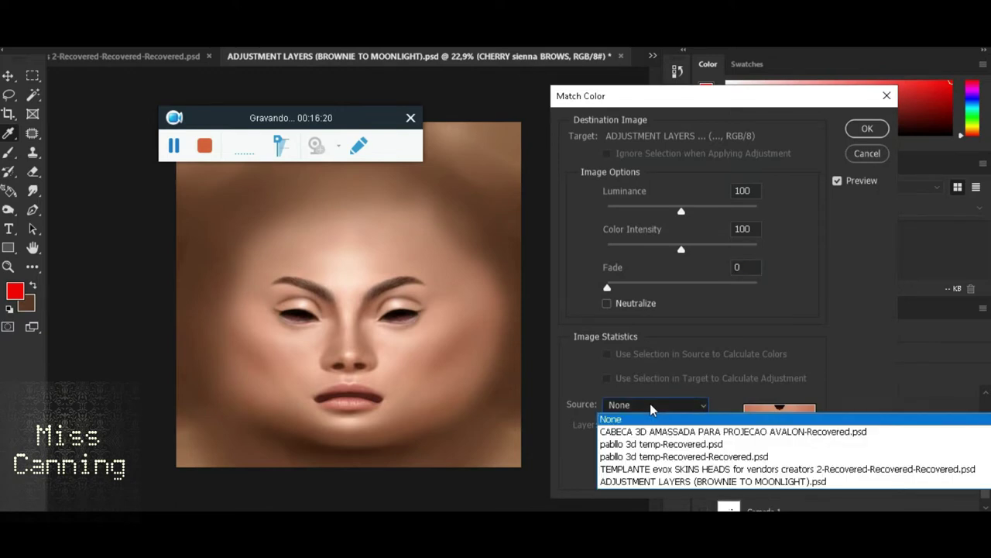
{"action": "left_click", "coordinate": [651, 481]}
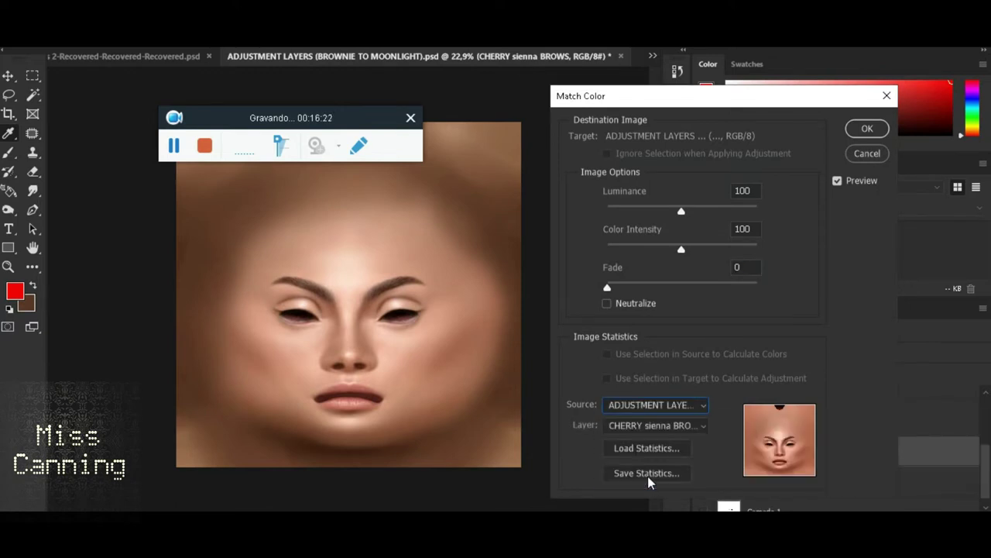
{"action": "left_click", "coordinate": [673, 427]}
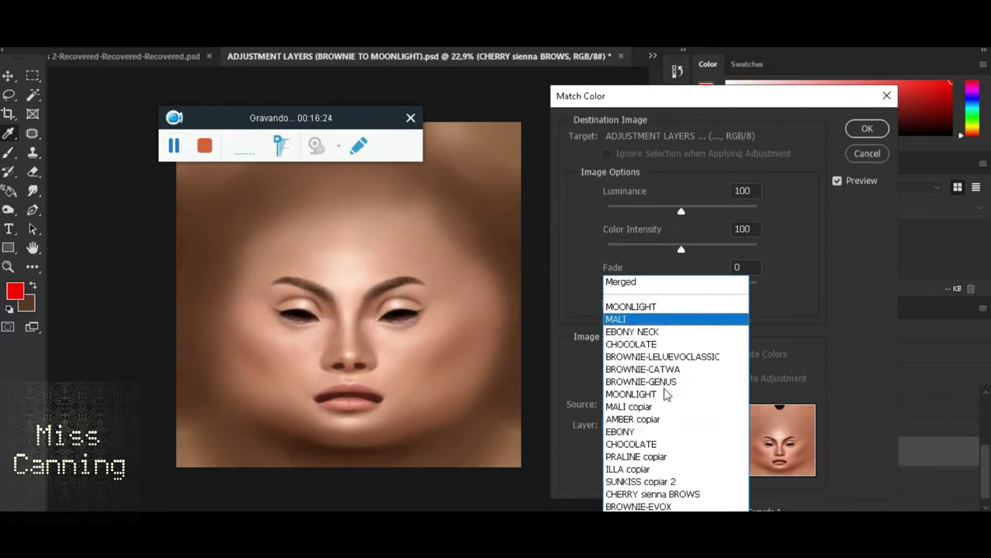
{"action": "left_click", "coordinate": [671, 506]}
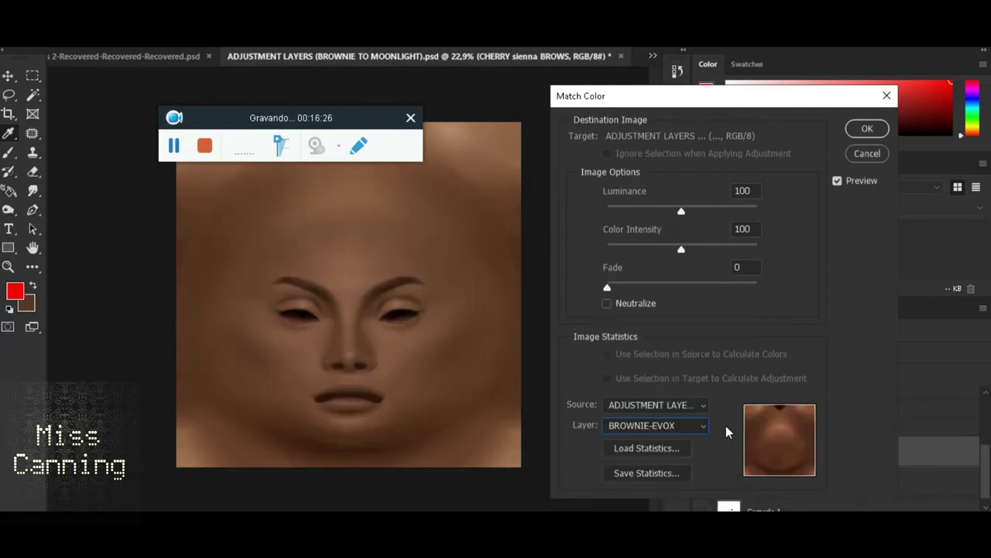
{"action": "left_click_drag", "start_coordinate": [640, 100], "coordinate": [706, 98]}
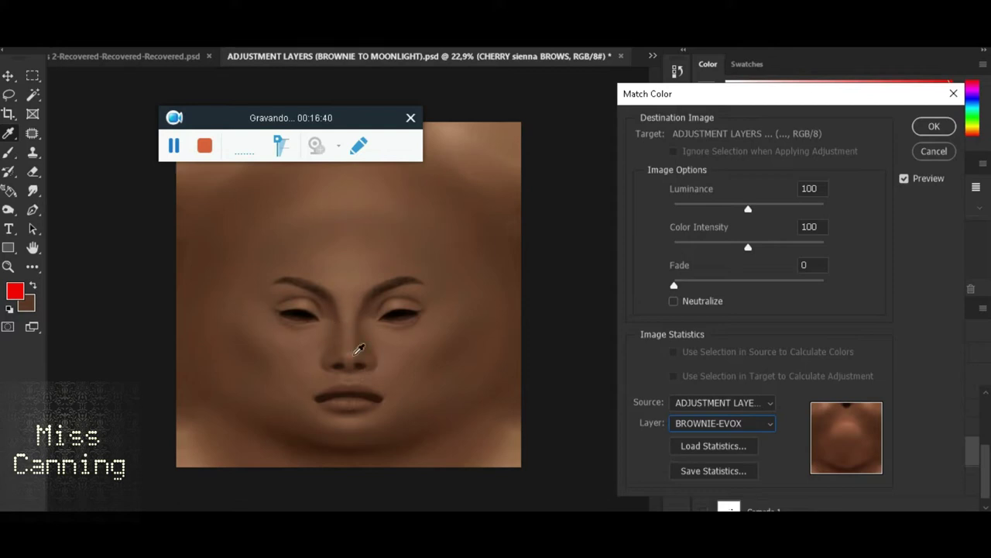
{"action": "left_click", "coordinate": [931, 152]}
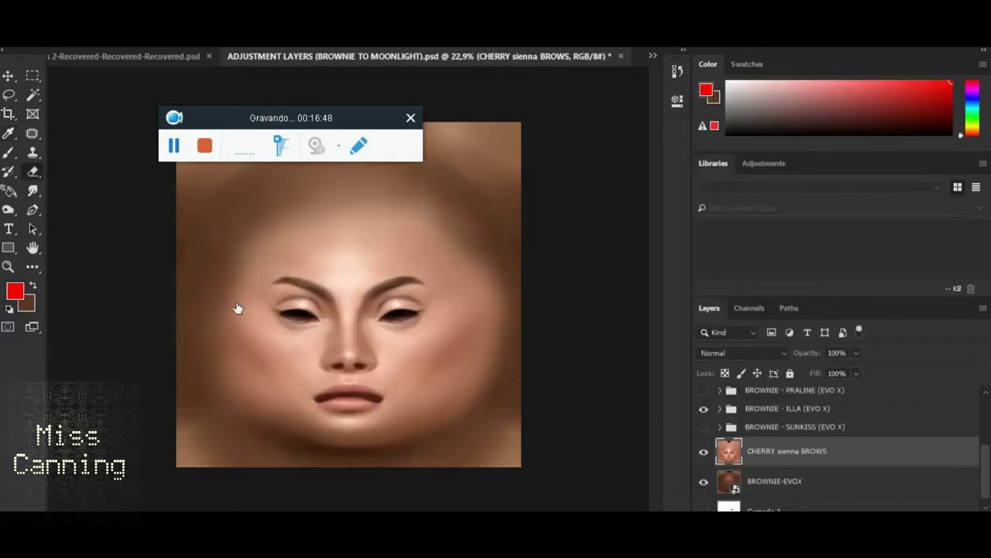
Hide the BROWNIE - ILLA (EVO X) group and another Brownie tone group to compare the skin.
{"action": "scroll", "coordinate": [472, 370], "scroll_direction": "up", "scroll_amount": 1}
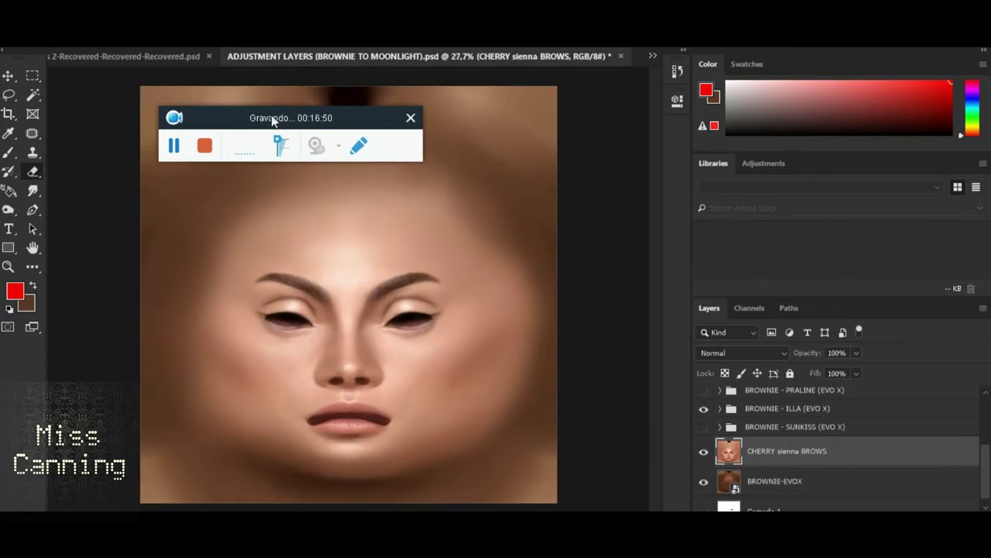
{"action": "left_click_drag", "start_coordinate": [273, 119], "coordinate": [524, 85]}
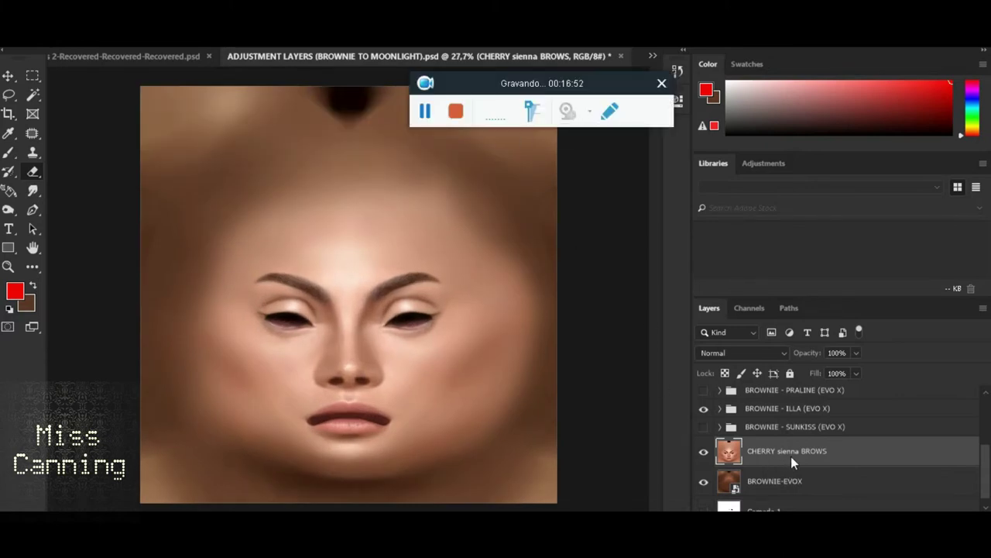
{"action": "scroll", "coordinate": [798, 460], "scroll_direction": "up", "scroll_amount": 1}
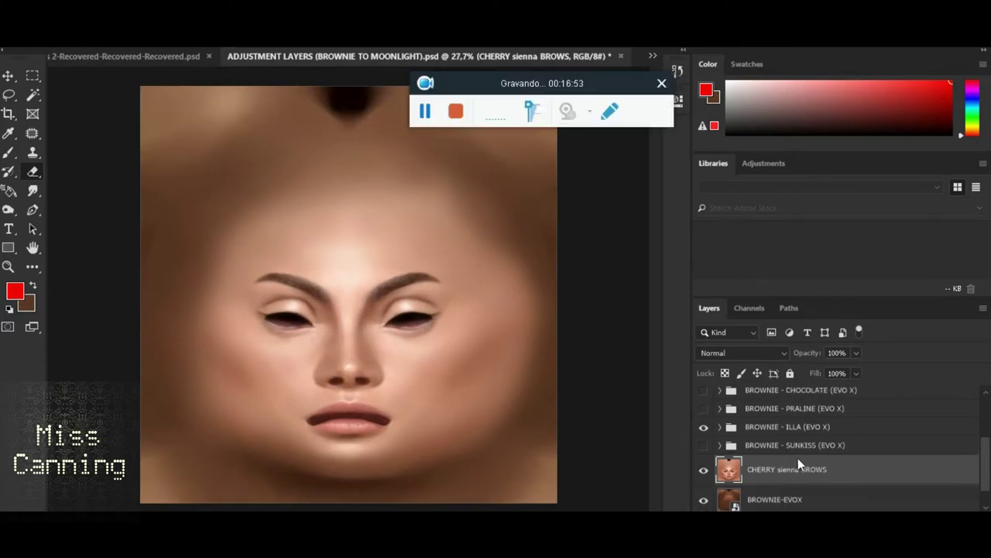
{"action": "left_click", "coordinate": [704, 433]}
{"action": "left_click", "coordinate": [704, 443]}
{"action": "scroll", "coordinate": [767, 434], "scroll_direction": "up", "scroll_amount": 2}
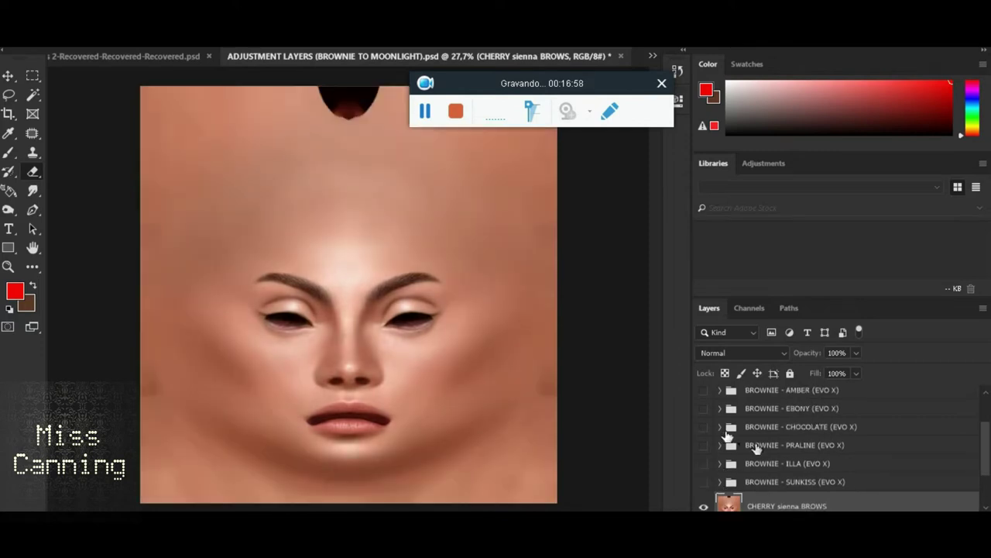
{"action": "scroll", "coordinate": [796, 440], "scroll_direction": "up", "scroll_amount": 2}
{"action": "scroll", "coordinate": [797, 441], "scroll_direction": "up", "scroll_amount": 1}
{"action": "scroll", "coordinate": [802, 454], "scroll_direction": "down", "scroll_amount": 2}
Show BROWNIE - CHOCOLATE, then toggle the SUNKISS and ILLA tones on and off to compare.
{"action": "left_click", "coordinate": [705, 449]}
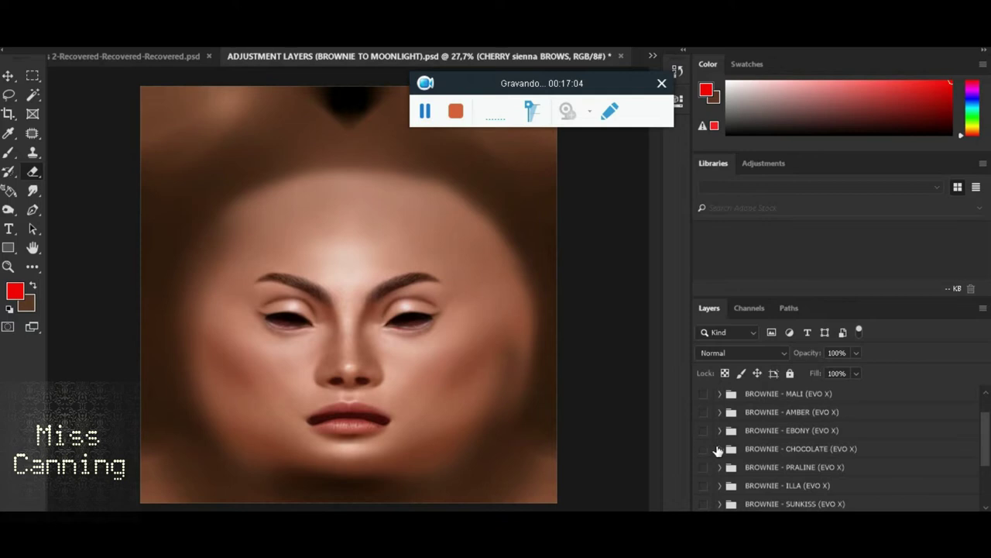
{"action": "scroll", "coordinate": [803, 440], "scroll_direction": "down", "scroll_amount": 2}
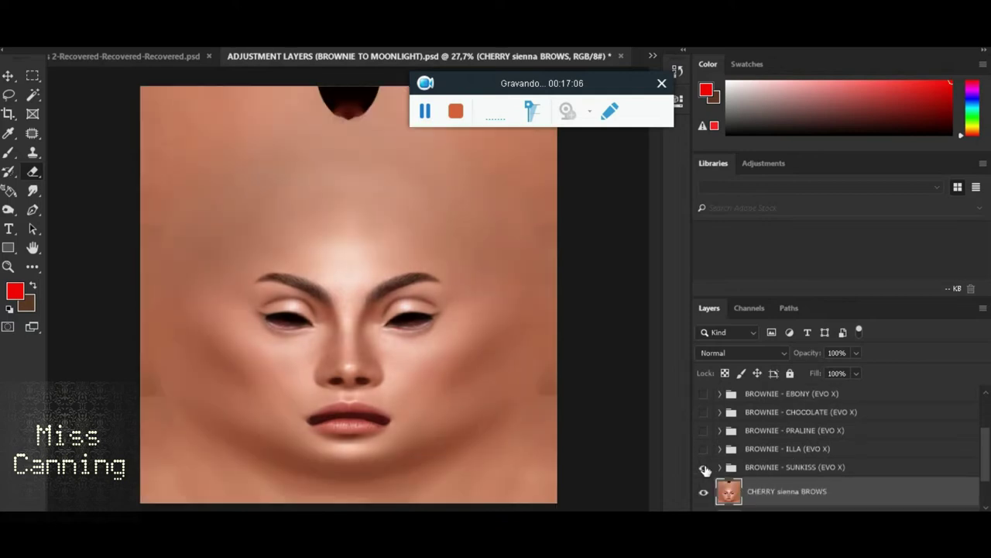
{"action": "left_click", "coordinate": [704, 468]}
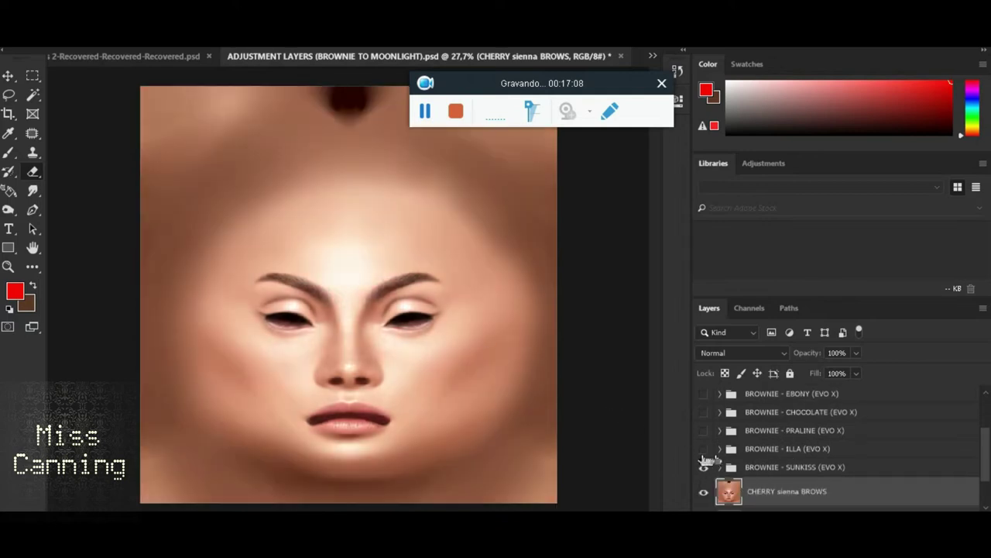
{"action": "left_click", "coordinate": [704, 468]}
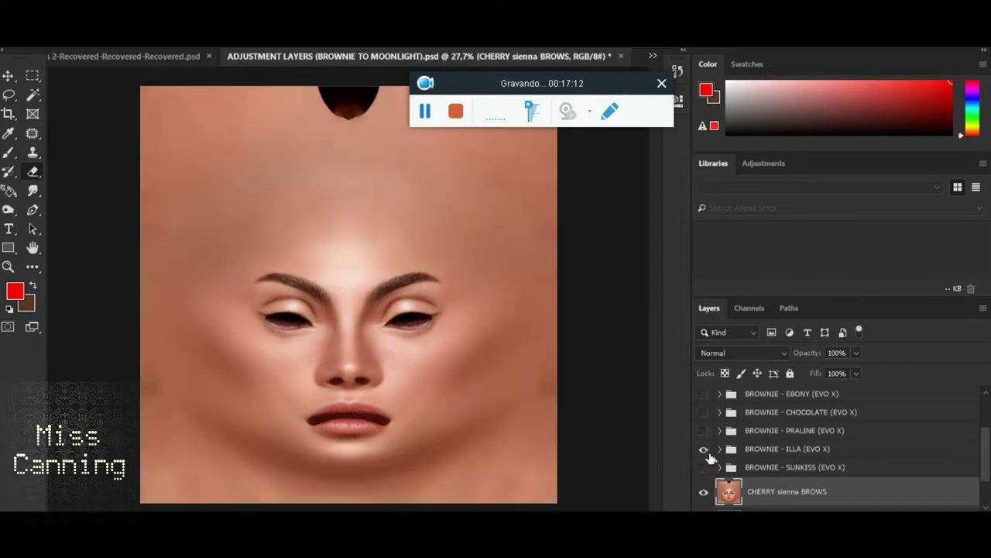
{"action": "left_click", "coordinate": [704, 449]}
{"action": "left_click", "coordinate": [704, 450]}
{"action": "left_click", "coordinate": [705, 468]}
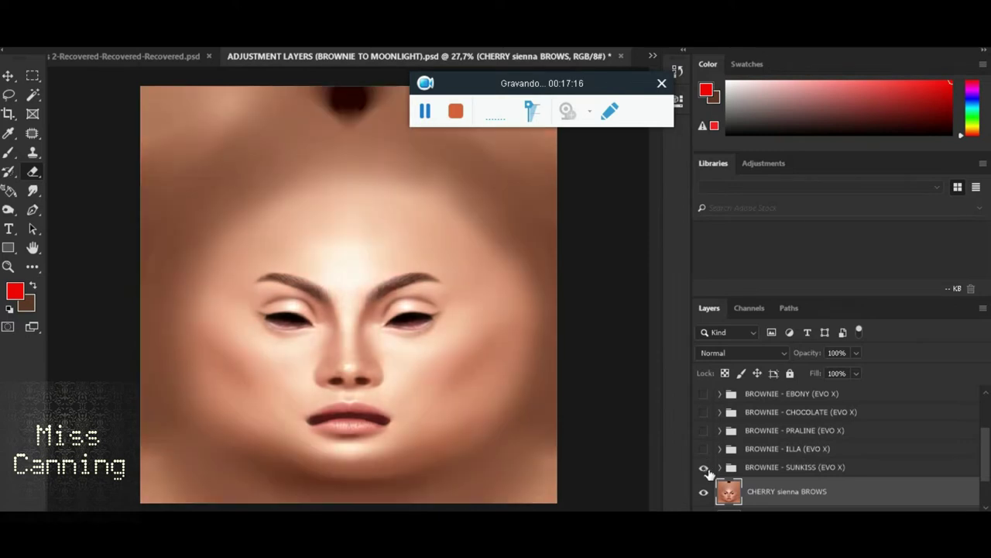
{"action": "left_click", "coordinate": [704, 468]}
Toggle the BROWNIE - SUNKISS (EVO X) tone to compare the face with and without it.
{"action": "scroll", "coordinate": [806, 449], "scroll_direction": "up", "scroll_amount": 1}
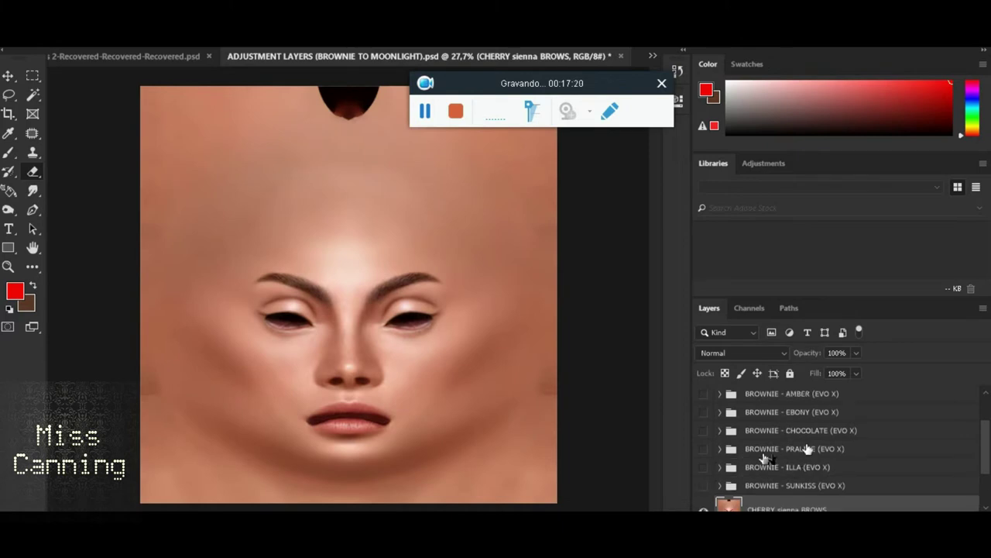
{"action": "scroll", "coordinate": [808, 449], "scroll_direction": "up", "scroll_amount": 1}
{"action": "scroll", "coordinate": [814, 451], "scroll_direction": "up", "scroll_amount": 1}
{"action": "scroll", "coordinate": [817, 452], "scroll_direction": "up", "scroll_amount": 1}
{"action": "scroll", "coordinate": [823, 453], "scroll_direction": "down", "scroll_amount": 1}
{"action": "scroll", "coordinate": [824, 453], "scroll_direction": "down", "scroll_amount": 1}
{"action": "scroll", "coordinate": [848, 456], "scroll_direction": "down", "scroll_amount": 2}
{"action": "left_click", "coordinate": [704, 468]}
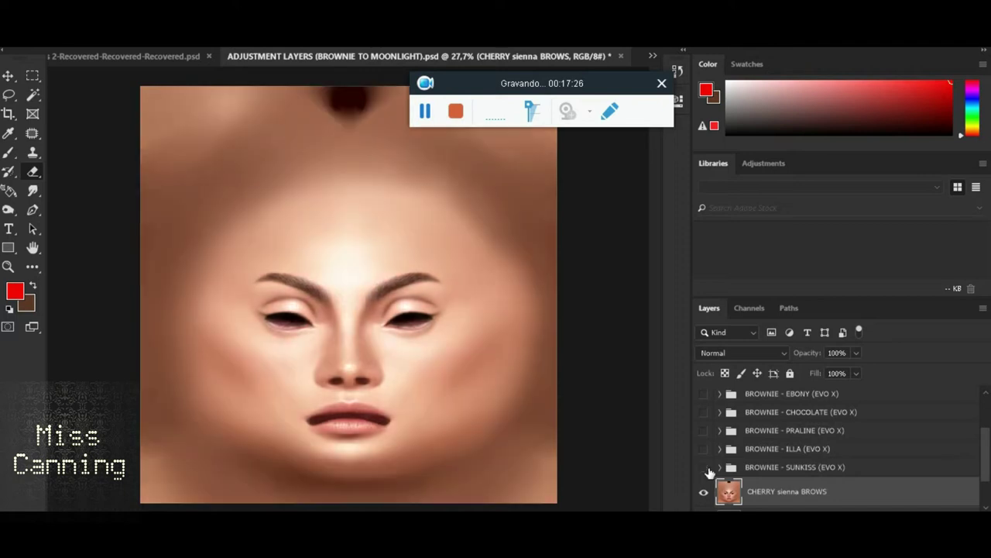
{"action": "left_click", "coordinate": [704, 468]}
{"action": "scroll", "coordinate": [465, 376], "scroll_direction": "down", "scroll_amount": 3}
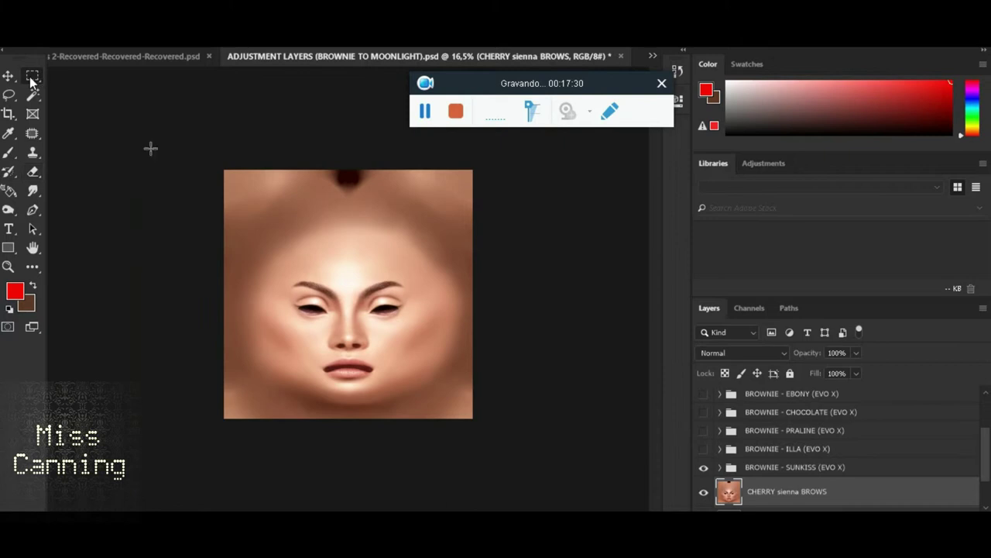
{"action": "scroll", "coordinate": [784, 439], "scroll_direction": "down", "scroll_amount": 2}
{"action": "scroll", "coordinate": [377, 343], "scroll_direction": "up", "scroll_amount": 2}
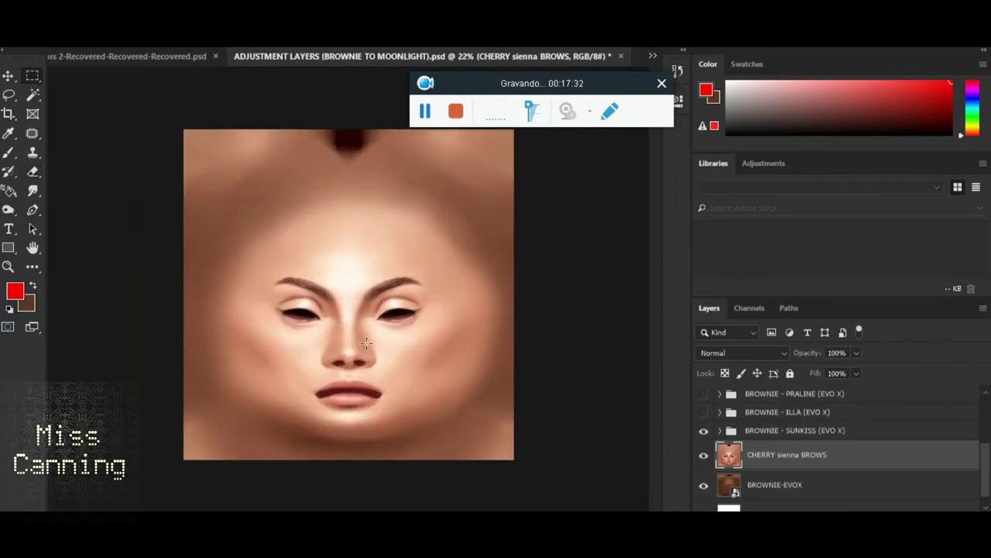
{"action": "left_click", "coordinate": [704, 456]}
{"action": "left_click", "coordinate": [704, 455]}
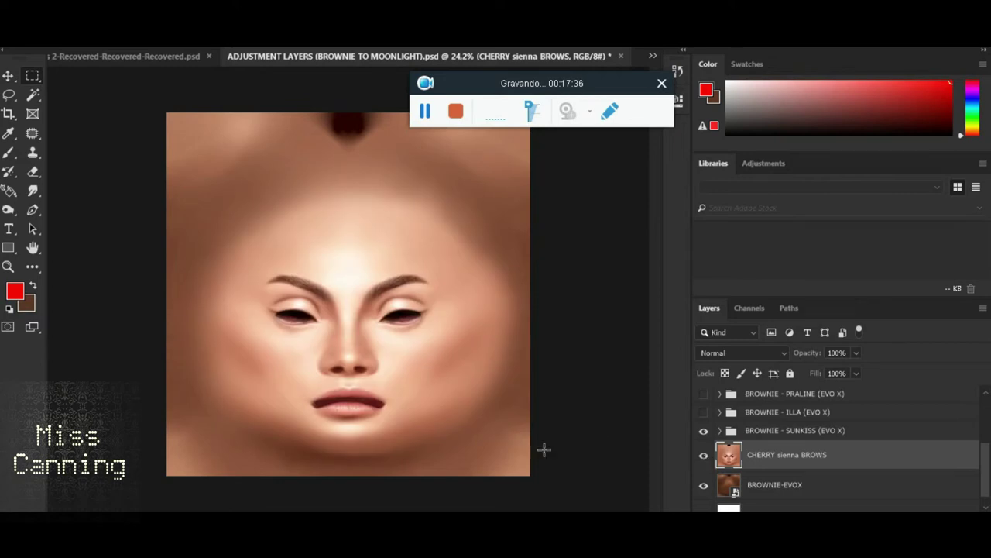
{"action": "left_click", "coordinate": [704, 456]}
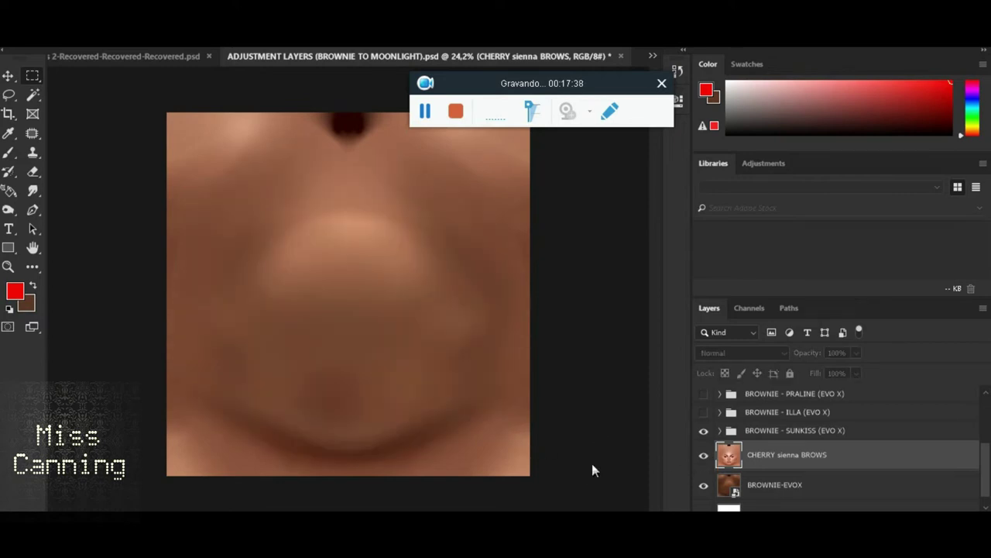
{"action": "left_click", "coordinate": [704, 455]}
{"action": "scroll", "coordinate": [537, 454], "scroll_direction": "up", "scroll_amount": 3}
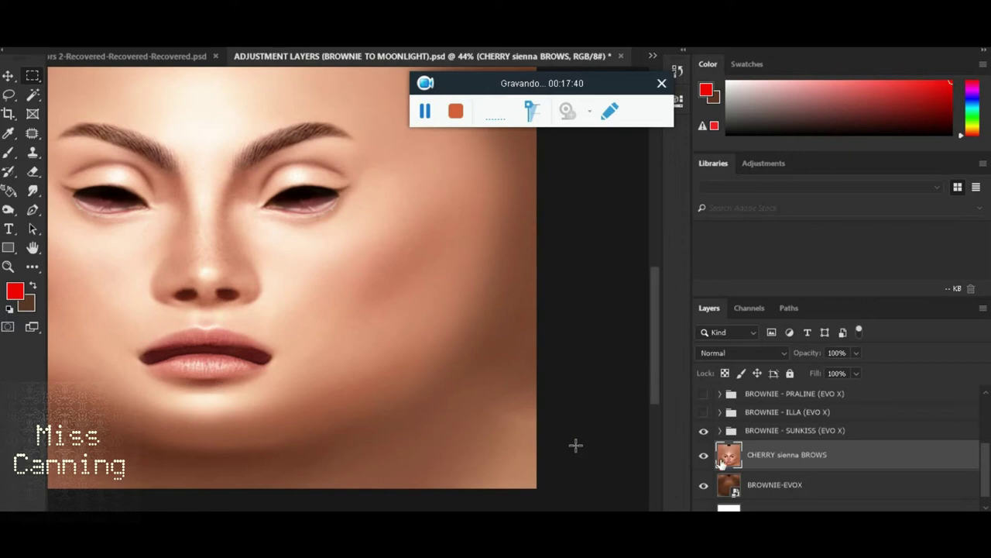
{"action": "left_click", "coordinate": [703, 432]}
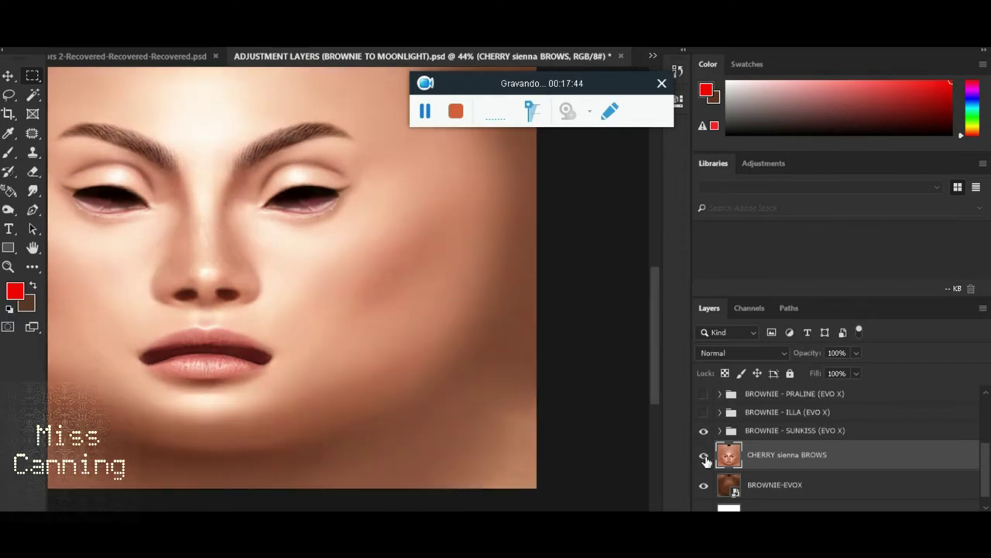
{"action": "left_click", "coordinate": [703, 455]}
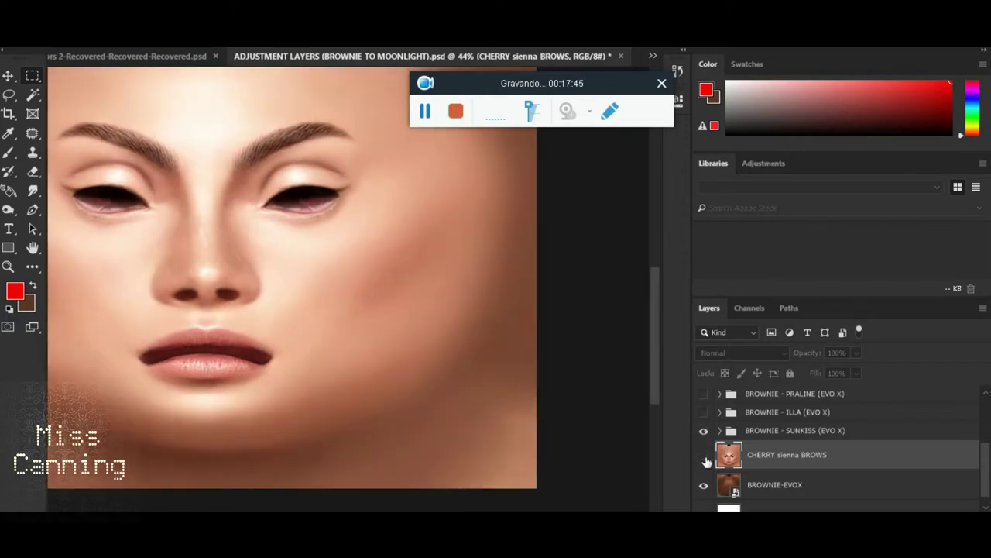
{"action": "left_click", "coordinate": [703, 455]}
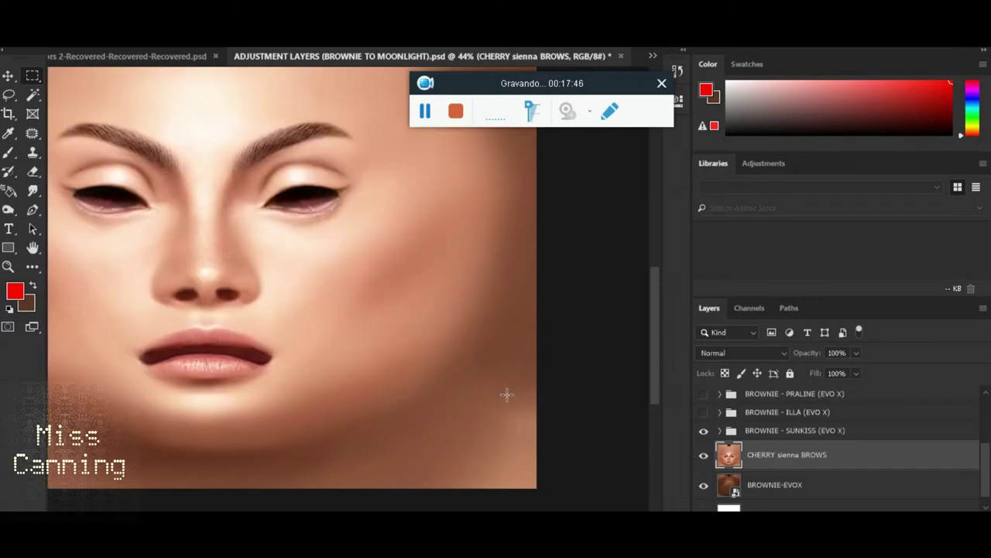
{"action": "scroll", "coordinate": [507, 393], "scroll_direction": "down", "scroll_amount": 1}
{"action": "scroll", "coordinate": [489, 390], "scroll_direction": "down", "scroll_amount": 2}
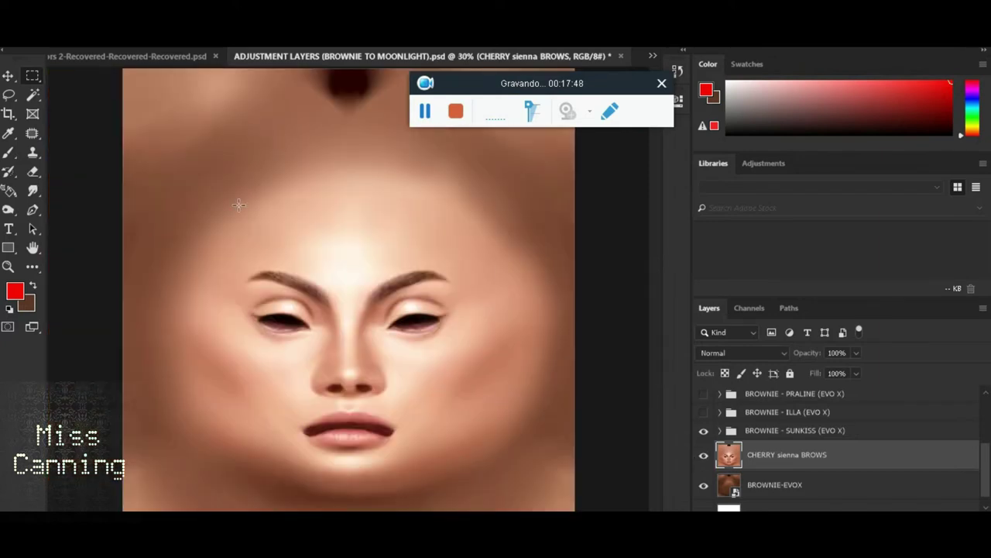
Duplicate the CHERRY sienna BROWS layer to create a copy.
{"action": "right_click", "coordinate": [781, 460]}
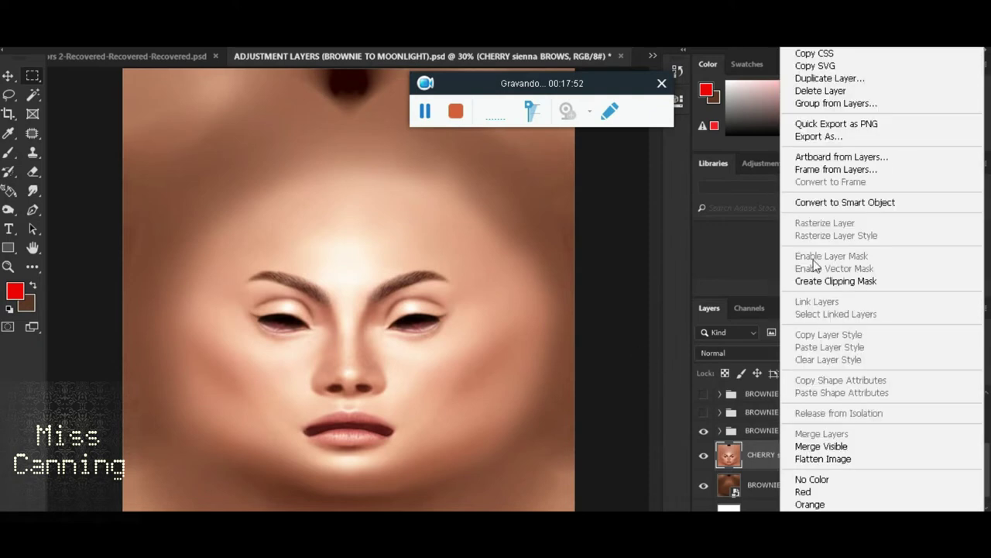
{"action": "left_click", "coordinate": [828, 78]}
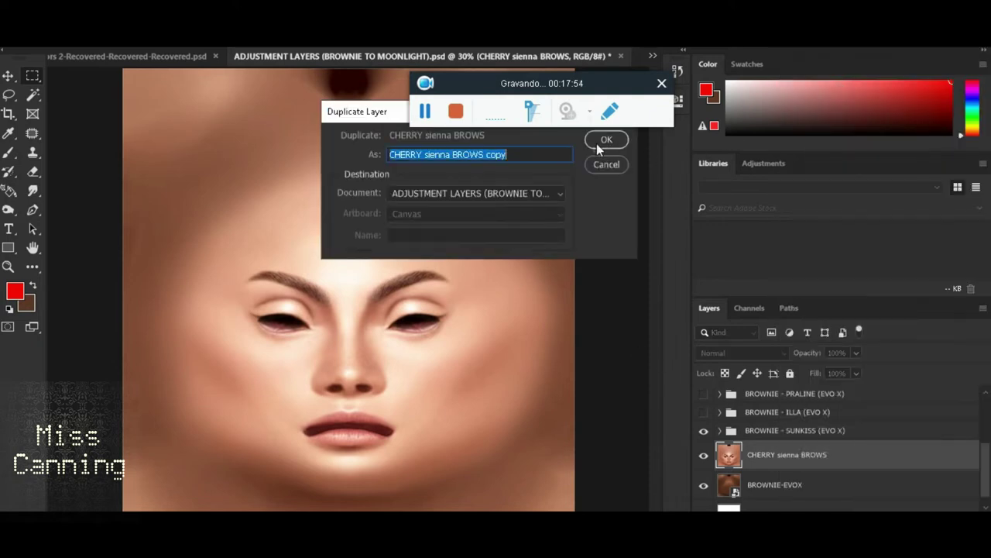
{"action": "left_click", "coordinate": [597, 144]}
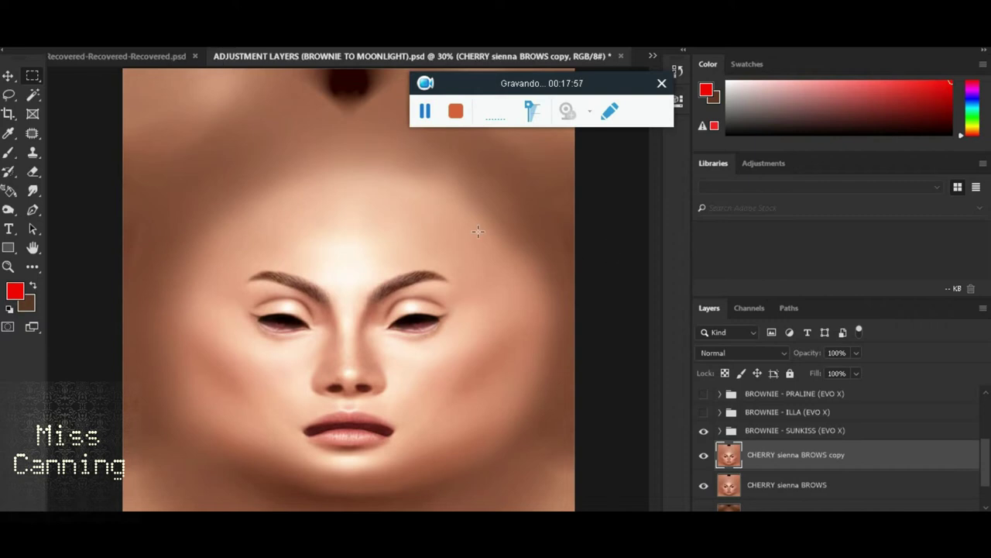
Darken the copy with an Exposure adjustment at Gamma Correction 0,60.
{"action": "left_click", "coordinate": [93, 44]}
{"action": "mouse_move", "coordinate": [110, 48]}
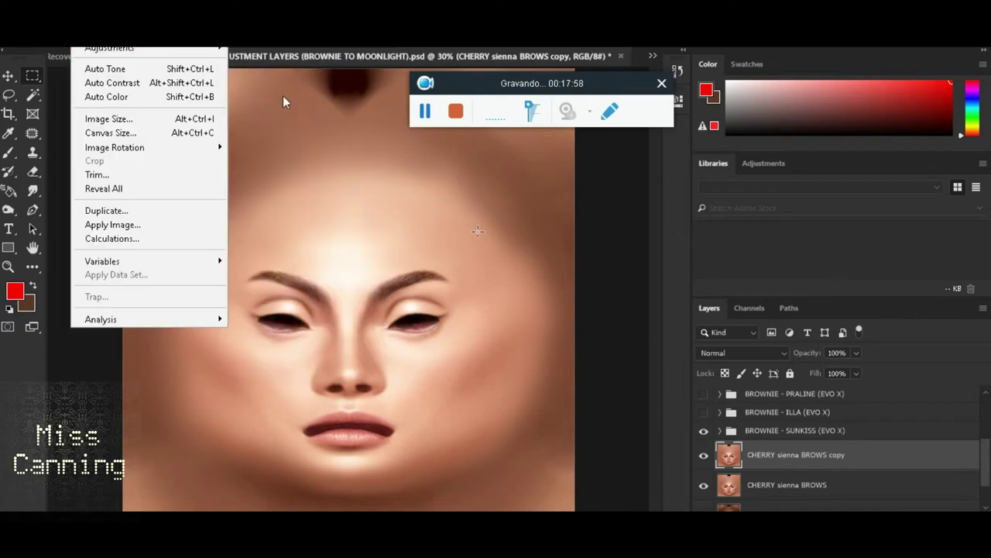
{"action": "left_click", "coordinate": [259, 89]}
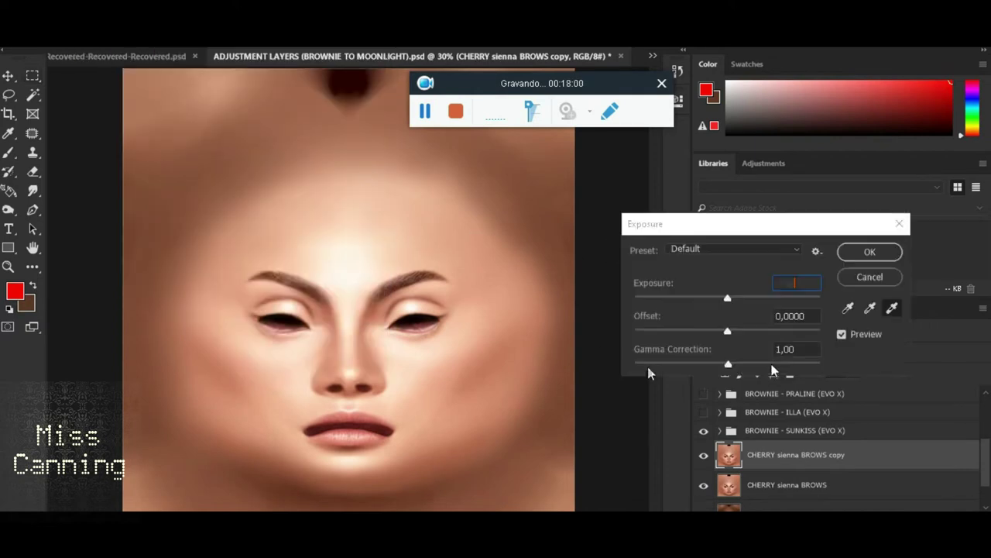
{"action": "left_click_drag", "start_coordinate": [728, 364], "coordinate": [758, 365]}
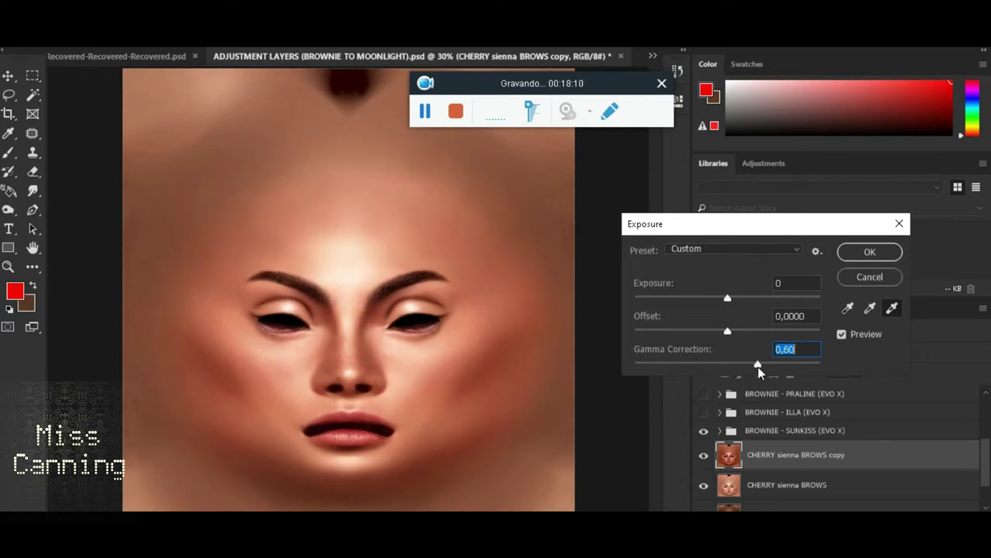
{"action": "left_click", "coordinate": [864, 255]}
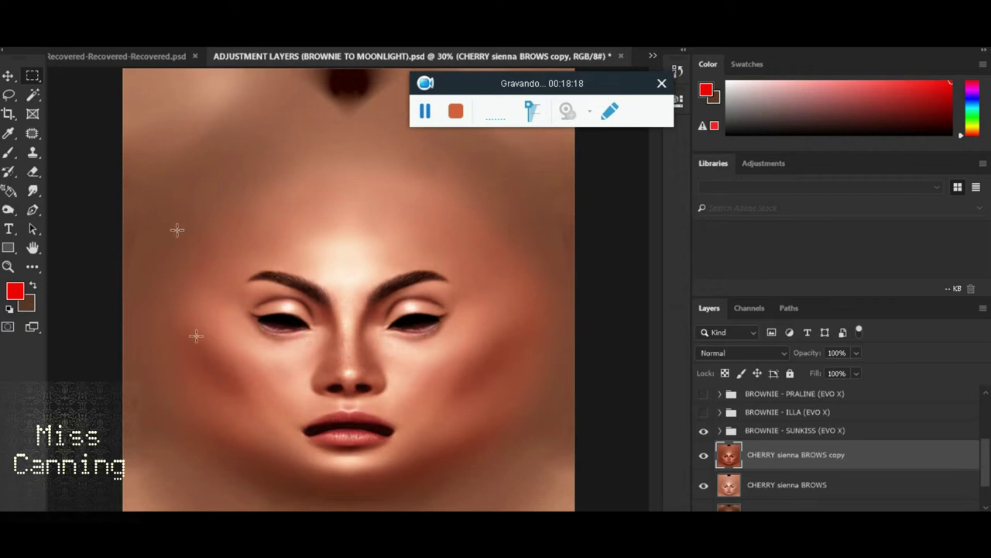
Apply Hue/Saturation to the CHERRY sienna BROWS copy at Saturation -20, Lightness -18.
{"action": "scroll", "coordinate": [371, 341], "scroll_direction": "up", "scroll_amount": 1}
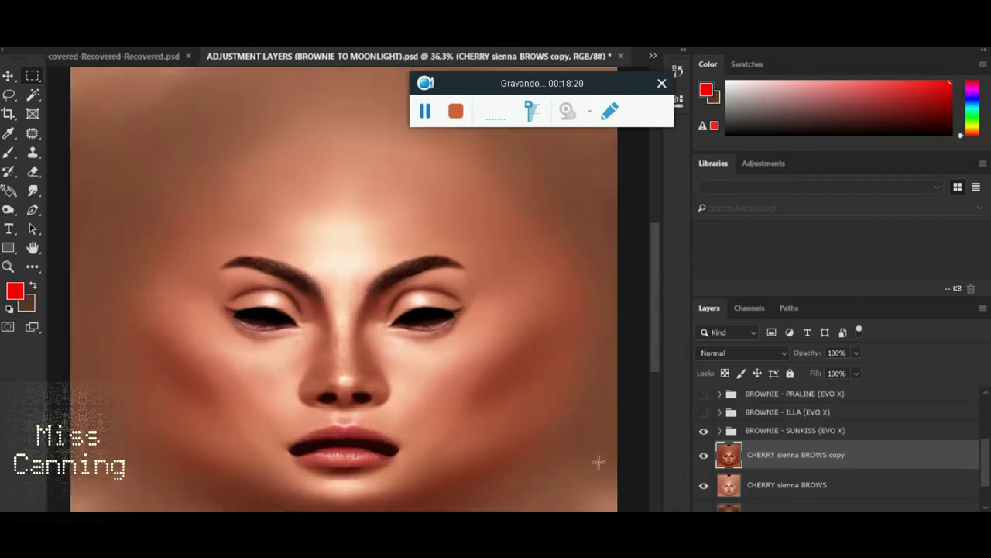
{"action": "scroll", "coordinate": [659, 271], "scroll_direction": "down", "scroll_amount": 1}
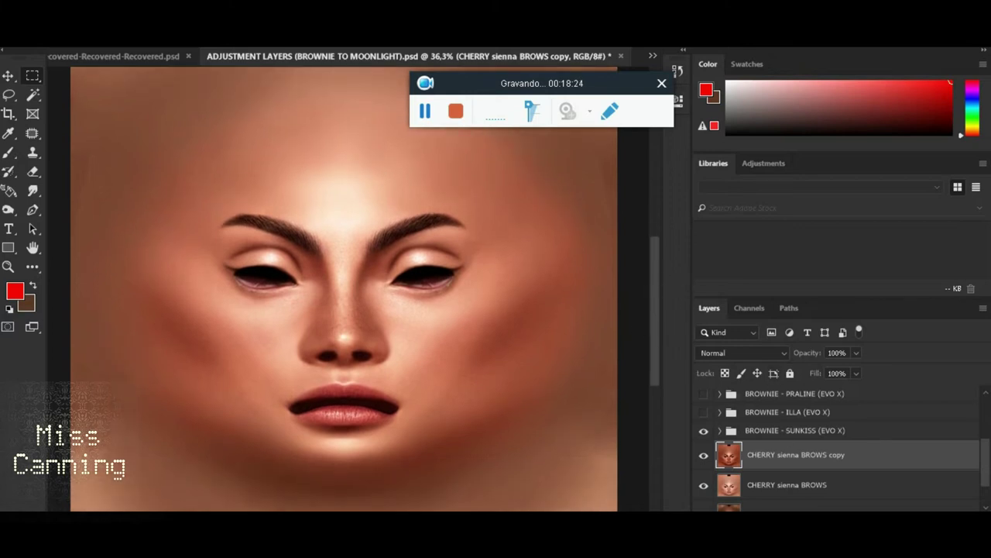
{"action": "left_click", "coordinate": [89, 39]}
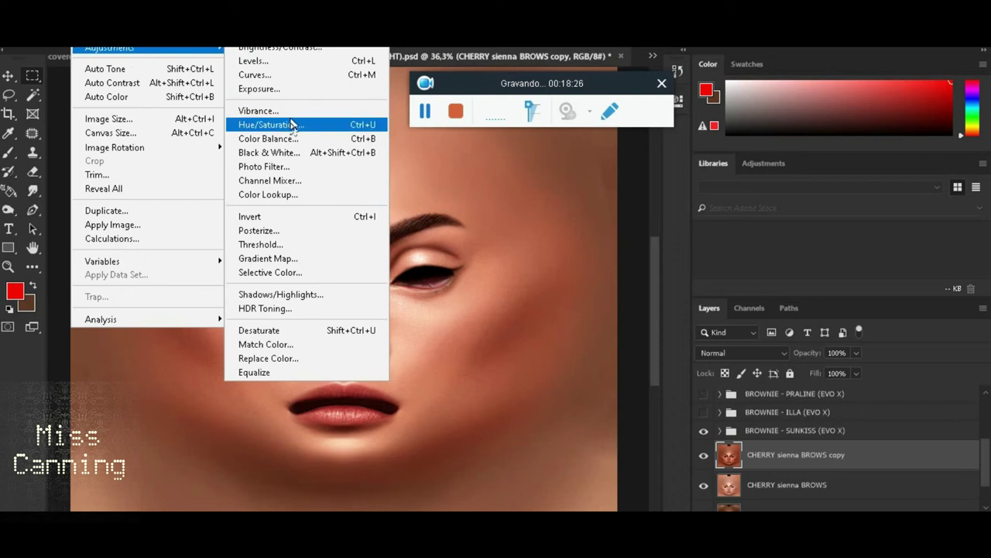
{"action": "left_click", "coordinate": [293, 124]}
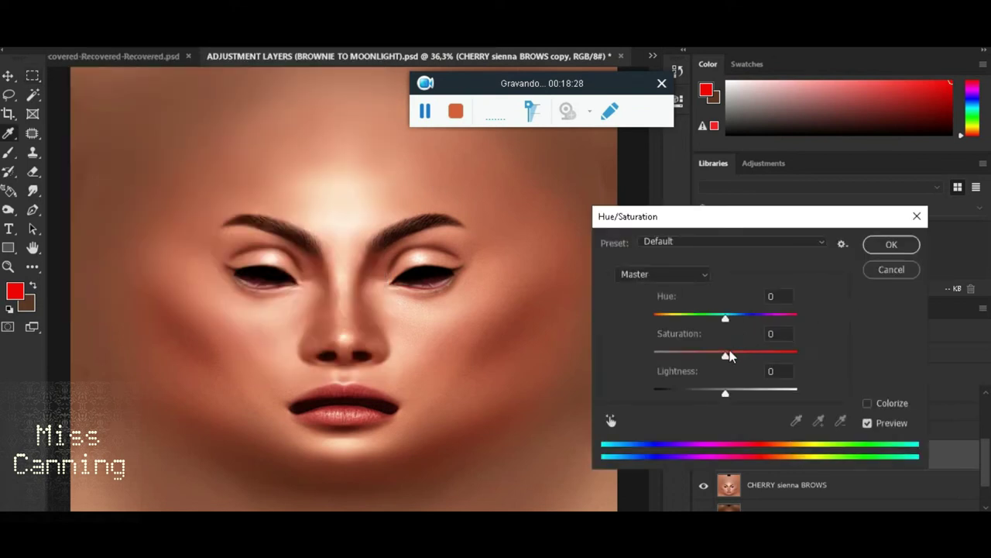
{"action": "left_click_drag", "start_coordinate": [726, 357], "coordinate": [712, 356]}
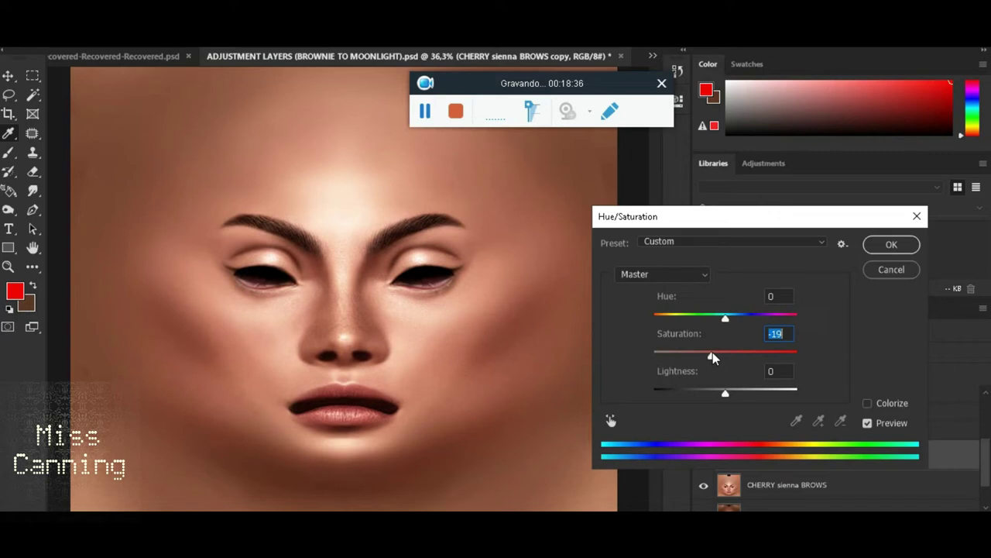
{"action": "left_click_drag", "start_coordinate": [713, 354], "coordinate": [709, 355]}
{"action": "left_click_drag", "start_coordinate": [726, 397], "coordinate": [713, 396]}
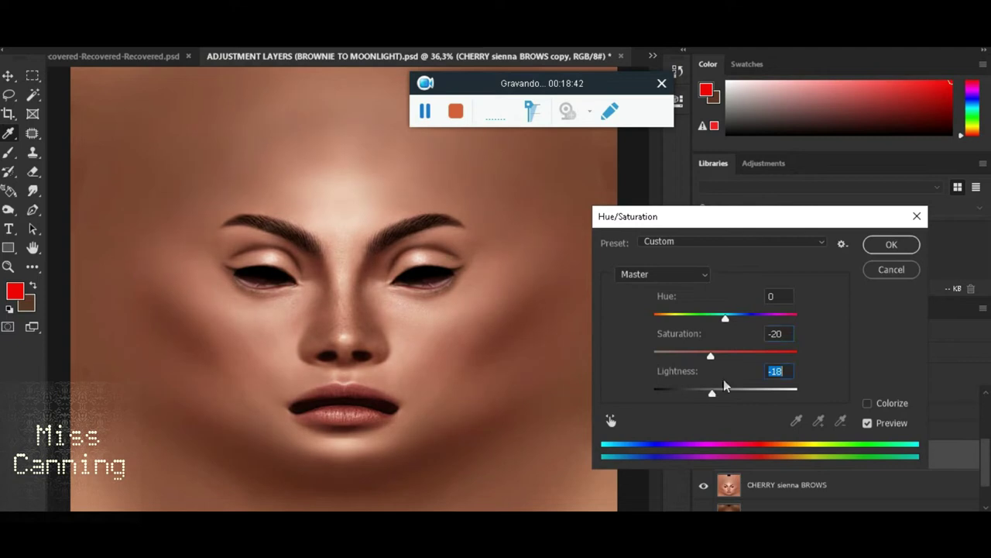
{"action": "left_click", "coordinate": [883, 248]}
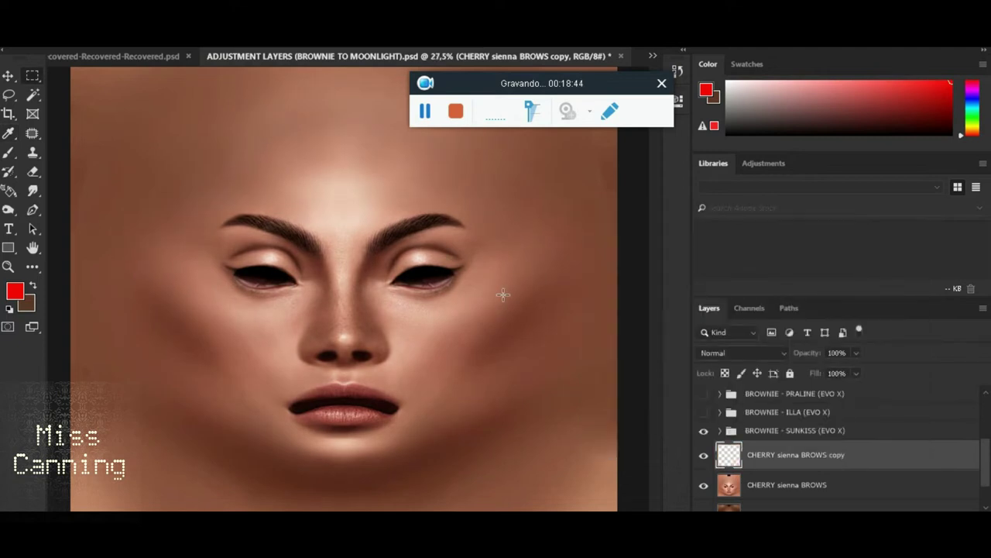
{"action": "scroll", "coordinate": [516, 290], "scroll_direction": "down", "scroll_amount": 1}
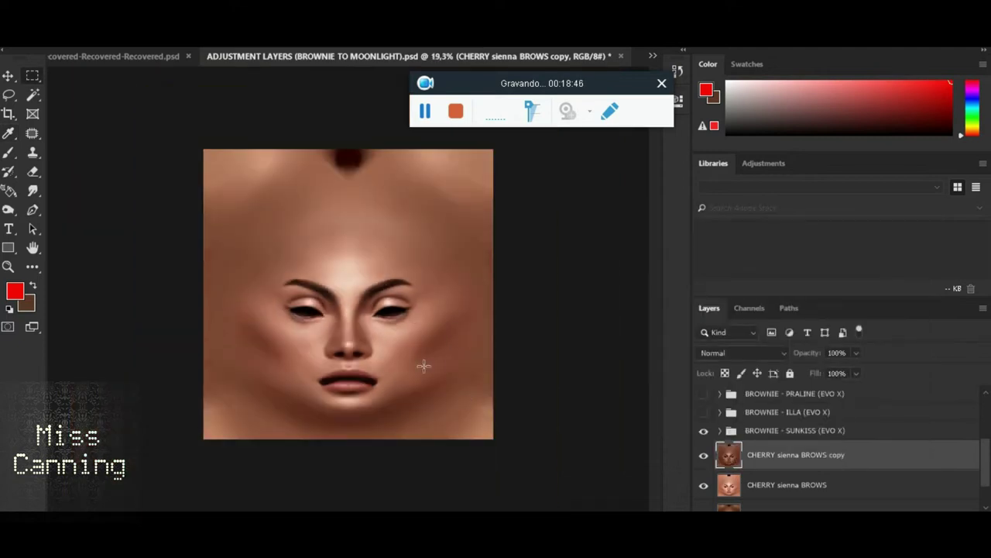
{"action": "scroll", "coordinate": [426, 383], "scroll_direction": "up", "scroll_amount": 1}
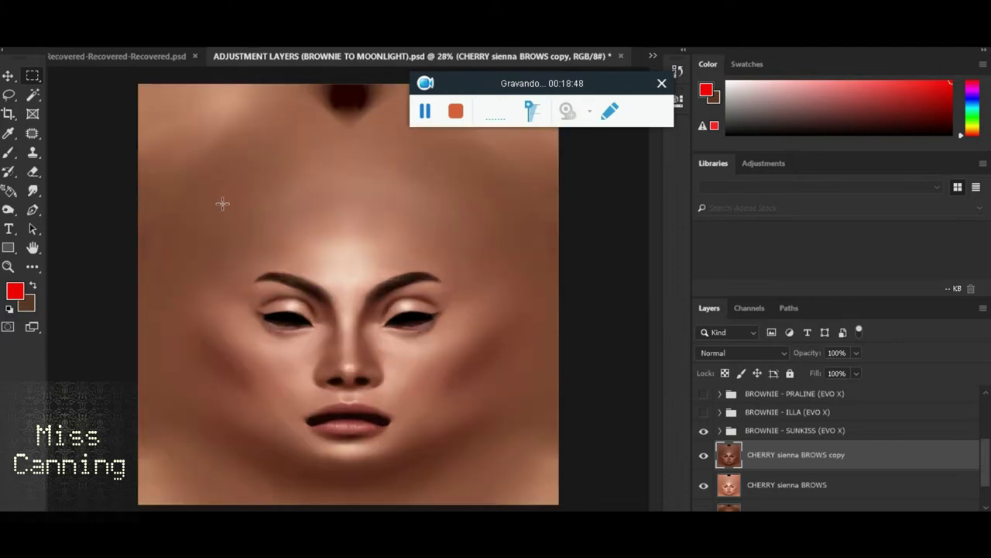
Apply a further Hue/Saturation tweak to the copy: Hue +2, Saturation +2, Lightness -6.
{"action": "left_click", "coordinate": [92, 39]}
{"action": "mouse_move", "coordinate": [117, 48]}
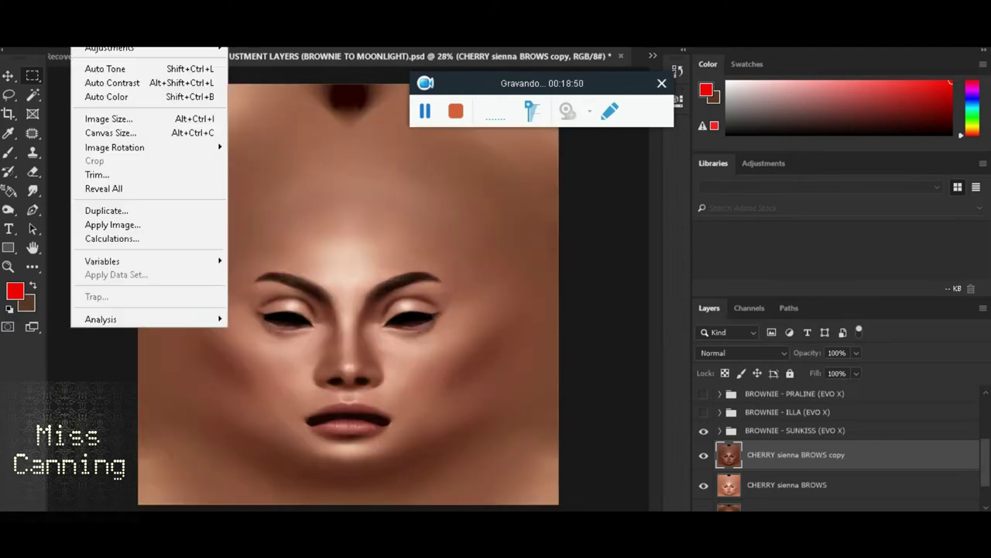
{"action": "left_click", "coordinate": [310, 125]}
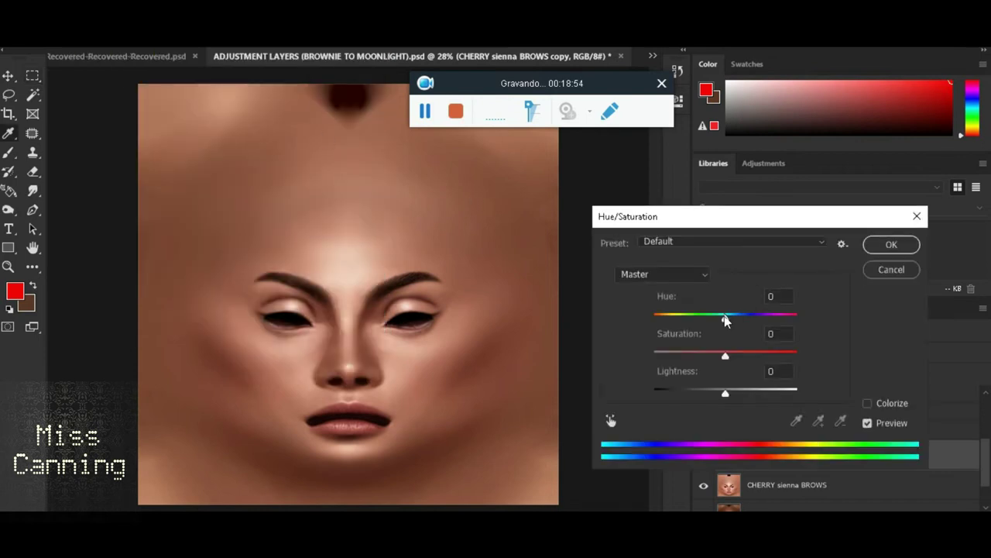
{"action": "left_click_drag", "start_coordinate": [725, 317], "coordinate": [727, 317]}
{"action": "left_click_drag", "start_coordinate": [725, 355], "coordinate": [722, 354]}
{"action": "left_click_drag", "start_coordinate": [727, 319], "coordinate": [730, 319]}
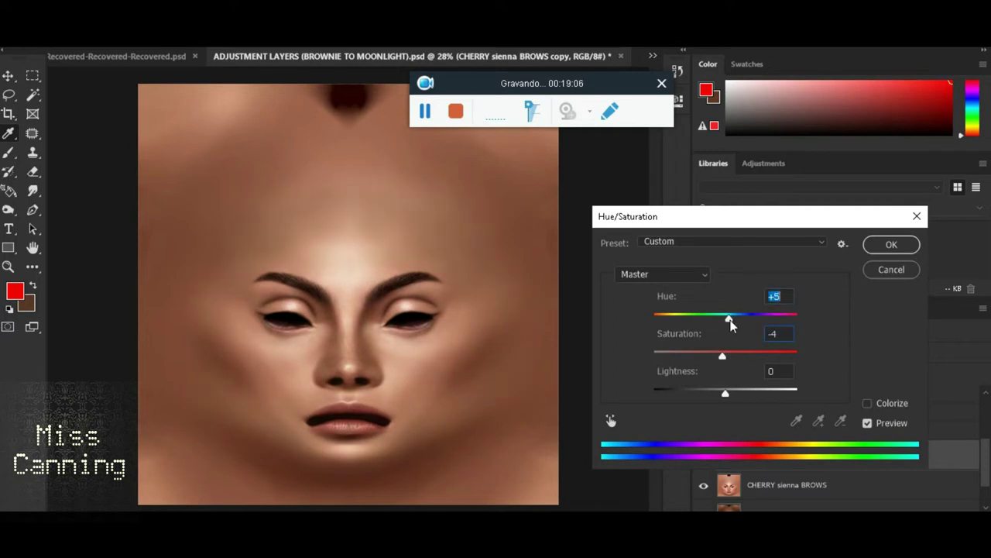
{"action": "left_click", "coordinate": [731, 319]}
{"action": "left_click_drag", "start_coordinate": [730, 319], "coordinate": [726, 319]}
{"action": "left_click_drag", "start_coordinate": [725, 355], "coordinate": [715, 358]}
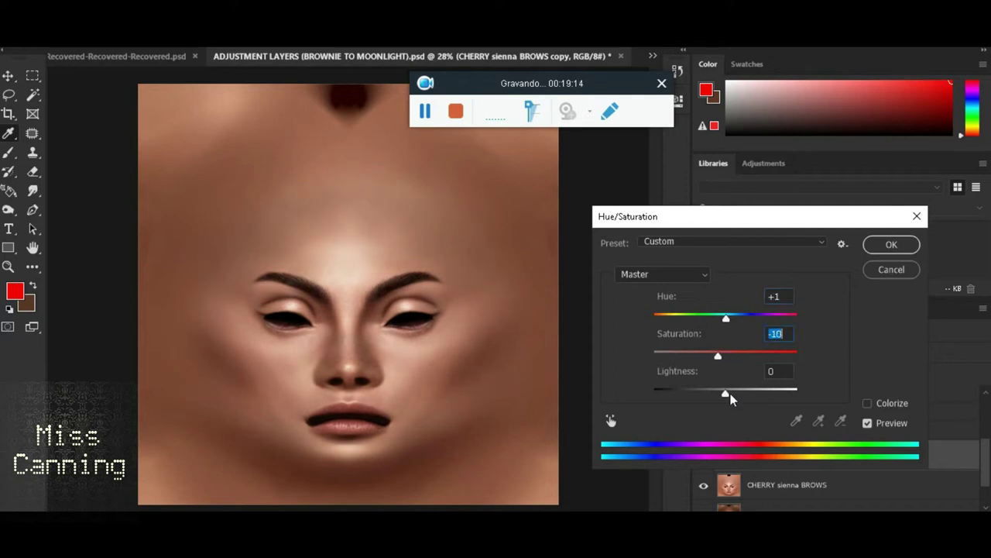
{"action": "left_click_drag", "start_coordinate": [722, 396], "coordinate": [722, 394]}
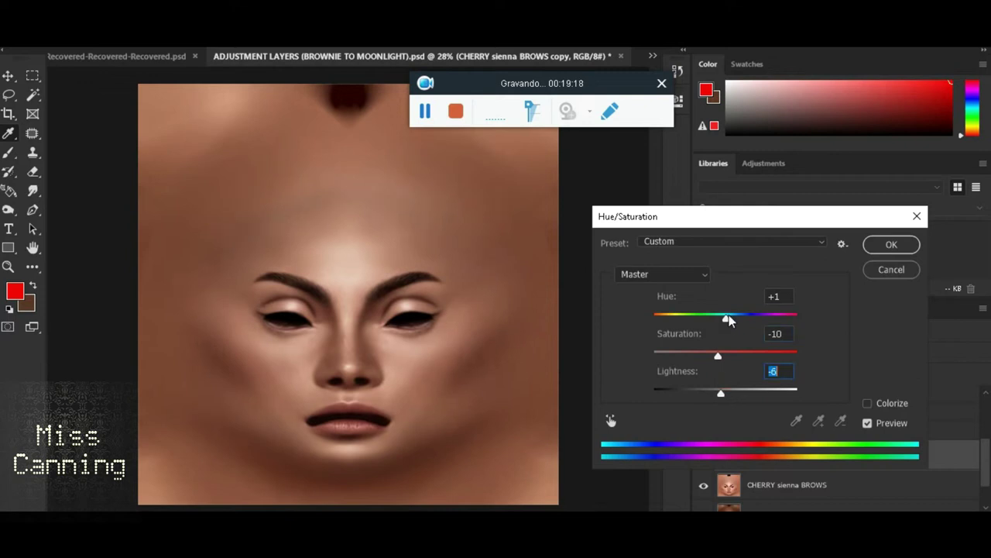
{"action": "left_click_drag", "start_coordinate": [728, 320], "coordinate": [728, 354]}
{"action": "left_click_drag", "start_coordinate": [724, 321], "coordinate": [728, 321]}
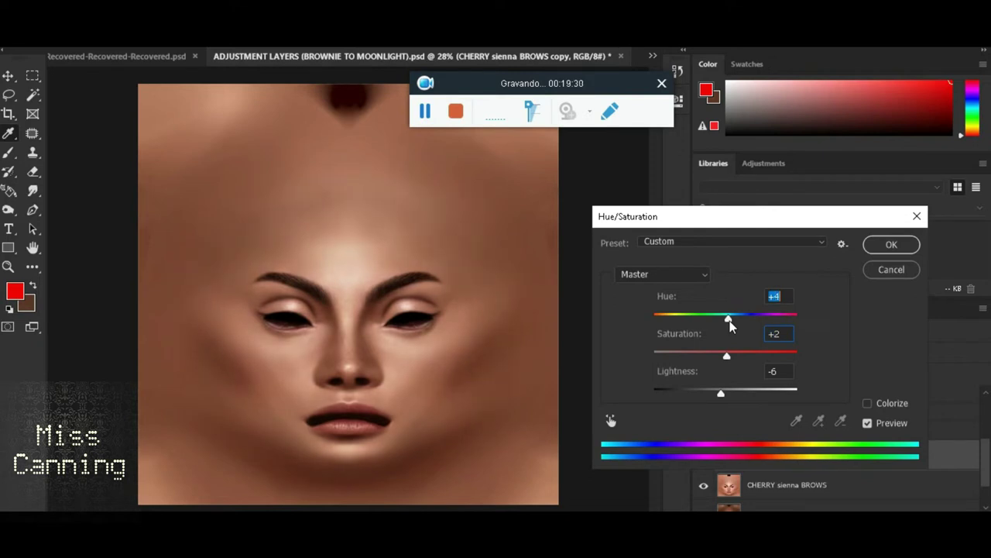
{"action": "left_click_drag", "start_coordinate": [730, 325], "coordinate": [731, 357]}
{"action": "left_click", "coordinate": [890, 245]}
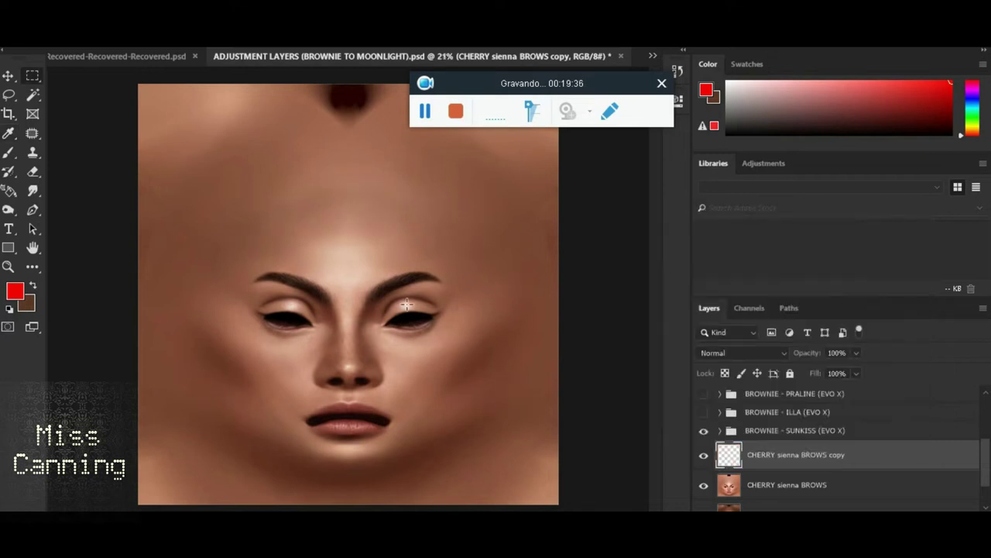
{"action": "scroll", "coordinate": [434, 312], "scroll_direction": "down", "scroll_amount": 1}
{"action": "scroll", "coordinate": [431, 316], "scroll_direction": "down", "scroll_amount": 1}
{"action": "scroll", "coordinate": [431, 316], "scroll_direction": "up", "scroll_amount": 2}
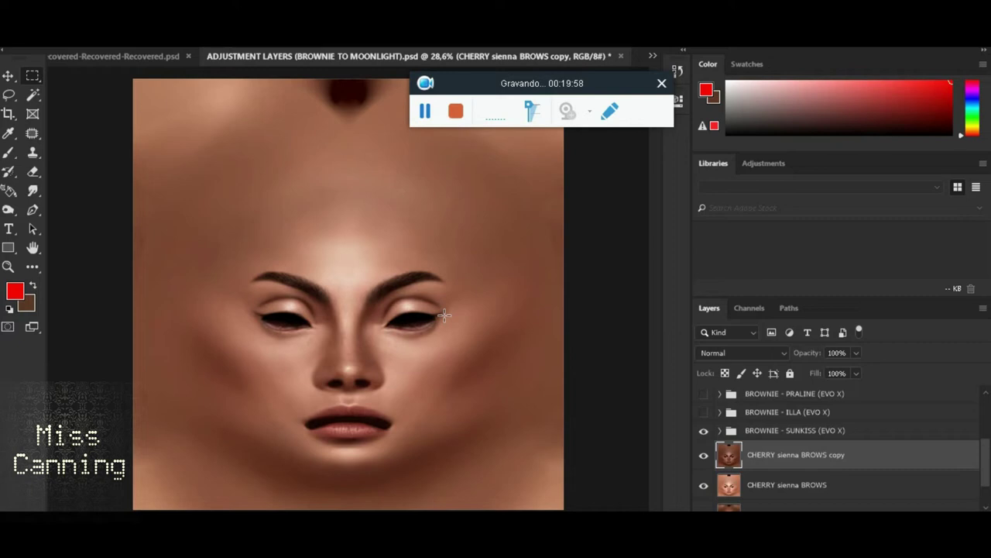
{"action": "left_click", "coordinate": [703, 455]}
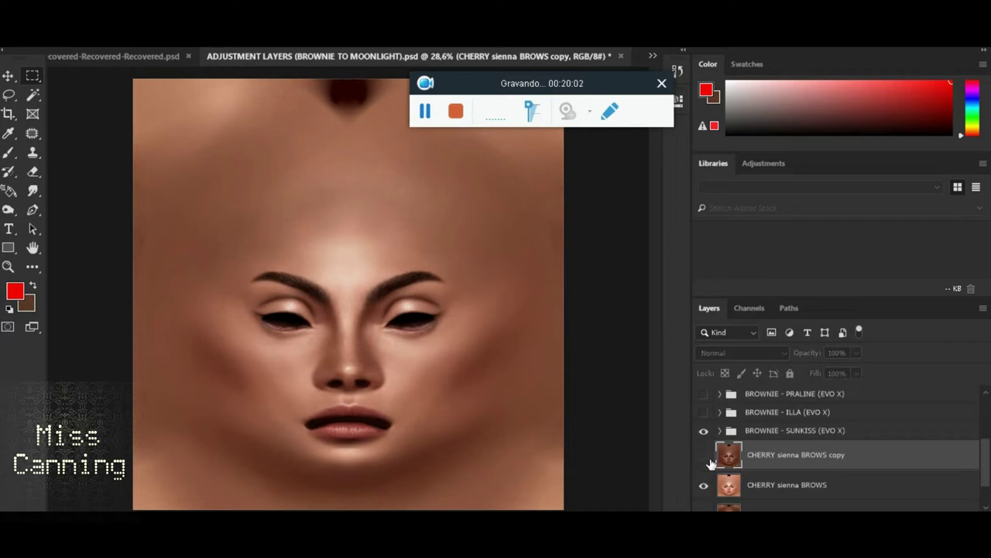
{"action": "left_click", "coordinate": [703, 454]}
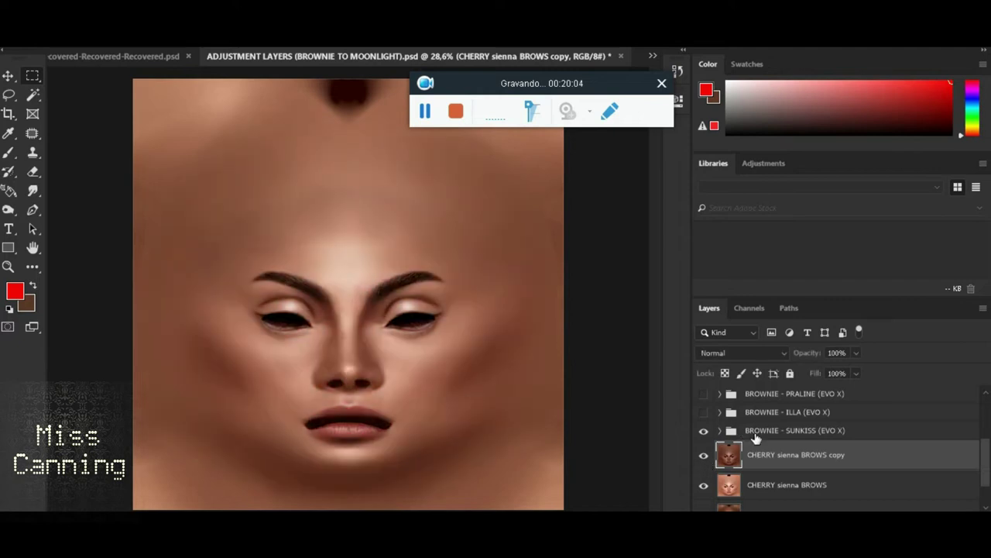
{"action": "scroll", "coordinate": [775, 446], "scroll_direction": "up", "scroll_amount": 1}
{"action": "scroll", "coordinate": [806, 449], "scroll_direction": "up", "scroll_amount": 3}
{"action": "scroll", "coordinate": [806, 449], "scroll_direction": "up", "scroll_amount": 1}
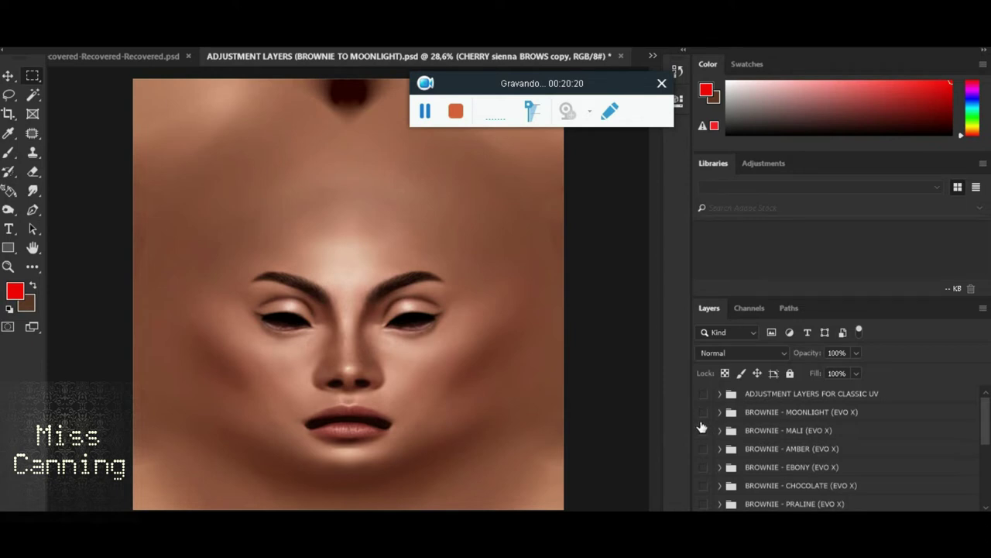
{"action": "scroll", "coordinate": [848, 438], "scroll_direction": "down", "scroll_amount": 1}
{"action": "scroll", "coordinate": [852, 442], "scroll_direction": "down", "scroll_amount": 2}
{"action": "scroll", "coordinate": [856, 445], "scroll_direction": "down", "scroll_amount": 1}
{"action": "scroll", "coordinate": [860, 451], "scroll_direction": "up", "scroll_amount": 2}
{"action": "scroll", "coordinate": [869, 465], "scroll_direction": "up", "scroll_amount": 1}
{"action": "scroll", "coordinate": [868, 460], "scroll_direction": "up", "scroll_amount": 1}
Show the BROWNIE - MOONLIGHT adjustment group and hide the CHERRY sienna BROWS copy layer.
{"action": "left_click", "coordinate": [704, 414]}
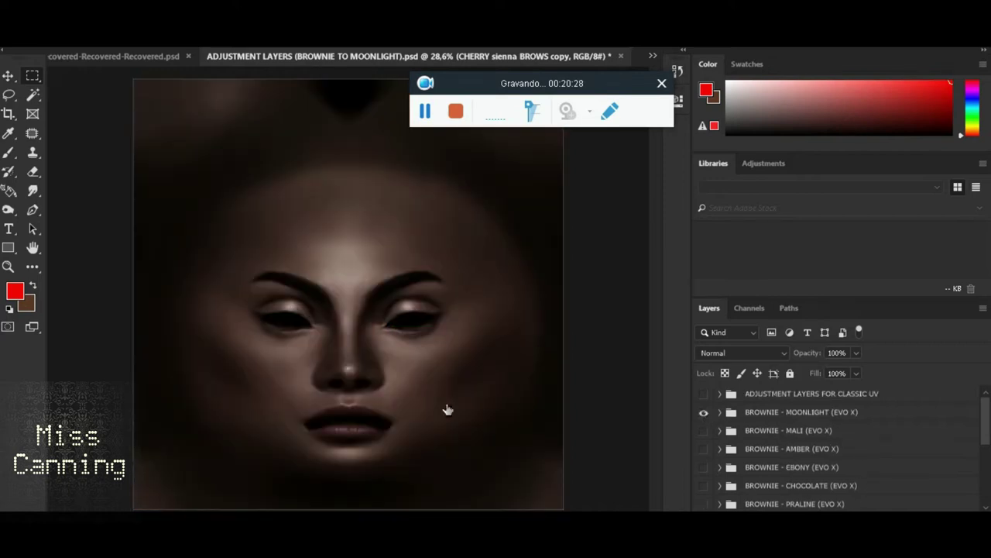
{"action": "scroll", "coordinate": [414, 405], "scroll_direction": "up", "scroll_amount": 1}
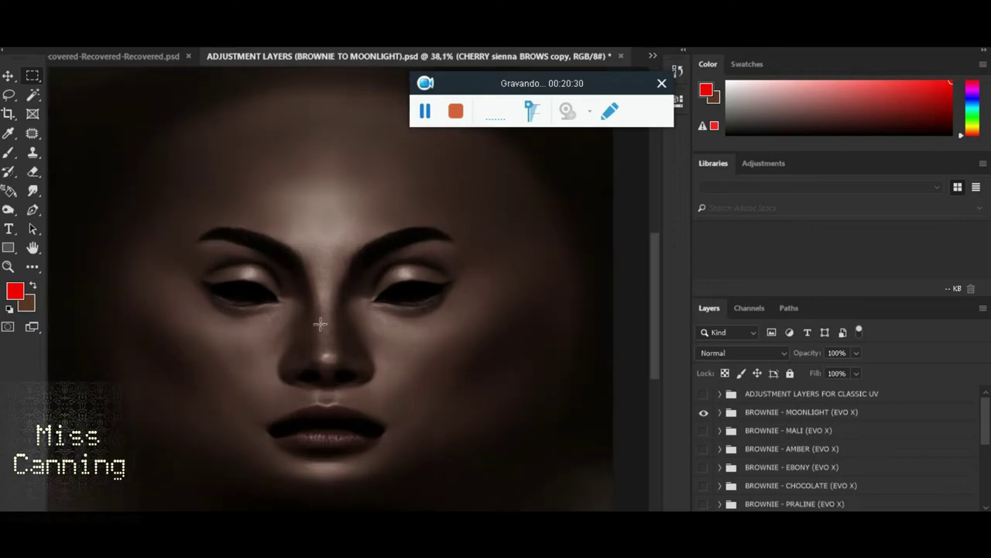
{"action": "scroll", "coordinate": [407, 244], "scroll_direction": "down", "scroll_amount": 1}
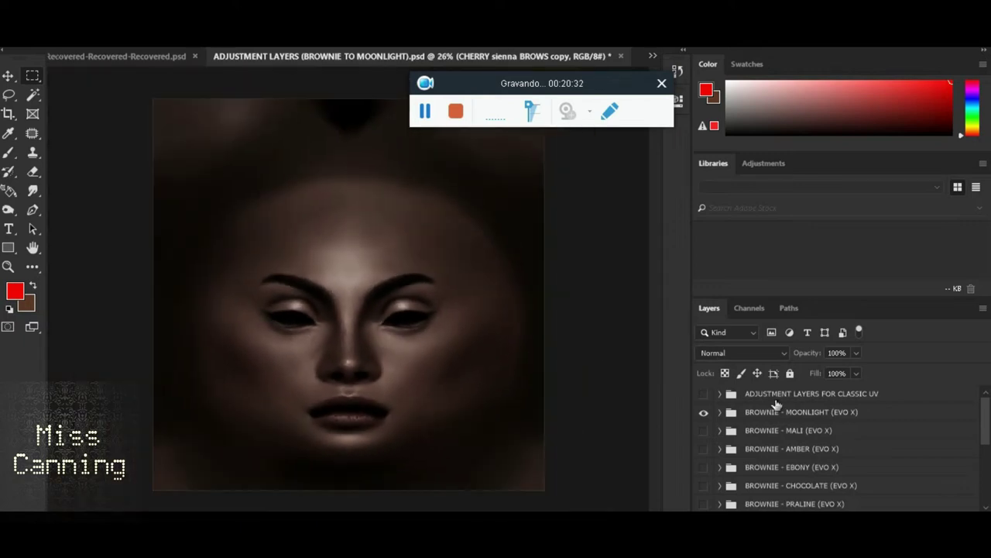
{"action": "scroll", "coordinate": [805, 428], "scroll_direction": "down", "scroll_amount": 3}
{"action": "scroll", "coordinate": [805, 429], "scroll_direction": "down", "scroll_amount": 2}
{"action": "scroll", "coordinate": [766, 457], "scroll_direction": "down", "scroll_amount": 2}
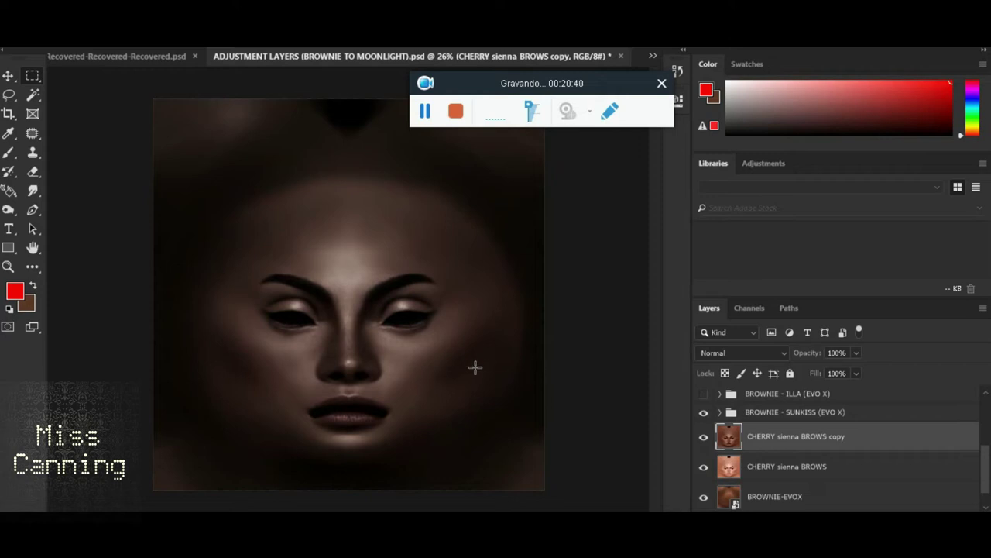
{"action": "left_click", "coordinate": [704, 438]}
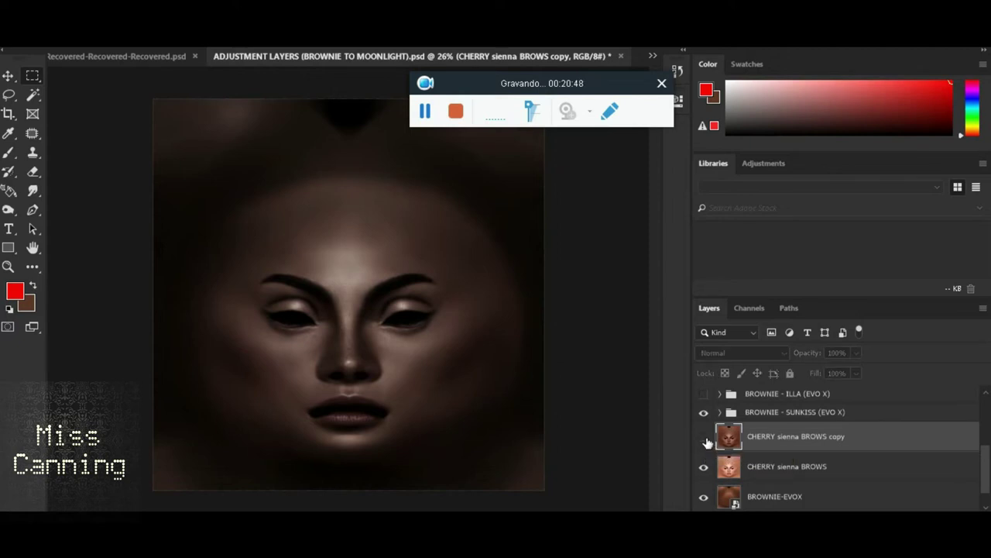
Close the Brownie-to-Moonlight adjustment document without saving changes.
{"action": "left_click_drag", "start_coordinate": [561, 91], "coordinate": [755, 141]}
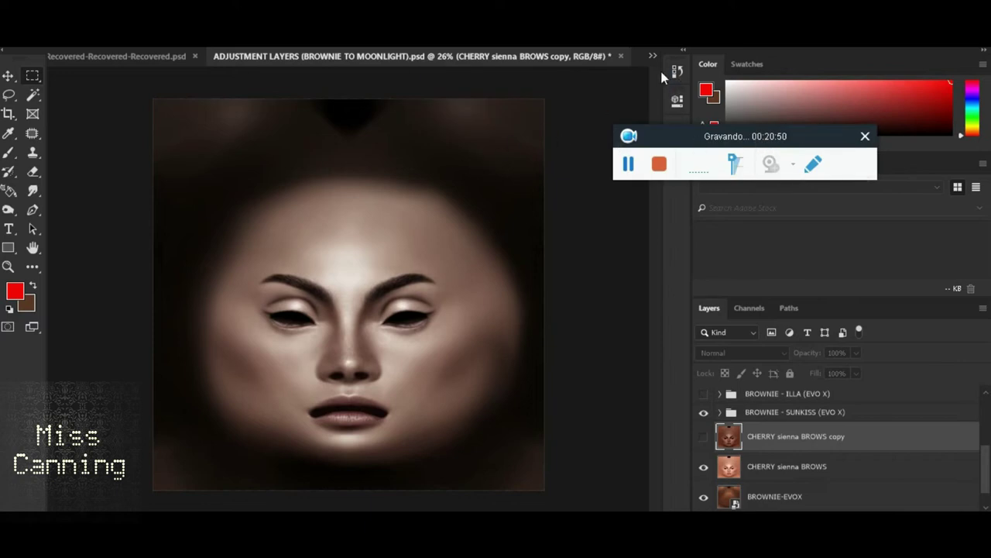
{"action": "left_click", "coordinate": [622, 57]}
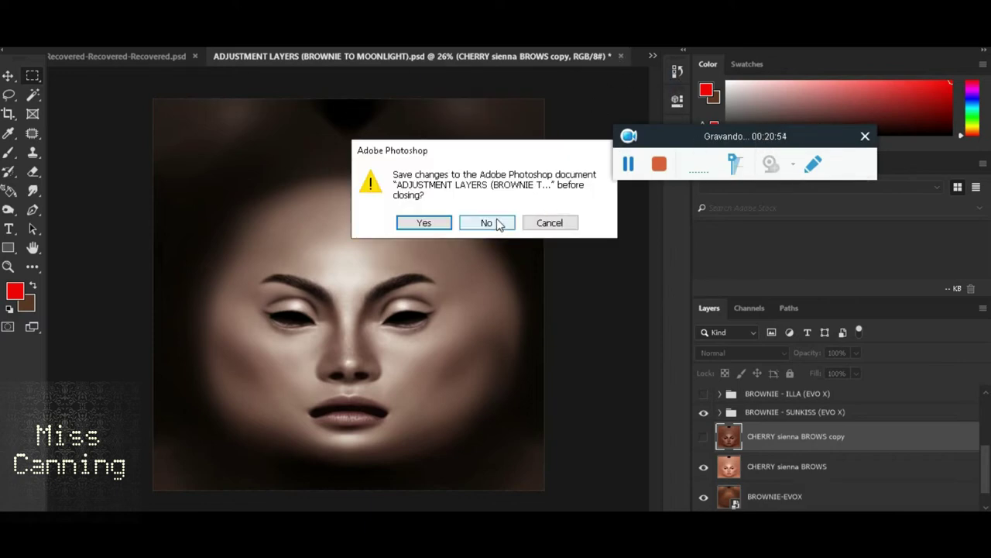
{"action": "left_click", "coordinate": [486, 223]}
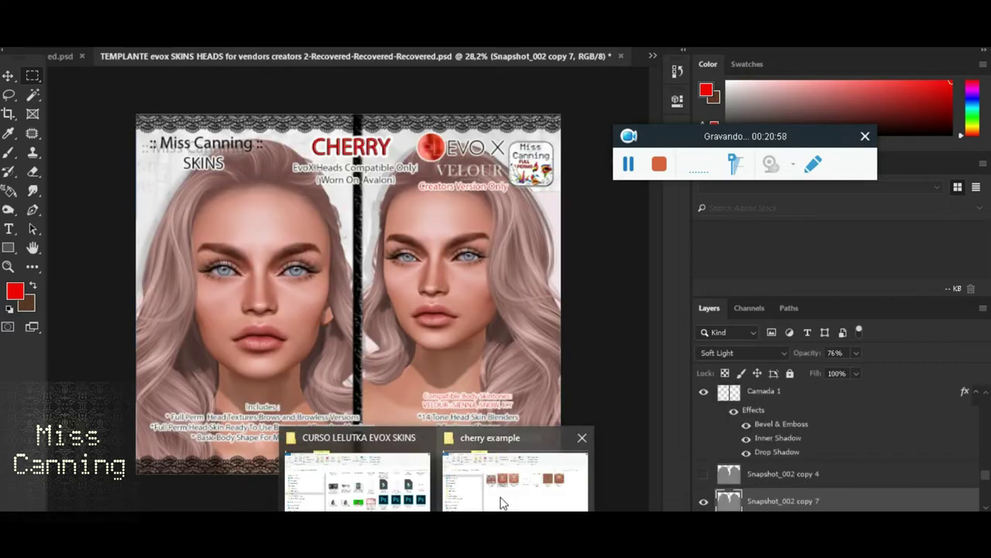
{"action": "left_click", "coordinate": [500, 502]}
Open ADJUSTMENT LAYERS (FROST TO ILLA) from DEV KIT 2022 march > IPANEMA & VENUS in Photoshop CC 2019.
{"action": "left_click", "coordinate": [155, 133]}
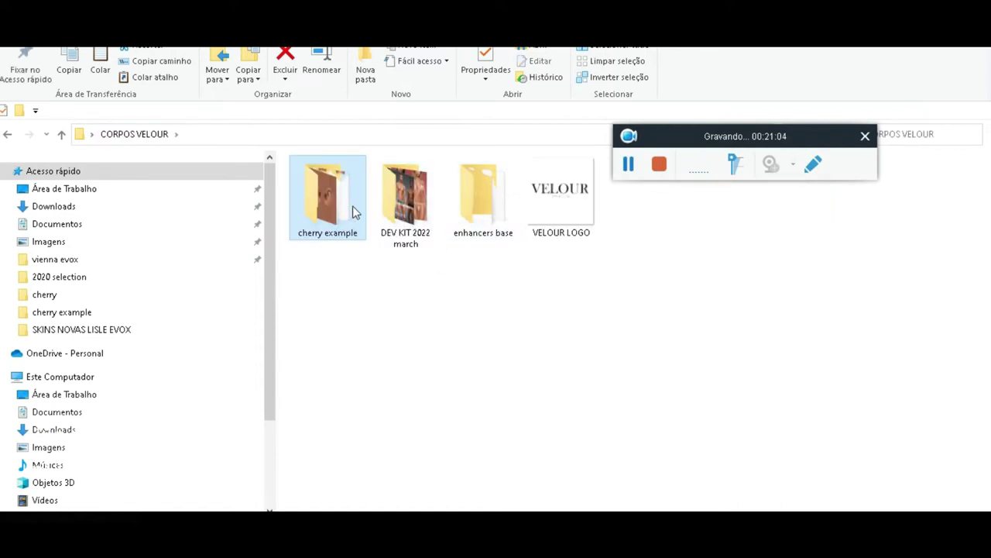
{"action": "double_click", "coordinate": [405, 197]}
{"action": "double_click", "coordinate": [418, 225]}
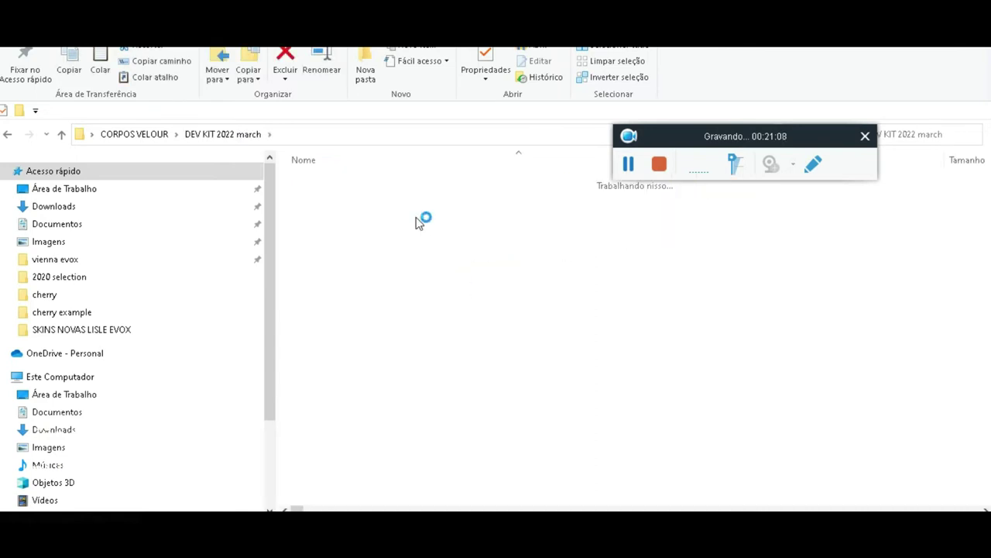
{"action": "double_click", "coordinate": [382, 196]}
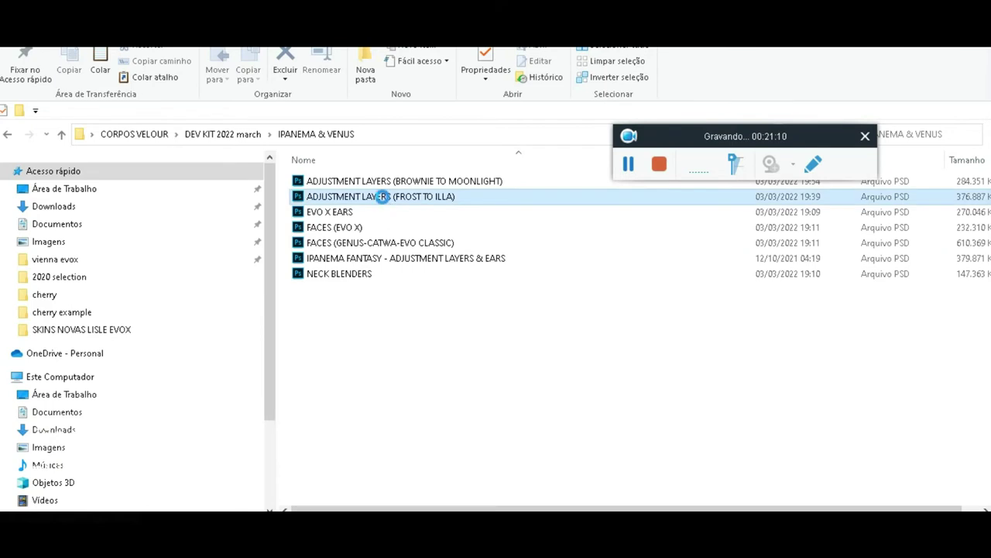
{"action": "right_click", "coordinate": [383, 197]}
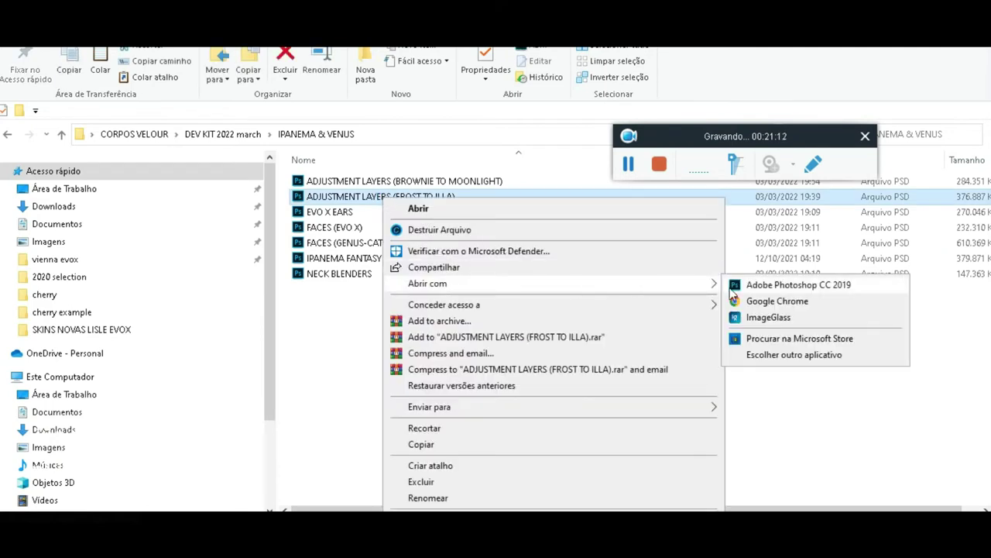
{"action": "left_click", "coordinate": [731, 286]}
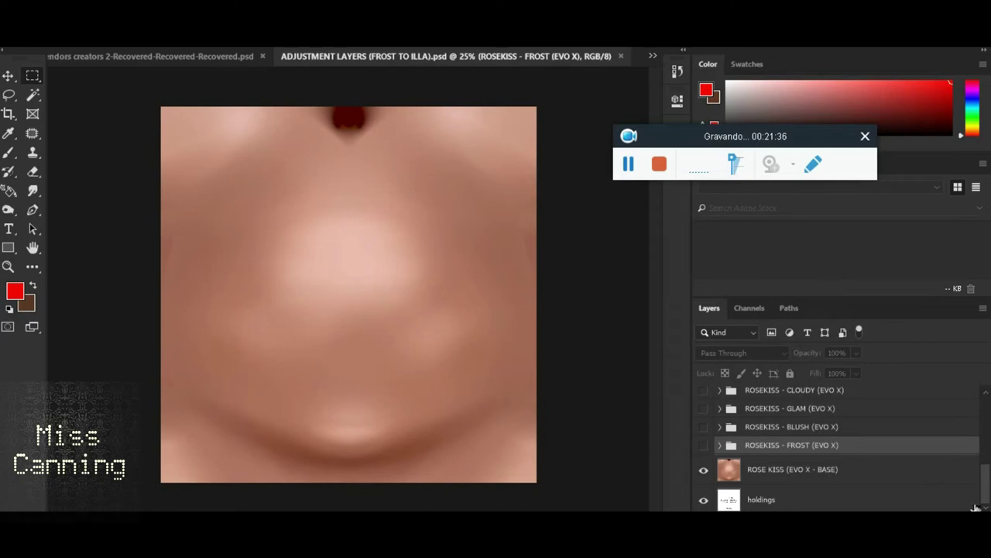
{"action": "scroll", "coordinate": [985, 490], "scroll_direction": "up", "scroll_amount": 5}
{"action": "scroll", "coordinate": [986, 489], "scroll_direction": "up", "scroll_amount": 5}
{"action": "scroll", "coordinate": [986, 490], "scroll_direction": "up", "scroll_amount": 3}
{"action": "scroll", "coordinate": [985, 434], "scroll_direction": "down", "scroll_amount": 5}
{"action": "scroll", "coordinate": [986, 457], "scroll_direction": "down", "scroll_amount": 4}
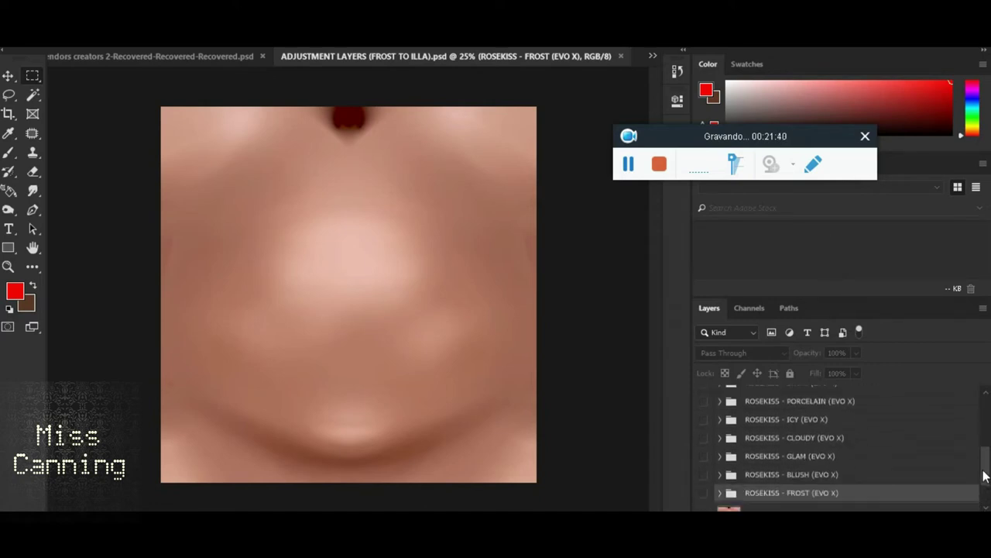
{"action": "scroll", "coordinate": [985, 473], "scroll_direction": "down", "scroll_amount": 4}
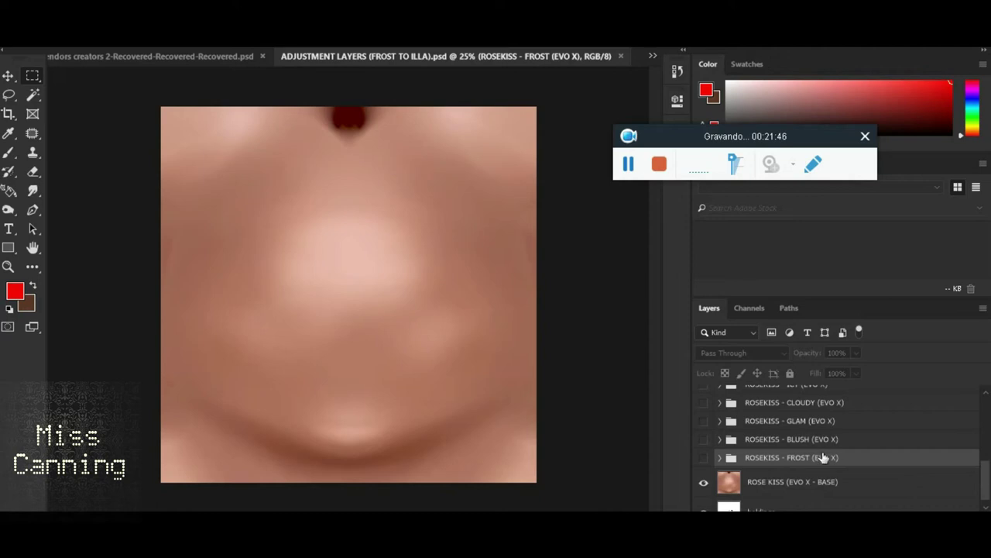
{"action": "left_click", "coordinate": [809, 491]}
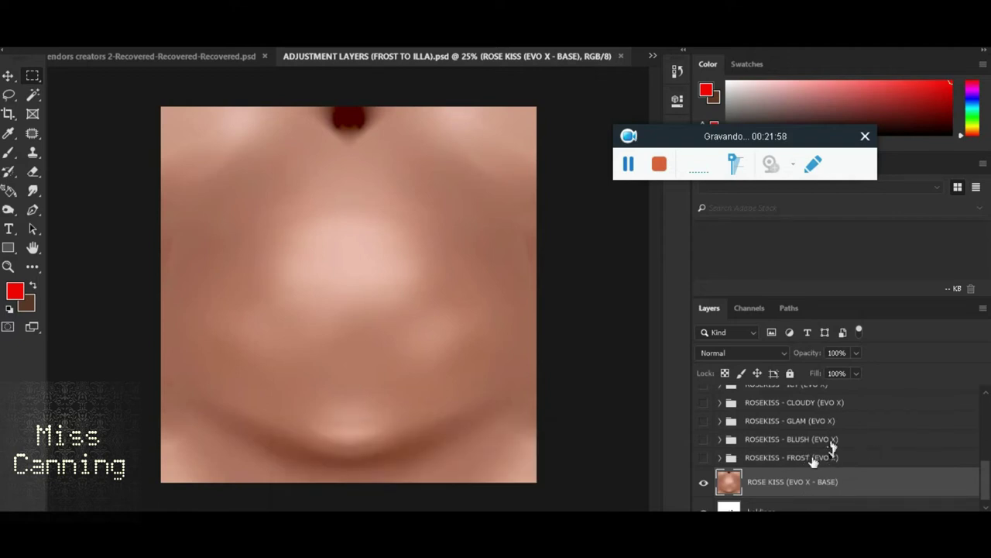
{"action": "scroll", "coordinate": [814, 461], "scroll_direction": "up", "scroll_amount": 2}
{"action": "scroll", "coordinate": [787, 451], "scroll_direction": "down", "scroll_amount": 3}
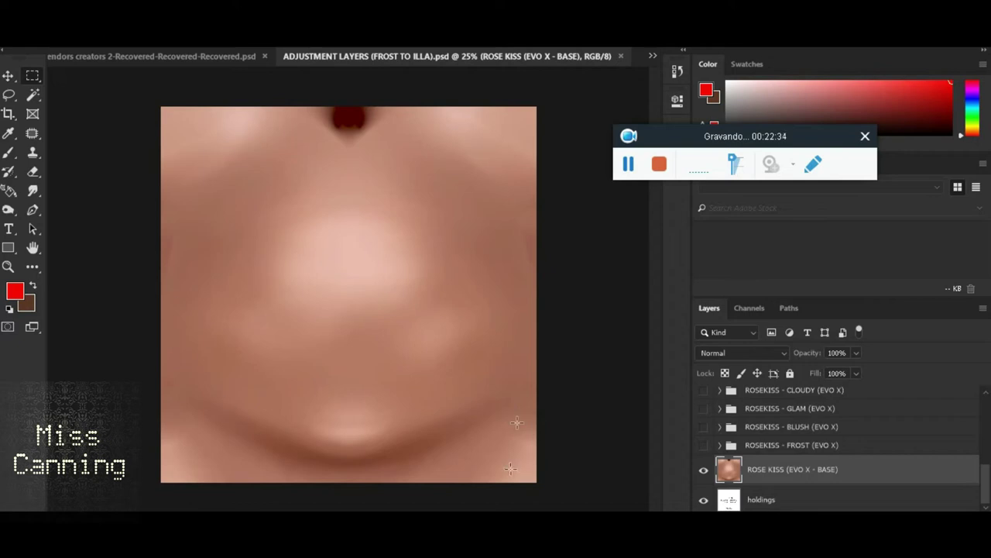
Check the avatar in Firestorm, then preview the ROSEKISS Blush, Glam and Cloudy adjustment groups.
{"action": "left_click", "coordinate": [681, 485]}
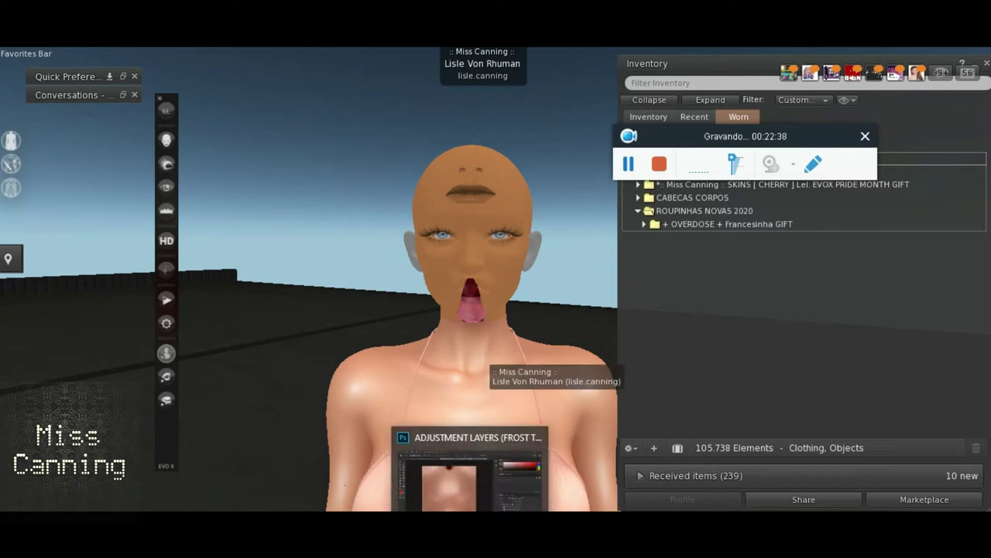
{"action": "left_click", "coordinate": [453, 485]}
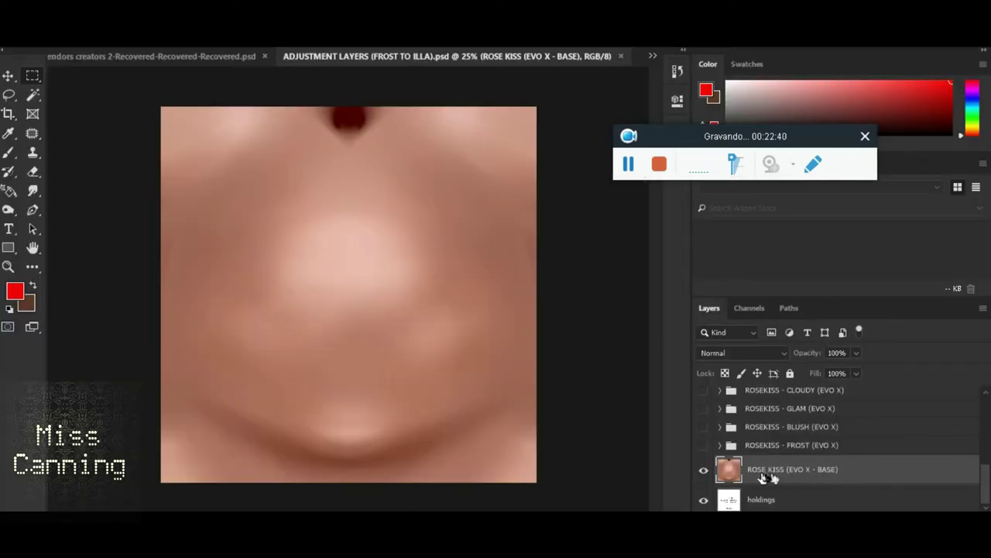
{"action": "left_click", "coordinate": [706, 428]}
{"action": "left_click", "coordinate": [704, 410]}
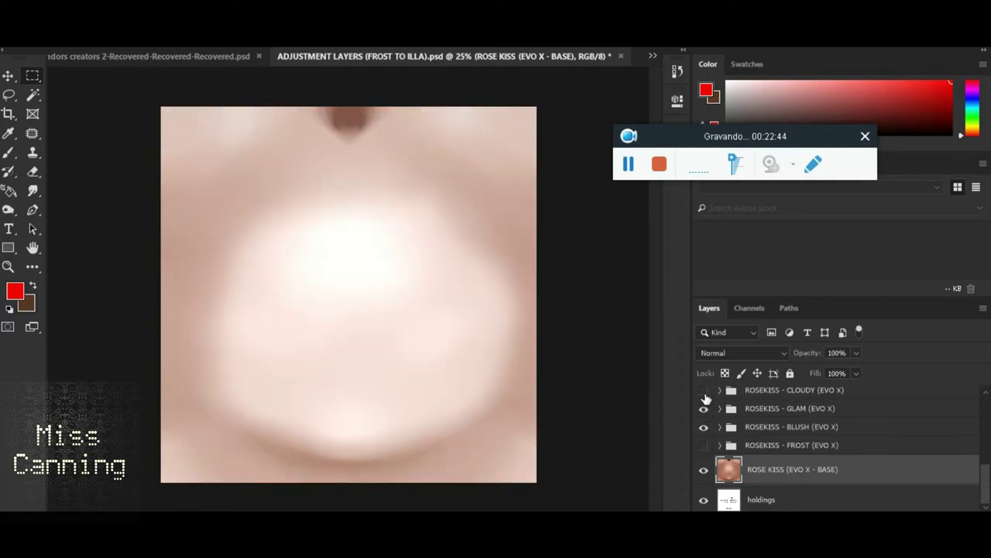
{"action": "left_click", "coordinate": [704, 410]}
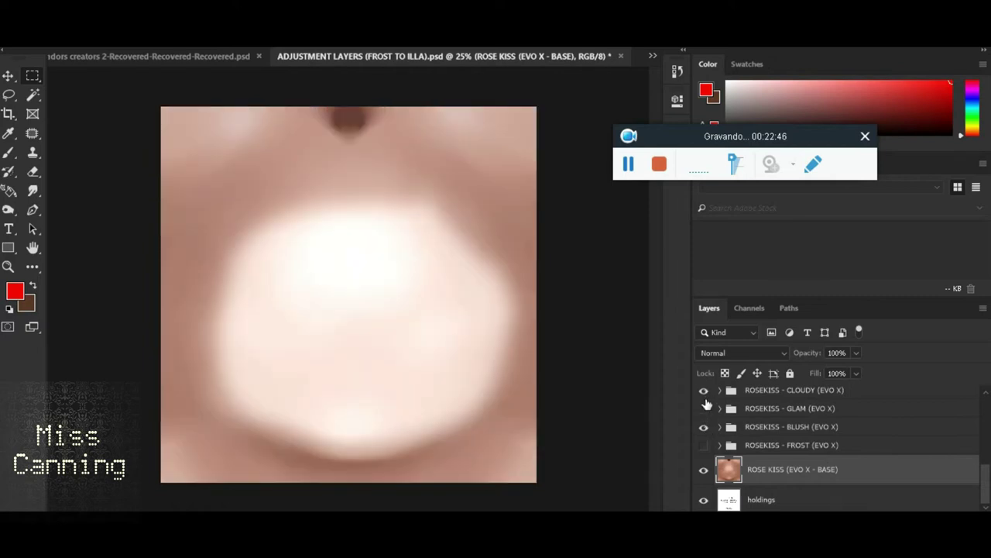
{"action": "left_click", "coordinate": [704, 391]}
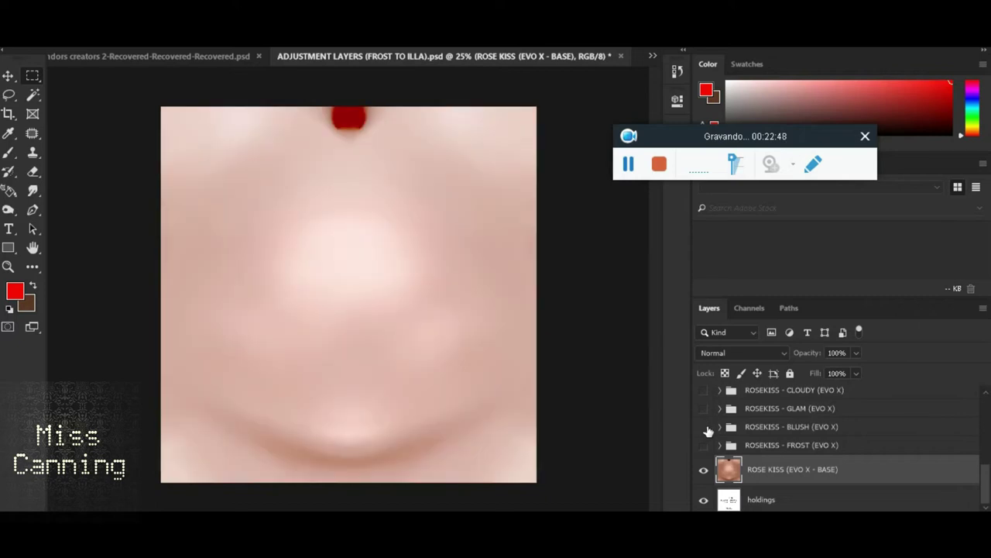
{"action": "left_click", "coordinate": [705, 428]}
{"action": "scroll", "coordinate": [730, 417], "scroll_direction": "up", "scroll_amount": 2}
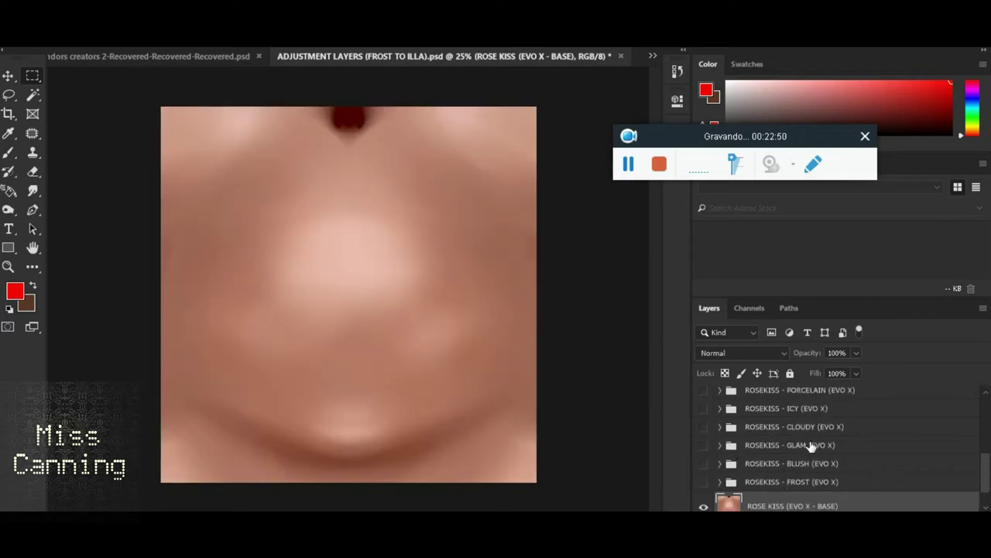
{"action": "scroll", "coordinate": [810, 446], "scroll_direction": "up", "scroll_amount": 1}
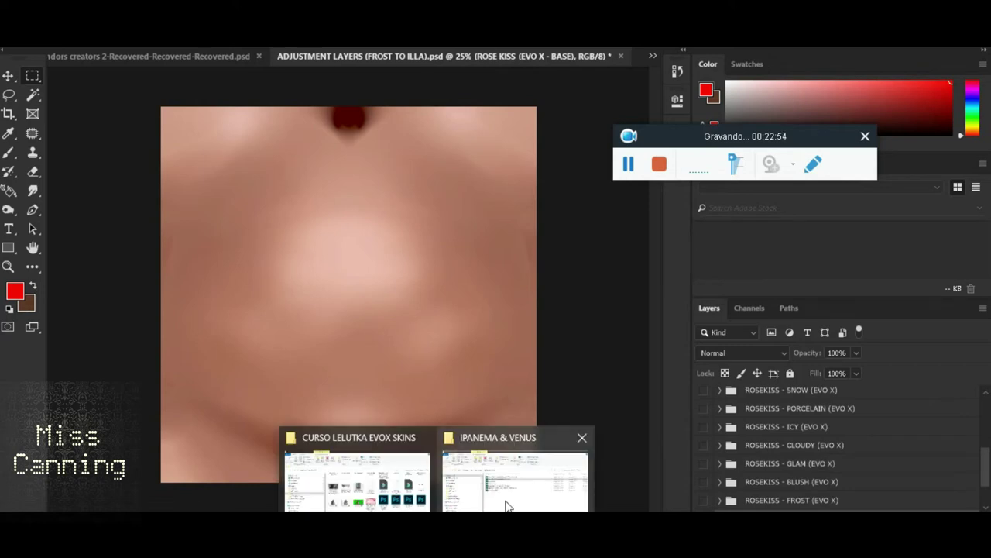
Open the cherry example folder and select the eye socket texture.
{"action": "left_click", "coordinate": [507, 496]}
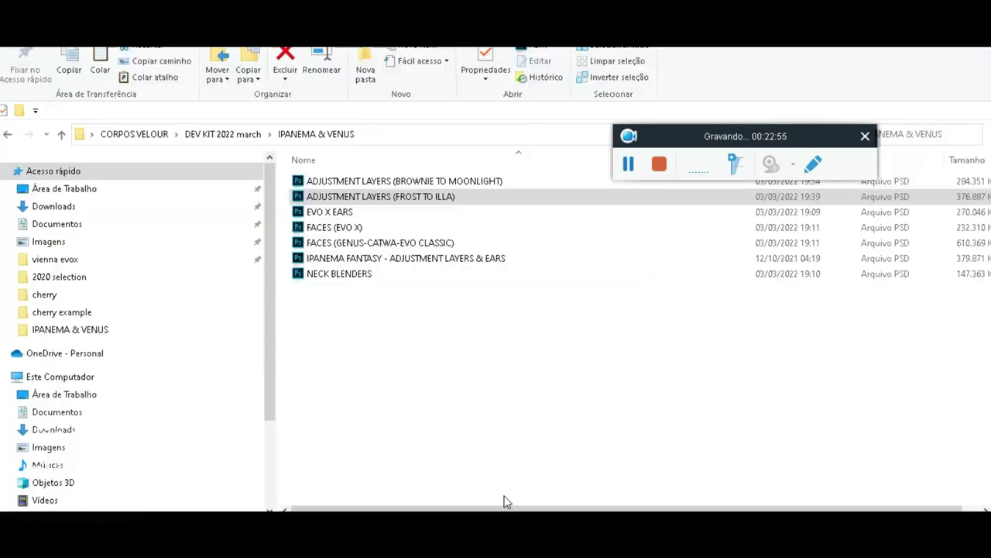
{"action": "left_click", "coordinate": [73, 312]}
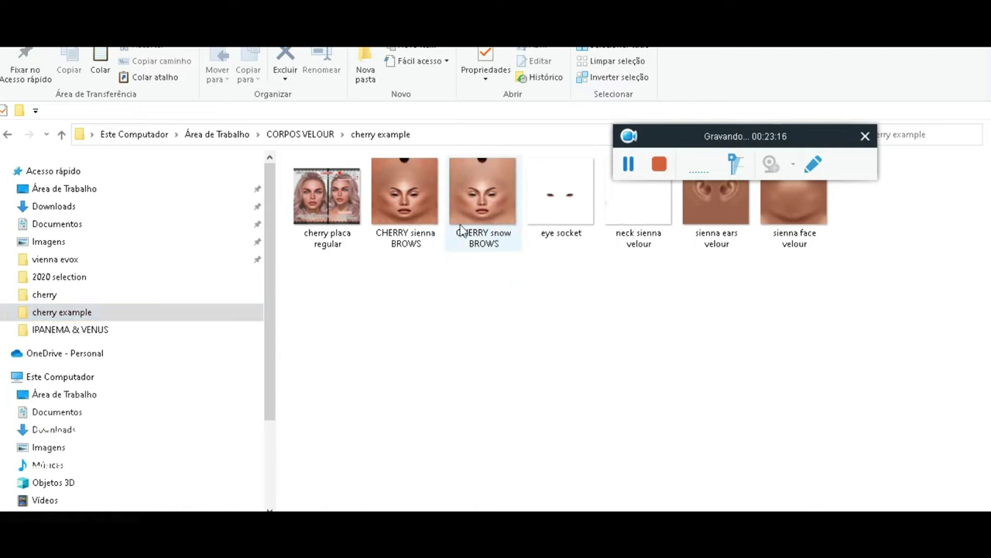
{"action": "left_click_drag", "start_coordinate": [701, 169], "coordinate": [809, 275]}
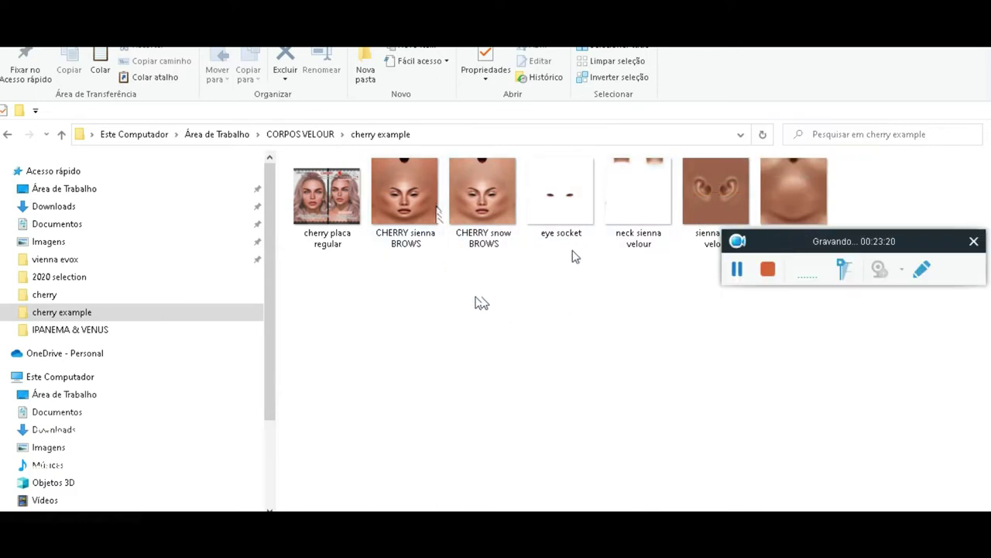
{"action": "left_click", "coordinate": [558, 220]}
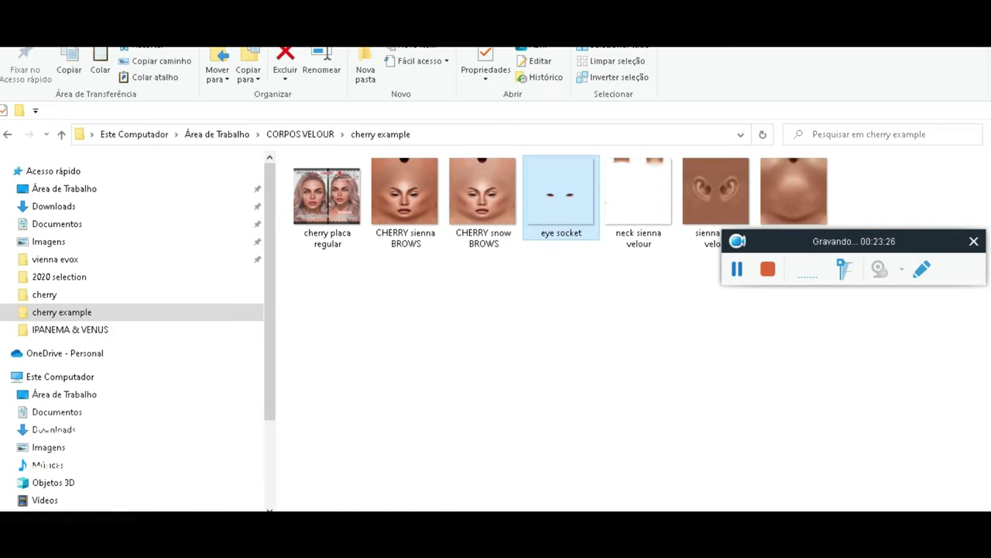
{"action": "key", "text": "alt+Tab"}
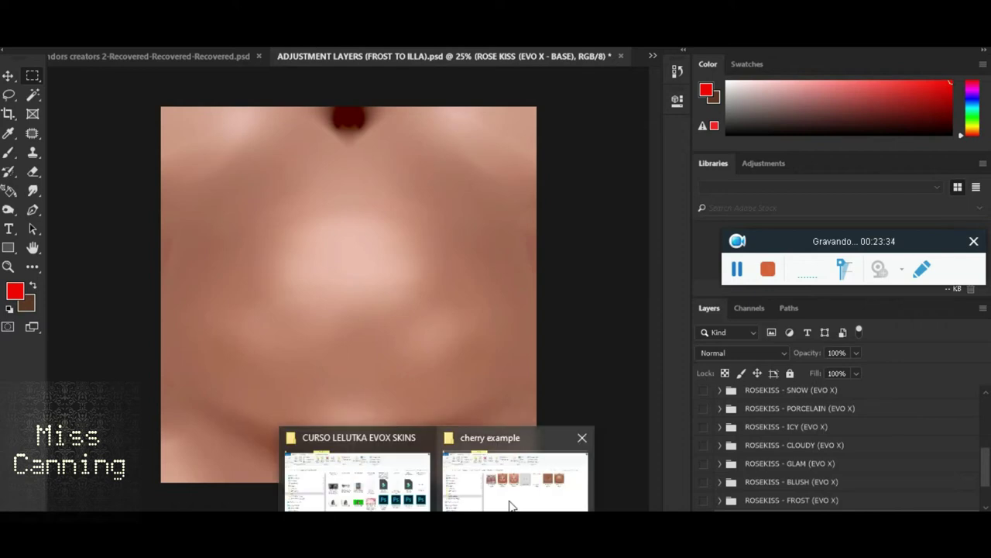
{"action": "left_click", "coordinate": [514, 496]}
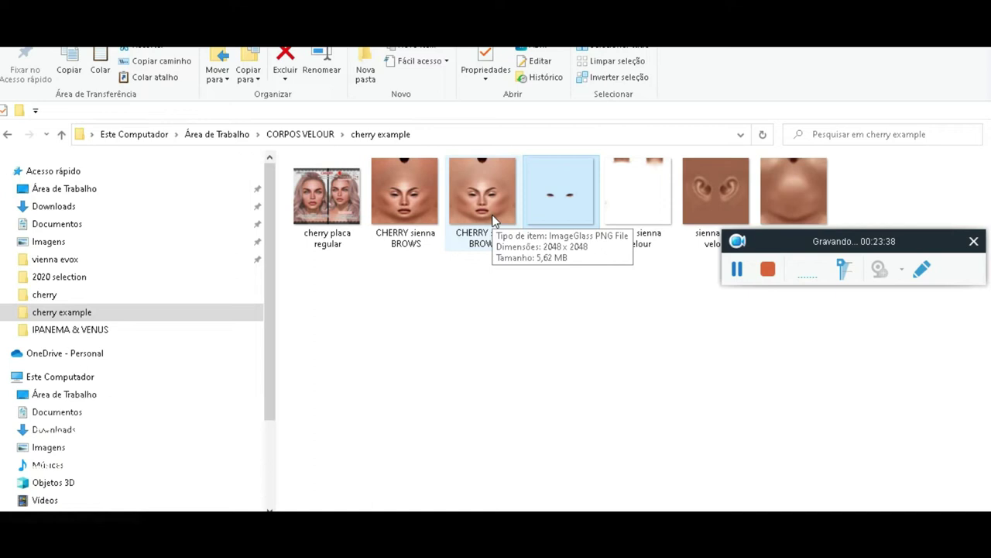
Place eye socket.png into the Photoshop document and stretch it toward the canvas corners.
{"action": "mouse_move", "coordinate": [567, 218]}
{"action": "left_mouse_down"}
{"action": "mouse_move", "coordinate": [517, 465]}
{"action": "mouse_move", "coordinate": [421, 457]}
{"action": "left_mouse_up"}
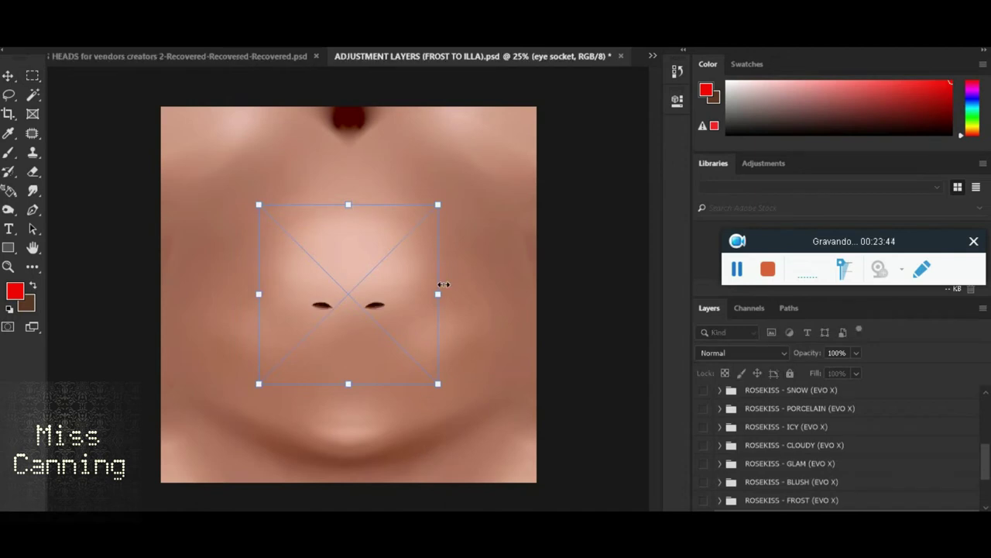
{"action": "left_click_drag", "start_coordinate": [259, 204], "coordinate": [161, 107]}
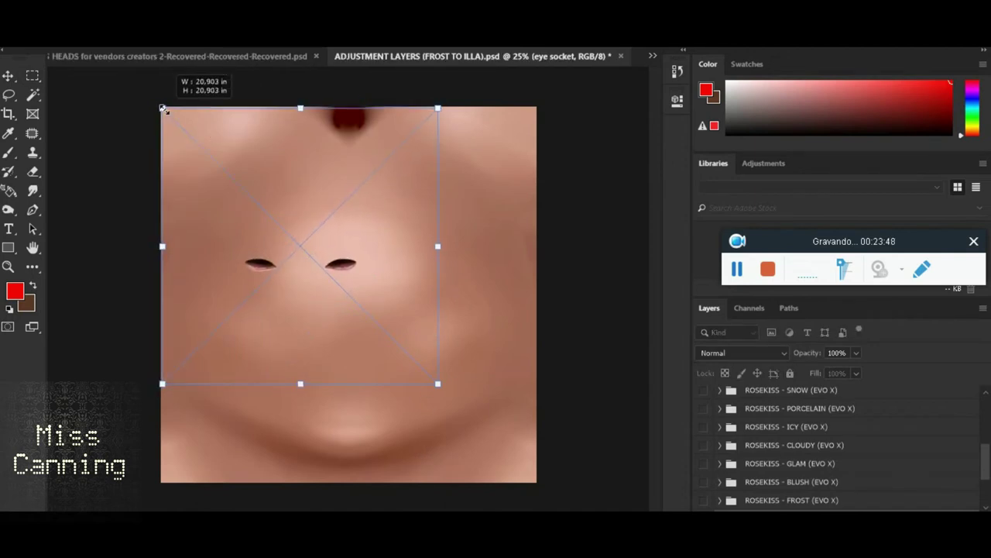
{"action": "left_click_drag", "start_coordinate": [161, 107], "coordinate": [161, 107]}
{"action": "left_click_drag", "start_coordinate": [446, 385], "coordinate": [539, 485]}
{"action": "scroll", "coordinate": [560, 370], "scroll_direction": "up", "scroll_amount": 1}
{"action": "scroll", "coordinate": [560, 371], "scroll_direction": "up", "scroll_amount": 3}
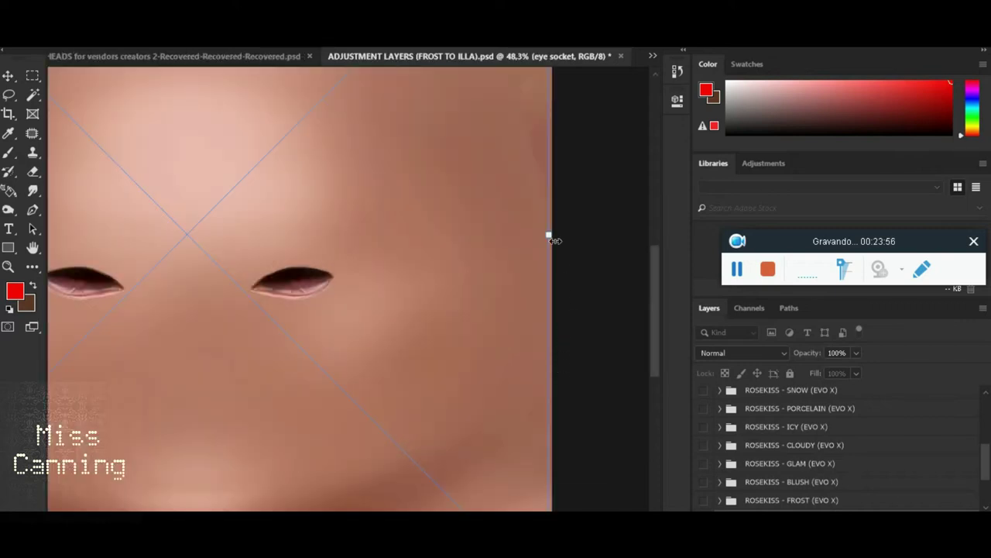
Align the eye socket image's bottom edge with the canvas and fit the whole texture in view.
{"action": "left_click_drag", "start_coordinate": [655, 292], "coordinate": [651, 199]}
{"action": "scroll", "coordinate": [617, 361], "scroll_direction": "down", "scroll_amount": 10}
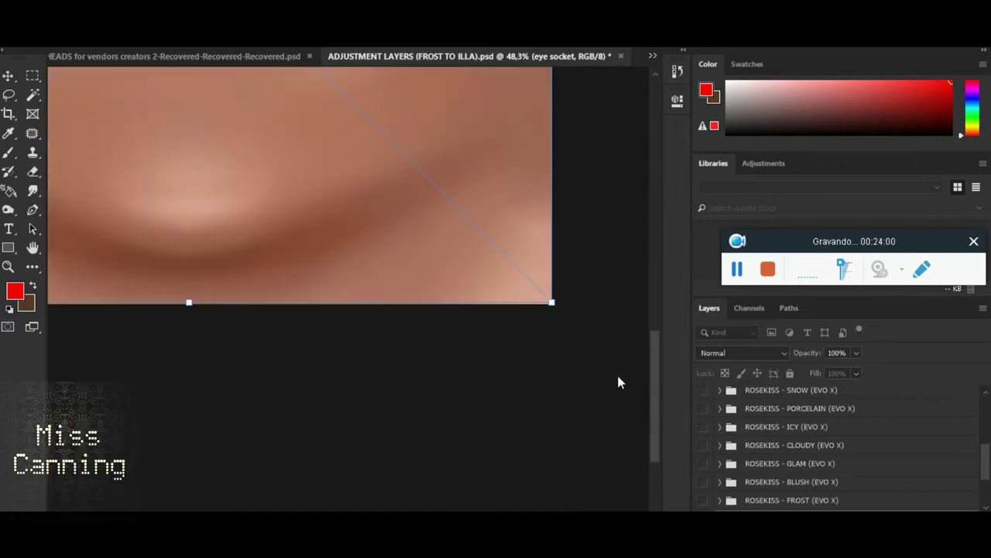
{"action": "scroll", "coordinate": [191, 329], "scroll_direction": "up", "scroll_amount": 1}
{"action": "scroll", "coordinate": [221, 336], "scroll_direction": "up", "scroll_amount": 1}
{"action": "left_click_drag", "start_coordinate": [189, 296], "coordinate": [214, 309]}
{"action": "scroll", "coordinate": [256, 321], "scroll_direction": "down", "scroll_amount": 1}
{"action": "key", "text": "ctrl+0"}
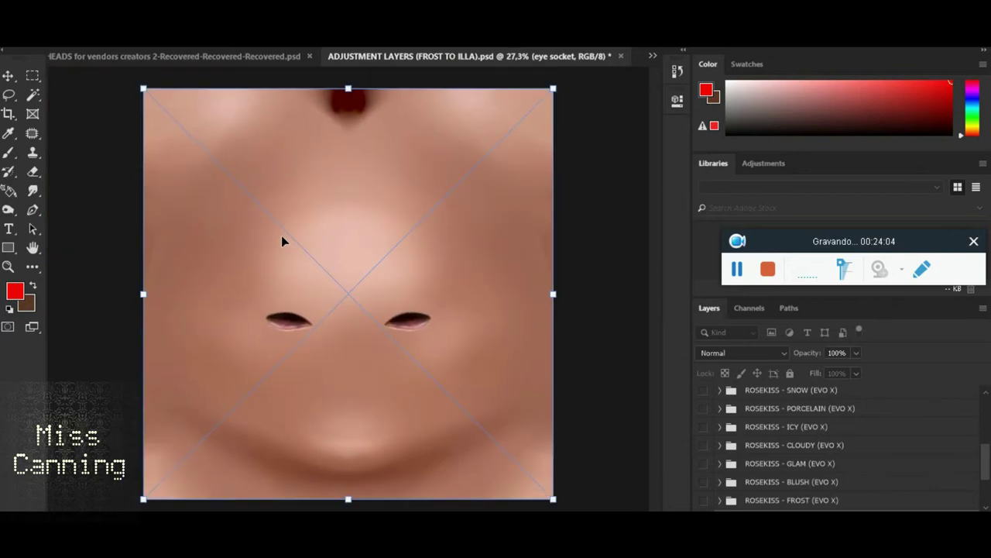
{"action": "scroll", "coordinate": [137, 279], "scroll_direction": "up", "scroll_amount": 1}
{"action": "scroll", "coordinate": [130, 287], "scroll_direction": "up", "scroll_amount": 1}
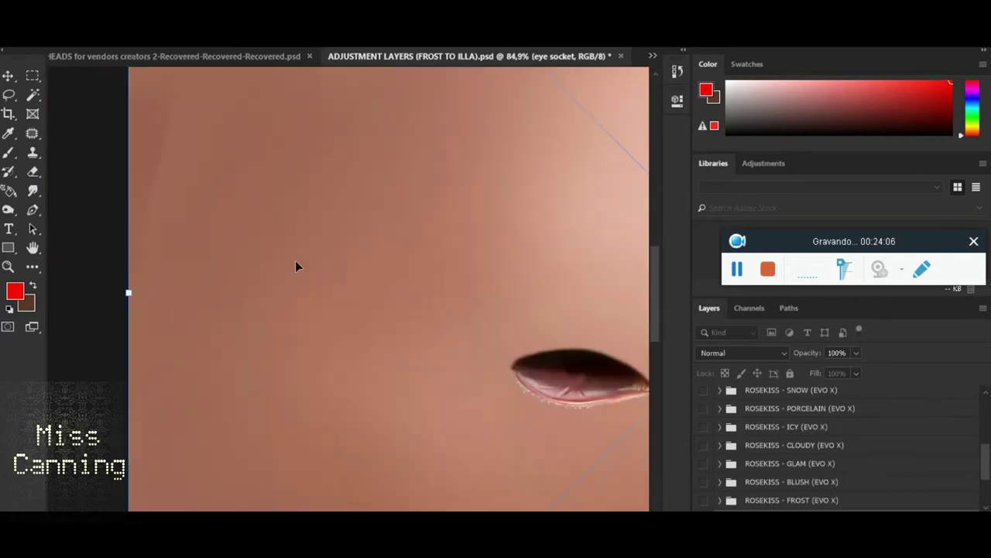
{"action": "scroll", "coordinate": [295, 260], "scroll_direction": "down", "scroll_amount": 1}
{"action": "scroll", "coordinate": [477, 238], "scroll_direction": "down", "scroll_amount": 2}
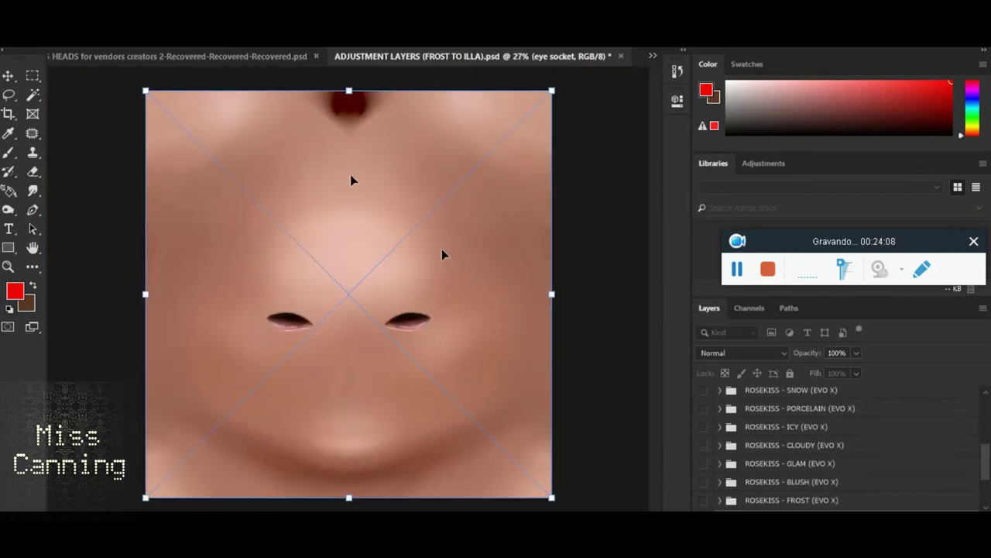
{"action": "scroll", "coordinate": [352, 177], "scroll_direction": "up", "scroll_amount": 2}
{"action": "left_click_drag", "start_coordinate": [661, 258], "coordinate": [653, 210]}
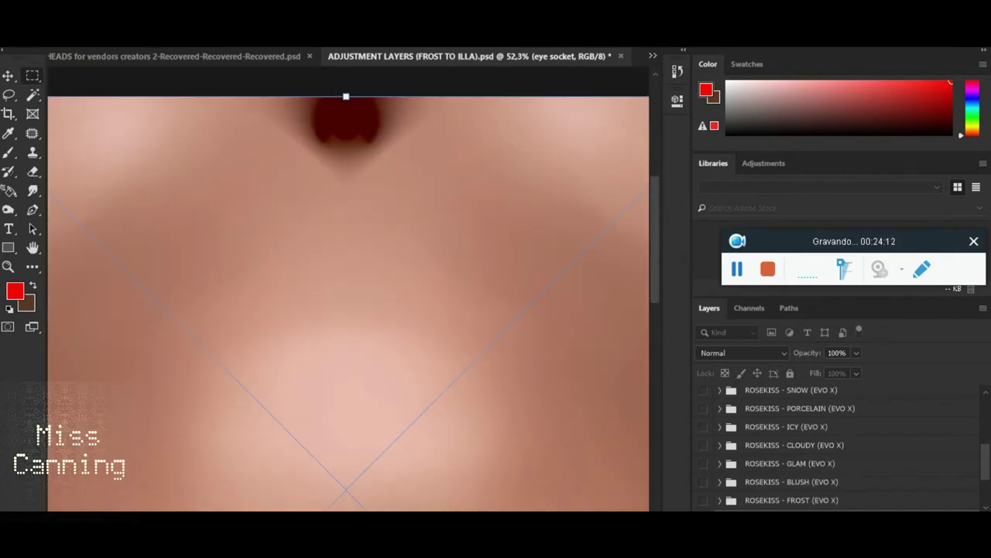
{"action": "scroll", "coordinate": [472, 294], "scroll_direction": "down", "scroll_amount": 1}
{"action": "scroll", "coordinate": [474, 335], "scroll_direction": "down", "scroll_amount": 4}
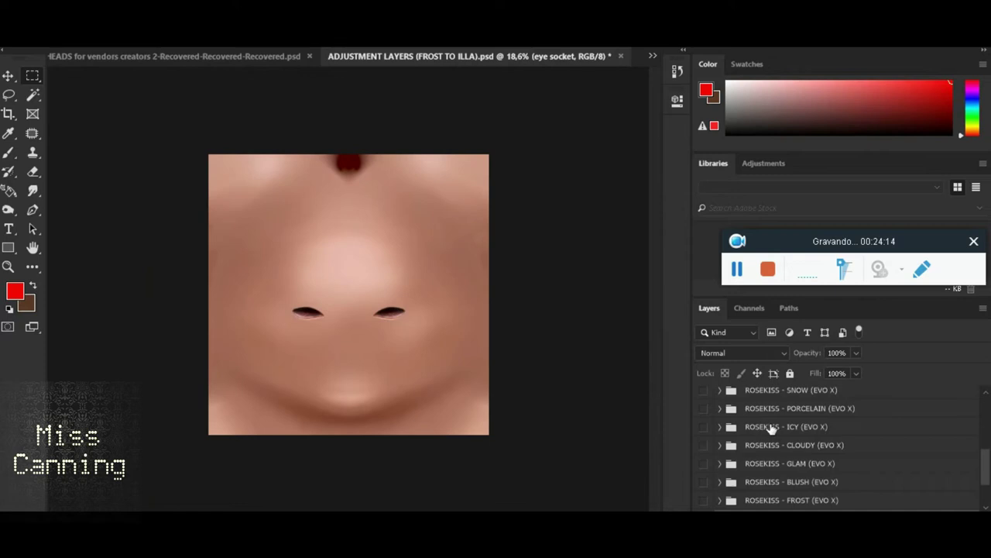
{"action": "scroll", "coordinate": [771, 430], "scroll_direction": "down", "scroll_amount": 4}
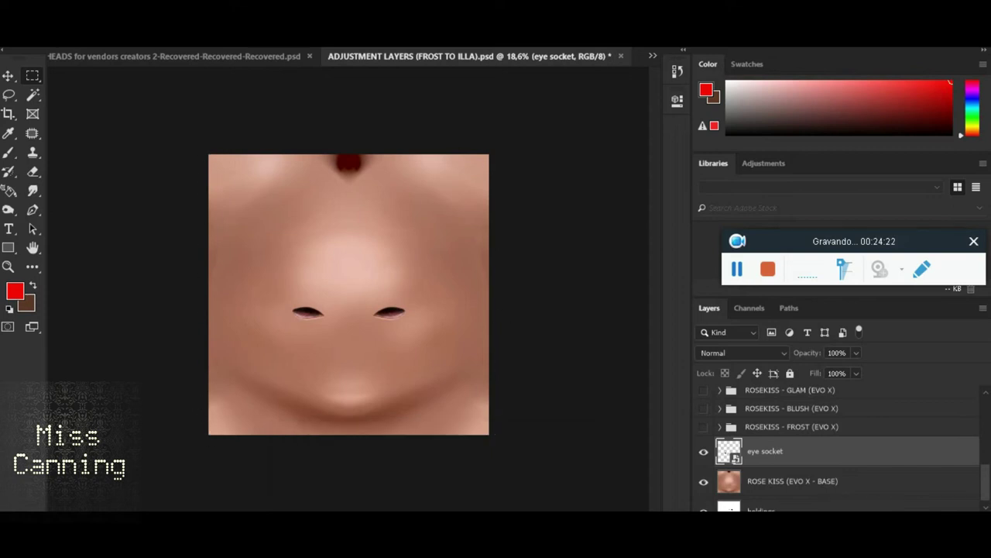
Select CHERRY snow BROWS and CHERRY sienna BROWS together and drag both into Photoshop.
{"action": "left_click", "coordinate": [516, 480]}
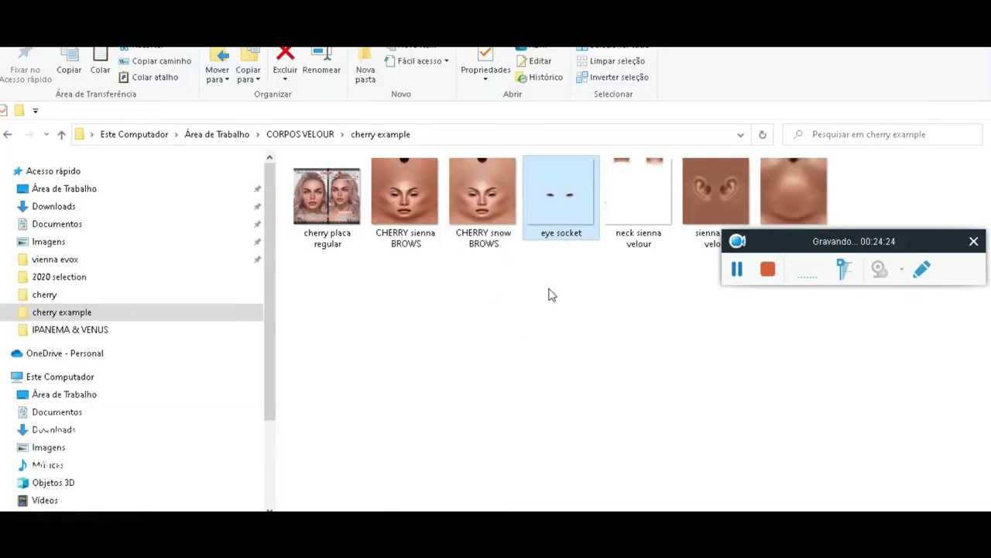
{"action": "left_click", "coordinate": [478, 217]}
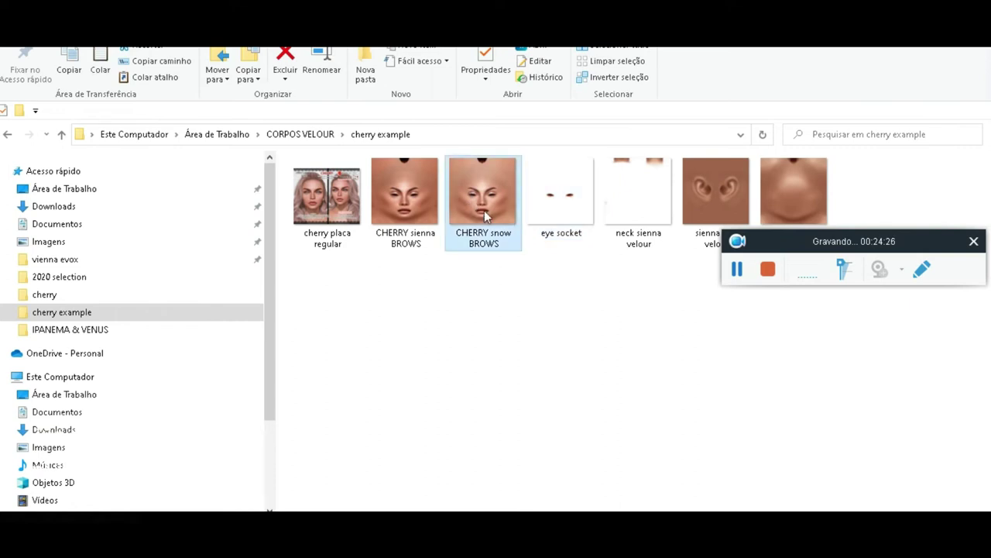
{"action": "left_click", "coordinate": [405, 198], "text": "ctrl"}
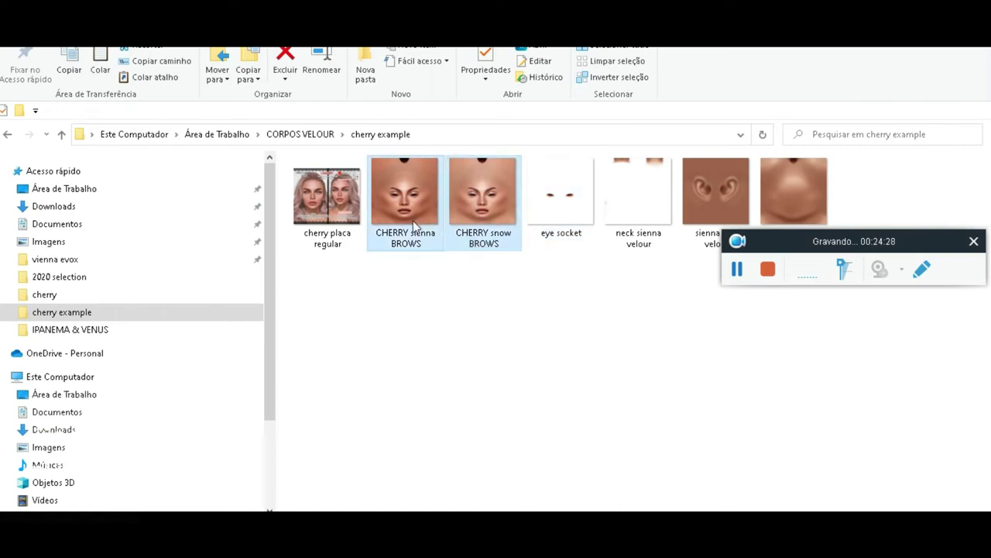
{"action": "mouse_move", "coordinate": [477, 222]}
{"action": "left_mouse_down"}
{"action": "mouse_move", "coordinate": [564, 438]}
{"action": "mouse_move", "coordinate": [471, 511]}
{"action": "mouse_move", "coordinate": [455, 378]}
{"action": "left_mouse_up"}
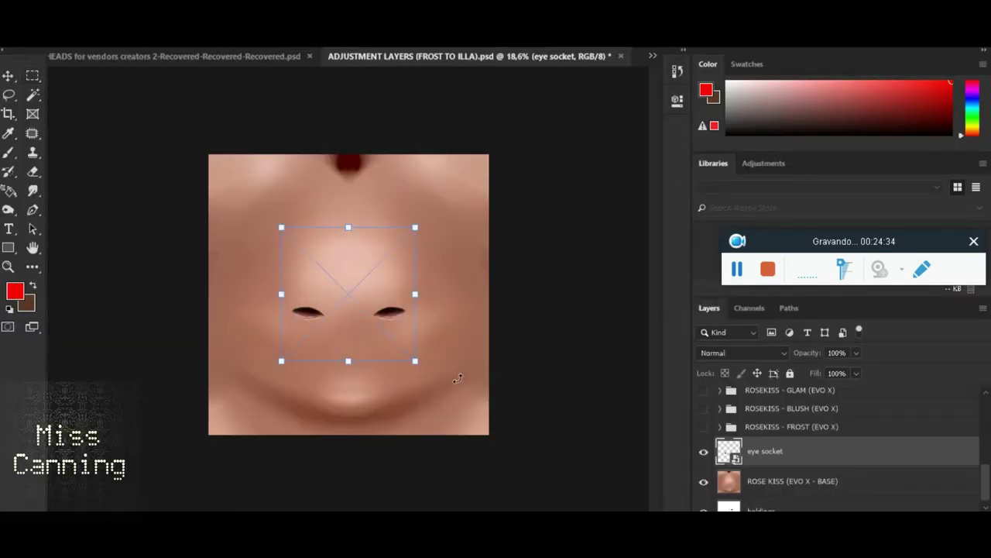
Commit the eye socket layer, then stretch CHERRY snow BROWS to every canvas edge.
{"action": "key", "text": "Return"}
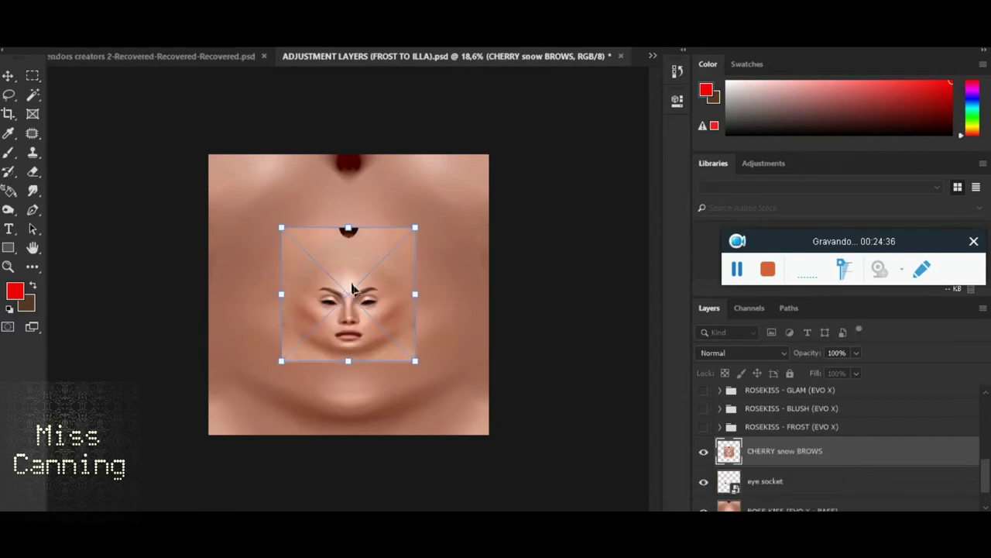
{"action": "scroll", "coordinate": [295, 208], "scroll_direction": "up", "scroll_amount": 2}
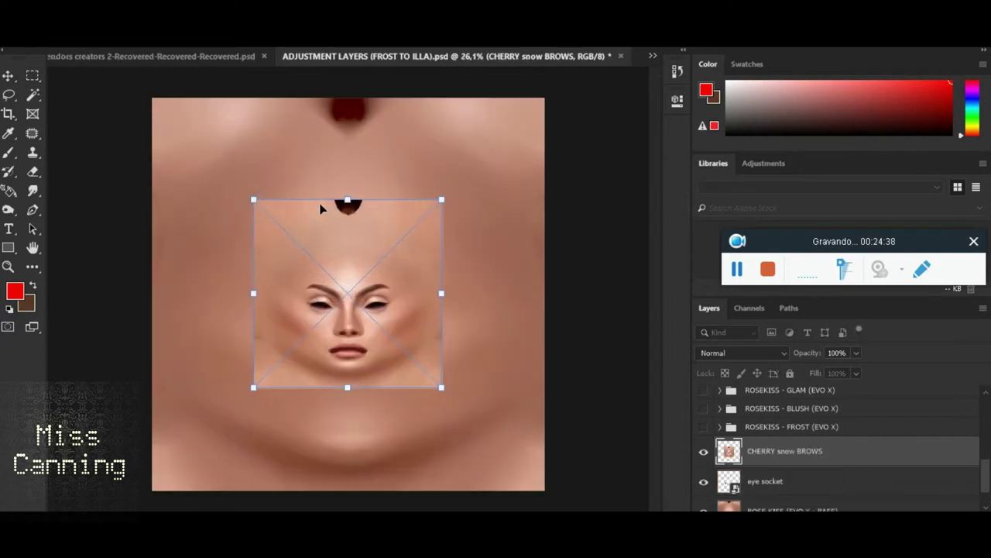
{"action": "left_click_drag", "start_coordinate": [254, 199], "coordinate": [149, 96]}
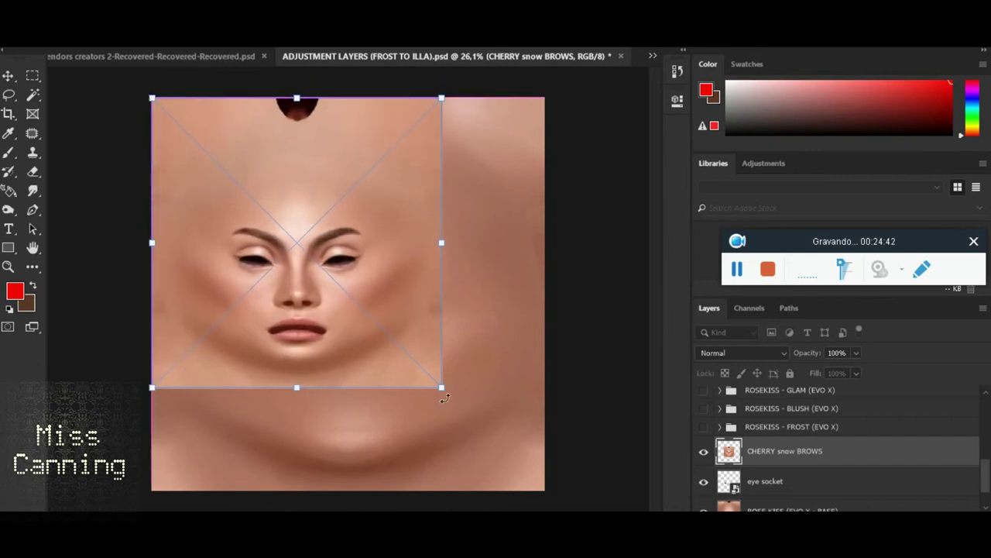
{"action": "left_click_drag", "start_coordinate": [516, 465], "coordinate": [545, 488]}
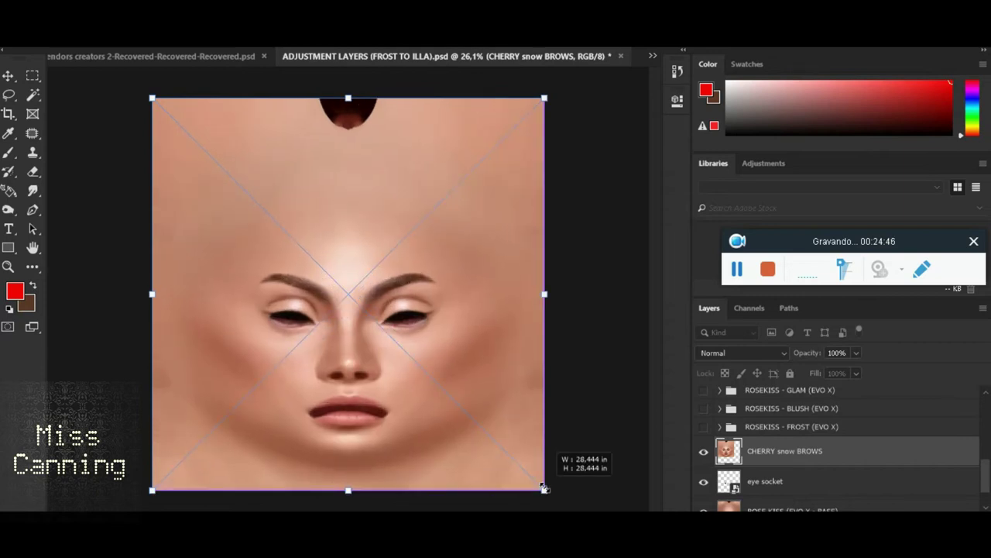
{"action": "scroll", "coordinate": [581, 332], "scroll_direction": "up", "scroll_amount": 1}
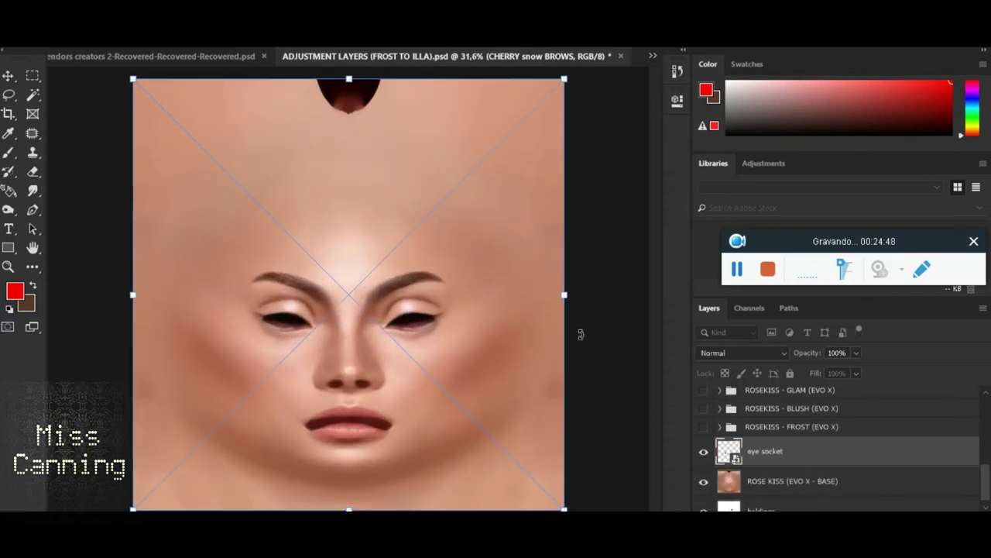
{"action": "scroll", "coordinate": [579, 310], "scroll_direction": "up", "scroll_amount": 3}
{"action": "scroll", "coordinate": [578, 290], "scroll_direction": "up", "scroll_amount": 2}
{"action": "scroll", "coordinate": [620, 281], "scroll_direction": "up", "scroll_amount": 1}
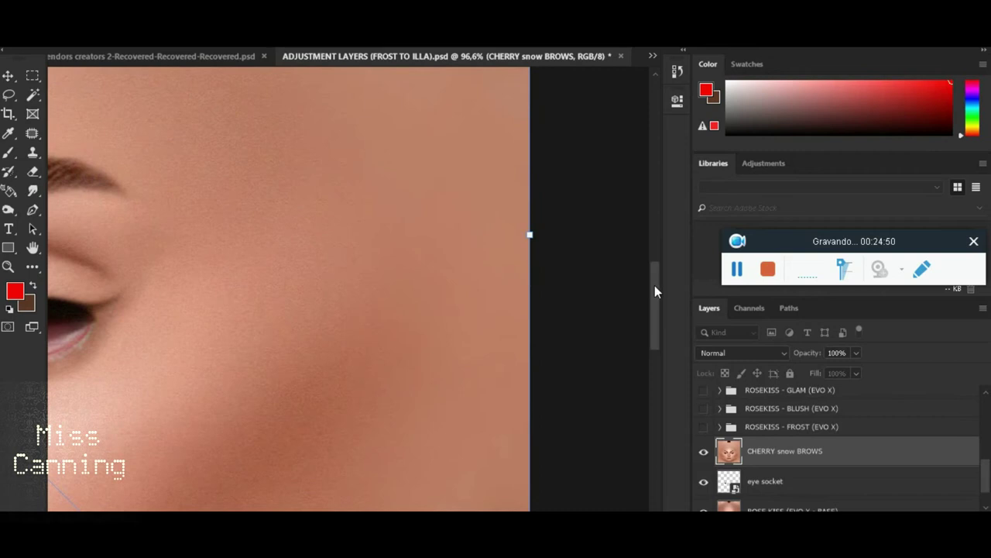
{"action": "left_click_drag", "start_coordinate": [648, 199], "coordinate": [650, 153]}
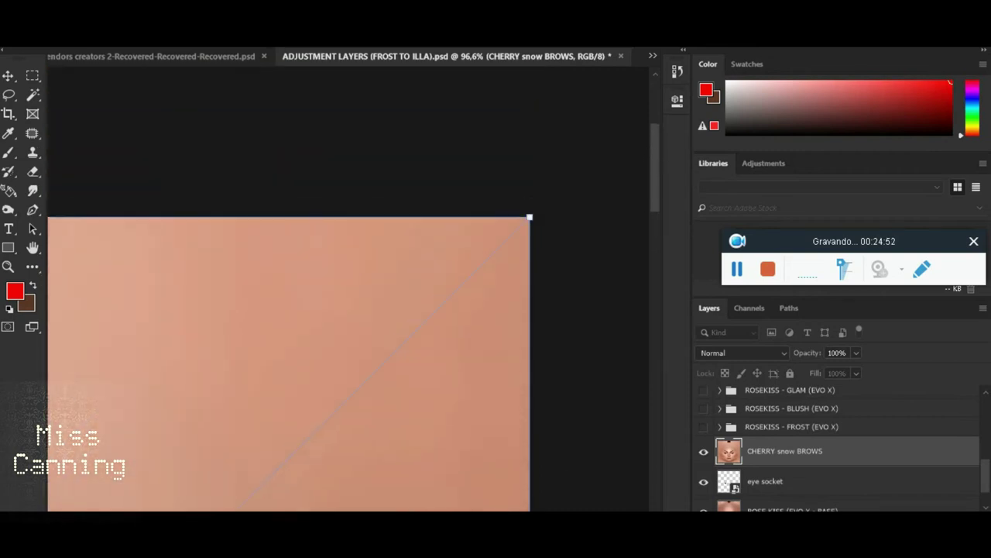
{"action": "scroll", "coordinate": [348, 364], "scroll_direction": "left", "scroll_amount": 10}
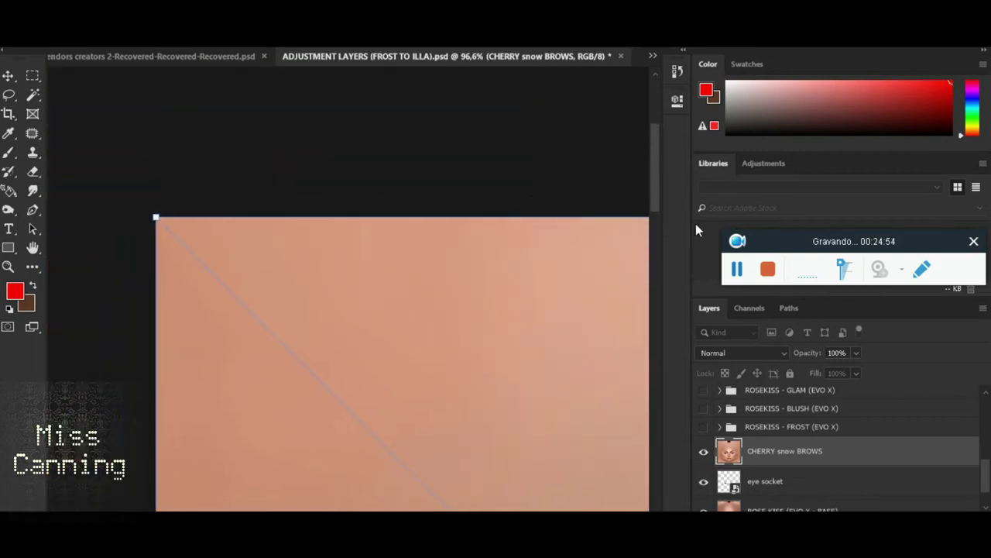
{"action": "mouse_move", "coordinate": [646, 156]}
{"action": "left_mouse_down"}
{"action": "mouse_move", "coordinate": [652, 202]}
{"action": "mouse_move", "coordinate": [630, 391]}
{"action": "left_mouse_up"}
{"action": "scroll", "coordinate": [605, 265], "scroll_direction": "up", "scroll_amount": 1}
Apply the snow brows resize, then move and enlarge the CHERRY sienna BROWS face toward full canvas.
{"action": "key", "text": "Return"}
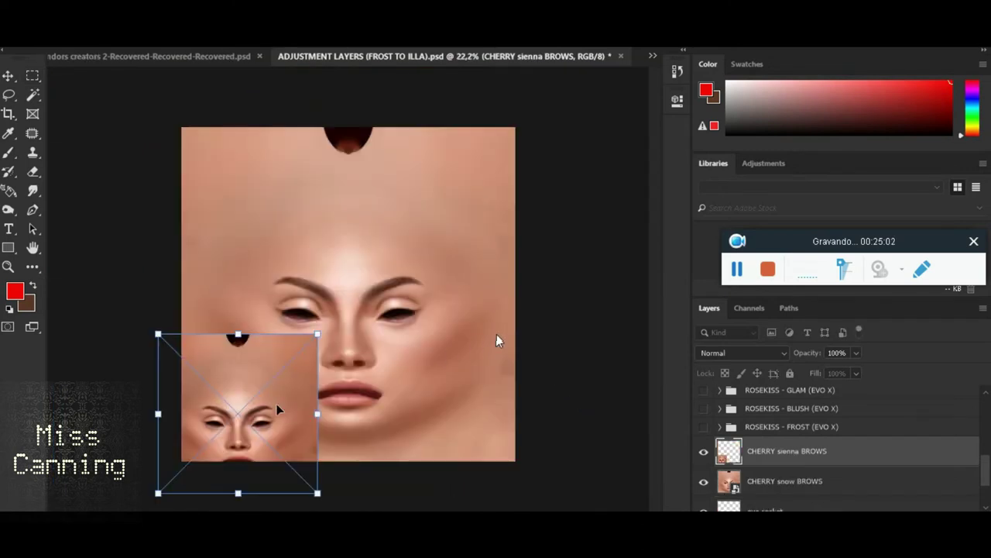
{"action": "left_click_drag", "start_coordinate": [282, 398], "coordinate": [313, 358]}
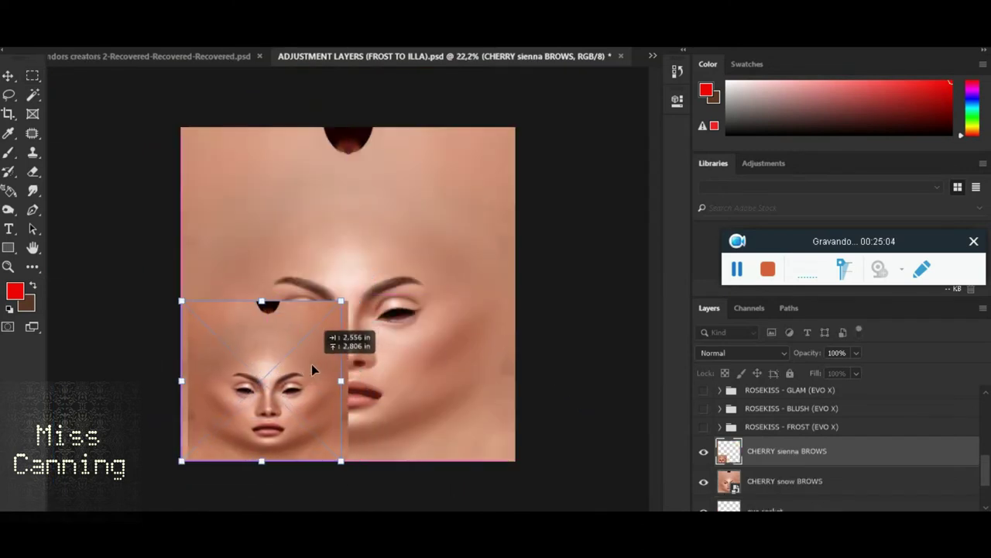
{"action": "mouse_move", "coordinate": [344, 301]}
{"action": "left_mouse_down"}
{"action": "mouse_move", "coordinate": [479, 172]}
{"action": "mouse_move", "coordinate": [513, 155]}
{"action": "left_mouse_up"}
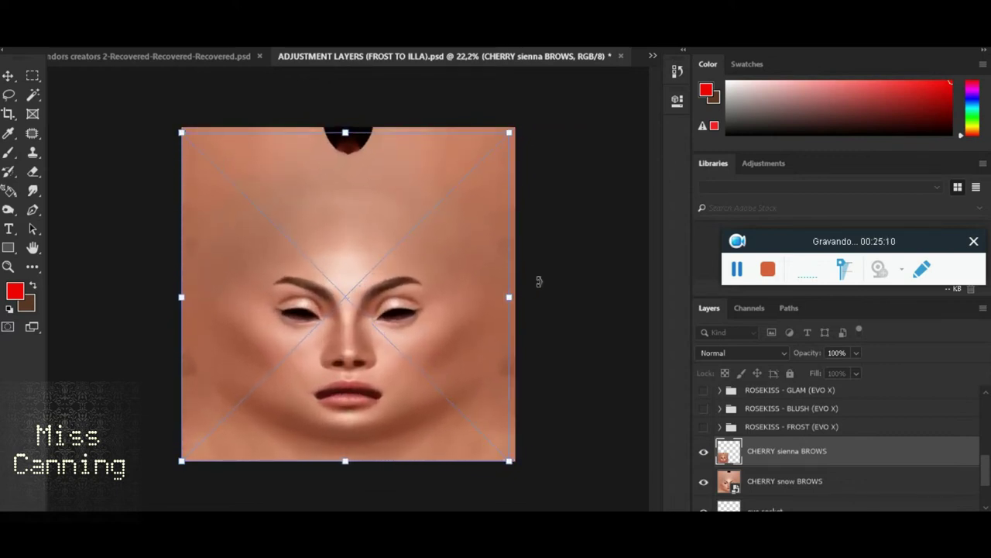
{"action": "scroll", "coordinate": [537, 278], "scroll_direction": "up", "scroll_amount": 2}
{"action": "scroll", "coordinate": [537, 277], "scroll_direction": "up", "scroll_amount": 2}
{"action": "scroll", "coordinate": [555, 287], "scroll_direction": "up", "scroll_amount": 2}
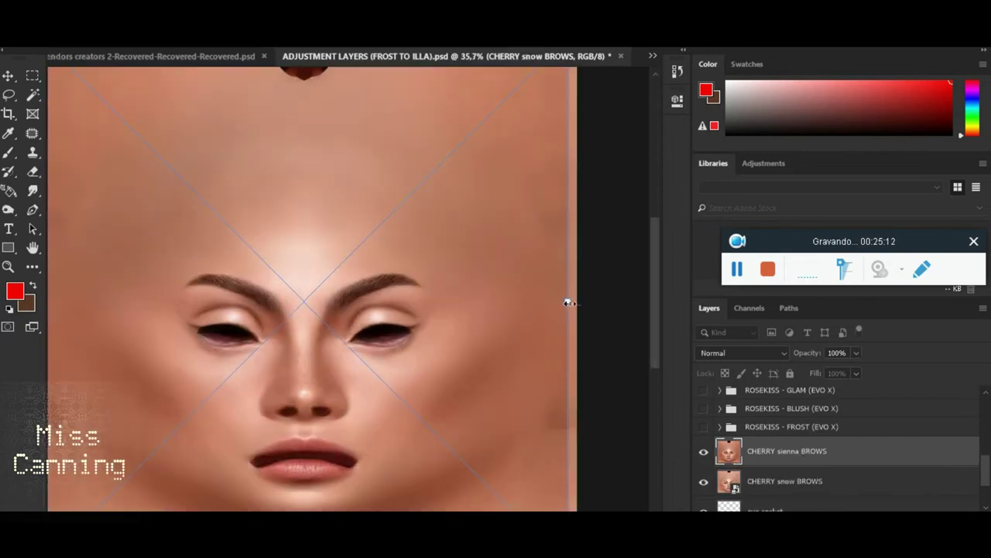
Align the sienna face's right, top and bottom edges with the canvas edges.
{"action": "left_click_drag", "start_coordinate": [567, 303], "coordinate": [576, 302]}
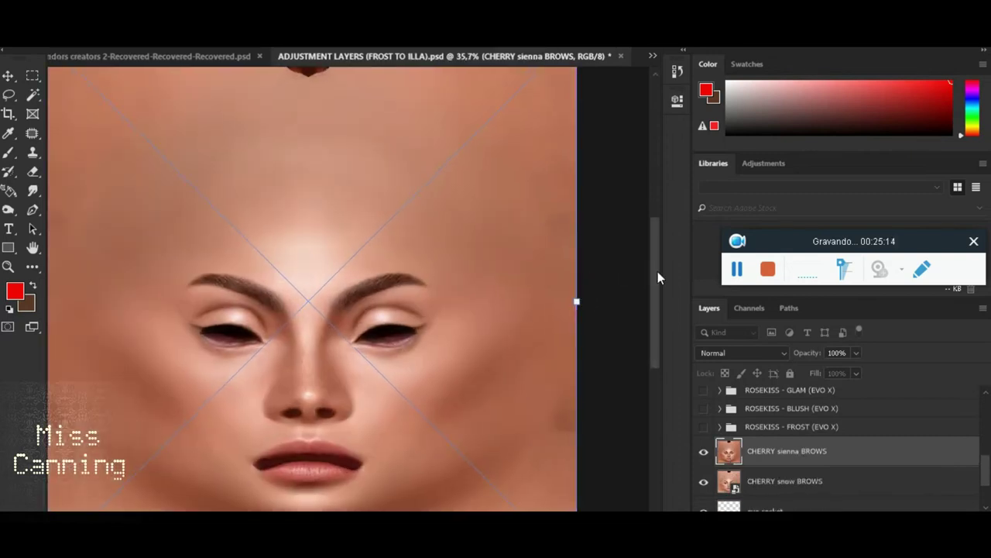
{"action": "scroll", "coordinate": [658, 271], "scroll_direction": "up", "scroll_amount": 3}
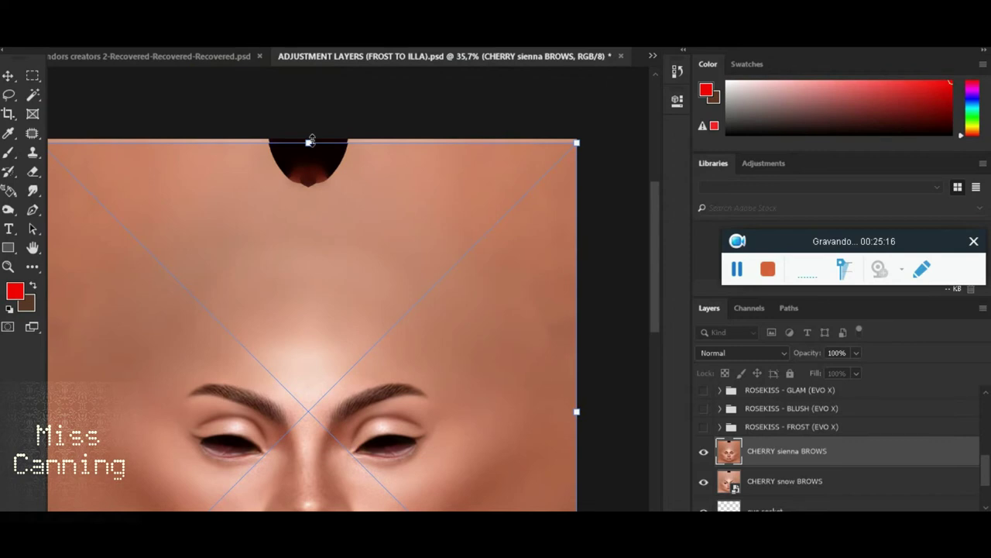
{"action": "left_click_drag", "start_coordinate": [310, 141], "coordinate": [310, 139]}
{"action": "scroll", "coordinate": [327, 309], "scroll_direction": "down", "scroll_amount": 5}
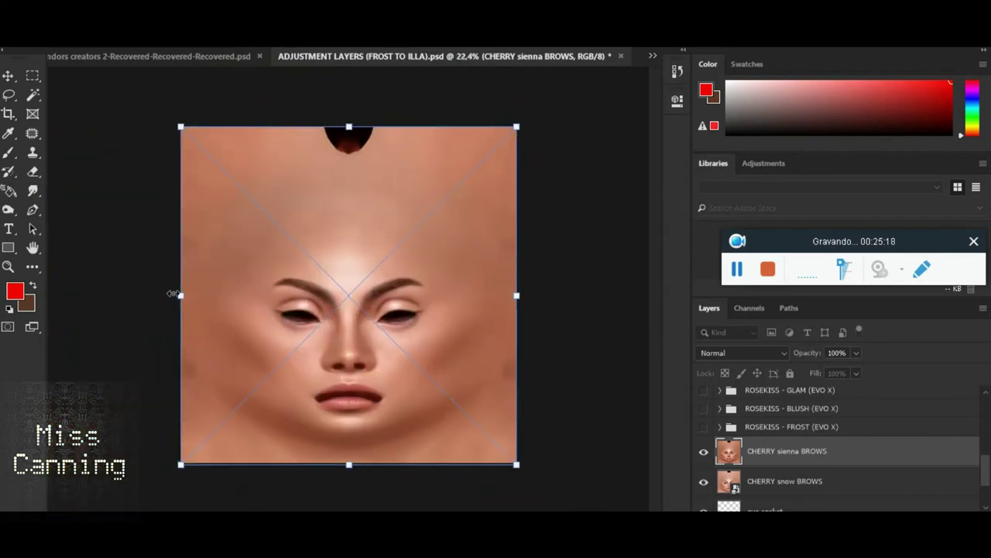
{"action": "scroll", "coordinate": [172, 294], "scroll_direction": "up", "scroll_amount": 4}
{"action": "scroll", "coordinate": [655, 247], "scroll_direction": "down", "scroll_amount": 3}
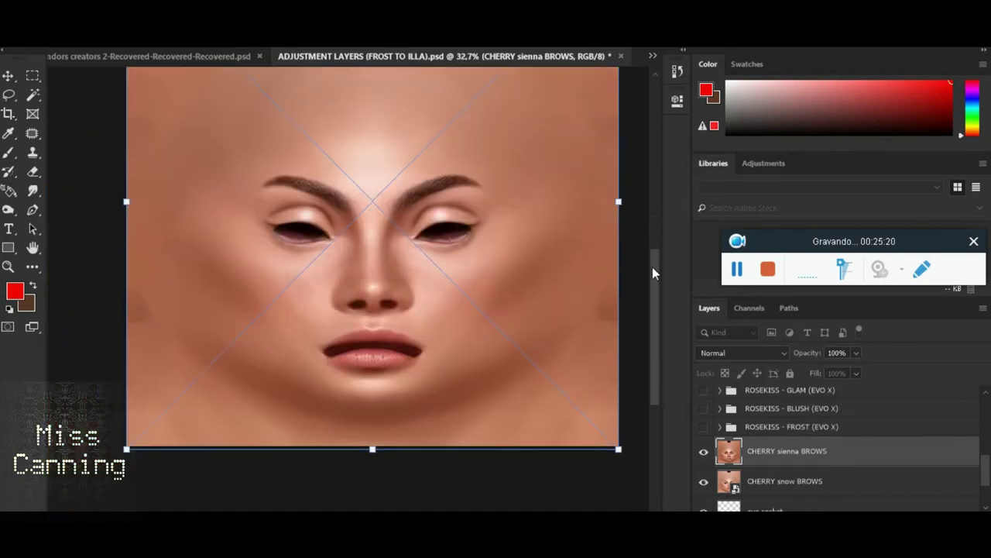
{"action": "scroll", "coordinate": [409, 386], "scroll_direction": "up", "scroll_amount": 2}
{"action": "left_click_drag", "start_coordinate": [358, 448], "coordinate": [358, 443]}
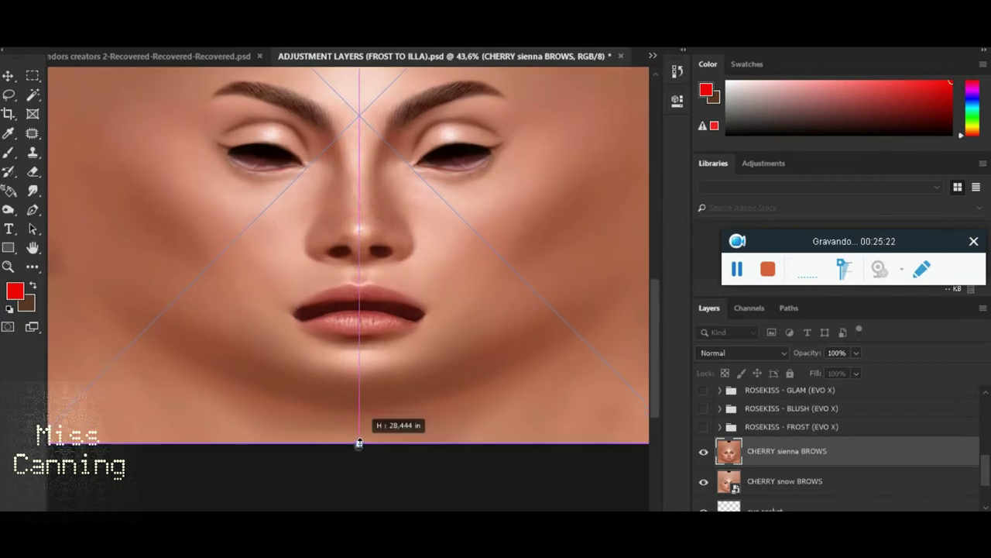
{"action": "scroll", "coordinate": [376, 464], "scroll_direction": "right", "scroll_amount": 4}
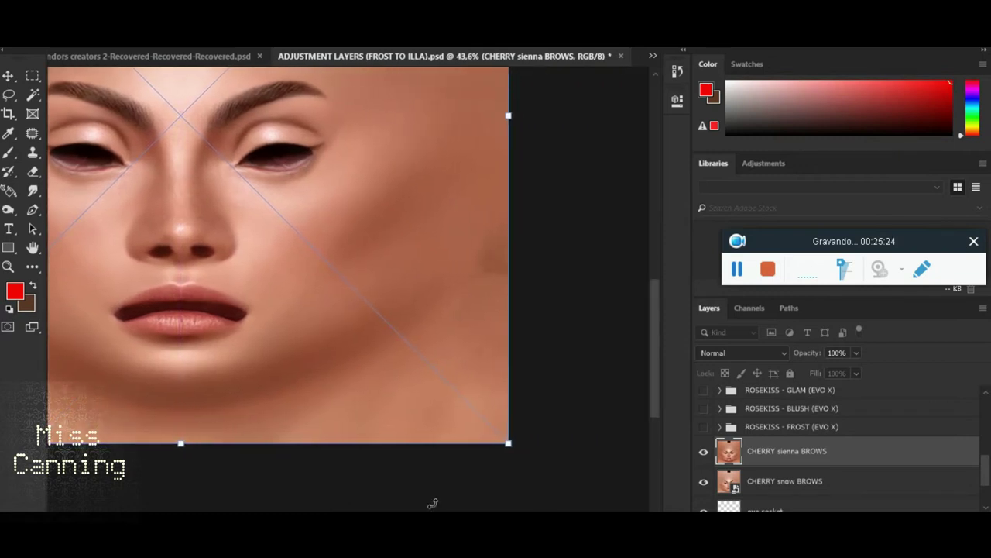
{"action": "scroll", "coordinate": [509, 458], "scroll_direction": "up", "scroll_amount": 3}
{"action": "scroll", "coordinate": [524, 452], "scroll_direction": "up", "scroll_amount": 6}
{"action": "scroll", "coordinate": [530, 436], "scroll_direction": "up", "scroll_amount": 1}
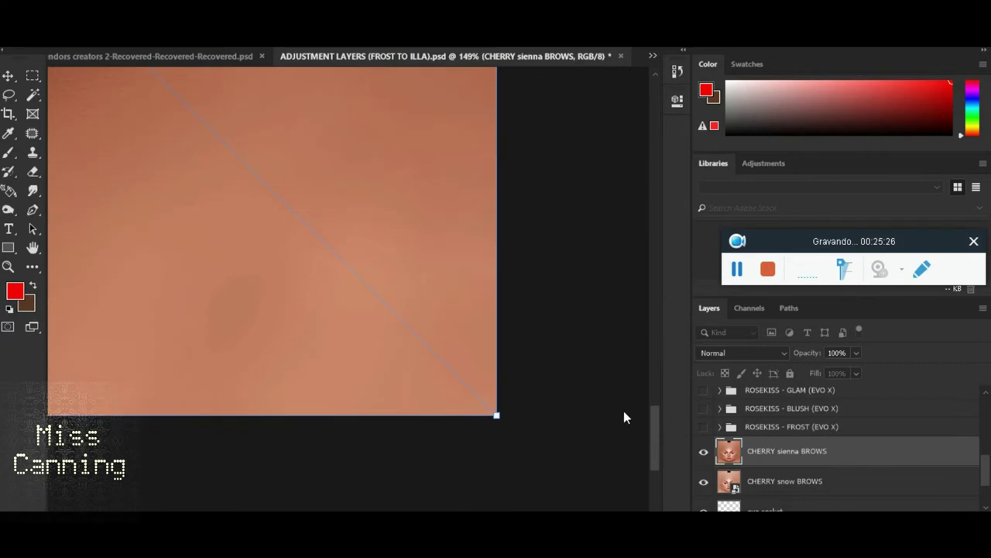
{"action": "left_click_drag", "start_coordinate": [655, 429], "coordinate": [635, 137]}
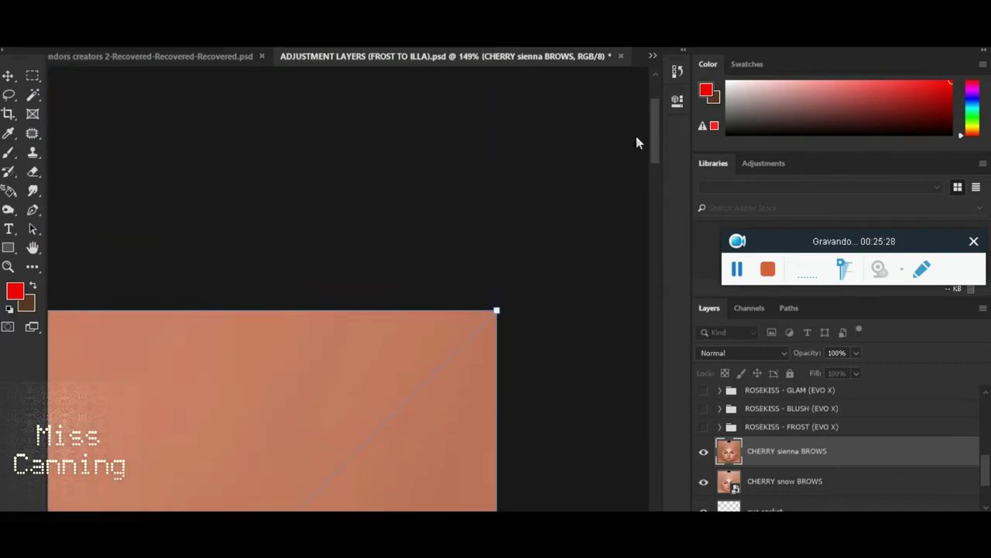
{"action": "scroll", "coordinate": [343, 454], "scroll_direction": "down", "scroll_amount": 3}
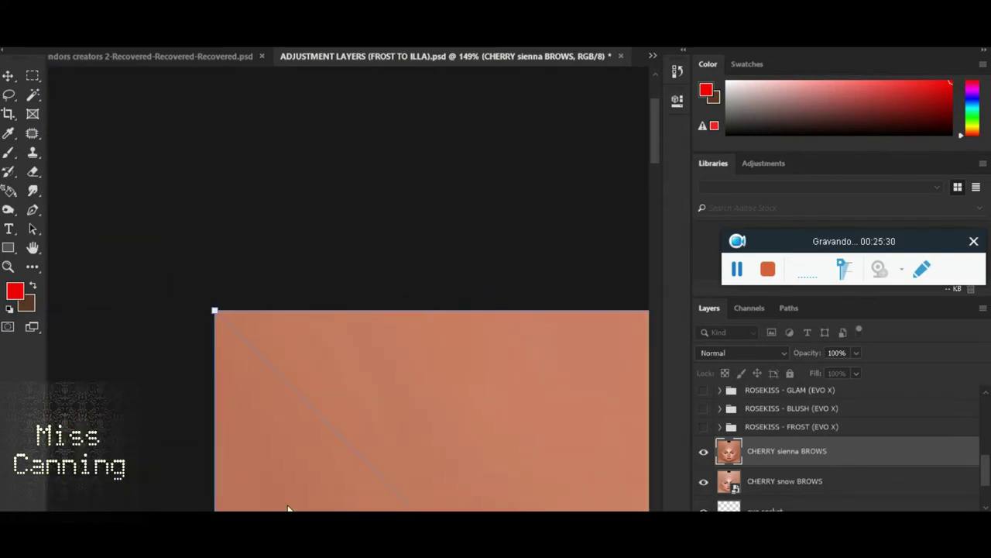
{"action": "scroll", "coordinate": [522, 346], "scroll_direction": "down", "scroll_amount": 3}
{"action": "scroll", "coordinate": [522, 346], "scroll_direction": "down", "scroll_amount": 2}
{"action": "scroll", "coordinate": [534, 341], "scroll_direction": "down", "scroll_amount": 3}
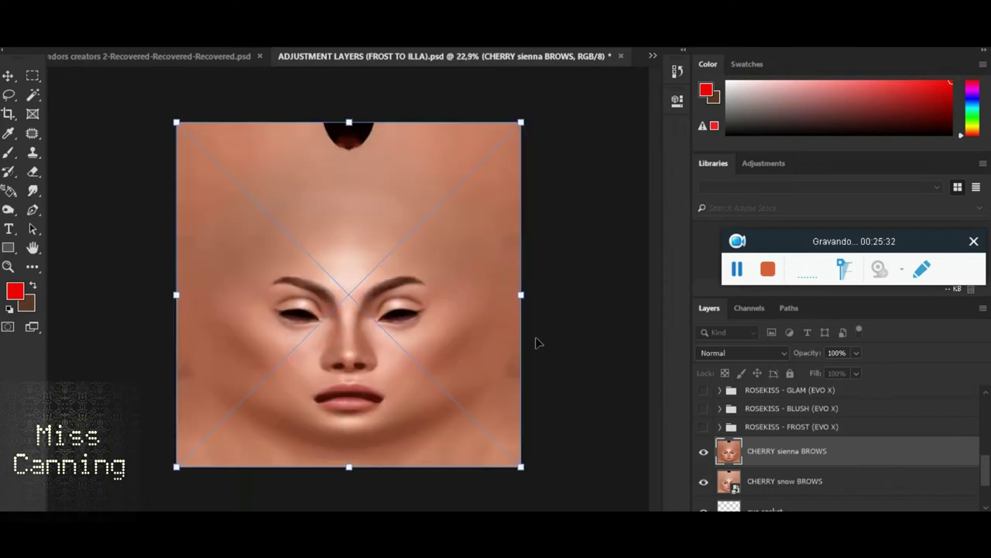
{"action": "scroll", "coordinate": [534, 341], "scroll_direction": "down", "scroll_amount": 1}
{"action": "scroll", "coordinate": [416, 313], "scroll_direction": "up", "scroll_amount": 1}
Commit the sienna brows resize and rasterize both CHERRY BROWS layers.
{"action": "key", "text": "Return"}
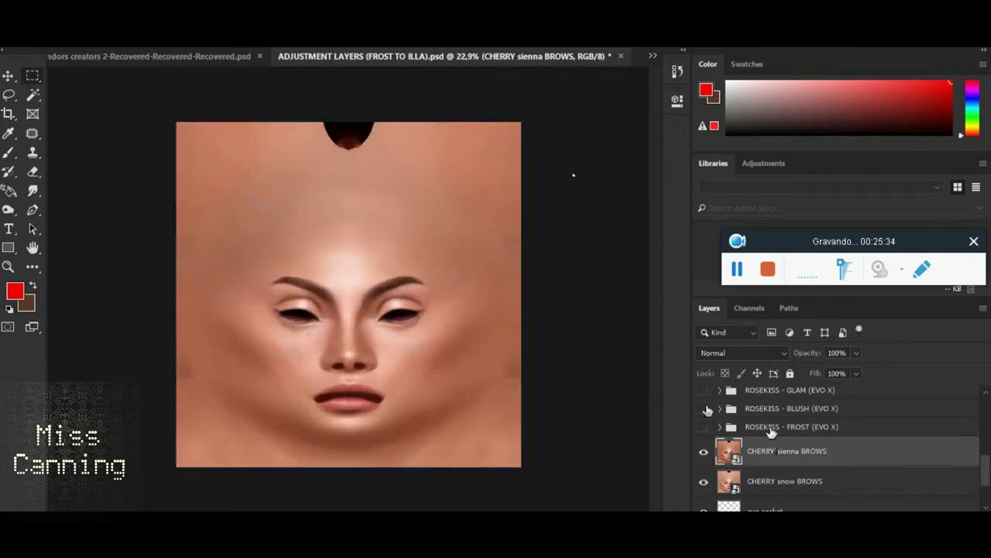
{"action": "left_click", "coordinate": [33, 171]}
{"action": "left_click", "coordinate": [479, 242]}
{"action": "left_click", "coordinate": [476, 223]}
{"action": "left_click", "coordinate": [806, 481]}
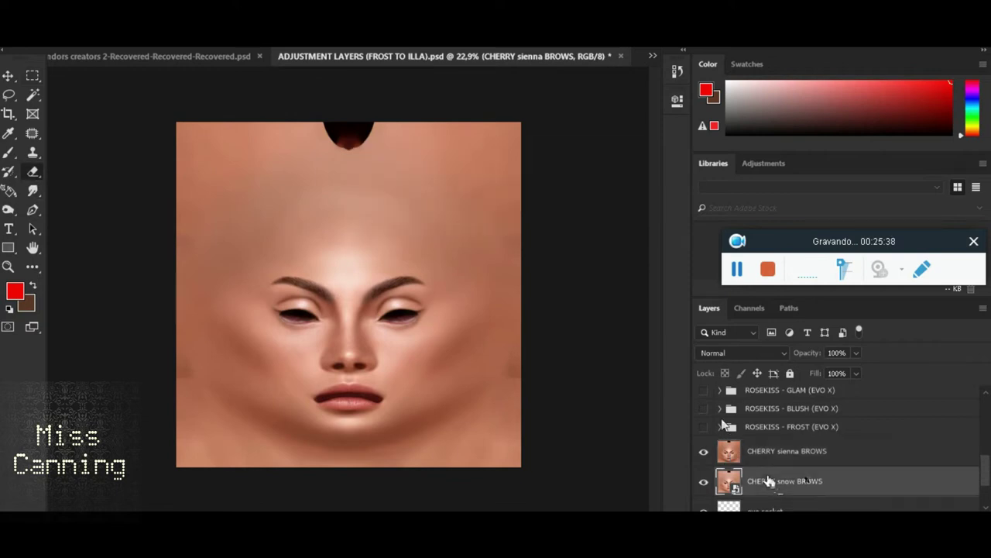
{"action": "left_click", "coordinate": [442, 326]}
{"action": "left_click", "coordinate": [465, 224]}
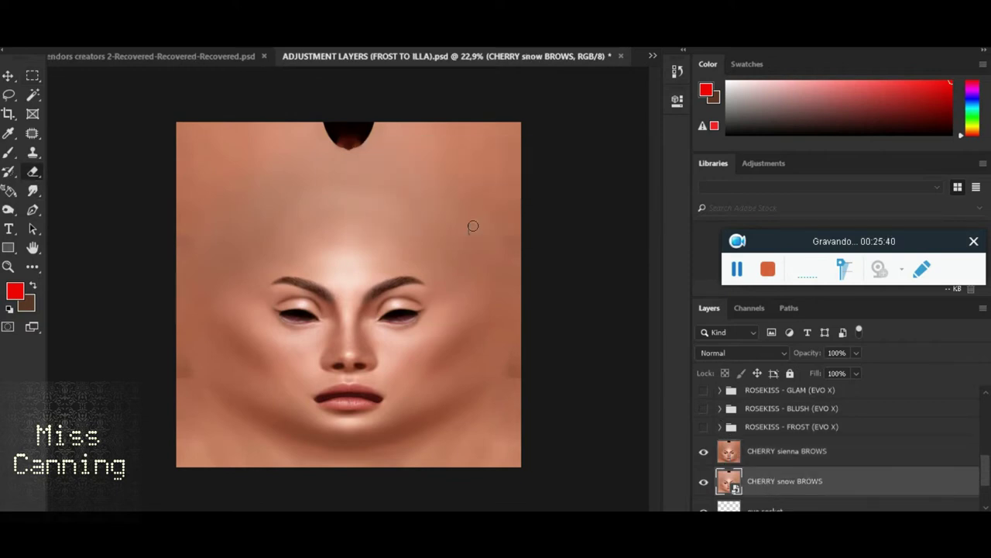
Copy an elliptical area around the sienna face to Layer 1 and hide CHERRY sienna BROWS.
{"action": "left_click", "coordinate": [760, 457]}
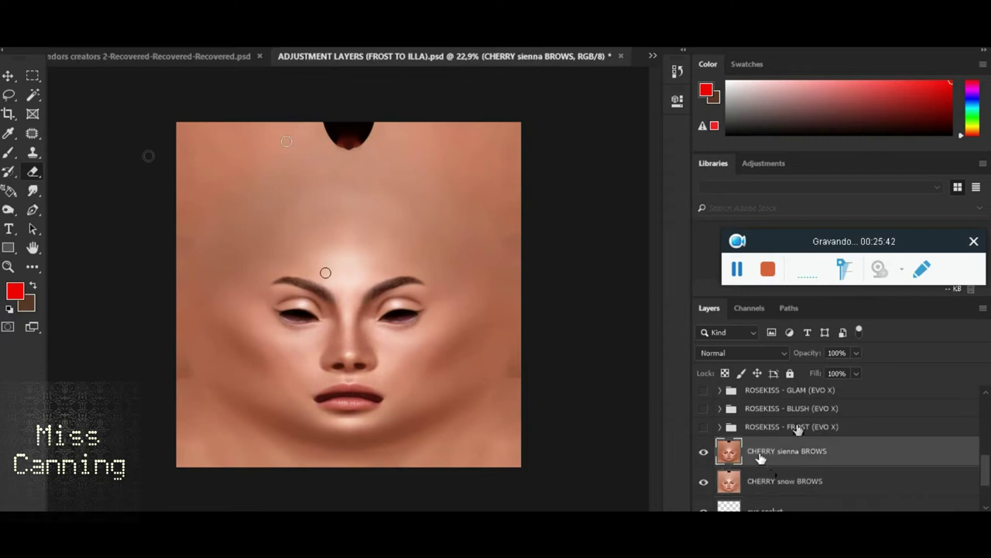
{"action": "left_click_drag", "start_coordinate": [32, 75], "coordinate": [90, 81]}
{"action": "left_click_drag", "start_coordinate": [217, 184], "coordinate": [496, 446]}
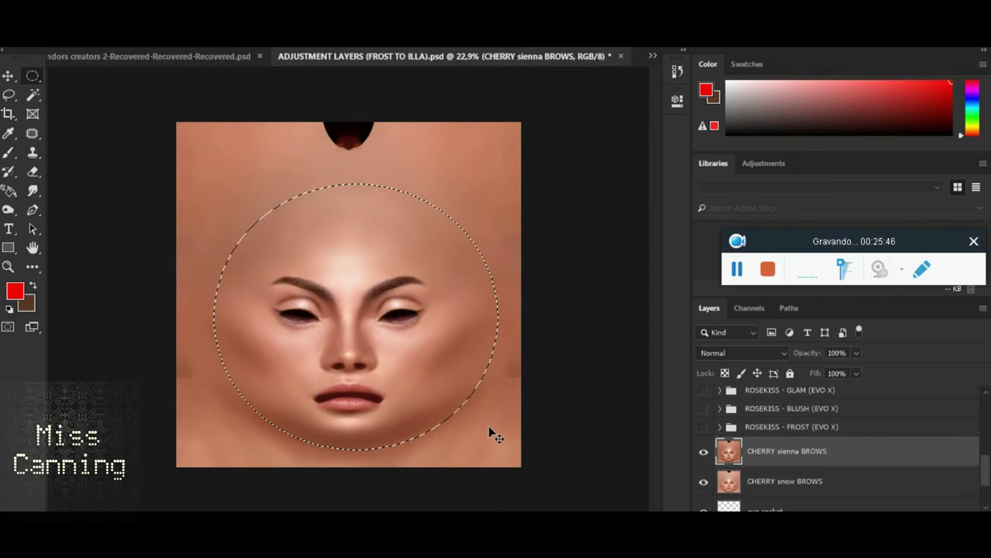
{"action": "key", "text": "ctrl+j"}
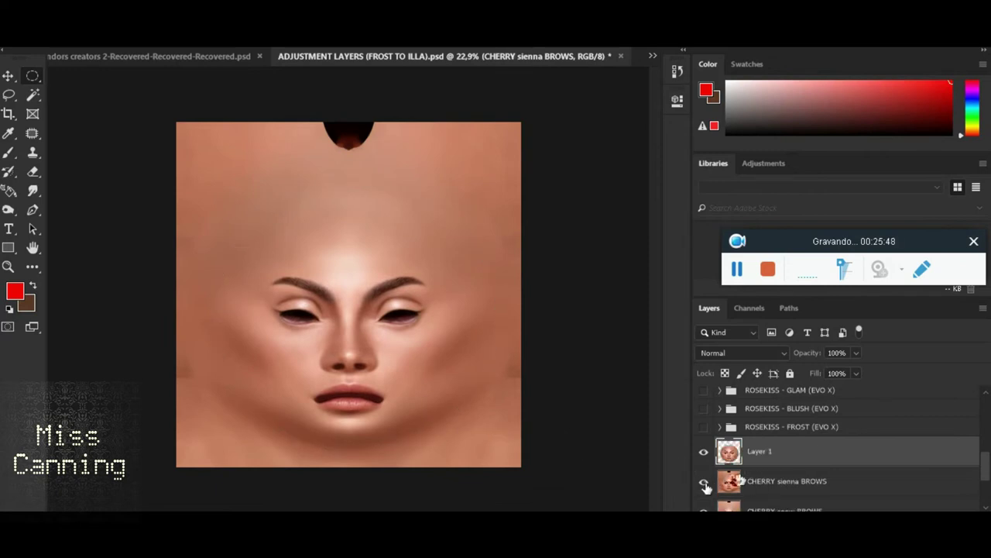
{"action": "left_click", "coordinate": [703, 482]}
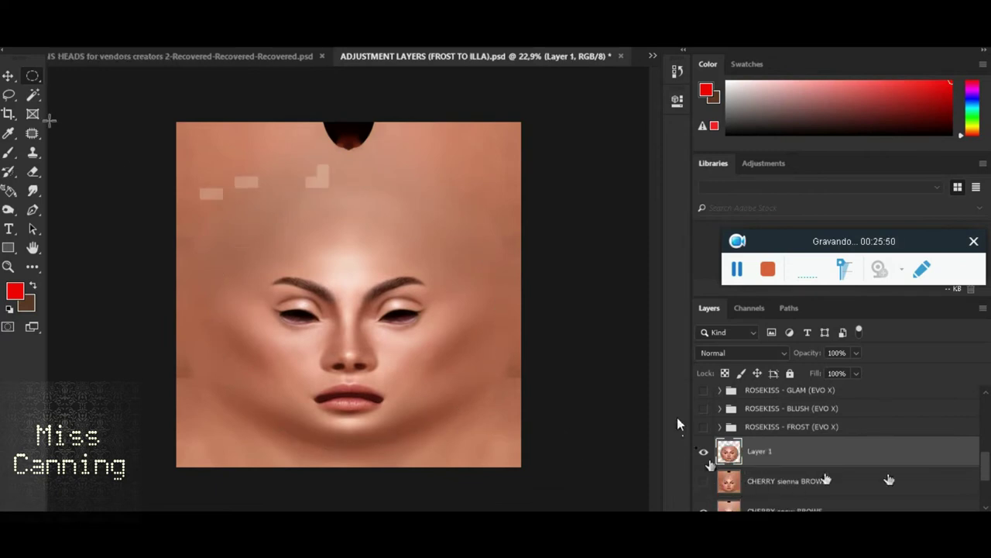
{"action": "key", "text": "v"}
{"action": "left_click_drag", "start_coordinate": [346, 277], "coordinate": [356, 288]}
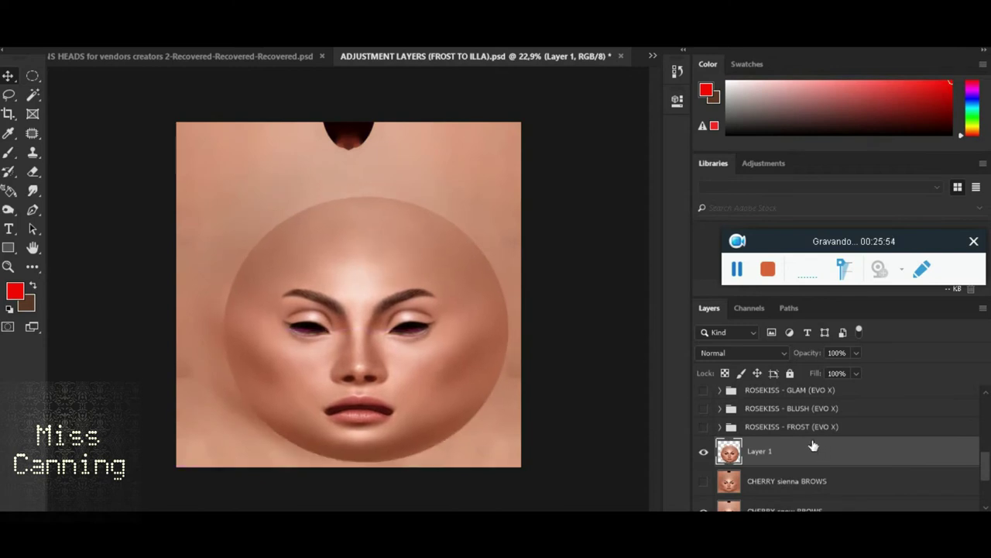
Move Layer 1 below the eye socket layer and shift its face artwork up about 10 px.
{"action": "scroll", "coordinate": [757, 465], "scroll_direction": "down", "scroll_amount": 3}
{"action": "scroll", "coordinate": [706, 432], "scroll_direction": "up", "scroll_amount": 2}
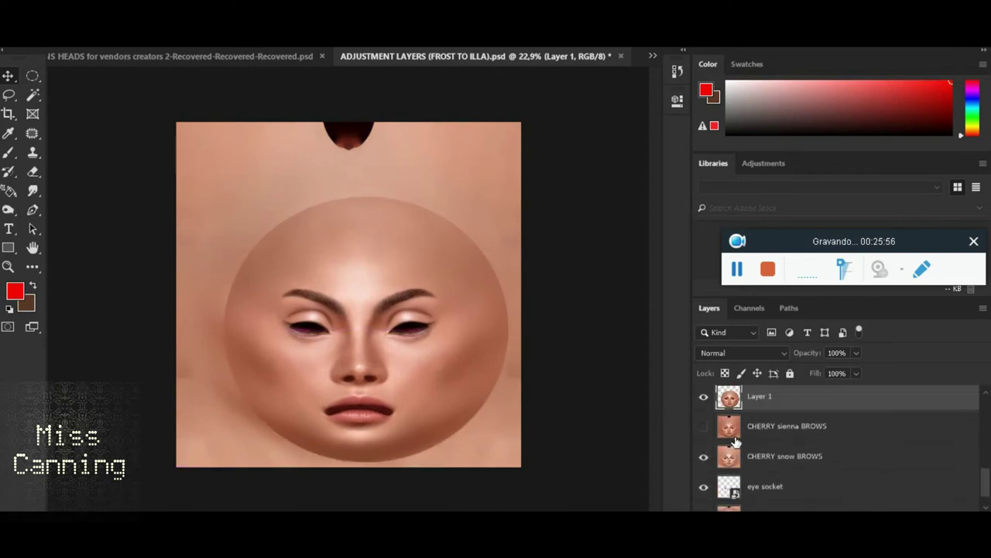
{"action": "left_click_drag", "start_coordinate": [753, 489], "coordinate": [732, 469]}
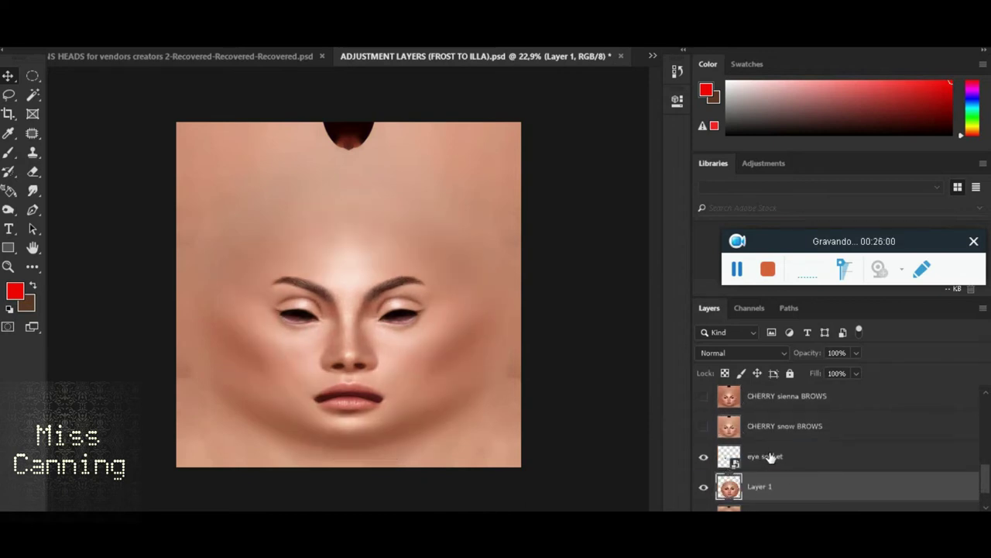
{"action": "scroll", "coordinate": [468, 393], "scroll_direction": "up", "scroll_amount": 2}
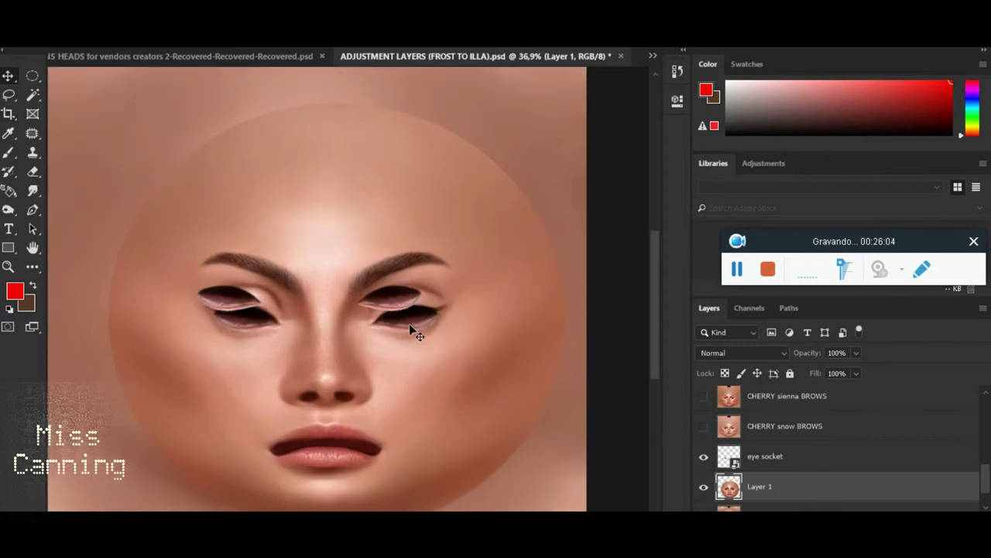
{"action": "left_click_drag", "start_coordinate": [490, 403], "coordinate": [468, 379]}
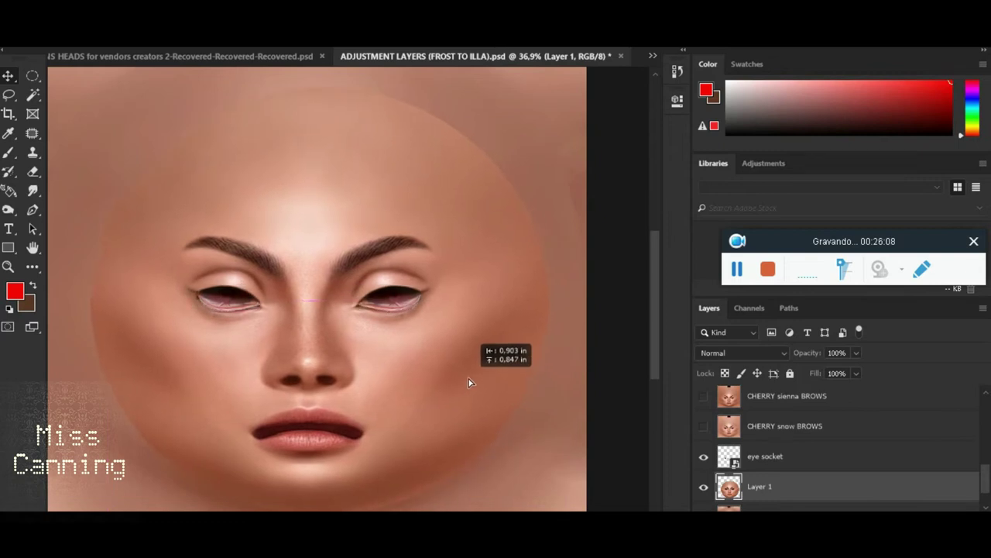
{"action": "left_click_drag", "start_coordinate": [468, 379], "coordinate": [471, 381]}
{"action": "scroll", "coordinate": [385, 358], "scroll_direction": "up", "scroll_amount": 3}
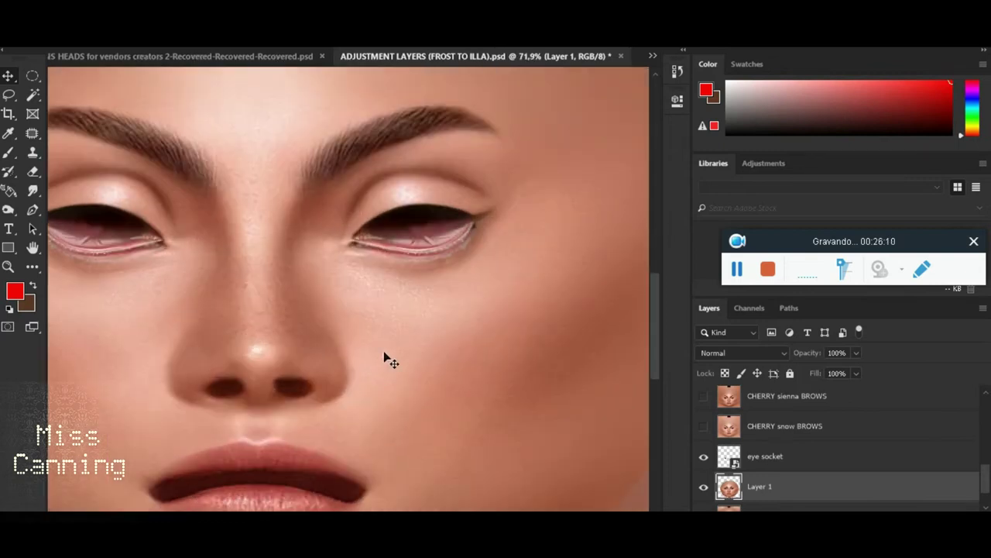
{"action": "left_click_drag", "start_coordinate": [389, 347], "coordinate": [386, 342]}
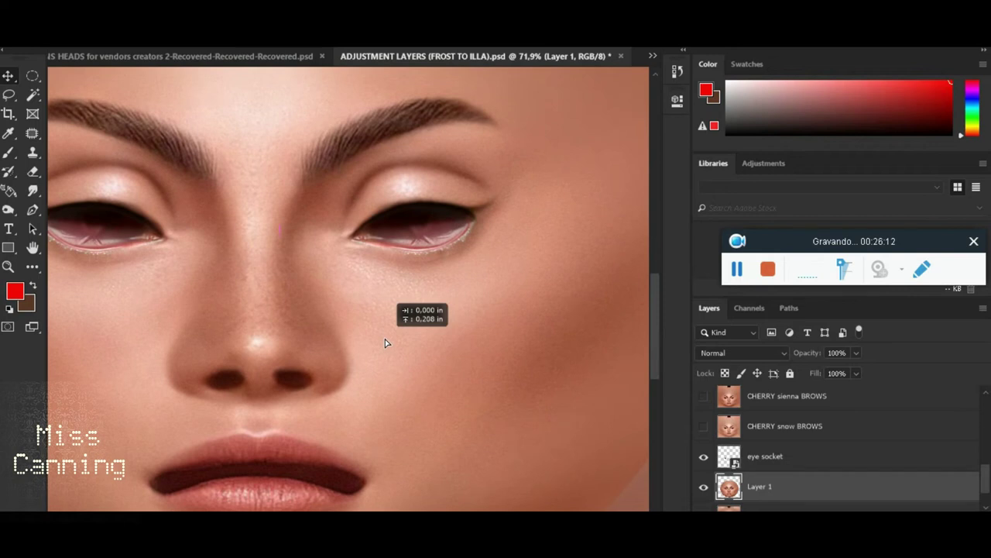
{"action": "scroll", "coordinate": [454, 360], "scroll_direction": "down", "scroll_amount": 2}
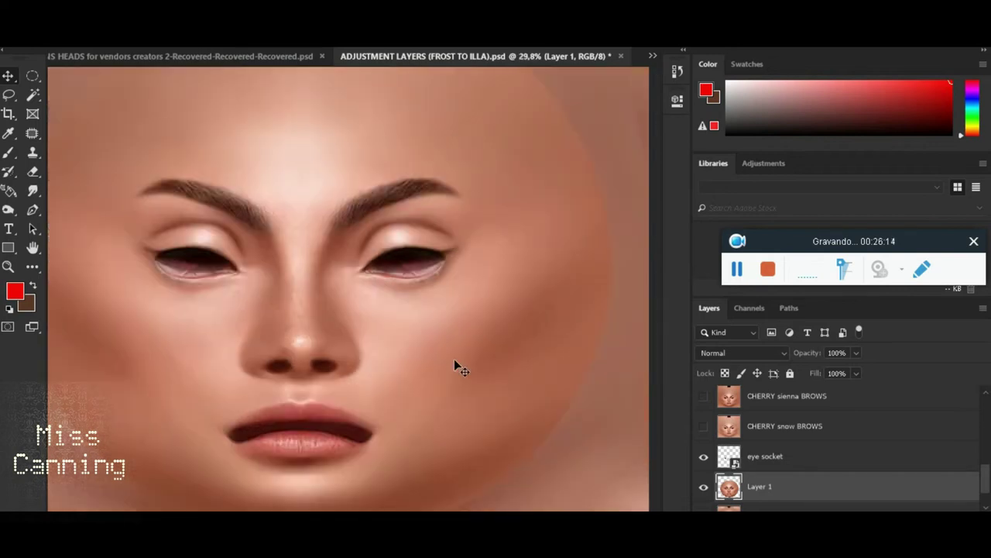
{"action": "scroll", "coordinate": [454, 364], "scroll_direction": "down", "scroll_amount": 2}
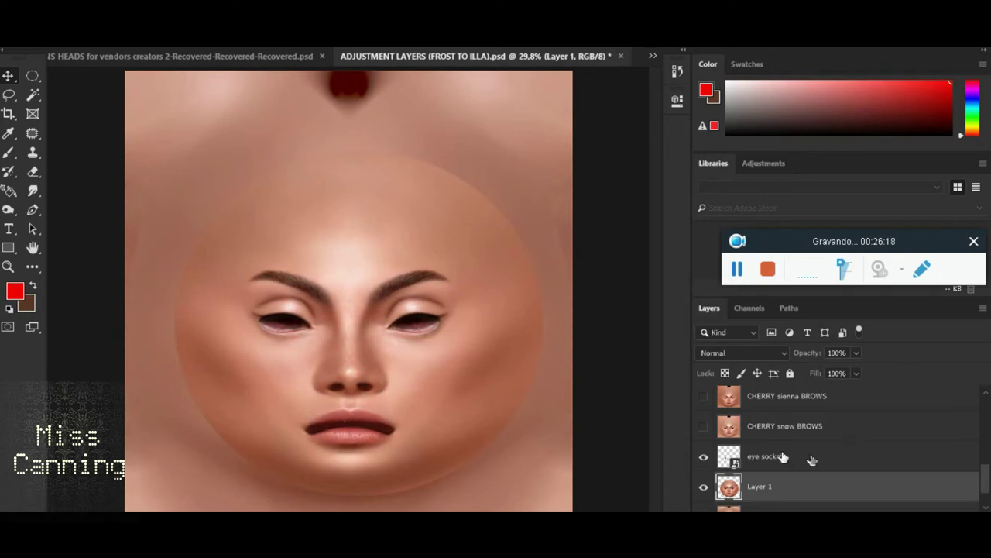
{"action": "scroll", "coordinate": [868, 451], "scroll_direction": "up", "scroll_amount": 1}
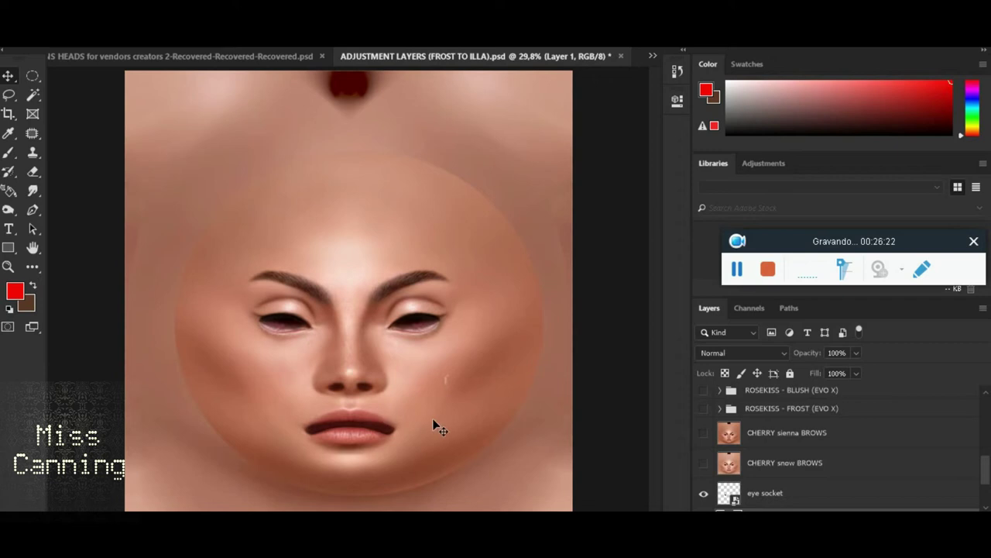
{"action": "scroll", "coordinate": [458, 387], "scroll_direction": "down", "scroll_amount": 2}
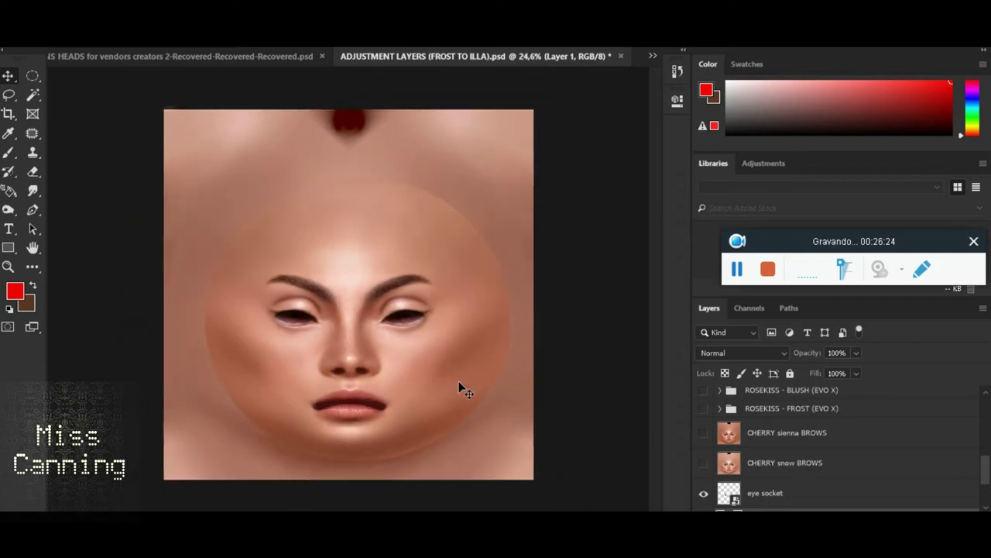
{"action": "scroll", "coordinate": [763, 488], "scroll_direction": "down", "scroll_amount": 2}
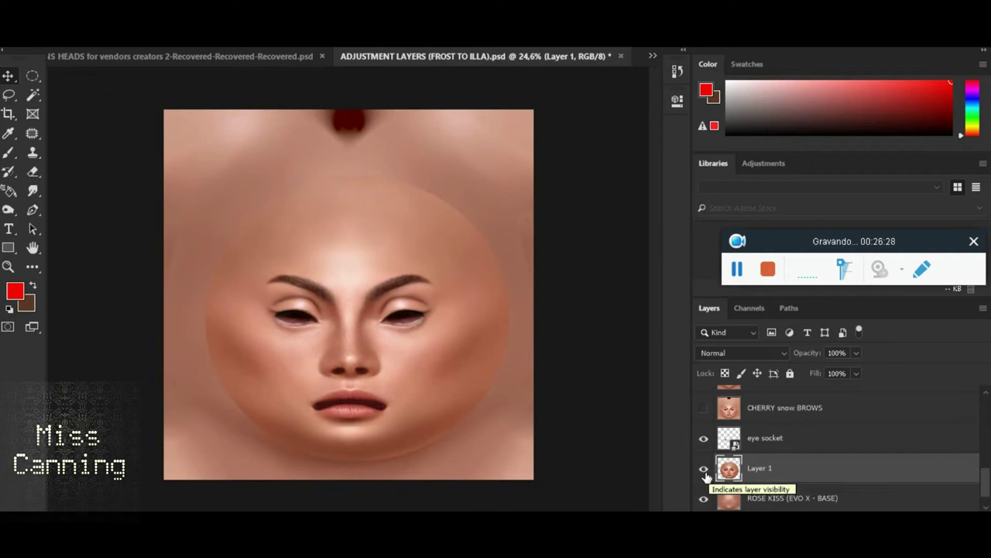
Hide Layer 1 and the eye socket layer, and show the CHERRY sienna BROWS layer.
{"action": "left_click", "coordinate": [704, 470]}
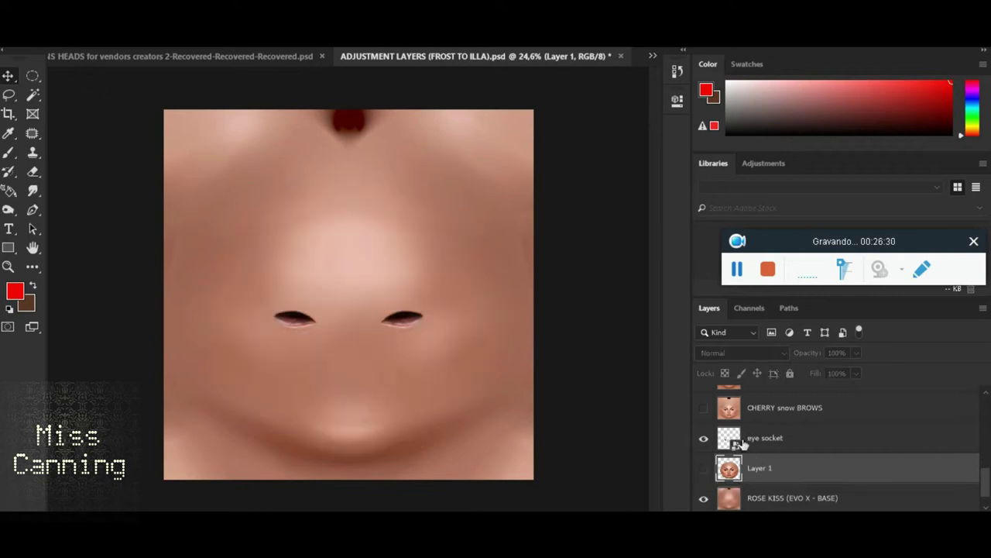
{"action": "scroll", "coordinate": [720, 436], "scroll_direction": "up", "scroll_amount": 1}
{"action": "scroll", "coordinate": [728, 436], "scroll_direction": "down", "scroll_amount": 2}
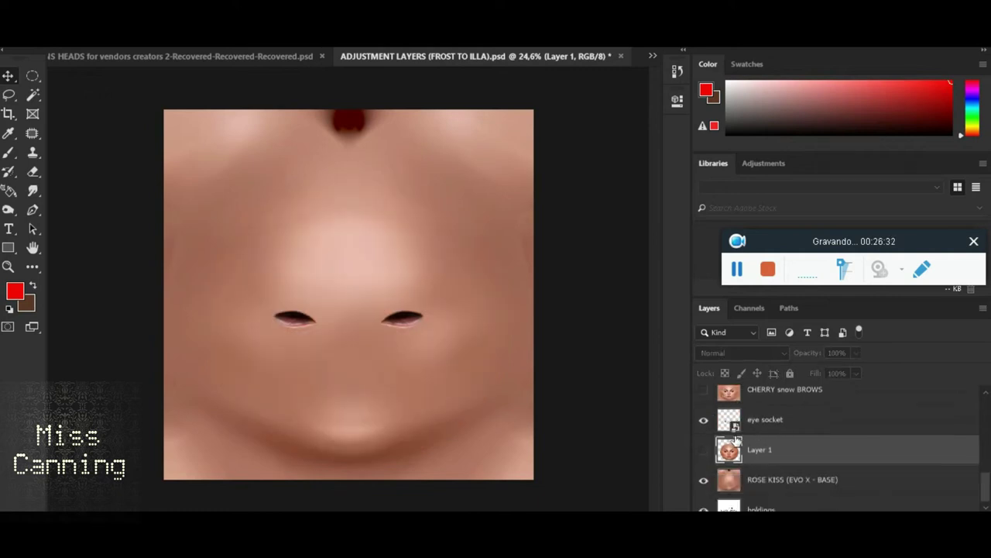
{"action": "scroll", "coordinate": [736, 440], "scroll_direction": "up", "scroll_amount": 1}
{"action": "left_click", "coordinate": [704, 437]}
{"action": "scroll", "coordinate": [790, 455], "scroll_direction": "up", "scroll_amount": 1}
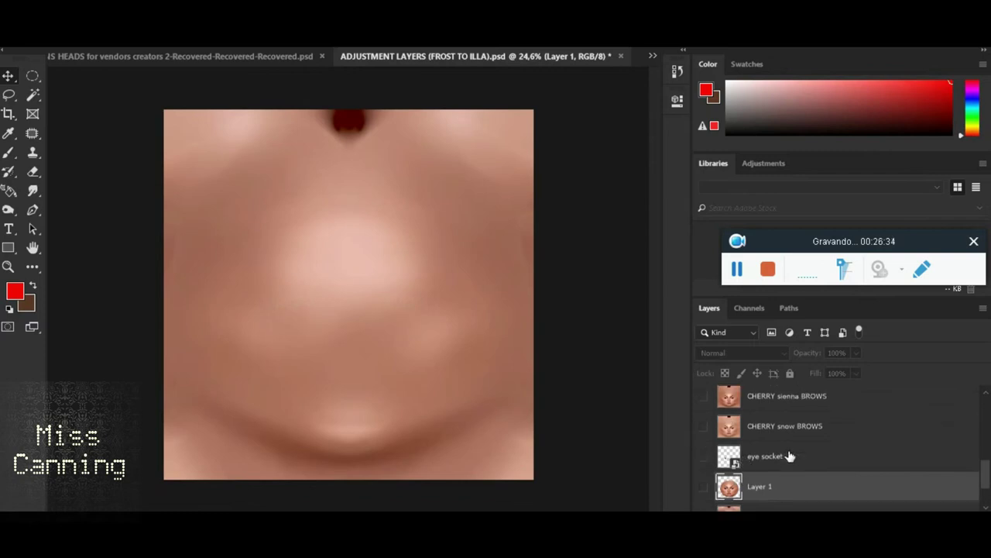
{"action": "scroll", "coordinate": [787, 461], "scroll_direction": "up", "scroll_amount": 3}
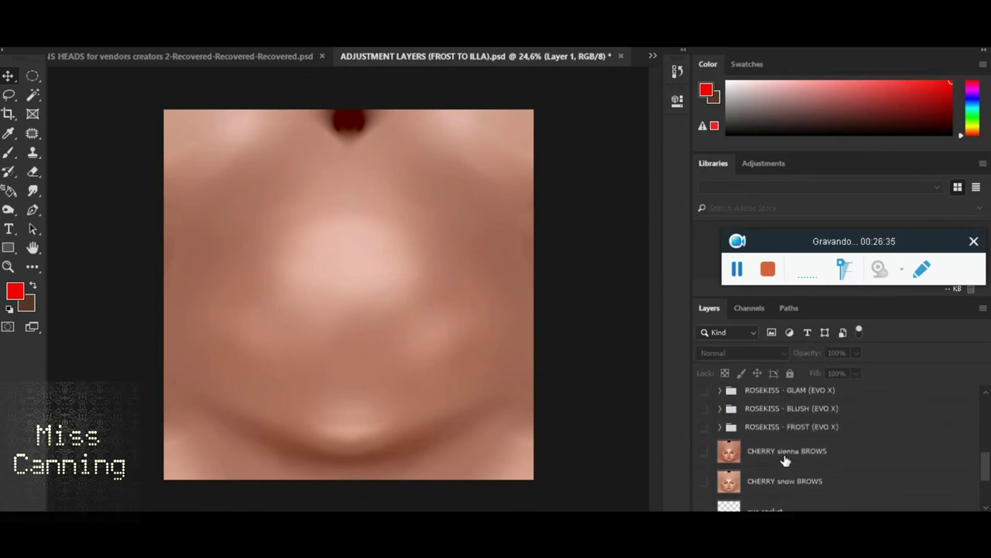
{"action": "left_click", "coordinate": [705, 453]}
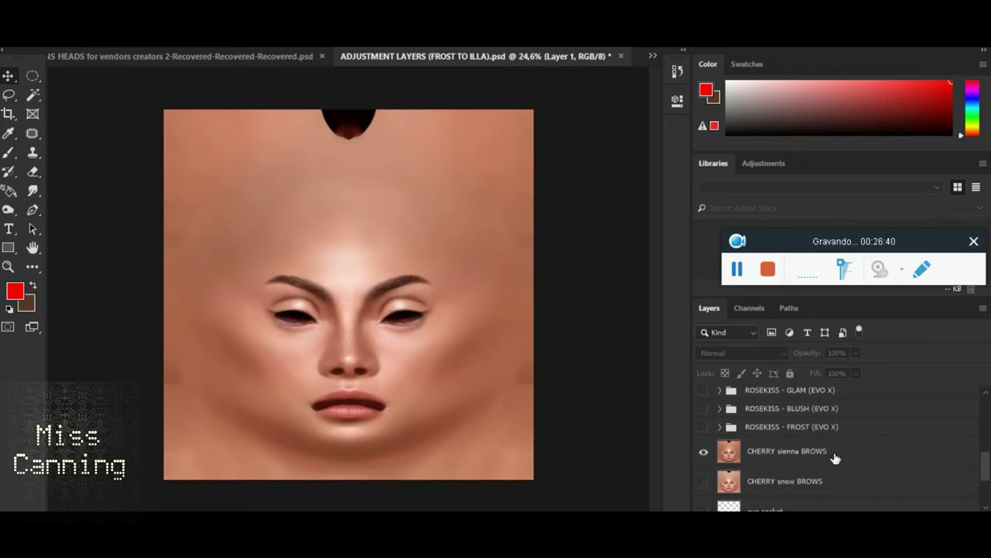
Turn on the ROSEKISS - SIENNA group, toggling it off and on to compare tones.
{"action": "scroll", "coordinate": [845, 468], "scroll_direction": "up", "scroll_amount": 1}
{"action": "scroll", "coordinate": [852, 454], "scroll_direction": "up", "scroll_amount": 1}
{"action": "scroll", "coordinate": [852, 455], "scroll_direction": "up", "scroll_amount": 1}
{"action": "scroll", "coordinate": [833, 458], "scroll_direction": "up", "scroll_amount": 1}
{"action": "scroll", "coordinate": [829, 460], "scroll_direction": "up", "scroll_amount": 1}
{"action": "scroll", "coordinate": [829, 460], "scroll_direction": "up", "scroll_amount": 1}
{"action": "scroll", "coordinate": [829, 461], "scroll_direction": "up", "scroll_amount": 2}
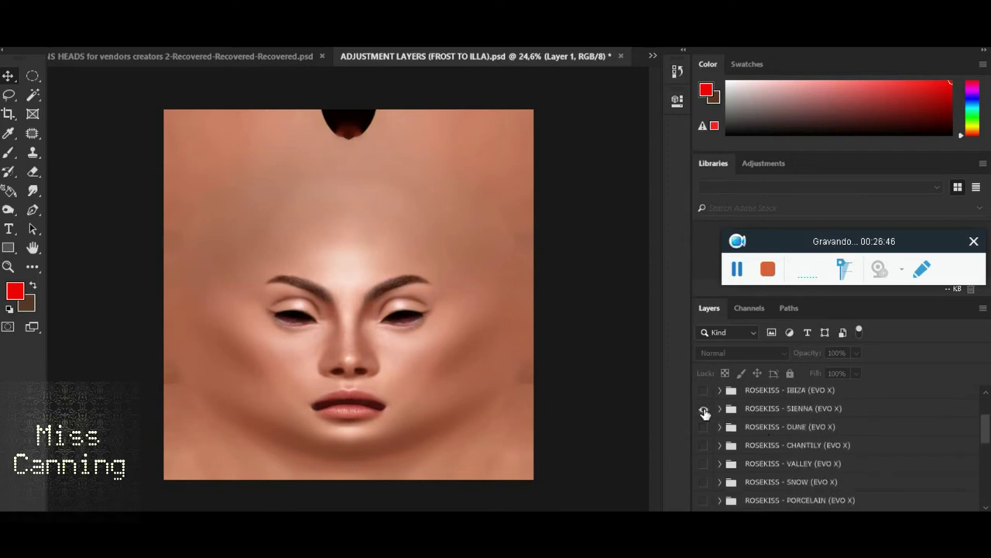
{"action": "left_click", "coordinate": [704, 411]}
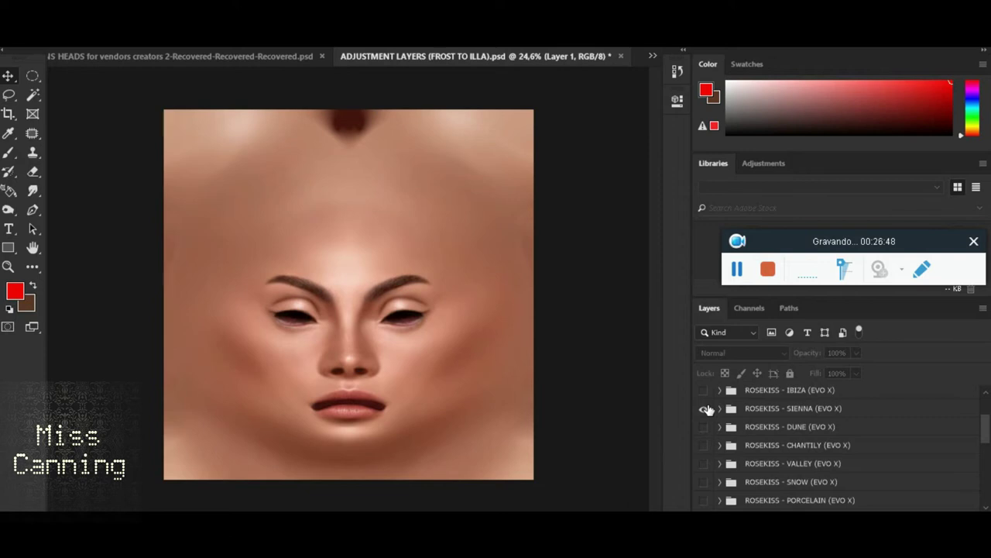
{"action": "left_click", "coordinate": [705, 409]}
{"action": "left_click", "coordinate": [705, 409]}
{"action": "scroll", "coordinate": [463, 421], "scroll_direction": "up", "scroll_amount": 1}
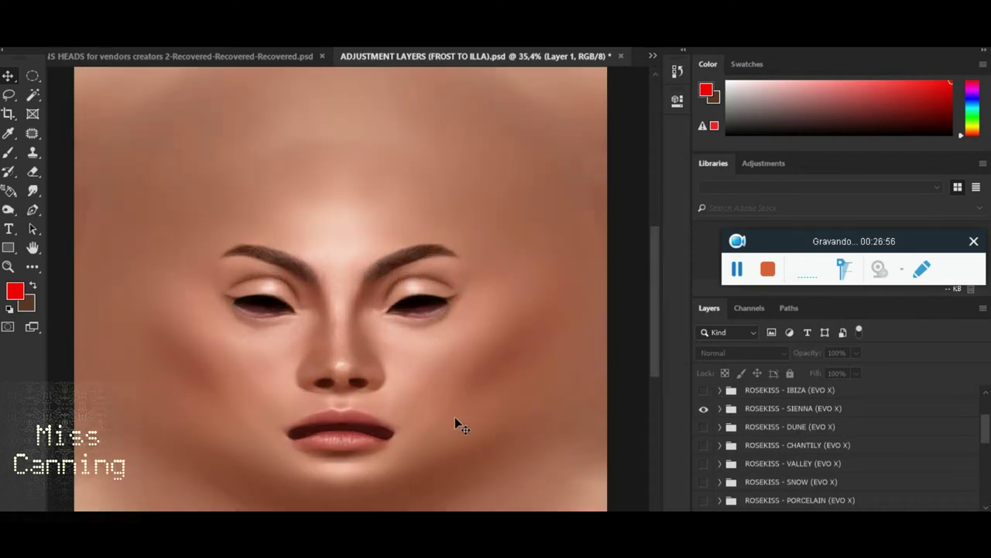
{"action": "scroll", "coordinate": [520, 396], "scroll_direction": "down", "scroll_amount": 1}
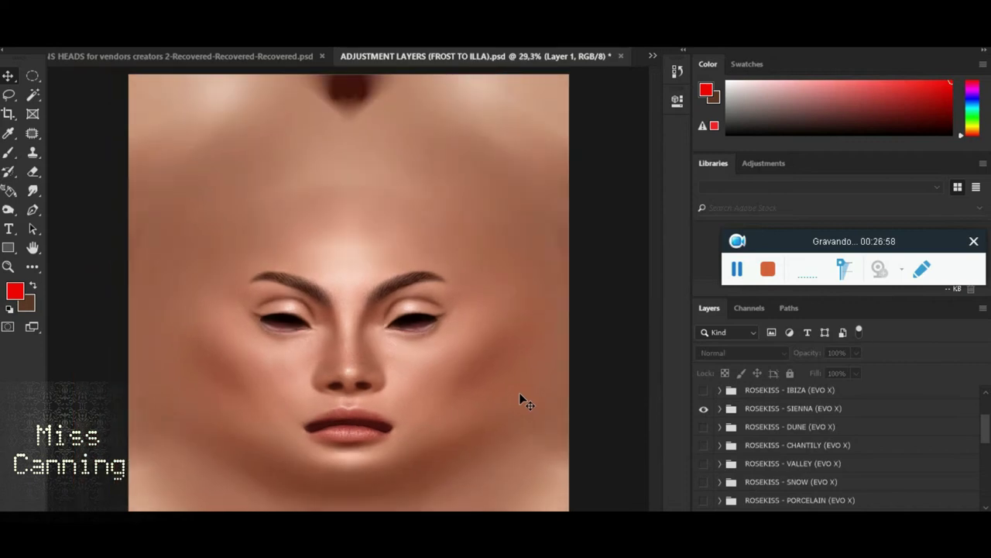
{"action": "left_click", "coordinate": [705, 415]}
{"action": "left_click", "coordinate": [704, 416]}
{"action": "left_click", "coordinate": [704, 413]}
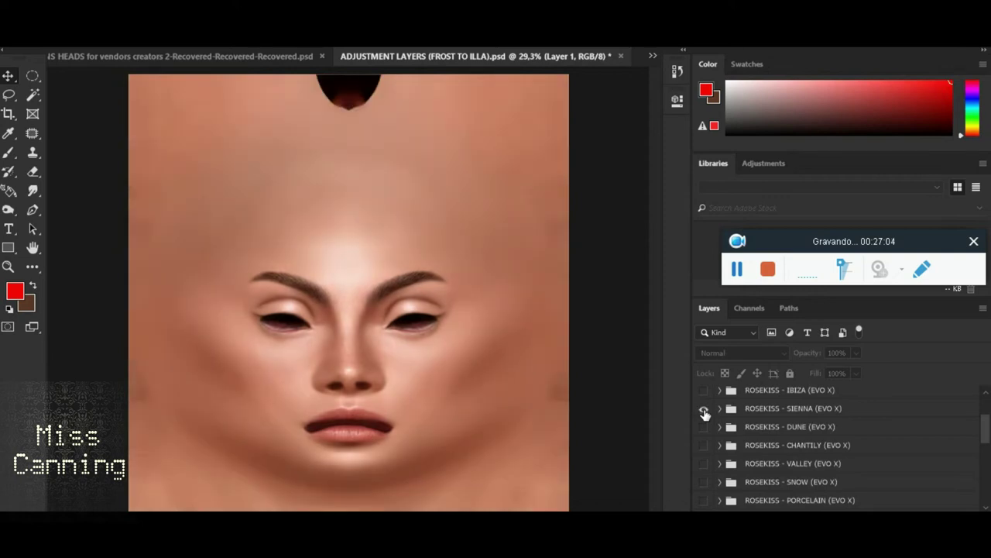
{"action": "left_click", "coordinate": [704, 414]}
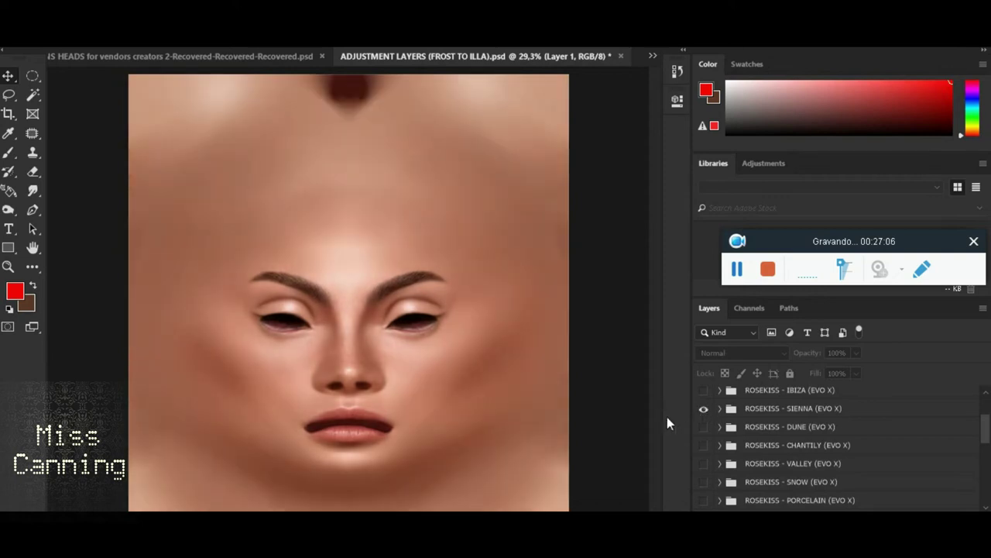
{"action": "scroll", "coordinate": [427, 328], "scroll_direction": "down", "scroll_amount": 2}
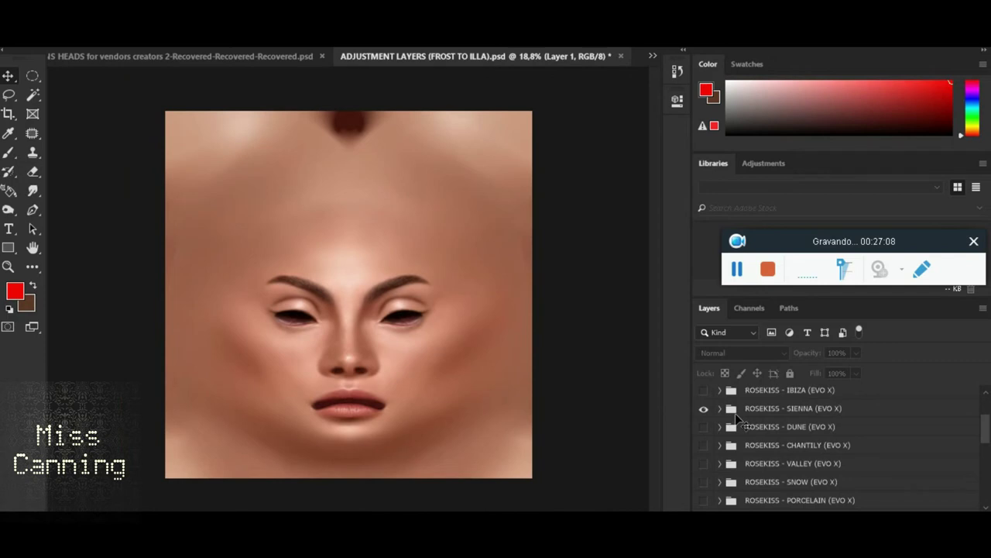
{"action": "scroll", "coordinate": [450, 391], "scroll_direction": "up", "scroll_amount": 1}
{"action": "scroll", "coordinate": [796, 428], "scroll_direction": "down", "scroll_amount": 1}
{"action": "scroll", "coordinate": [797, 428], "scroll_direction": "up", "scroll_amount": 1}
{"action": "scroll", "coordinate": [775, 438], "scroll_direction": "down", "scroll_amount": 3}
{"action": "scroll", "coordinate": [760, 434], "scroll_direction": "down", "scroll_amount": 3}
Show CHERRY snow BROWS, hide CHERRY sienna BROWS, and make snow brows the active layer.
{"action": "left_click", "coordinate": [702, 462]}
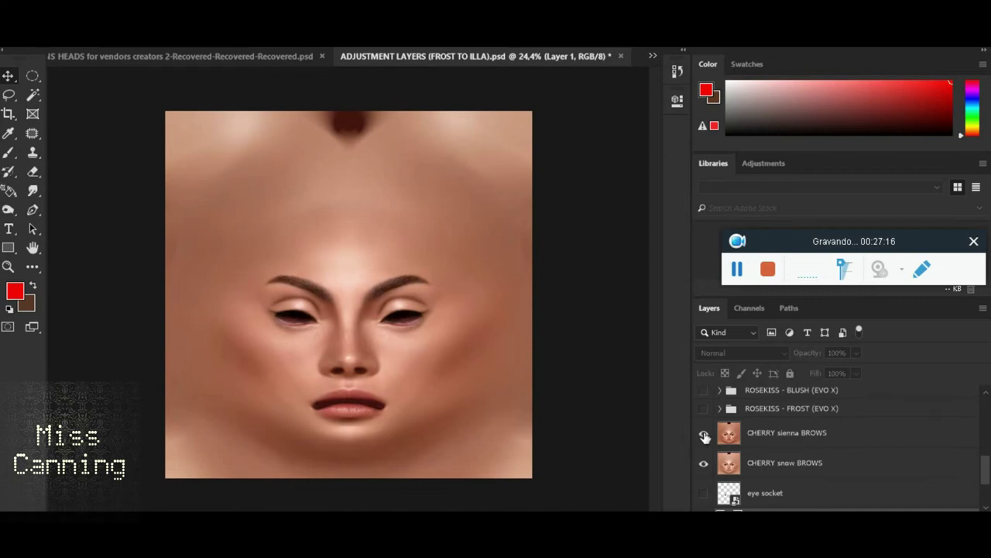
{"action": "left_click", "coordinate": [704, 436]}
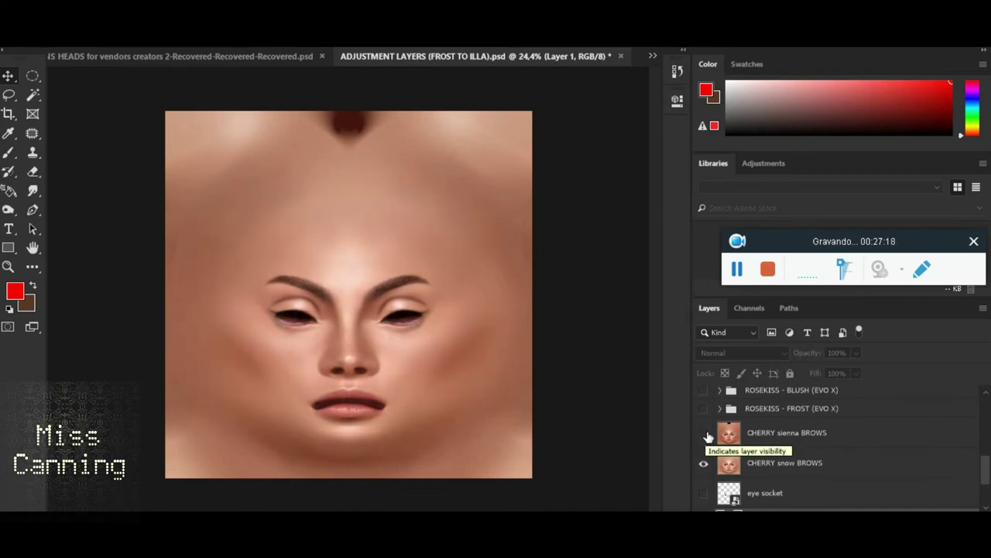
{"action": "left_click", "coordinate": [787, 470]}
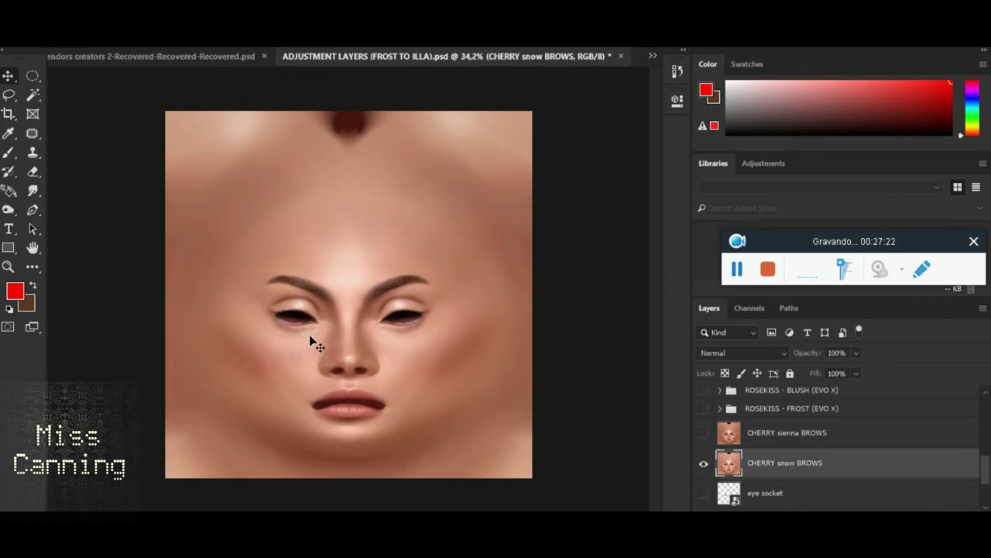
{"action": "scroll", "coordinate": [313, 341], "scroll_direction": "up", "scroll_amount": 1}
{"action": "scroll", "coordinate": [313, 341], "scroll_direction": "up", "scroll_amount": 1}
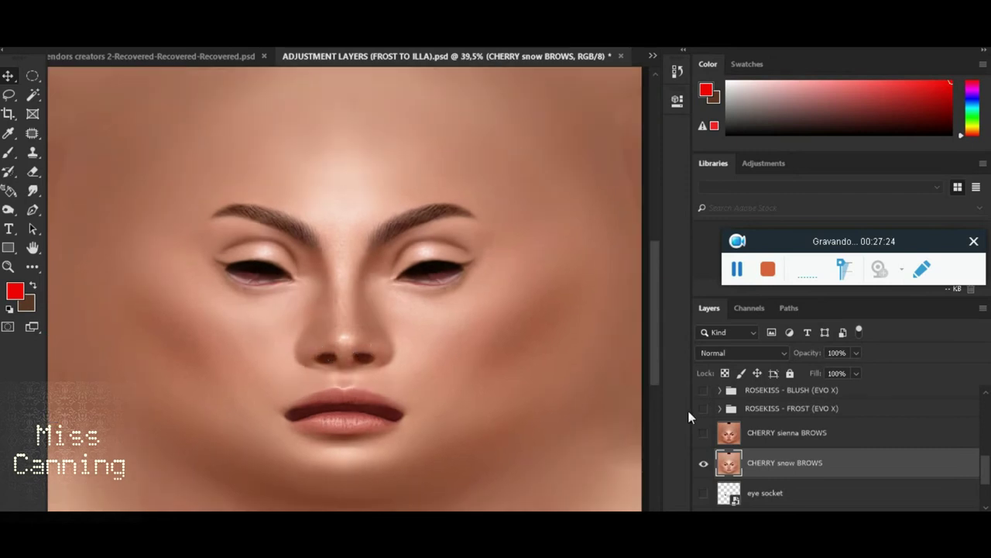
Toggle both brow layers to compare skin tones, ending with CHERRY sienna BROWS hidden.
{"action": "left_click", "coordinate": [706, 463]}
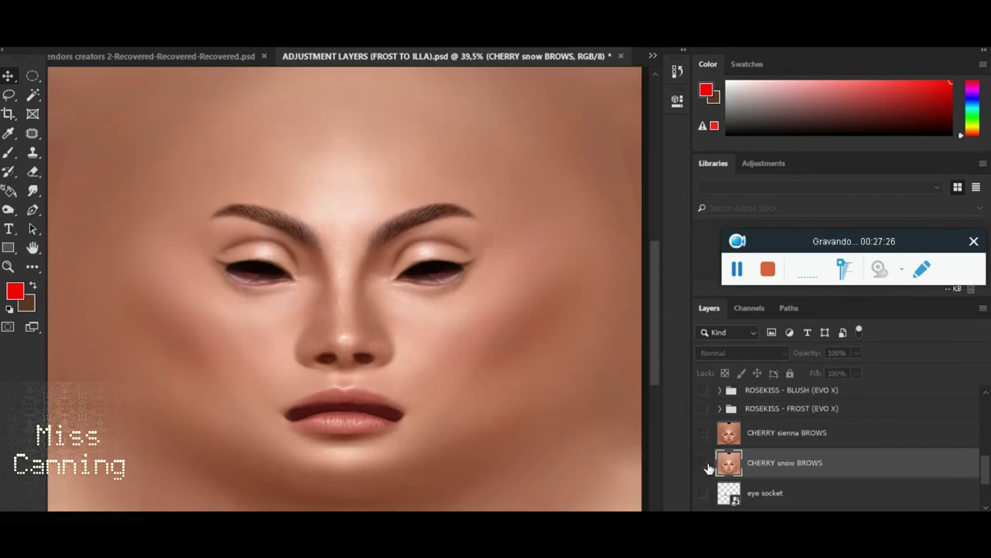
{"action": "left_click", "coordinate": [704, 463]}
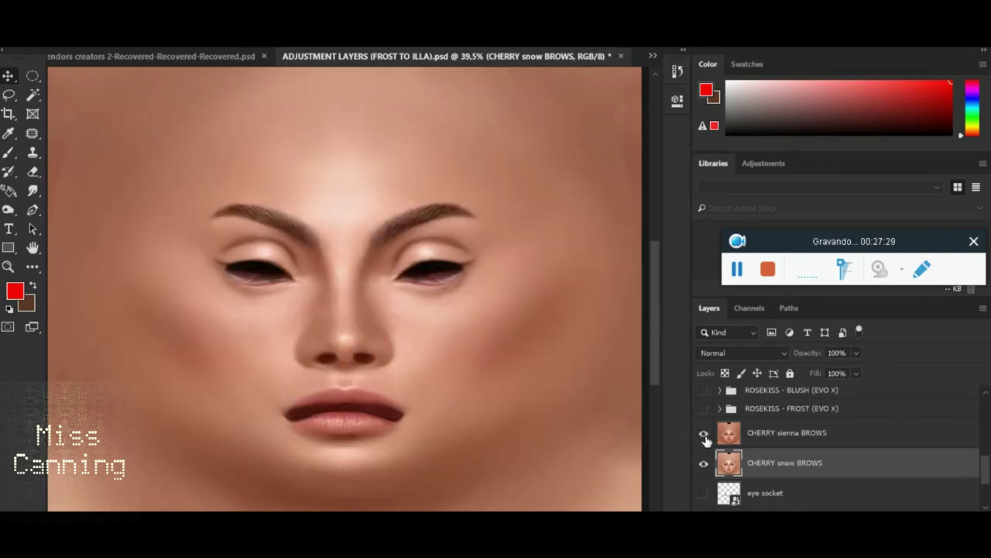
{"action": "left_click", "coordinate": [705, 434]}
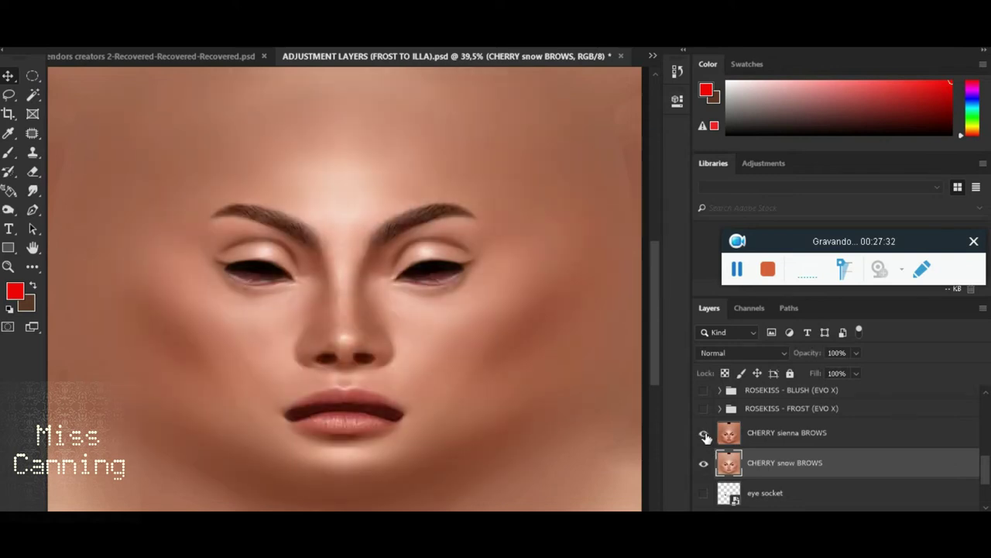
{"action": "left_click", "coordinate": [705, 435]}
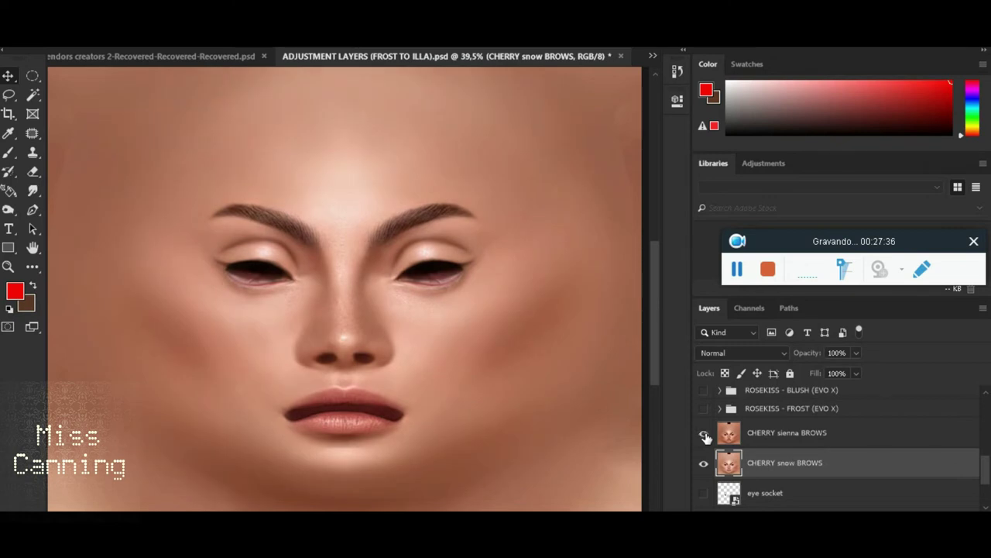
{"action": "left_click", "coordinate": [705, 436]}
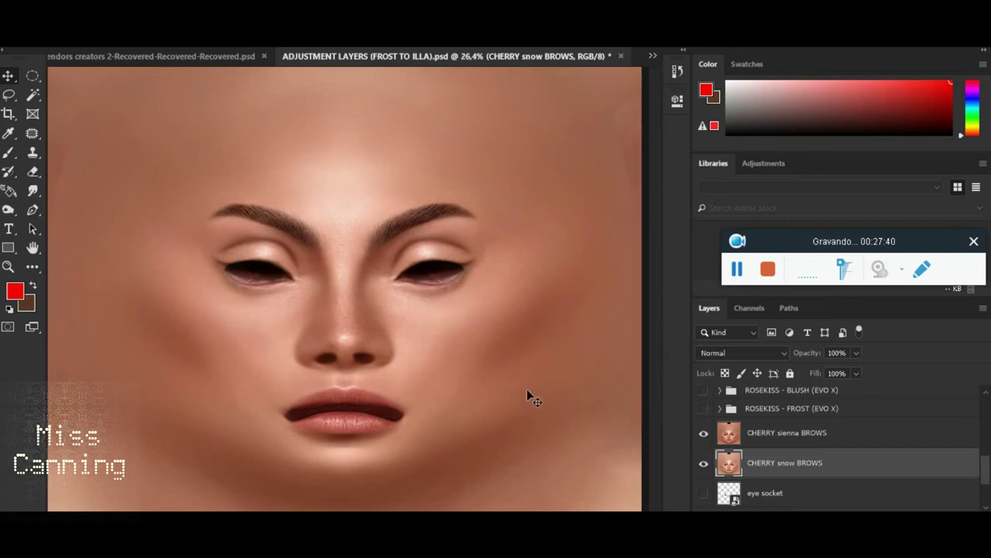
{"action": "scroll", "coordinate": [523, 386], "scroll_direction": "down", "scroll_amount": 2}
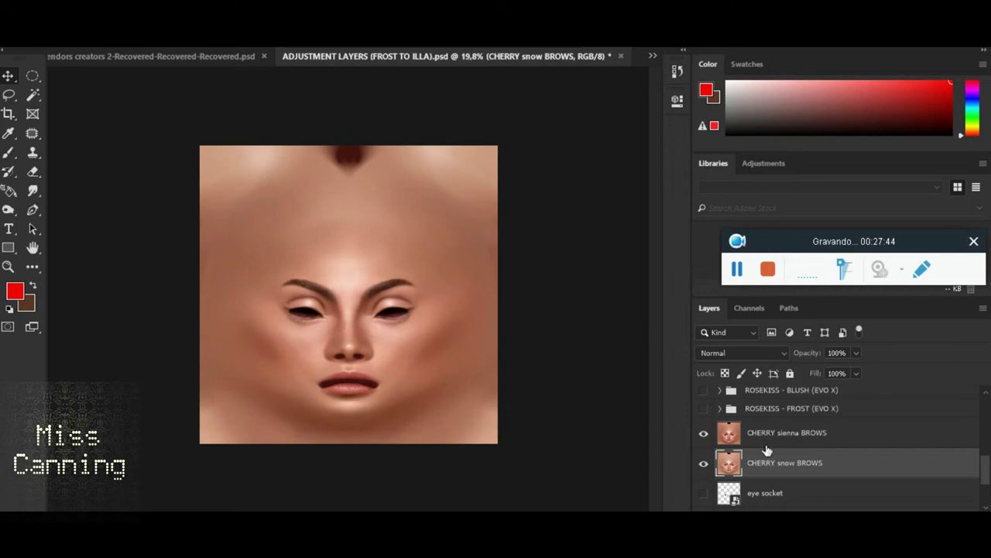
{"action": "scroll", "coordinate": [796, 444], "scroll_direction": "up", "scroll_amount": 3}
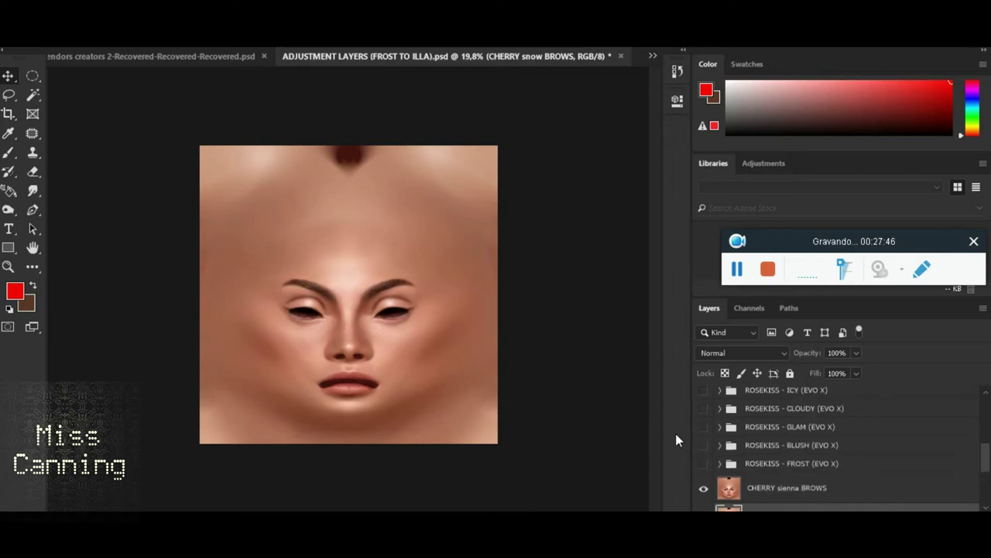
{"action": "scroll", "coordinate": [798, 441], "scroll_direction": "down", "scroll_amount": 1}
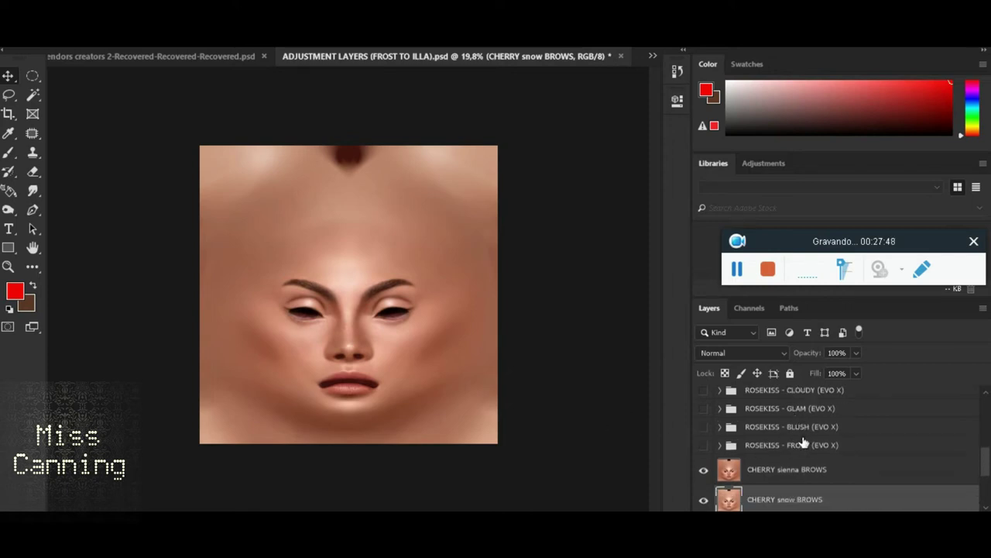
{"action": "scroll", "coordinate": [799, 445], "scroll_direction": "down", "scroll_amount": 1}
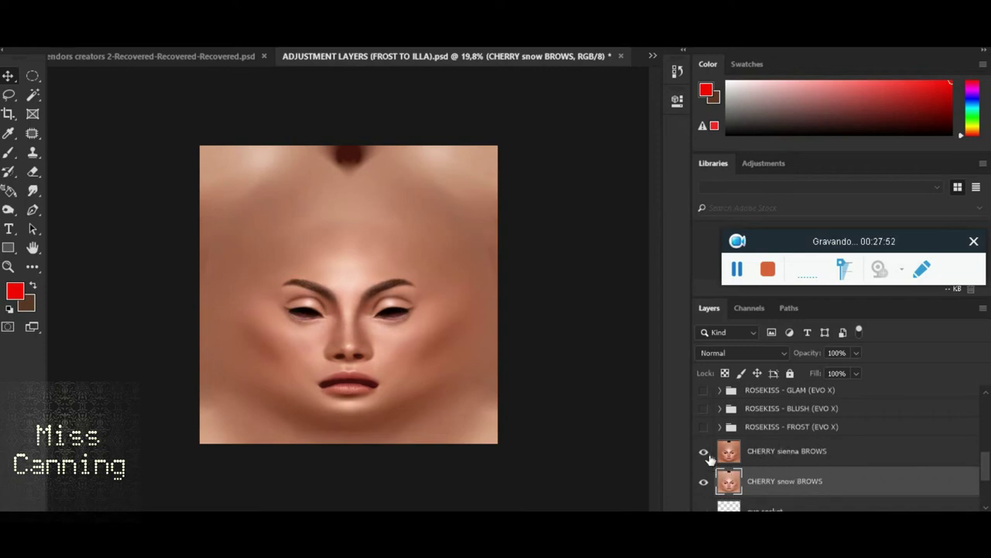
{"action": "scroll", "coordinate": [768, 446], "scroll_direction": "down", "scroll_amount": 1}
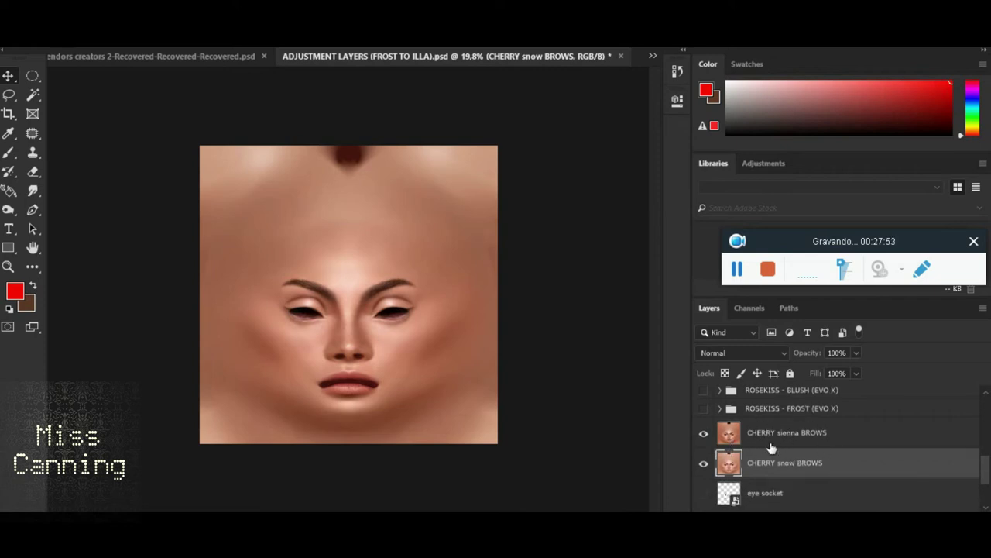
{"action": "left_click", "coordinate": [705, 435]}
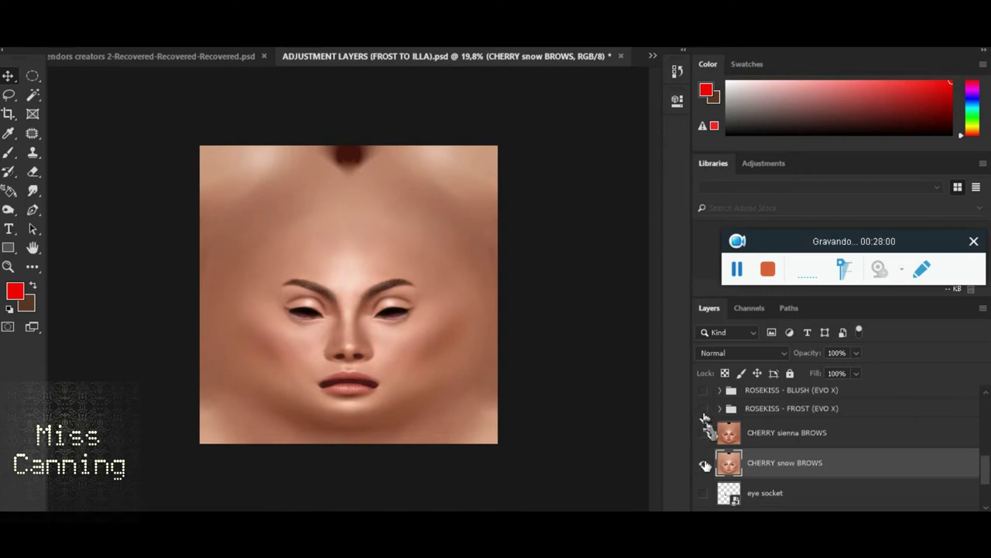
Hide CHERRY snow BROWS and ROSE KISS (EVO X - BASE); show ROSEKISS - FROST (EVO X) and CHERRY sienna BROWS.
{"action": "key", "text": "ctrl+comma"}
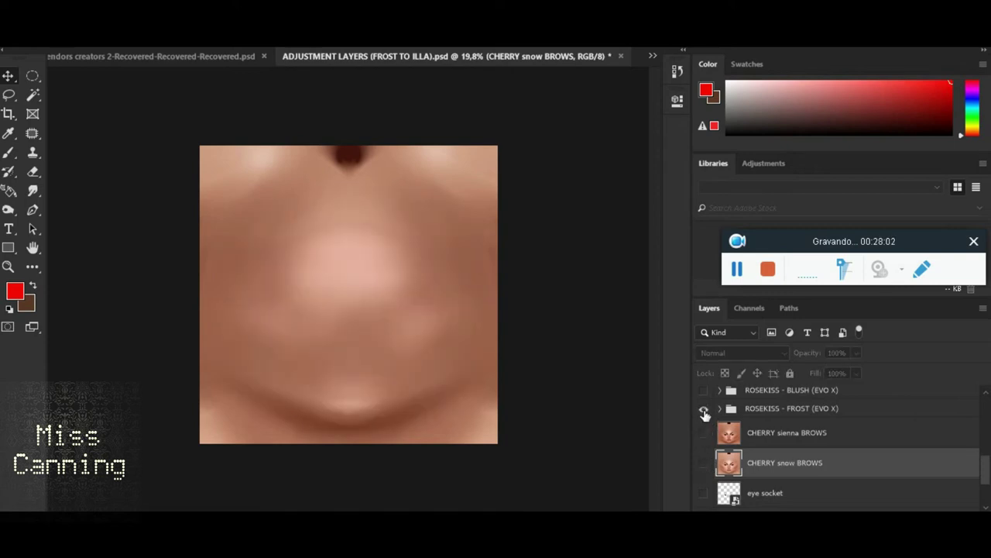
{"action": "left_click", "coordinate": [705, 410]}
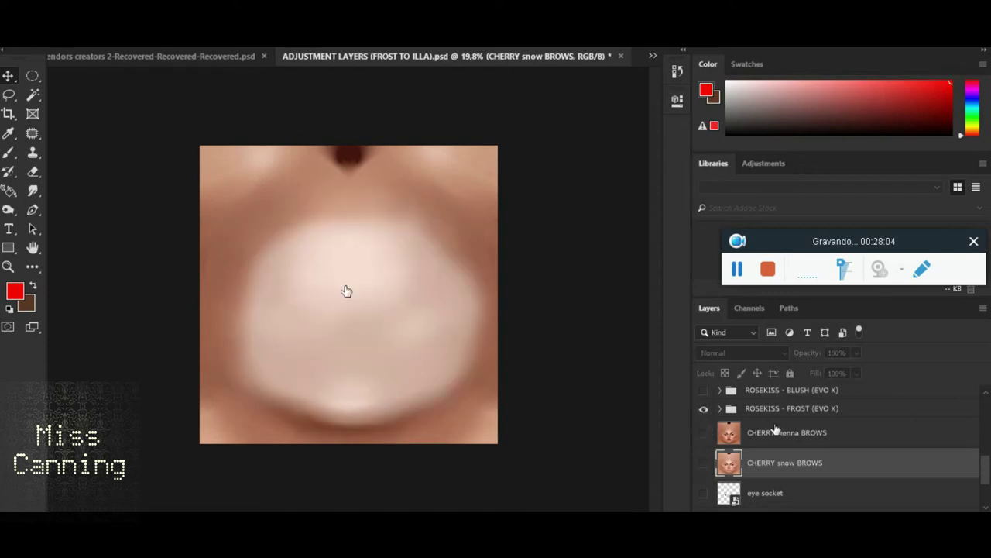
{"action": "scroll", "coordinate": [770, 445], "scroll_direction": "down", "scroll_amount": 2}
{"action": "scroll", "coordinate": [785, 455], "scroll_direction": "down", "scroll_amount": 1}
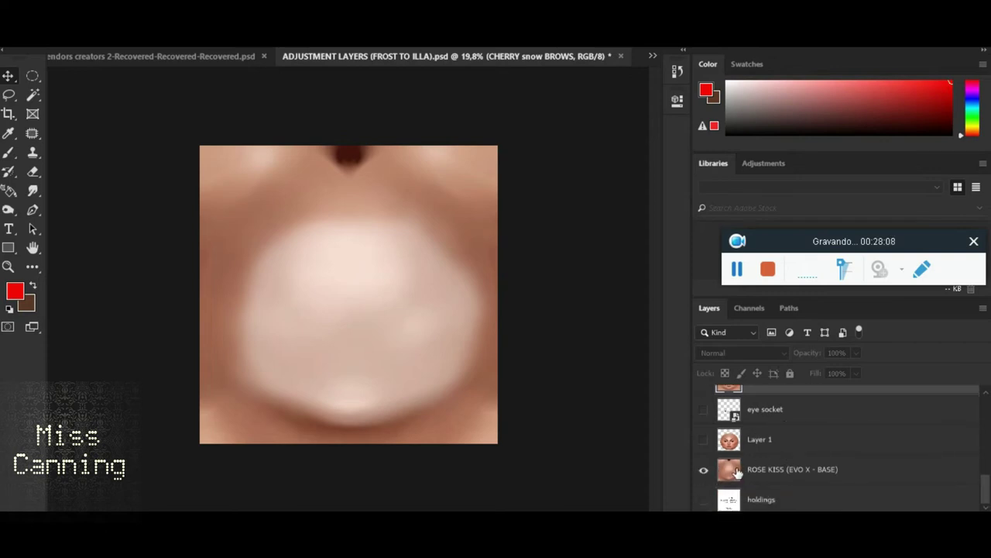
{"action": "left_click", "coordinate": [704, 470]}
{"action": "scroll", "coordinate": [763, 462], "scroll_direction": "up", "scroll_amount": 1}
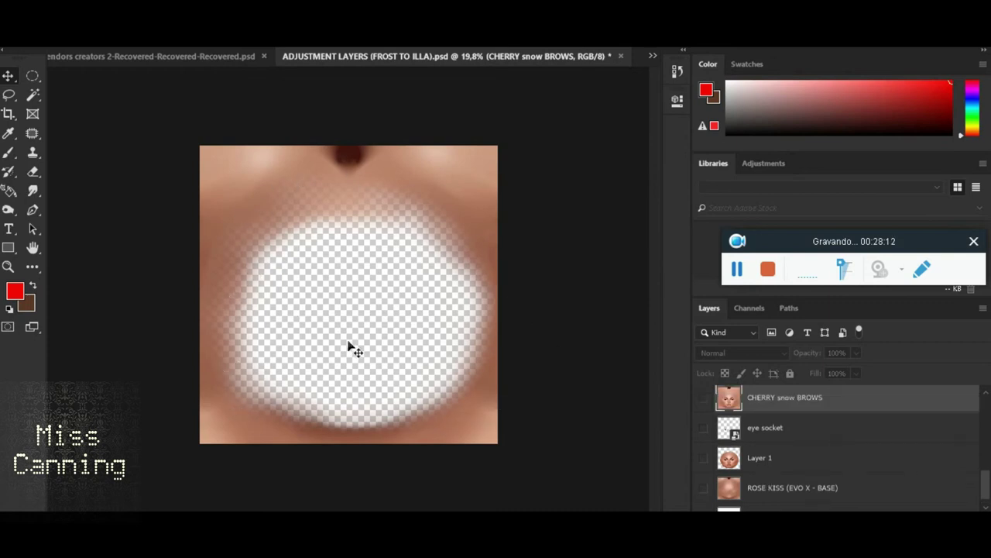
{"action": "scroll", "coordinate": [792, 442], "scroll_direction": "up", "scroll_amount": 2}
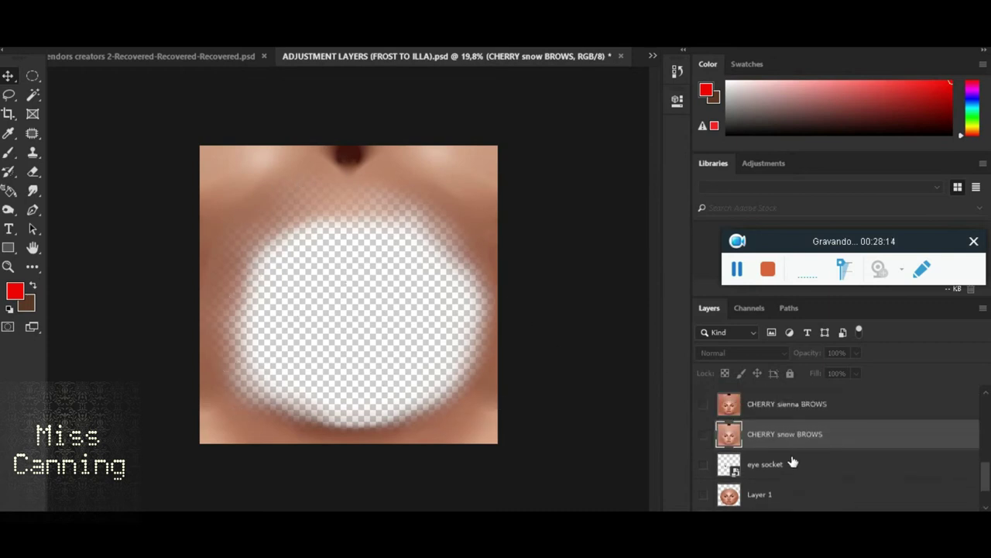
{"action": "left_click", "coordinate": [704, 404]}
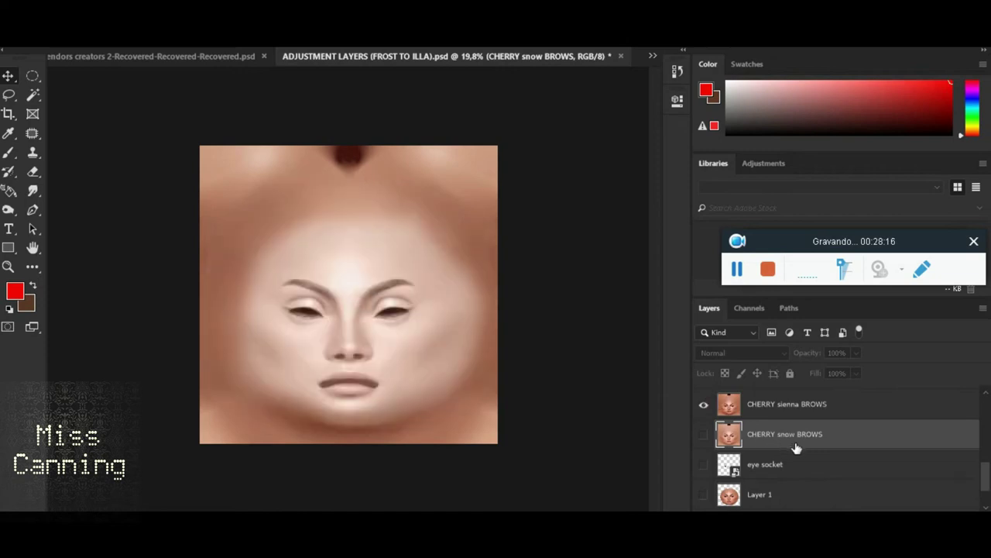
{"action": "scroll", "coordinate": [796, 449], "scroll_direction": "up", "scroll_amount": 1}
{"action": "scroll", "coordinate": [796, 465], "scroll_direction": "up", "scroll_amount": 3}
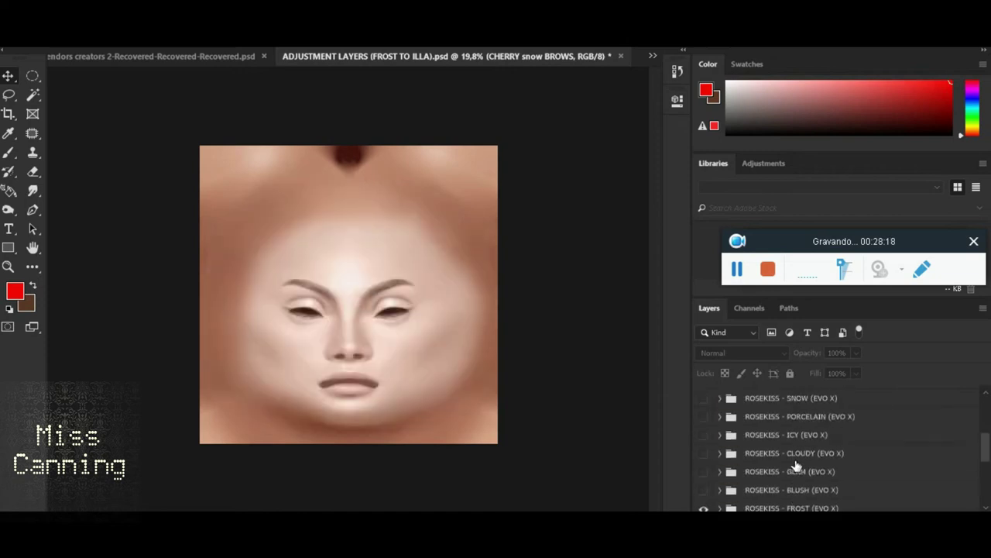
{"action": "scroll", "coordinate": [774, 443], "scroll_direction": "down", "scroll_amount": 2}
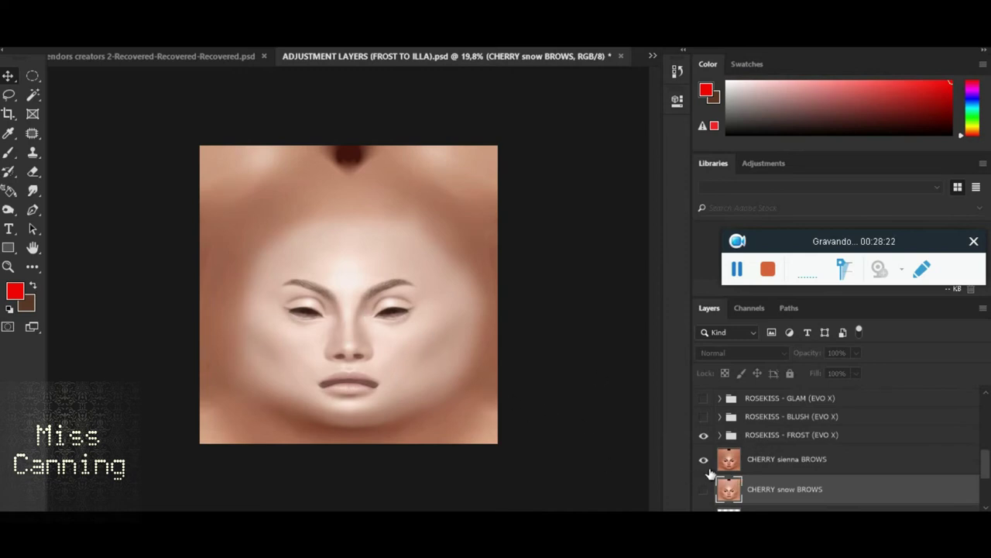
Hide ROSEKISS - FROST (EVO X) and show CHERRY snow BROWS again, reviewing the layer list.
{"action": "left_click", "coordinate": [704, 436]}
{"action": "left_click", "coordinate": [705, 490]}
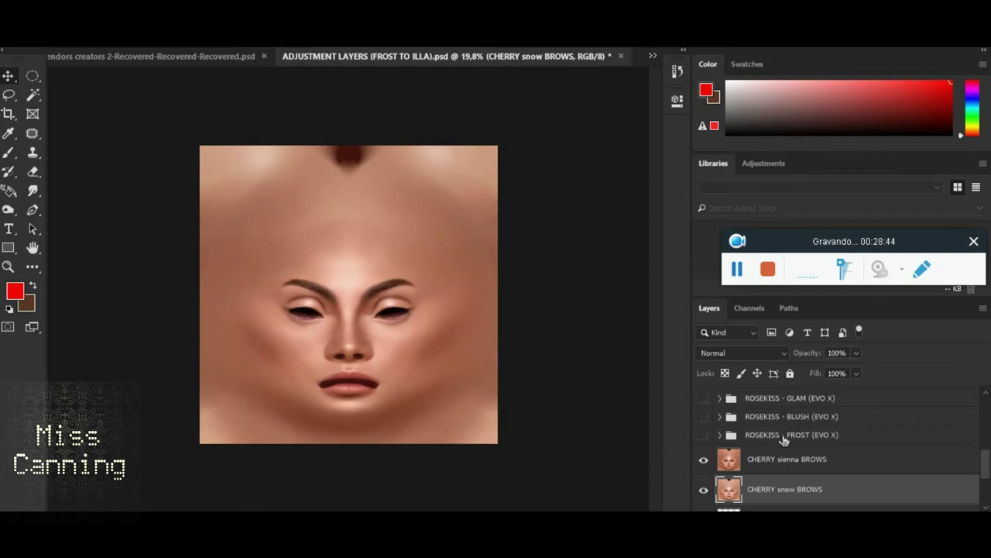
{"action": "scroll", "coordinate": [806, 465], "scroll_direction": "down", "scroll_amount": 2}
{"action": "scroll", "coordinate": [775, 457], "scroll_direction": "down", "scroll_amount": 1}
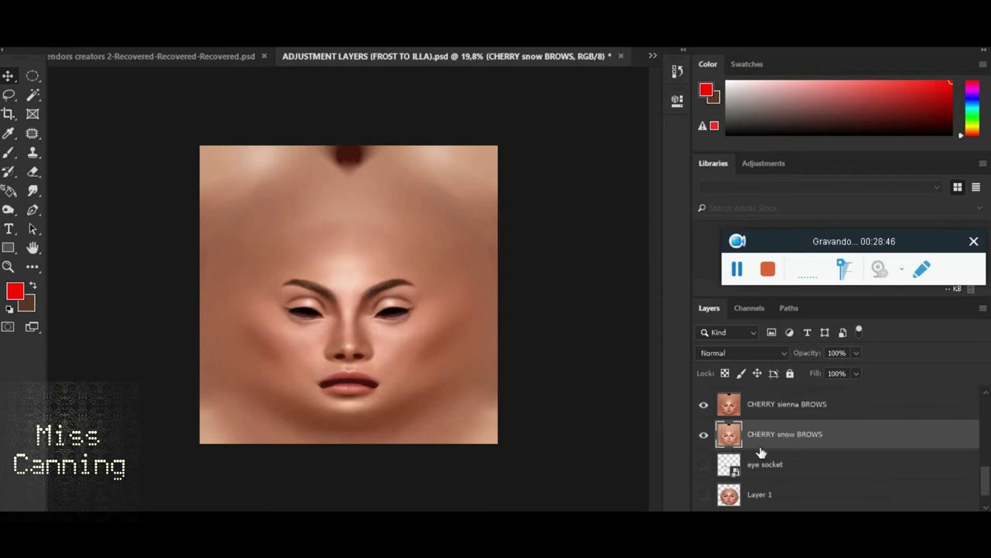
{"action": "scroll", "coordinate": [761, 454], "scroll_direction": "down", "scroll_amount": 2}
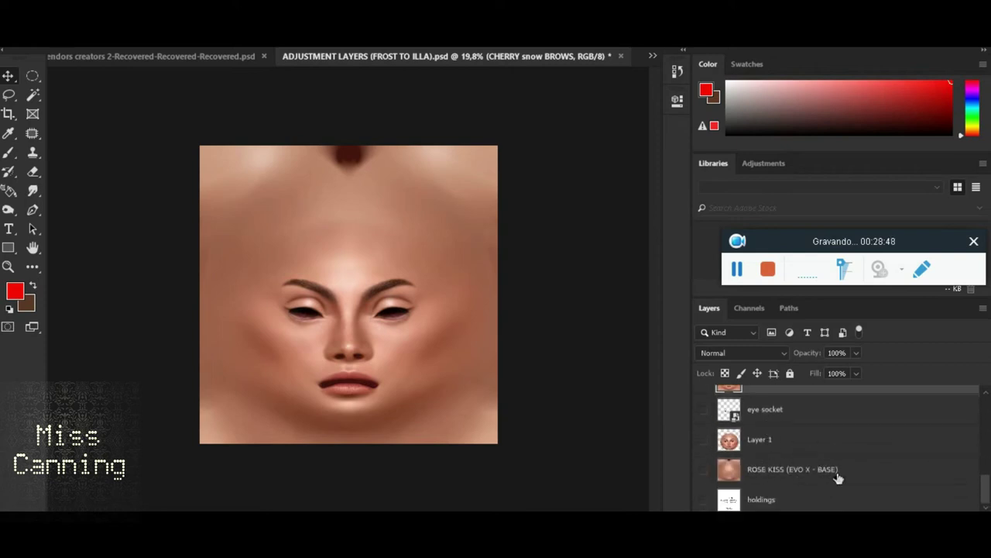
{"action": "scroll", "coordinate": [771, 469], "scroll_direction": "up", "scroll_amount": 3}
{"action": "scroll", "coordinate": [790, 456], "scroll_direction": "up", "scroll_amount": 1}
{"action": "scroll", "coordinate": [806, 450], "scroll_direction": "up", "scroll_amount": 1}
{"action": "scroll", "coordinate": [818, 447], "scroll_direction": "up", "scroll_amount": 2}
{"action": "scroll", "coordinate": [817, 447], "scroll_direction": "up", "scroll_amount": 2}
{"action": "scroll", "coordinate": [817, 447], "scroll_direction": "up", "scroll_amount": 1}
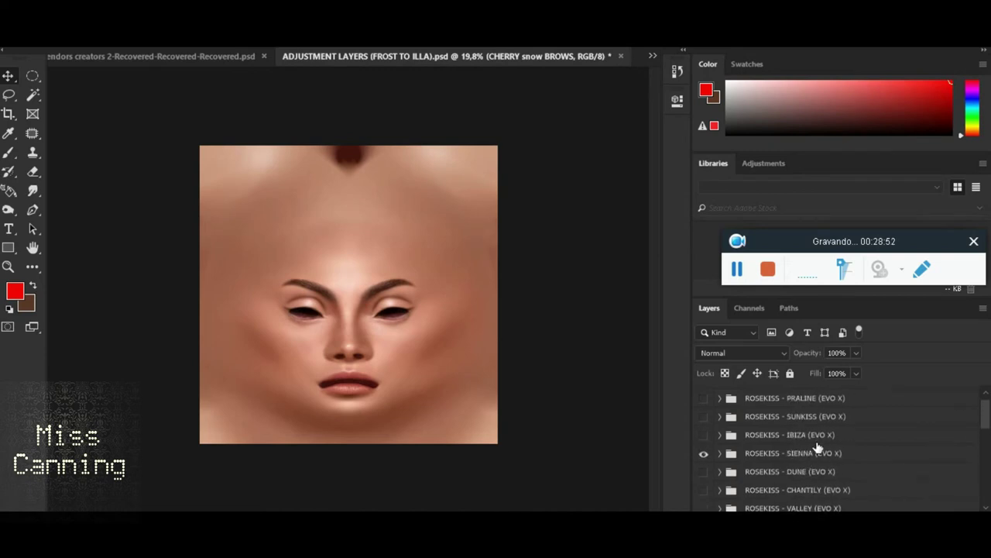
{"action": "scroll", "coordinate": [817, 447], "scroll_direction": "up", "scroll_amount": 2}
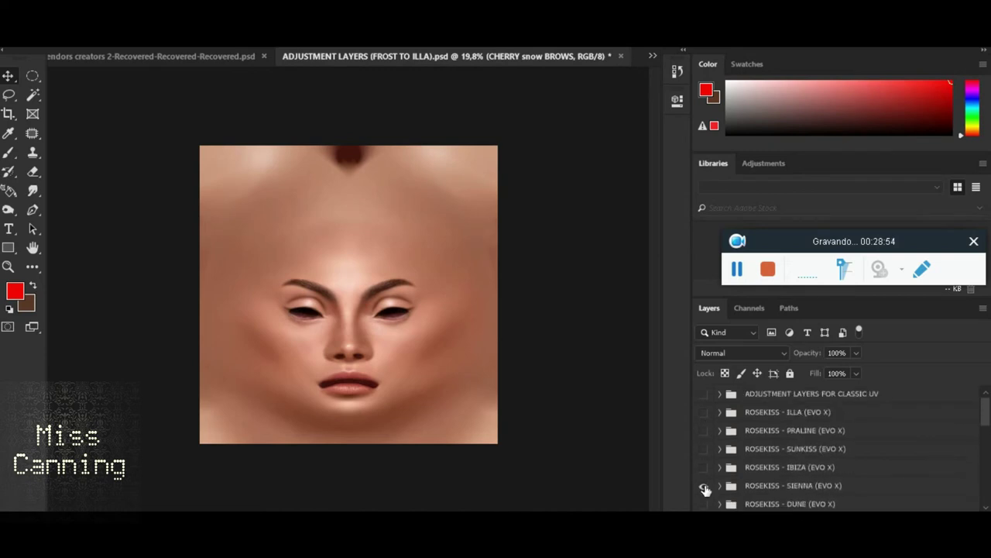
Preview the ILLA, PRALINE, SUNKISS and IBIZA tones in place of SIENNA, then bring SIENNA back.
{"action": "left_click", "coordinate": [704, 488]}
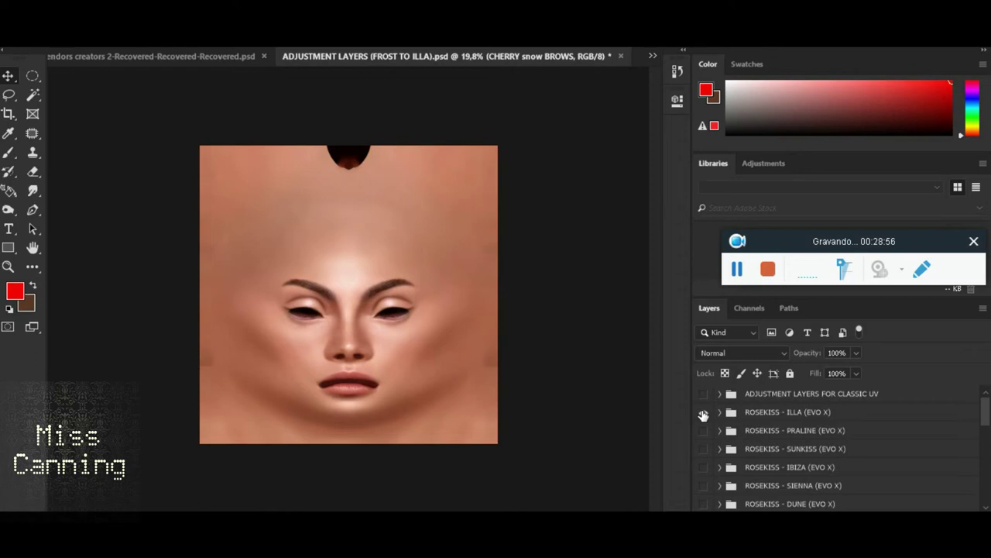
{"action": "left_click", "coordinate": [703, 413]}
{"action": "left_click", "coordinate": [703, 414]}
{"action": "left_click", "coordinate": [703, 432]}
{"action": "left_click", "coordinate": [703, 431]}
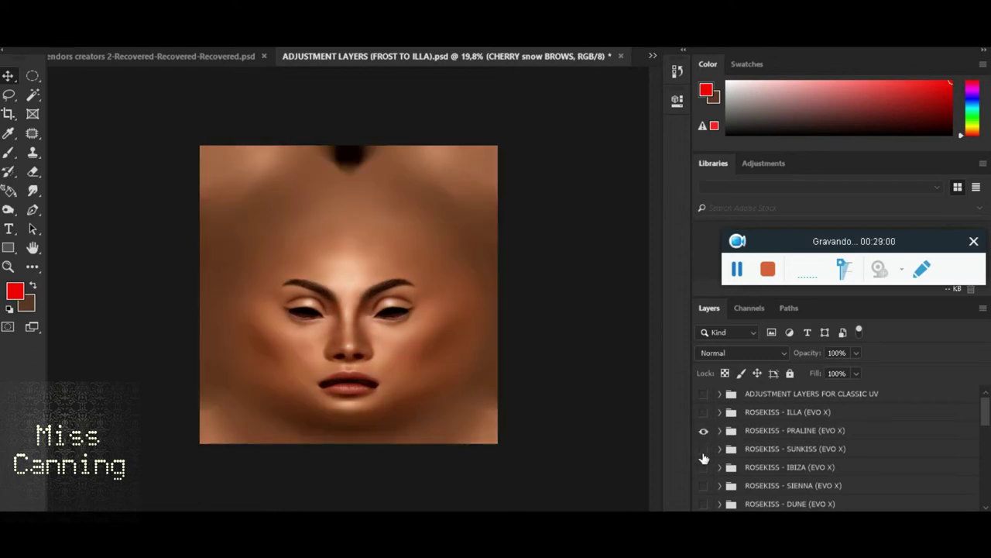
{"action": "left_click", "coordinate": [704, 450]}
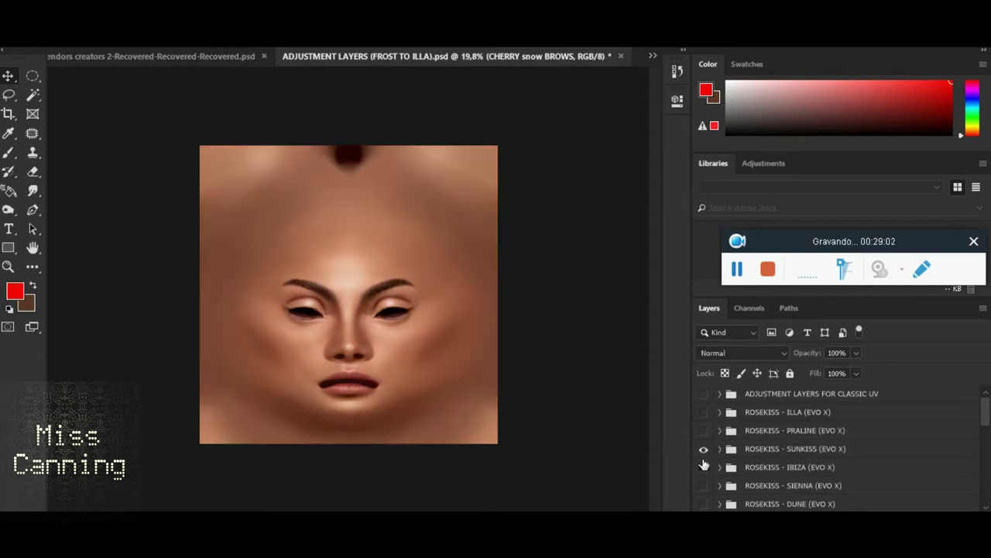
{"action": "left_click", "coordinate": [704, 466]}
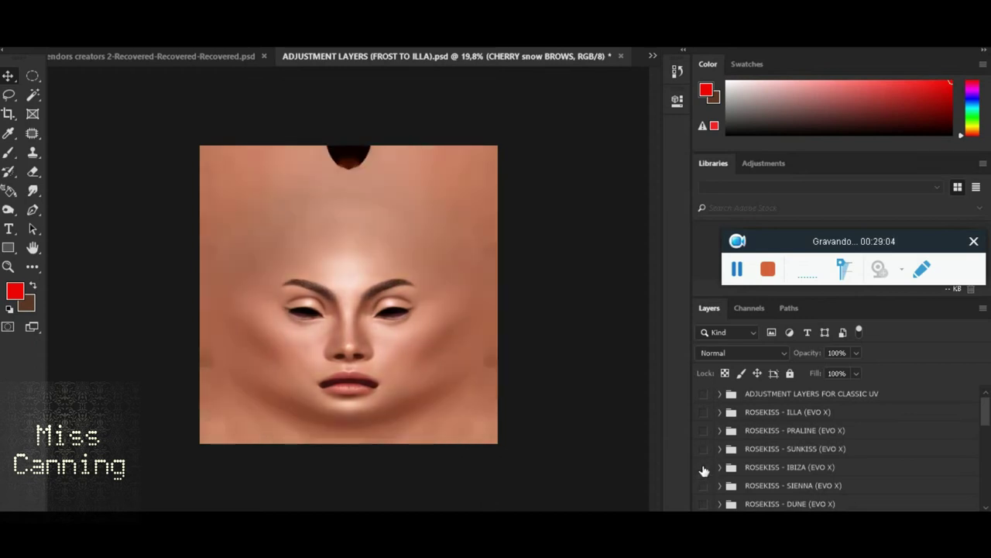
{"action": "left_click", "coordinate": [703, 467]}
{"action": "left_click", "coordinate": [705, 485]}
Hide SIENNA and preview the DUNE, CHANTILLY and VALLEY tones one at a time.
{"action": "scroll", "coordinate": [730, 458], "scroll_direction": "down", "scroll_amount": 2}
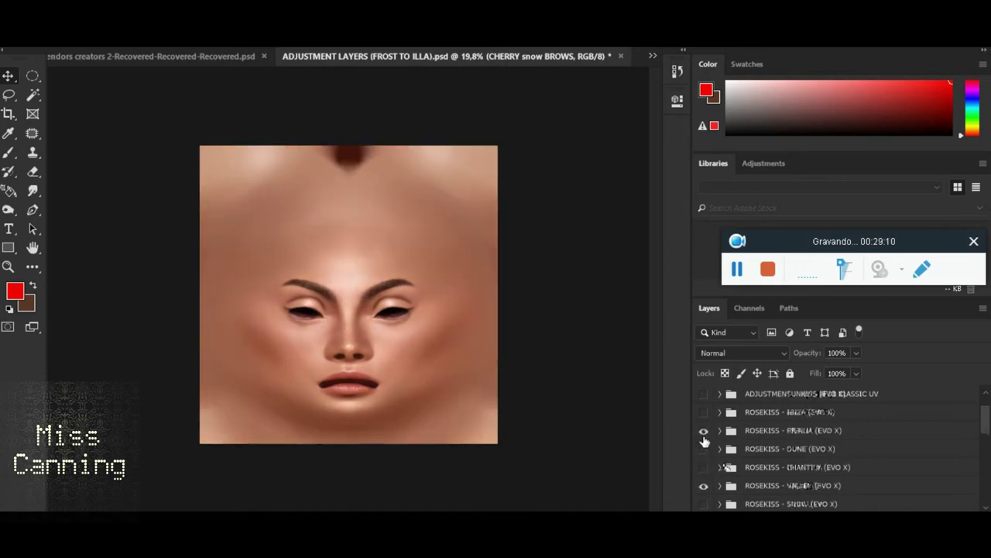
{"action": "left_click", "coordinate": [703, 436]}
{"action": "left_click", "coordinate": [705, 450]}
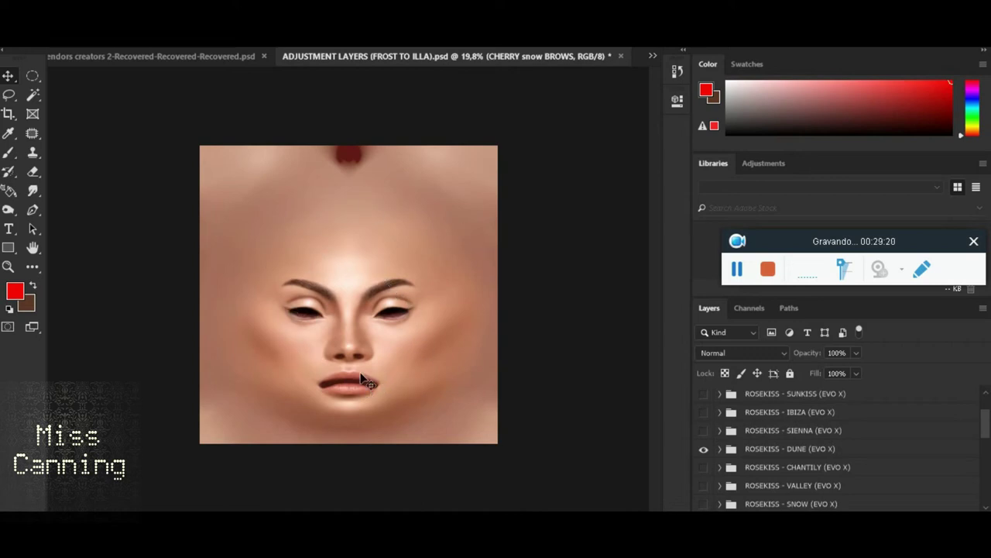
{"action": "left_click", "coordinate": [709, 467]}
{"action": "left_click", "coordinate": [705, 468]}
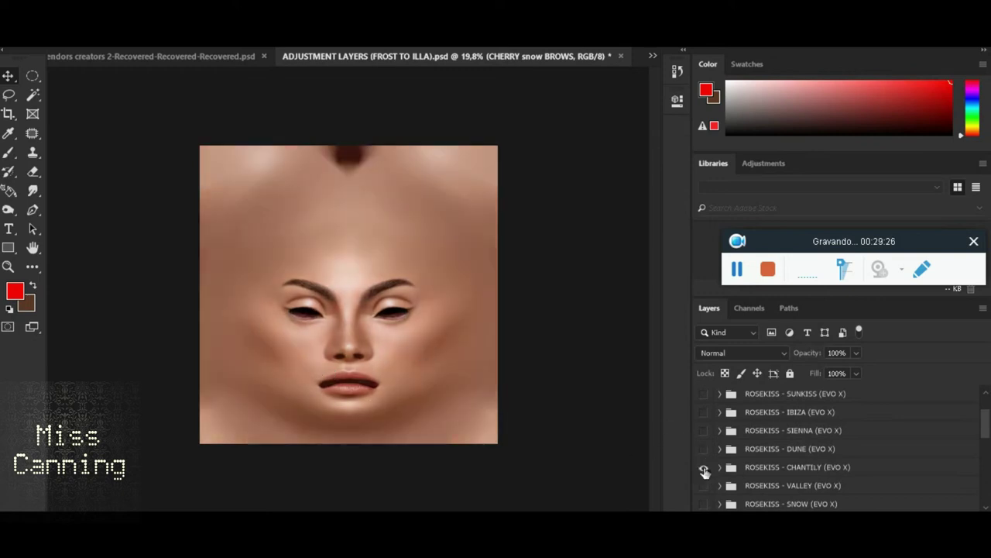
{"action": "left_click", "coordinate": [704, 469]}
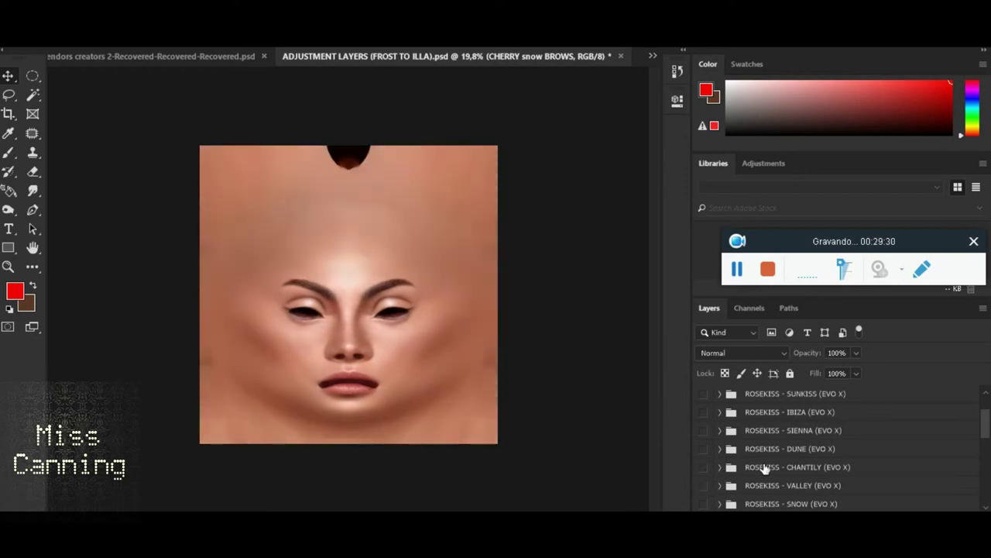
{"action": "scroll", "coordinate": [743, 459], "scroll_direction": "down", "scroll_amount": 1}
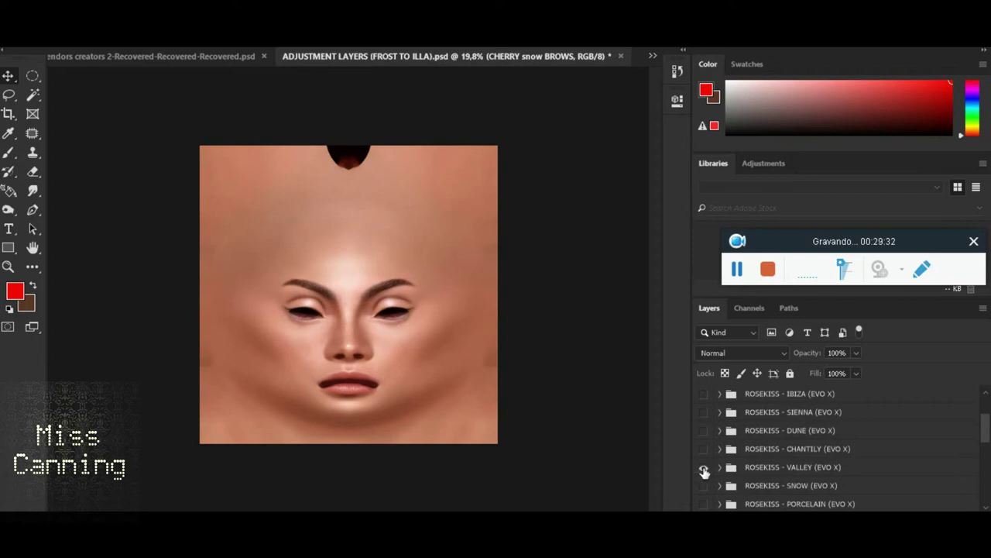
{"action": "left_click", "coordinate": [704, 469]}
{"action": "left_click", "coordinate": [705, 470]}
Preview the SNOW and PORCELAIN tones, leaving ROSEKISS - ICY (EVO X) switched on.
{"action": "left_click", "coordinate": [704, 486]}
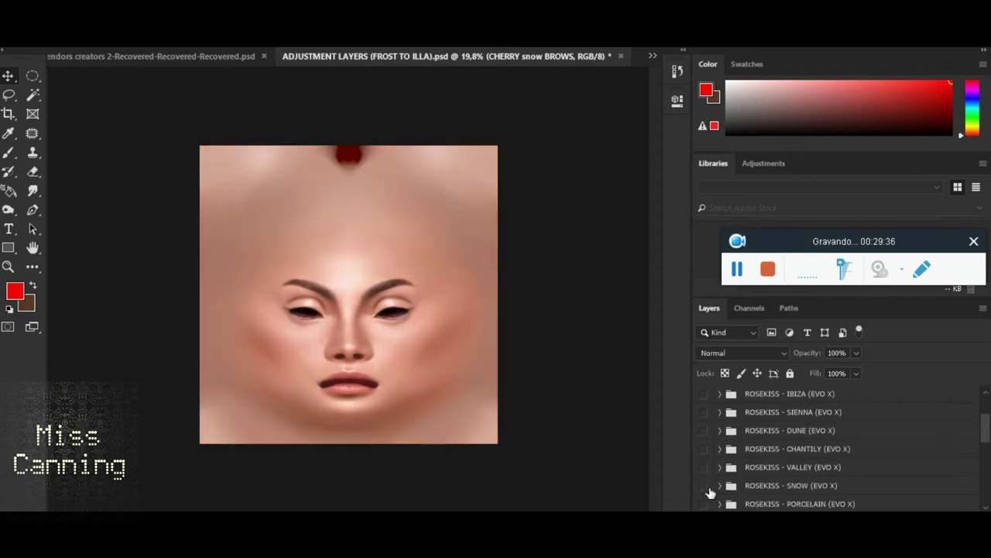
{"action": "left_click", "coordinate": [704, 486]}
{"action": "left_click", "coordinate": [704, 486]}
{"action": "left_click", "coordinate": [704, 487]}
{"action": "scroll", "coordinate": [708, 476], "scroll_direction": "down", "scroll_amount": 1}
{"action": "scroll", "coordinate": [708, 477], "scroll_direction": "down", "scroll_amount": 1}
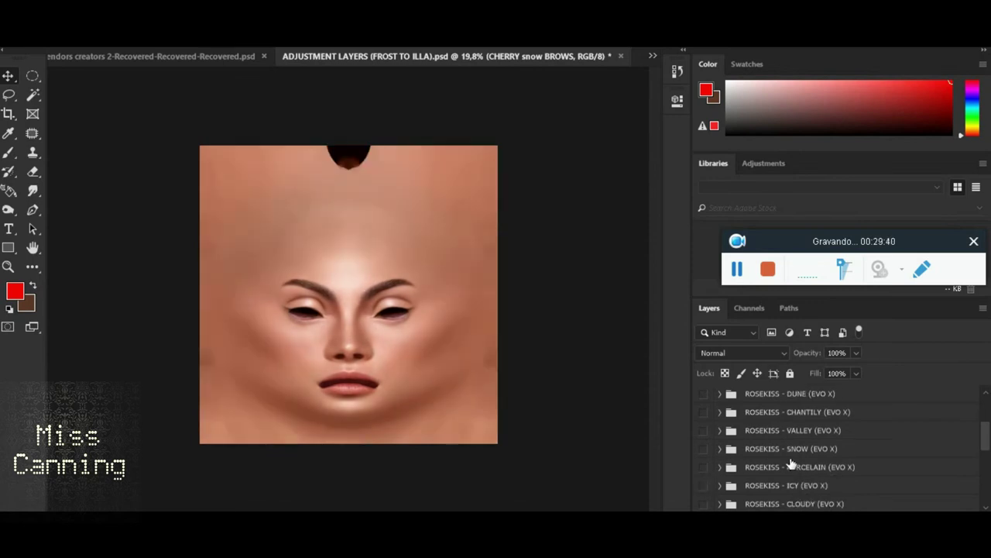
{"action": "left_click", "coordinate": [703, 469]}
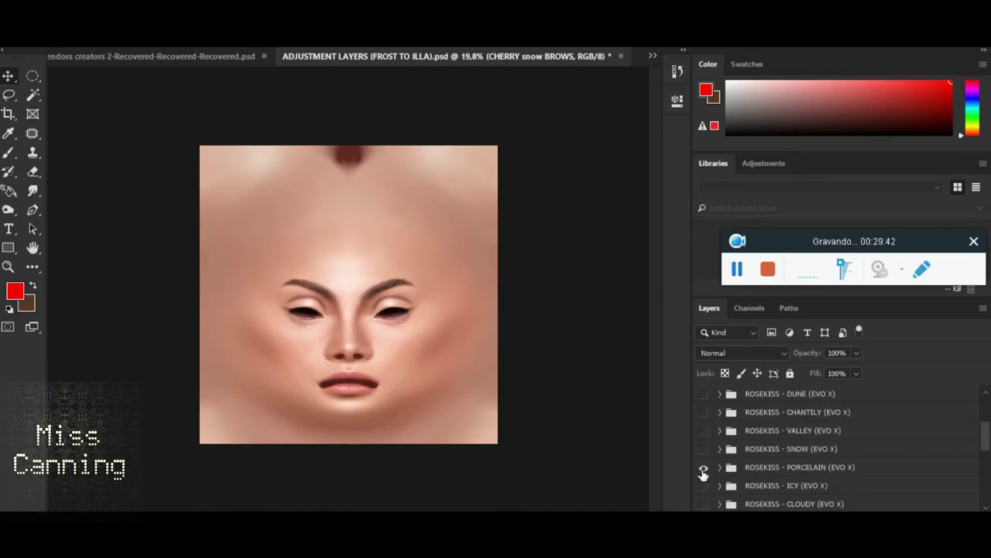
{"action": "left_click", "coordinate": [704, 469]}
{"action": "left_click", "coordinate": [704, 486]}
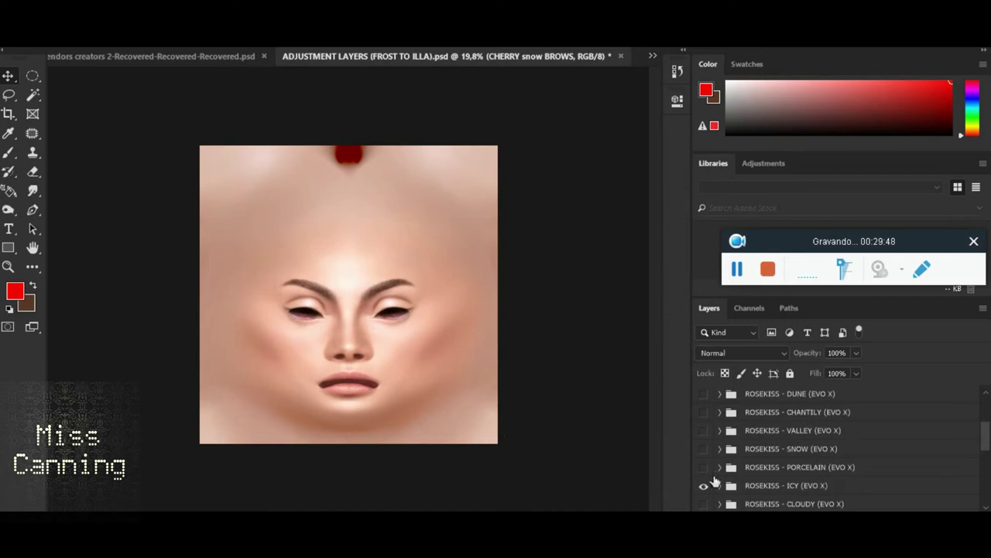
Hide the ICY tone and scroll the Layers panel back up to the SIENNA group.
{"action": "left_click", "coordinate": [704, 485]}
{"action": "scroll", "coordinate": [742, 449], "scroll_direction": "down", "scroll_amount": 1}
{"action": "scroll", "coordinate": [779, 447], "scroll_direction": "down", "scroll_amount": 1}
{"action": "scroll", "coordinate": [779, 447], "scroll_direction": "down", "scroll_amount": 2}
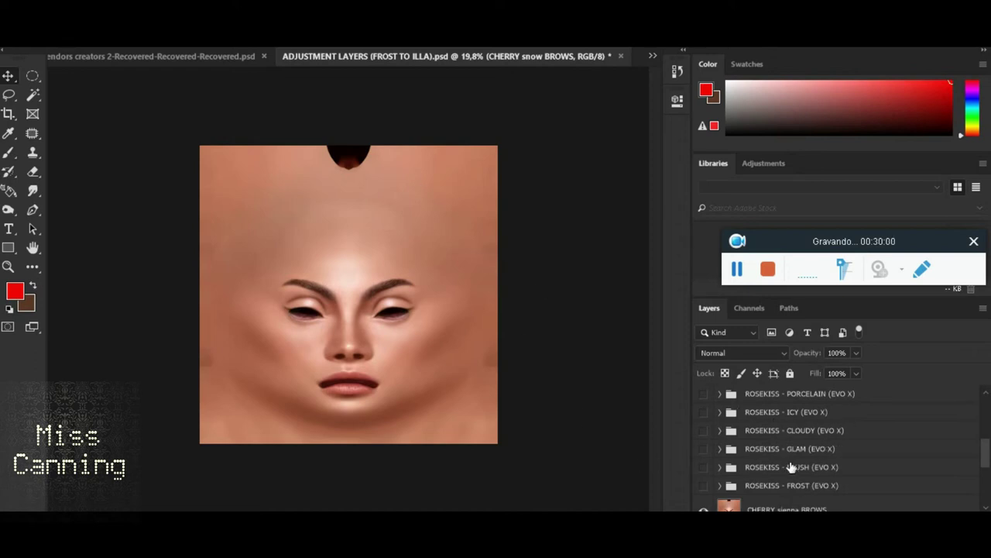
{"action": "scroll", "coordinate": [798, 457], "scroll_direction": "down", "scroll_amount": 1}
{"action": "scroll", "coordinate": [819, 438], "scroll_direction": "down", "scroll_amount": 1}
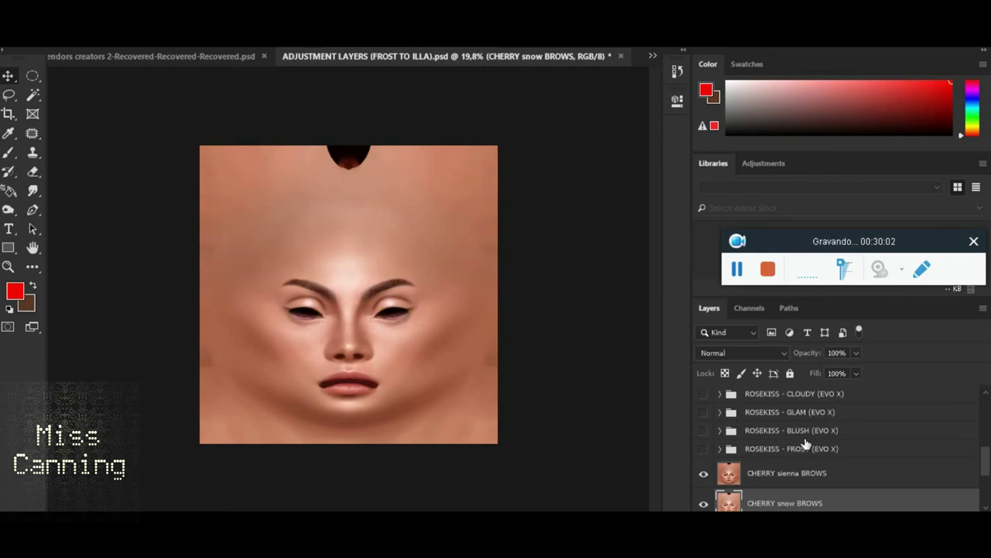
{"action": "scroll", "coordinate": [806, 445], "scroll_direction": "up", "scroll_amount": 2}
{"action": "scroll", "coordinate": [821, 438], "scroll_direction": "down", "scroll_amount": 2}
{"action": "scroll", "coordinate": [786, 465], "scroll_direction": "up", "scroll_amount": 2}
{"action": "scroll", "coordinate": [813, 472], "scroll_direction": "up", "scroll_amount": 2}
{"action": "scroll", "coordinate": [836, 479], "scroll_direction": "up", "scroll_amount": 1}
{"action": "scroll", "coordinate": [838, 482], "scroll_direction": "up", "scroll_amount": 1}
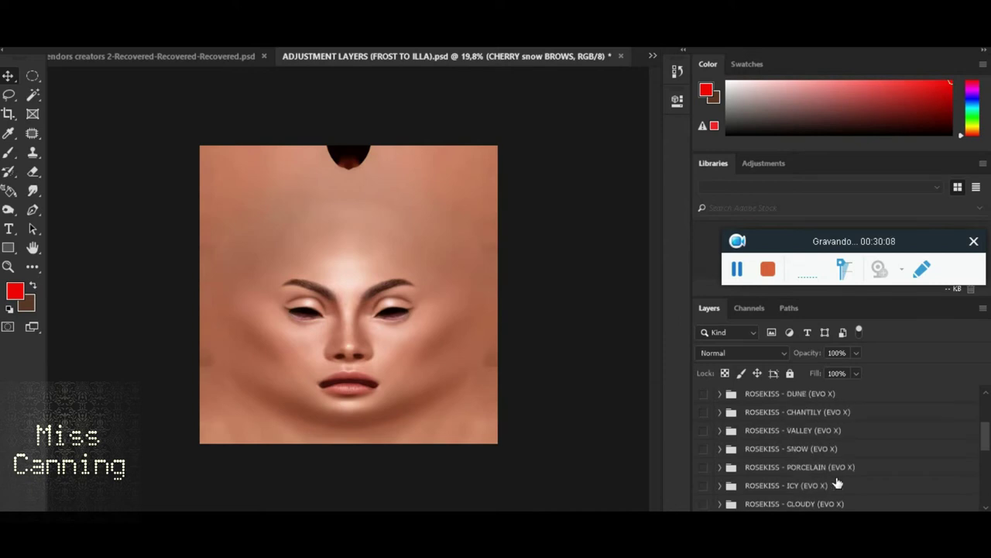
{"action": "scroll", "coordinate": [852, 457], "scroll_direction": "up", "scroll_amount": 1}
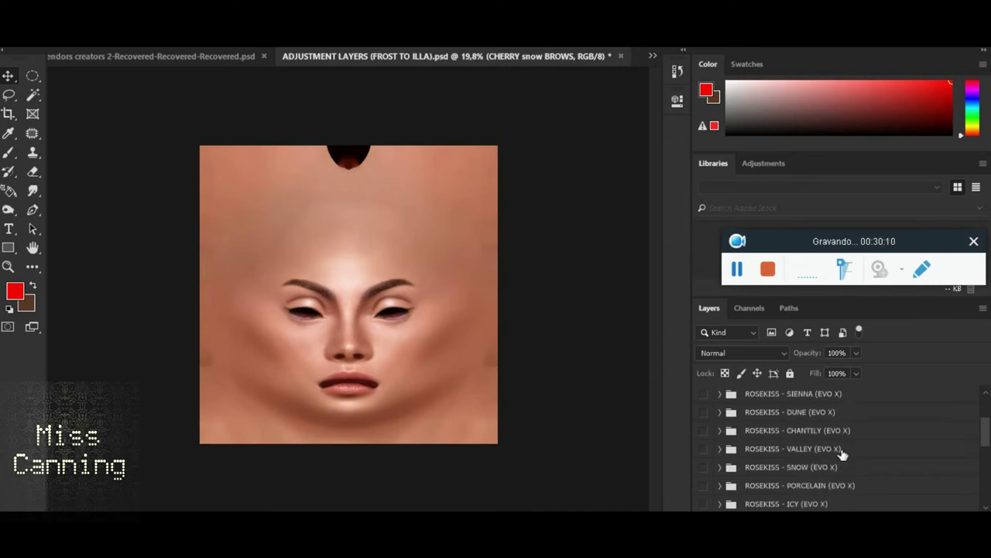
Switch on the ROSEKISS - SIENNA (EVO X) group and return to the brow layers.
{"action": "left_click", "coordinate": [703, 397]}
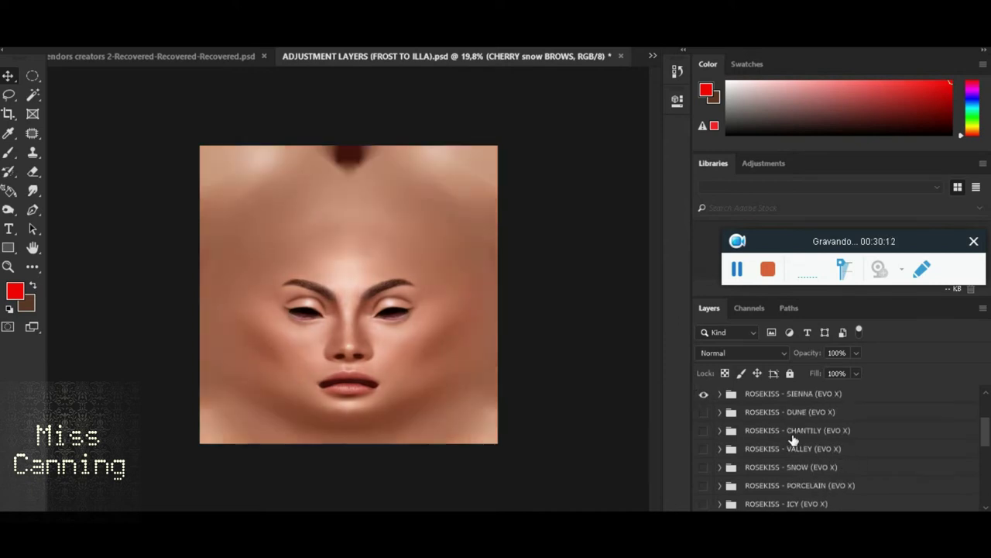
{"action": "scroll", "coordinate": [813, 449], "scroll_direction": "down", "scroll_amount": 2}
{"action": "scroll", "coordinate": [821, 430], "scroll_direction": "down", "scroll_amount": 2}
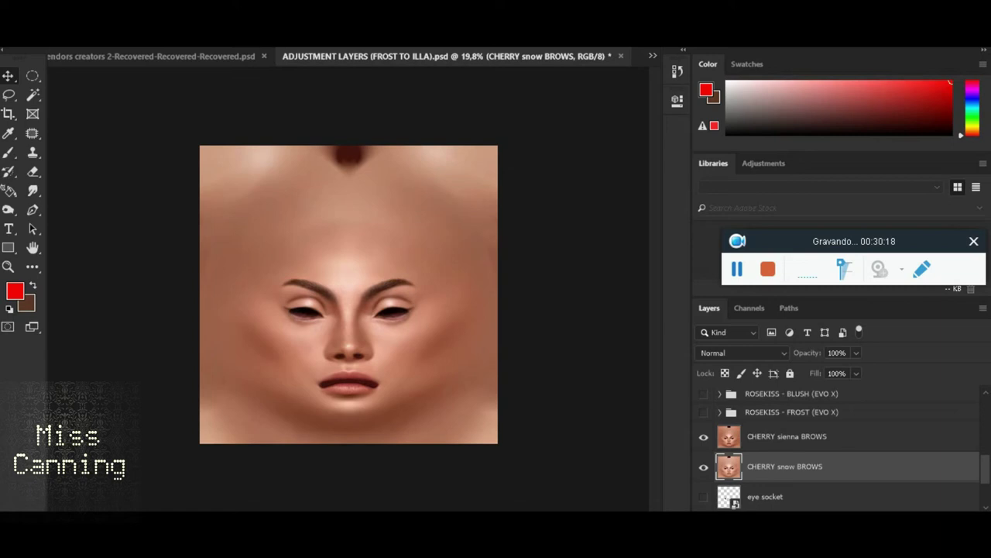
{"action": "left_click", "coordinate": [33, 48]}
Save the face texture as PNG 'face cherry sienna velour 1', accepting default PNG options.
{"action": "left_click", "coordinate": [67, 168]}
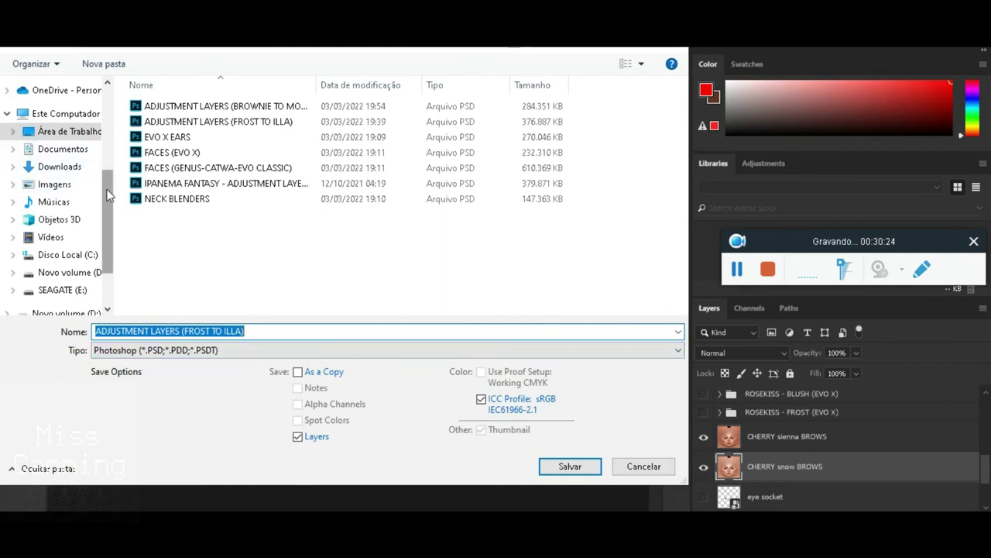
{"action": "left_click_drag", "start_coordinate": [106, 191], "coordinate": [104, 146]}
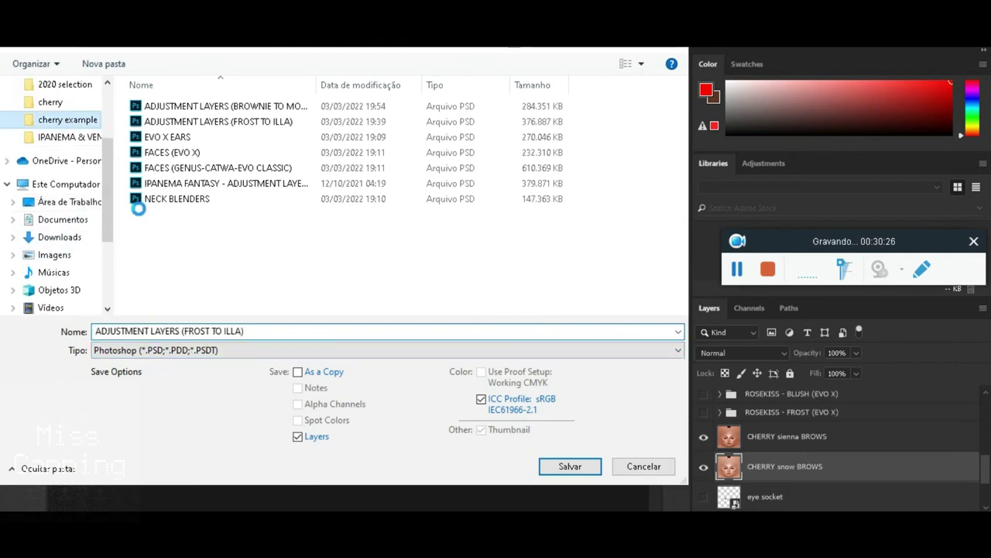
{"action": "left_click", "coordinate": [151, 349]}
{"action": "left_click", "coordinate": [128, 291]}
{"action": "left_click", "coordinate": [262, 332]}
{"action": "key", "text": "ctrl+a"}
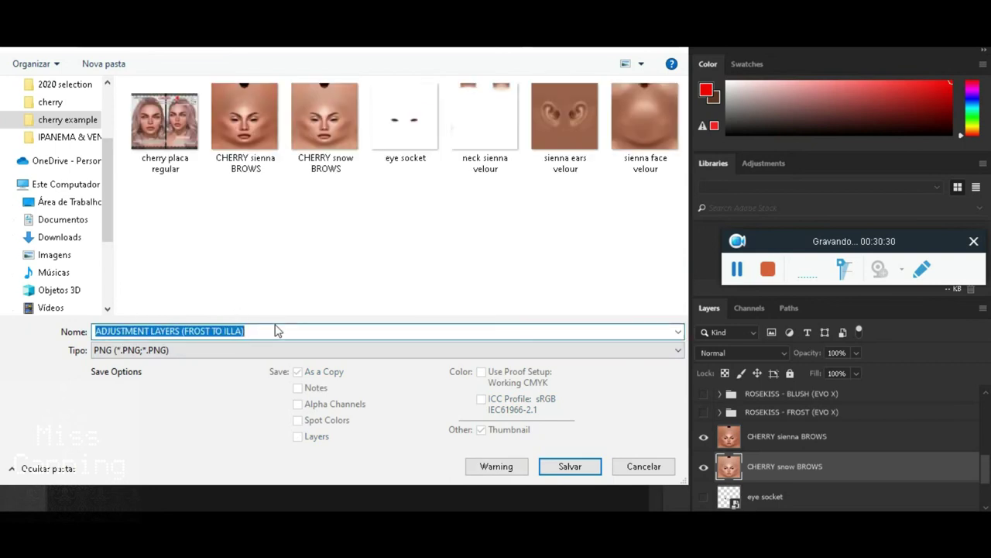
{"action": "type", "text": "face cherry"}
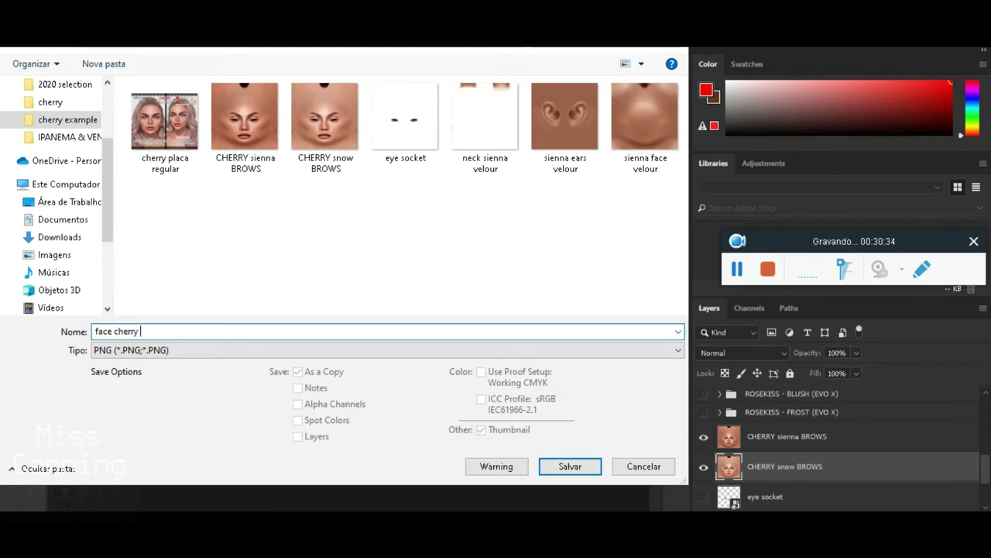
{"action": "type", "text": "a velour 1"}
{"action": "left_click_drag", "start_coordinate": [208, 331], "coordinate": [10, 316]}
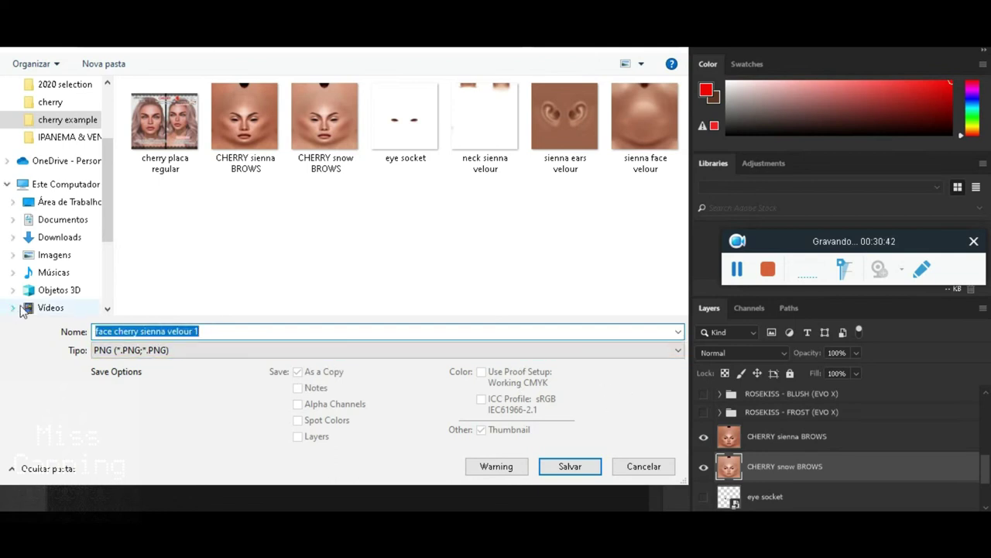
{"action": "left_click", "coordinate": [571, 467]}
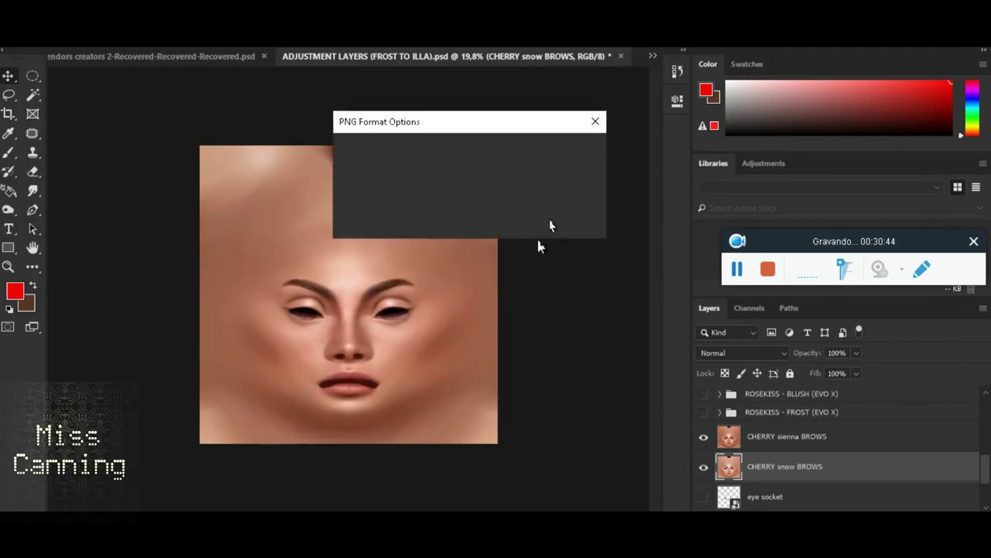
{"action": "left_click", "coordinate": [561, 153]}
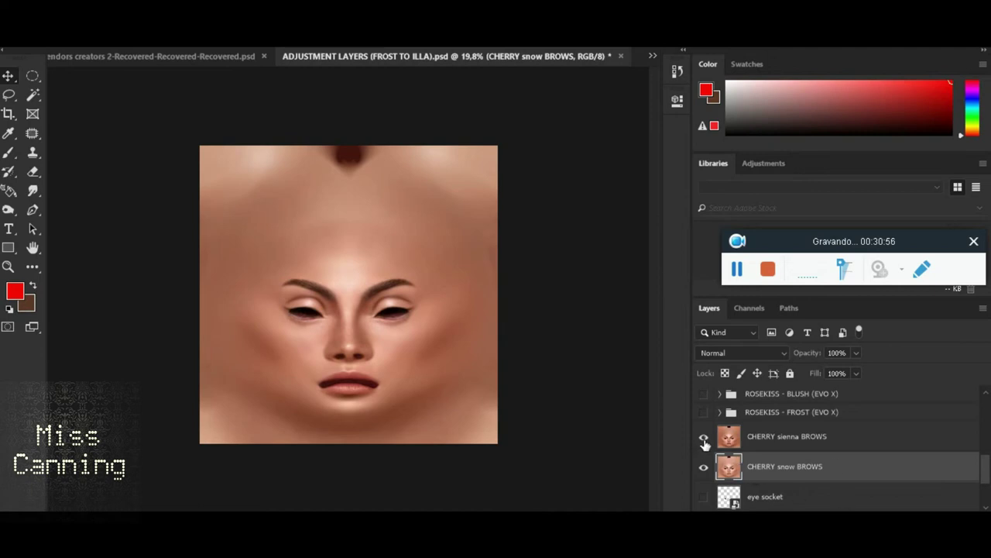
Hide CHERRY sienna BROWS and start a Save As with PNG format.
{"action": "left_click", "coordinate": [704, 440]}
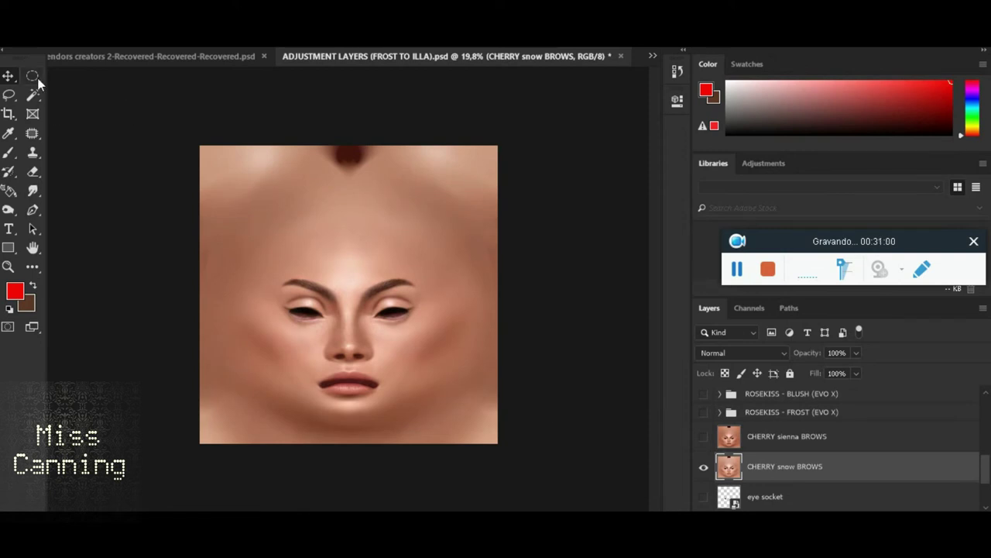
{"action": "key", "text": "alt+f"}
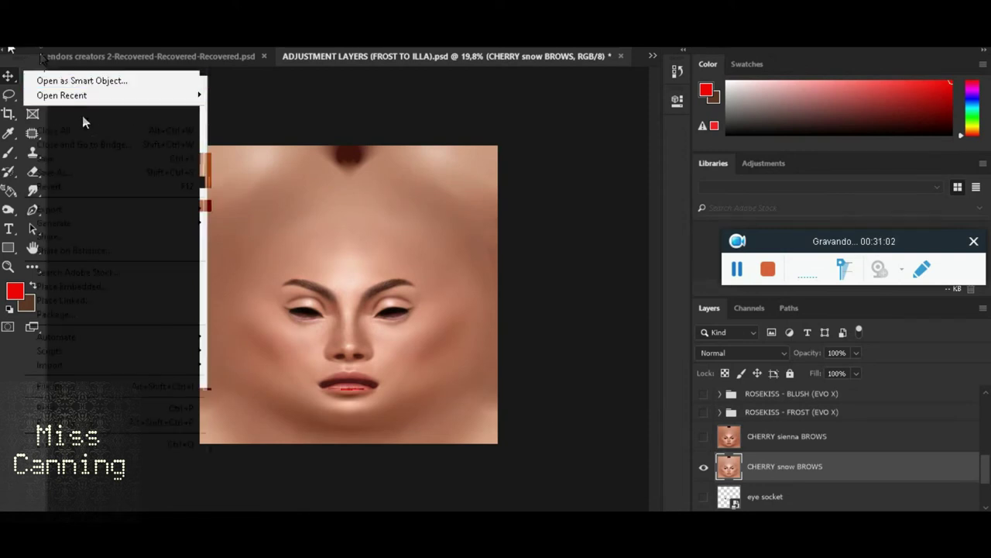
{"action": "left_click", "coordinate": [81, 184]}
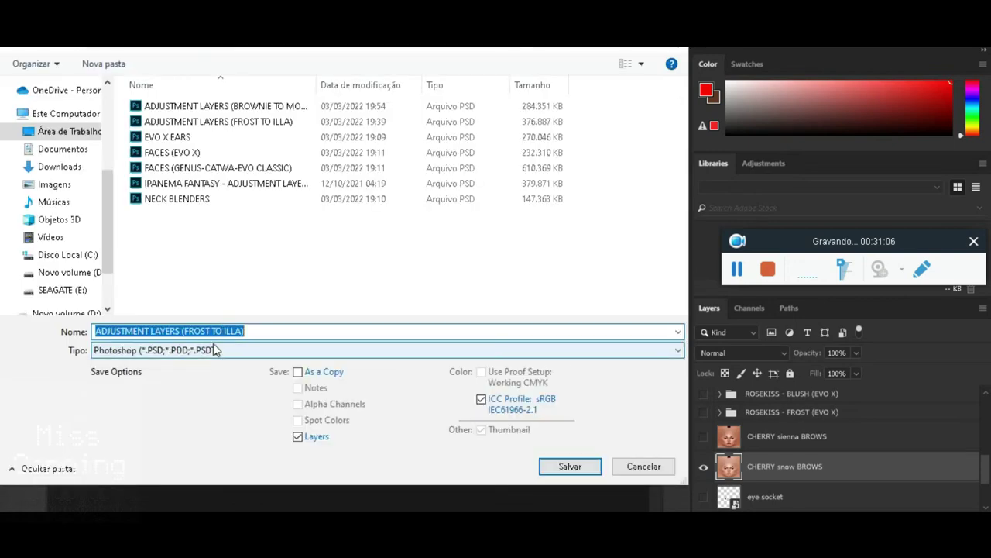
{"action": "left_click", "coordinate": [387, 351]}
{"action": "left_click", "coordinate": [310, 227]}
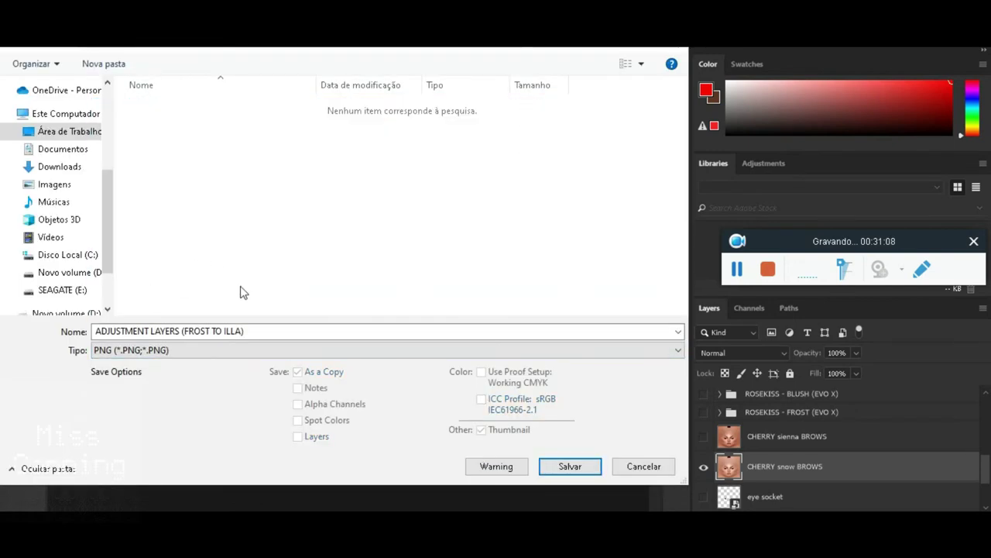
Save into cherry example as 'face cherry sienna velour 2' with default PNG options.
{"action": "scroll", "coordinate": [84, 197], "scroll_direction": "up", "scroll_amount": 1}
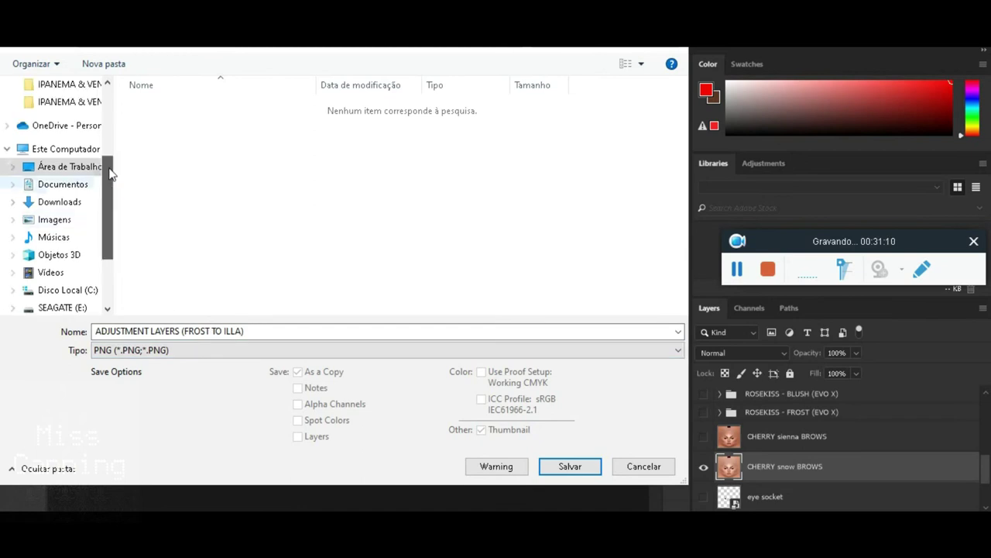
{"action": "scroll", "coordinate": [84, 196], "scroll_direction": "up", "scroll_amount": 1}
{"action": "left_click", "coordinate": [68, 120]}
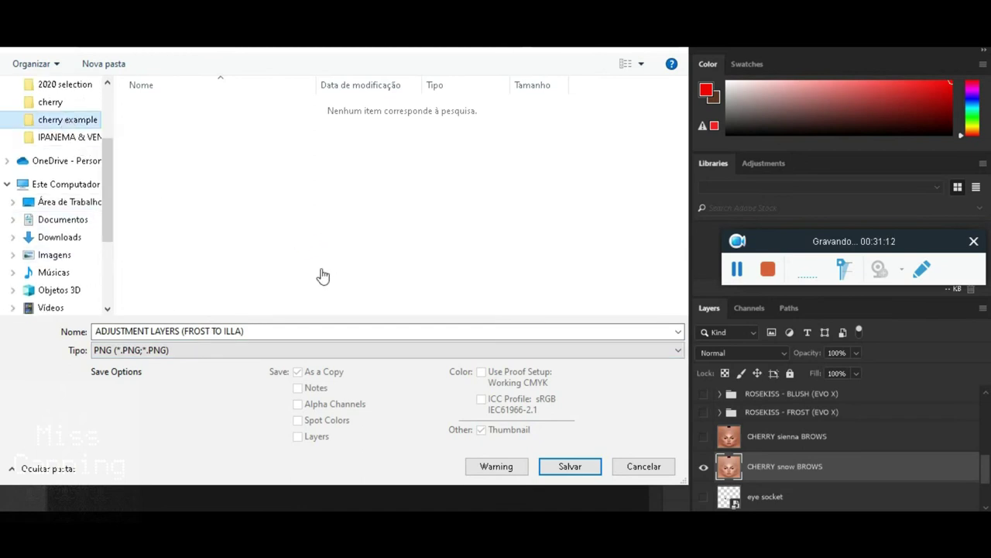
{"action": "left_click", "coordinate": [485, 139]}
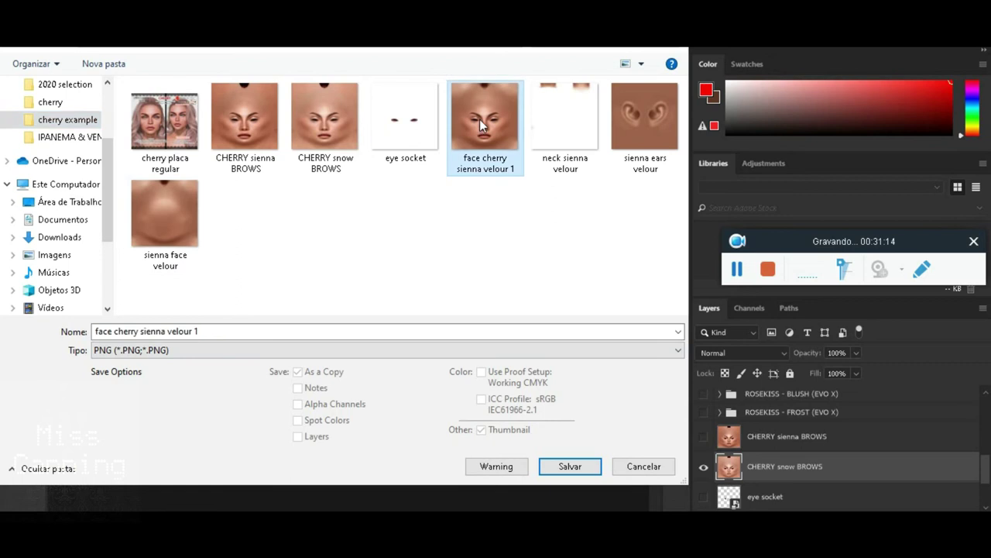
{"action": "double_click", "coordinate": [231, 333]}
{"action": "type", "text": "2"}
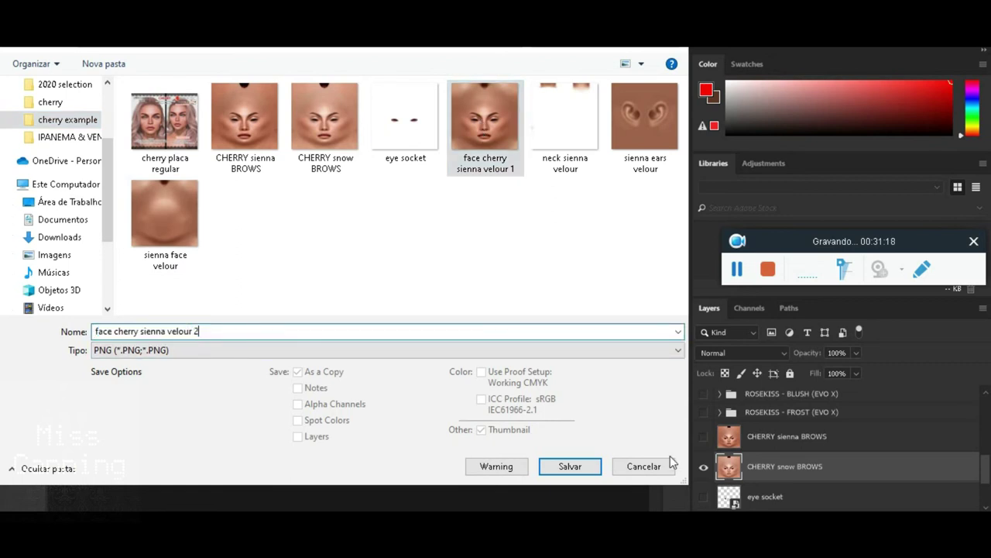
{"action": "left_click", "coordinate": [570, 467]}
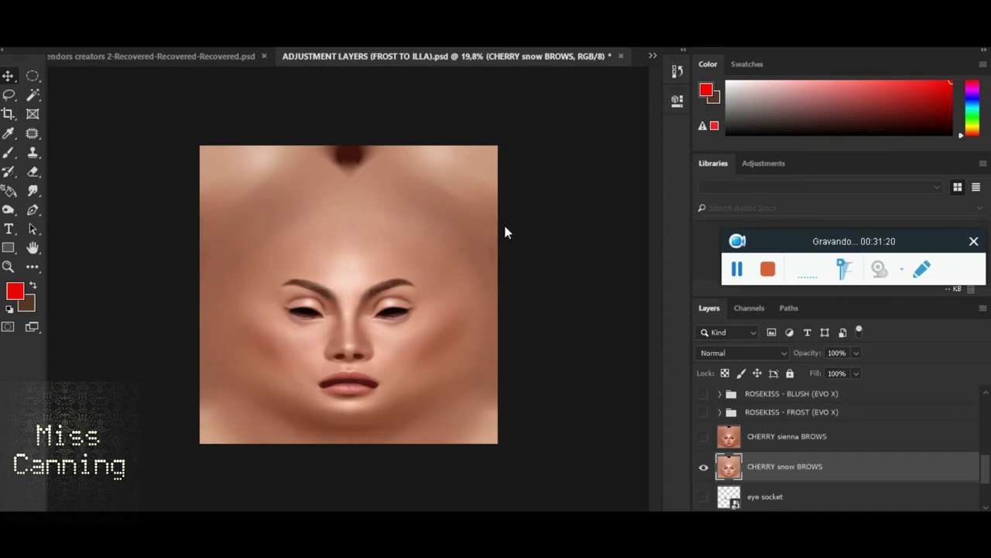
{"action": "left_click", "coordinate": [552, 158]}
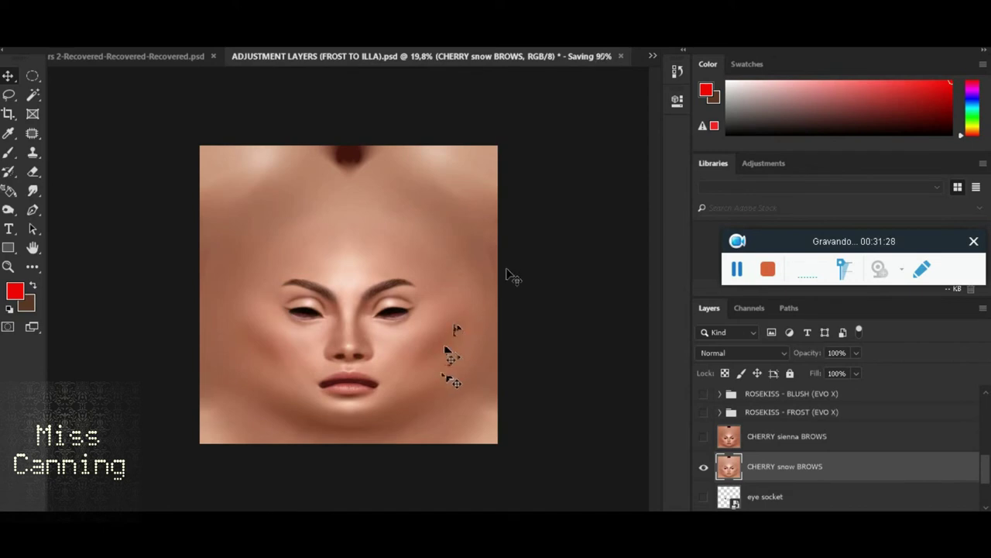
{"action": "scroll", "coordinate": [449, 413], "scroll_direction": "up", "scroll_amount": 1}
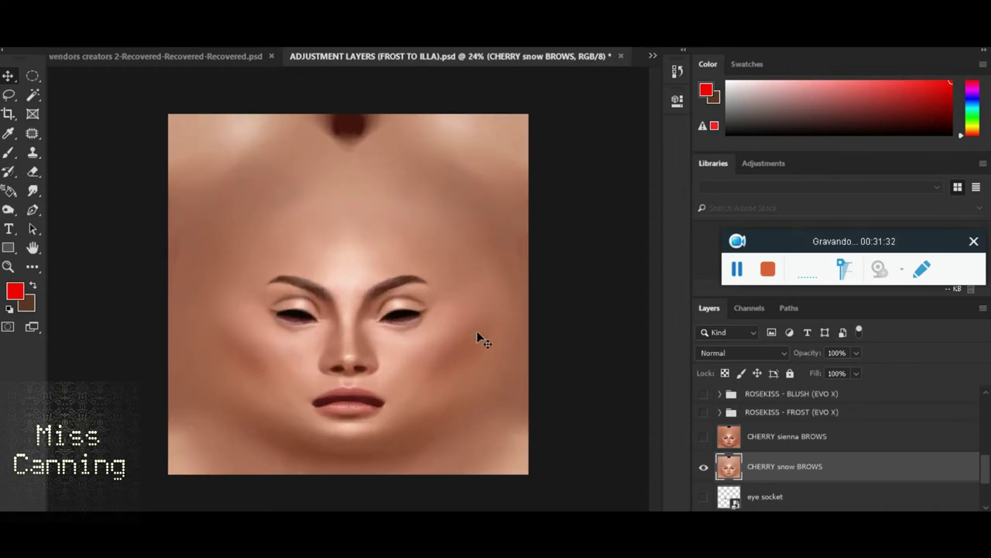
Hide CHERRY snow BROWS, show ROSEKISS - FROST, and briefly preview the BLUSH group.
{"action": "left_click", "coordinate": [704, 467]}
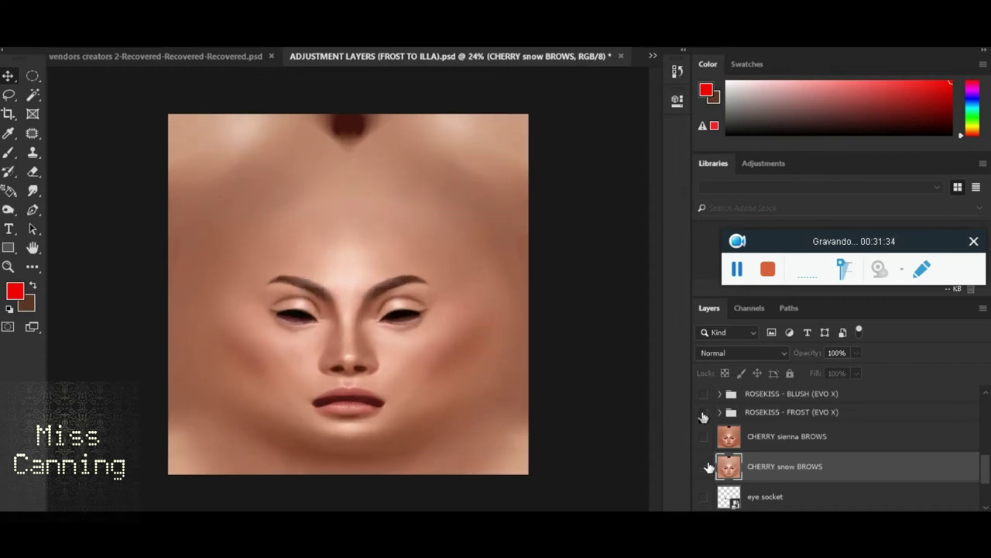
{"action": "left_click", "coordinate": [703, 412]}
{"action": "left_click", "coordinate": [703, 393]}
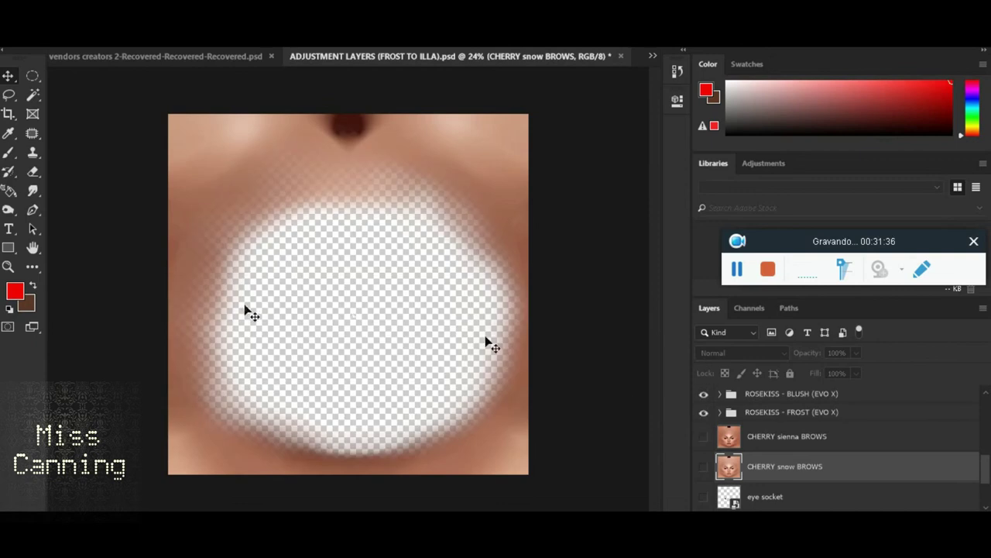
{"action": "left_click_drag", "start_coordinate": [243, 310], "coordinate": [230, 276]}
{"action": "left_click", "coordinate": [704, 394]}
{"action": "left_click", "coordinate": [720, 413]}
{"action": "left_click", "coordinate": [720, 413]}
Show CHERRY sienna BROWS and switch to the Rectangular Marquee tool.
{"action": "left_click", "coordinate": [703, 436]}
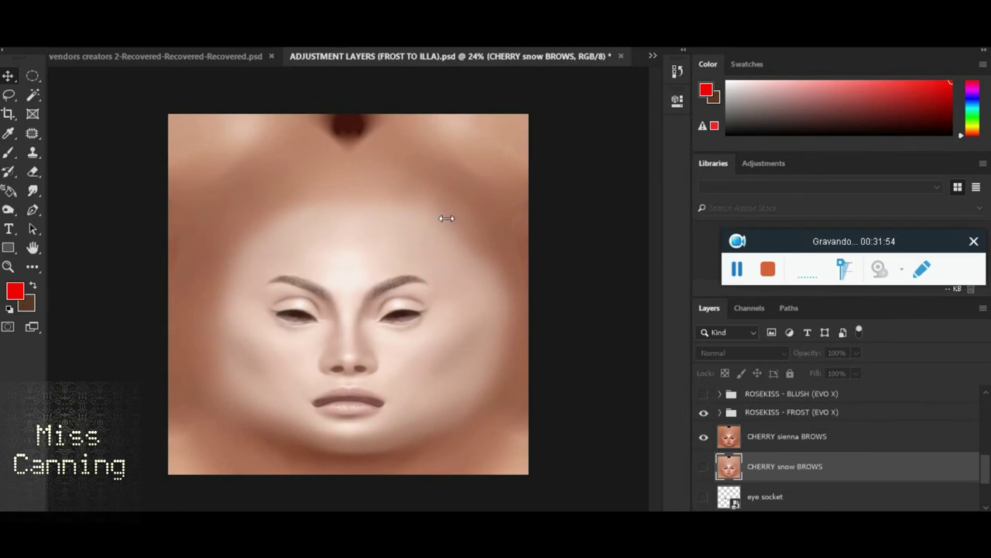
{"action": "right_click", "coordinate": [33, 78]}
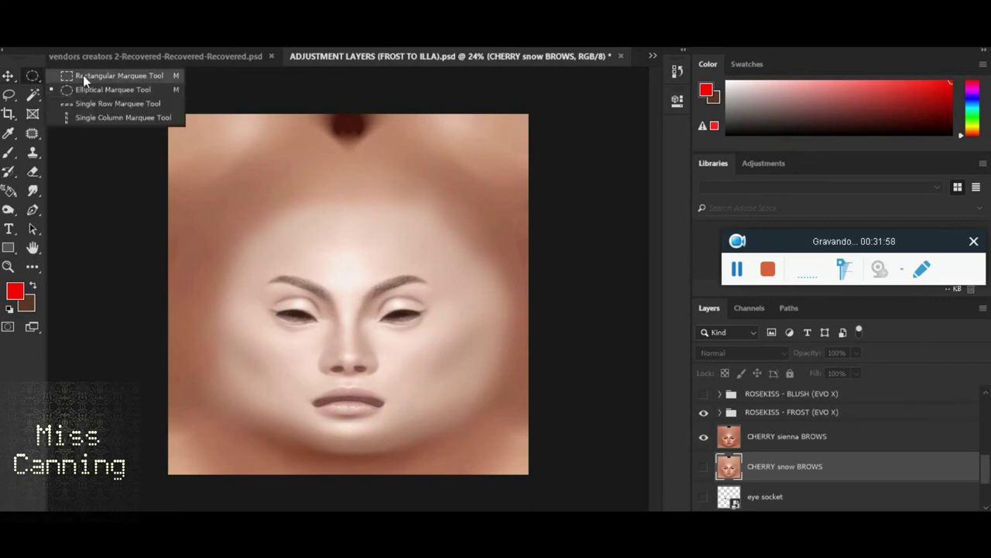
{"action": "left_click", "coordinate": [83, 75]}
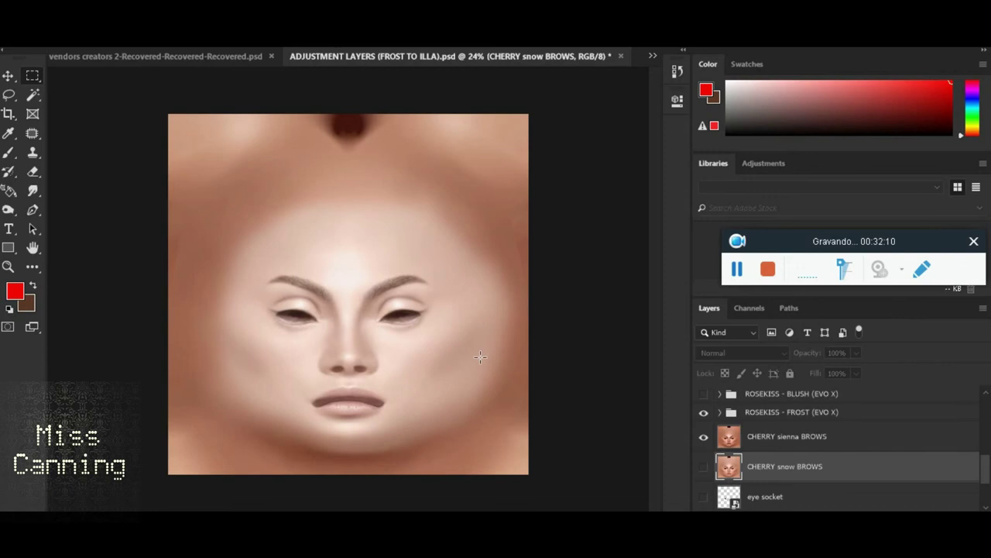
{"action": "scroll", "coordinate": [416, 358], "scroll_direction": "up", "scroll_amount": 1}
{"action": "scroll", "coordinate": [433, 361], "scroll_direction": "up", "scroll_amount": 1}
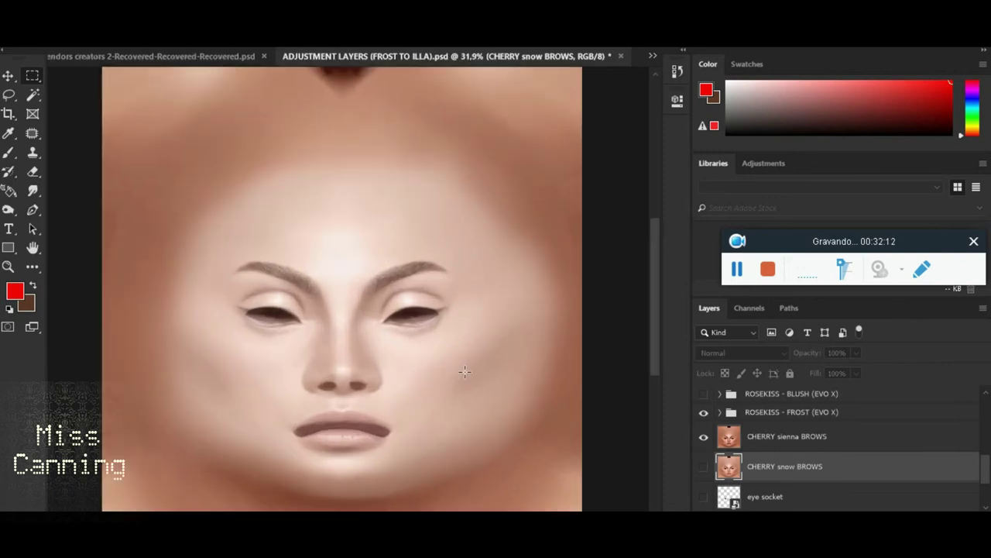
{"action": "scroll", "coordinate": [482, 343], "scroll_direction": "down", "scroll_amount": 1}
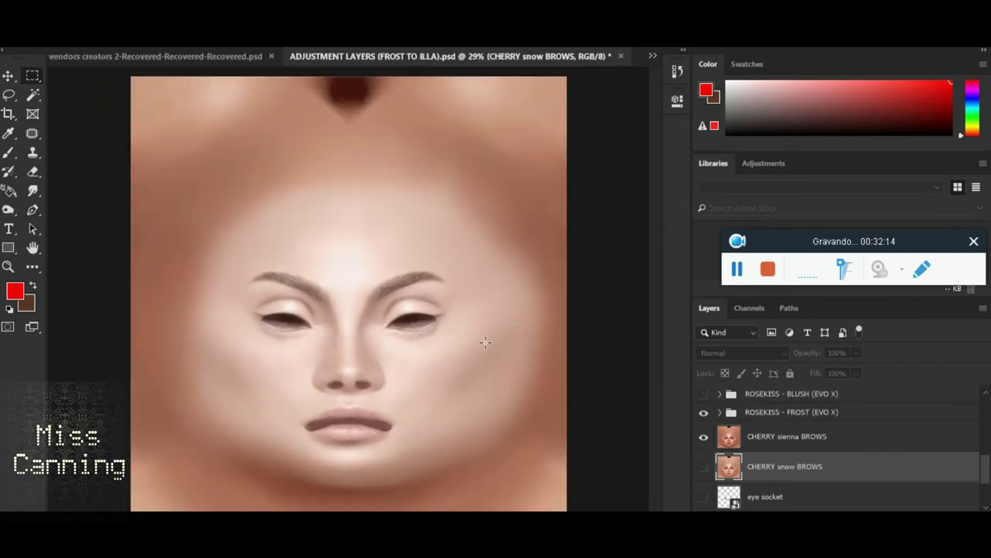
{"action": "scroll", "coordinate": [483, 343], "scroll_direction": "down", "scroll_amount": 1}
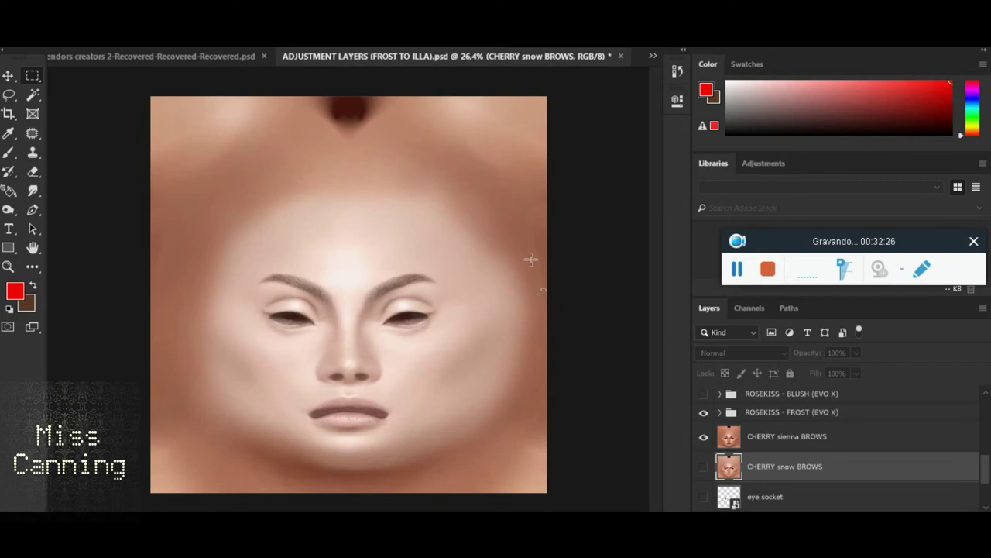
{"action": "scroll", "coordinate": [531, 246], "scroll_direction": "up", "scroll_amount": 3}
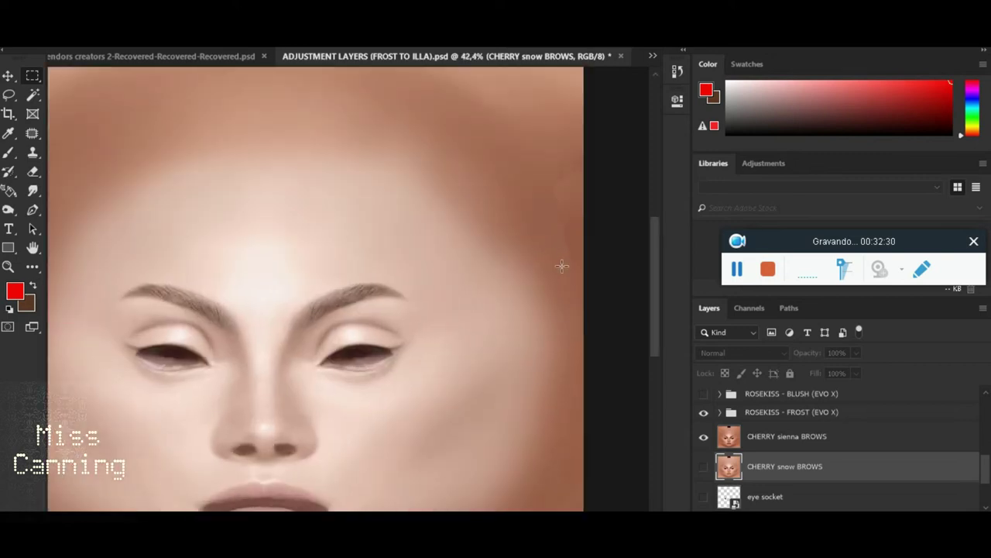
{"action": "scroll", "coordinate": [286, 298], "scroll_direction": "down", "scroll_amount": 3}
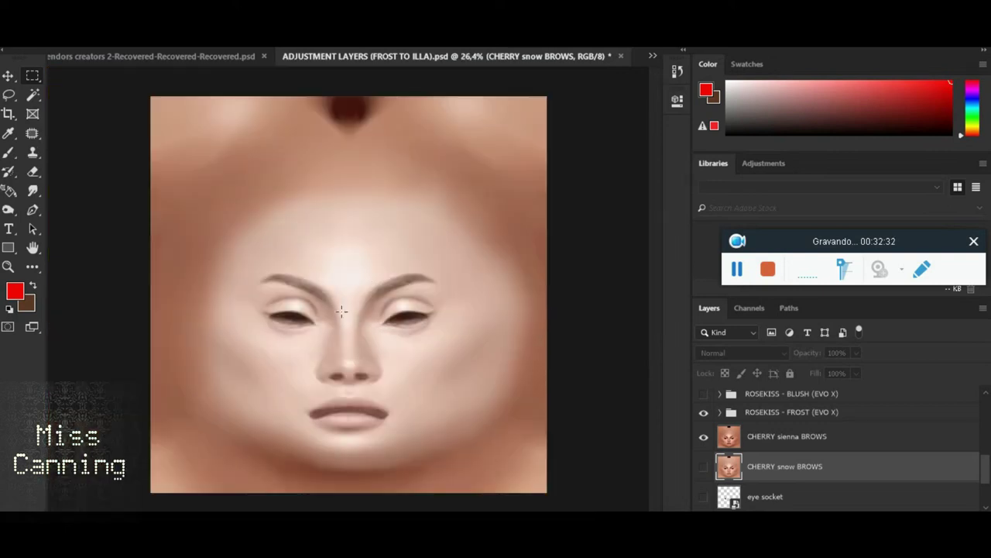
Toggle CHERRY sienna BROWS off and back on to compare the face.
{"action": "left_click", "coordinate": [706, 438]}
{"action": "left_click", "coordinate": [706, 438]}
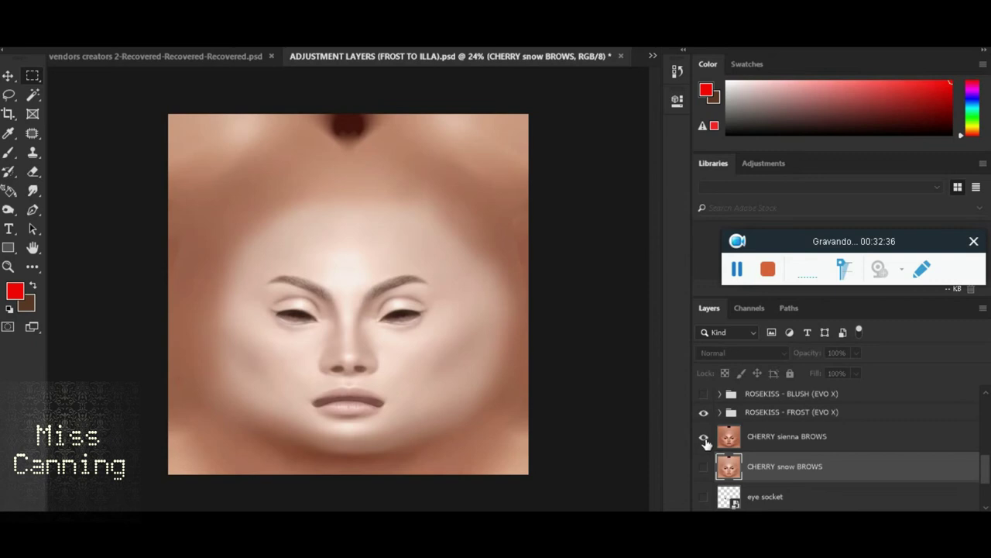
{"action": "scroll", "coordinate": [707, 439], "scroll_direction": "up", "scroll_amount": 2}
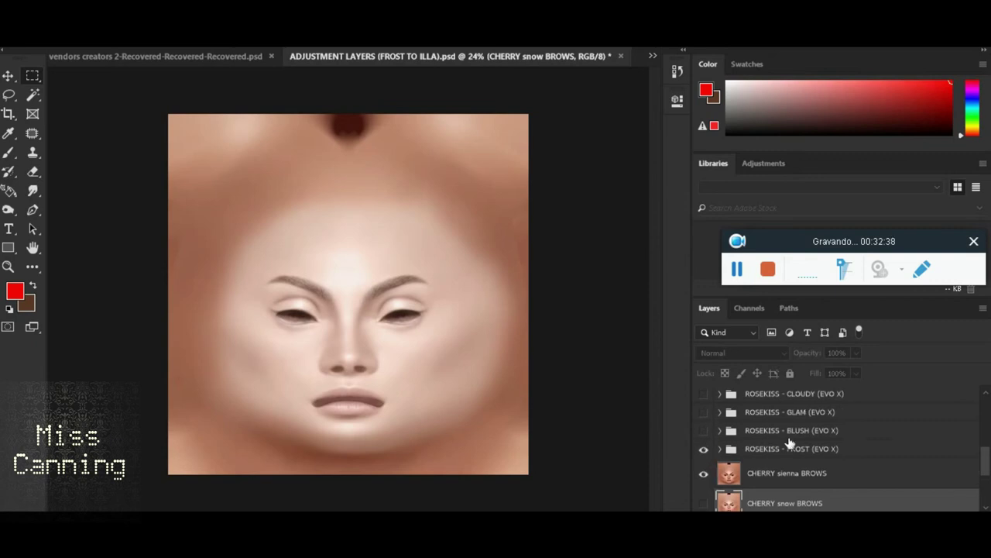
{"action": "scroll", "coordinate": [792, 451], "scroll_direction": "up", "scroll_amount": 2}
{"action": "scroll", "coordinate": [821, 457], "scroll_direction": "up", "scroll_amount": 2}
{"action": "scroll", "coordinate": [814, 459], "scroll_direction": "up", "scroll_amount": 2}
{"action": "scroll", "coordinate": [813, 458], "scroll_direction": "up", "scroll_amount": 1}
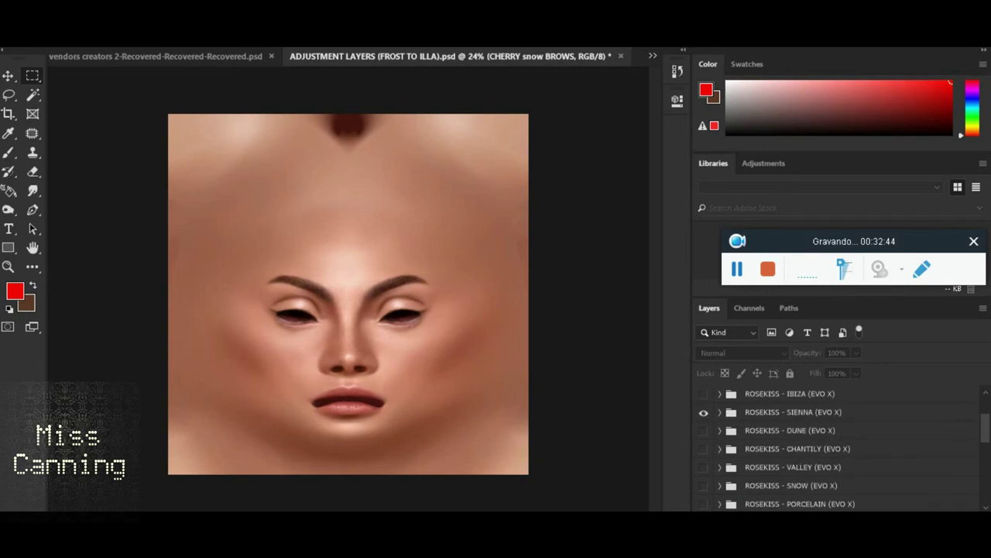
{"action": "key", "text": "alt+Tab"}
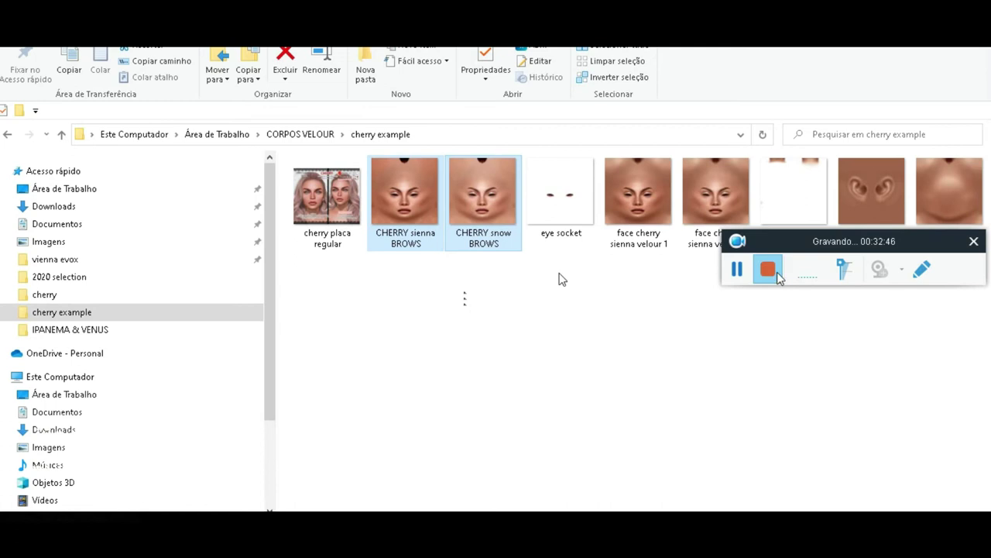
Open the exported 'face cherry sienna velour 1' PNG from cherry example in ImageGlass.
{"action": "left_click_drag", "start_coordinate": [768, 246], "coordinate": [682, 361]}
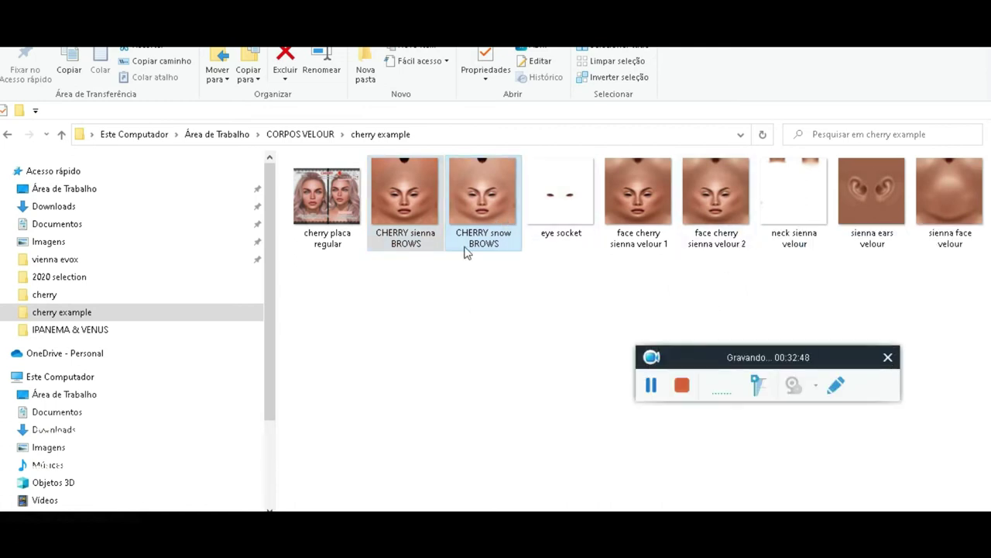
{"action": "left_click_drag", "start_coordinate": [499, 320], "coordinate": [411, 206]}
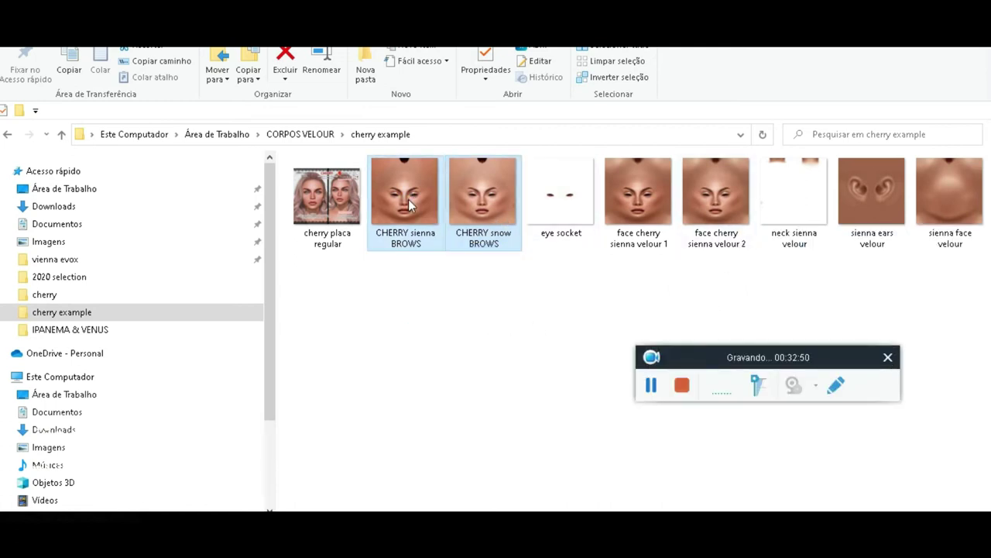
{"action": "mouse_move", "coordinate": [730, 299]}
{"action": "left_mouse_down"}
{"action": "mouse_move", "coordinate": [649, 199]}
{"action": "mouse_move", "coordinate": [641, 233]}
{"action": "left_mouse_up"}
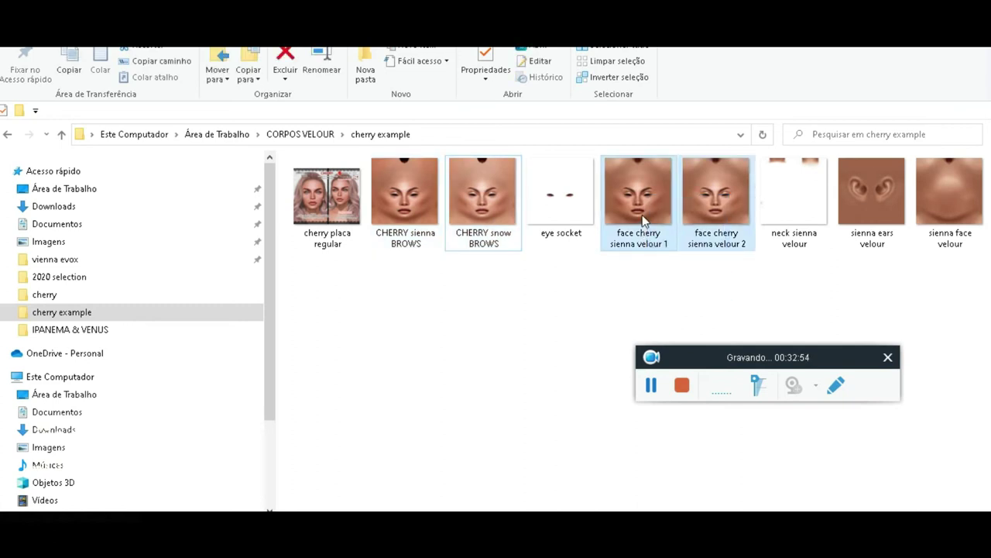
{"action": "left_click", "coordinate": [642, 215]}
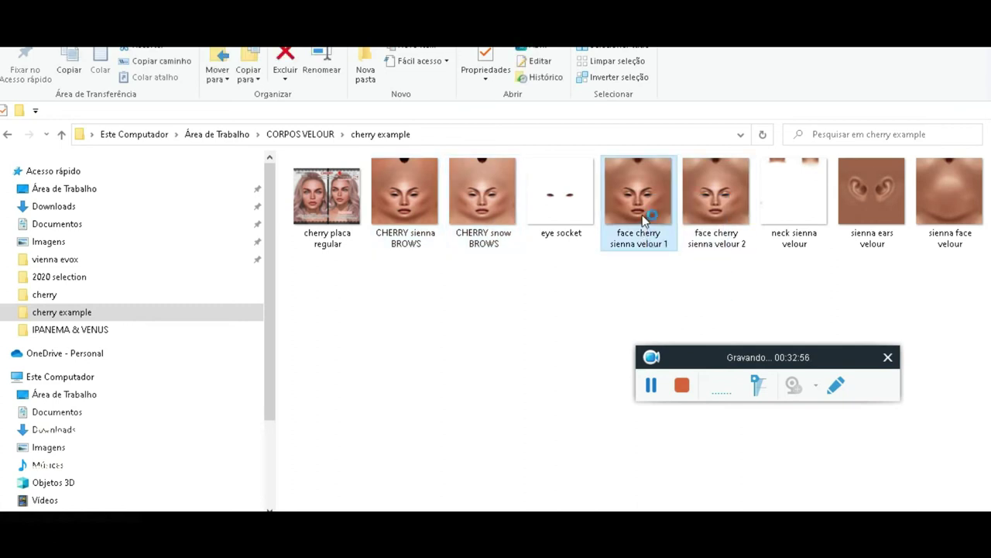
{"action": "double_click", "coordinate": [642, 215]}
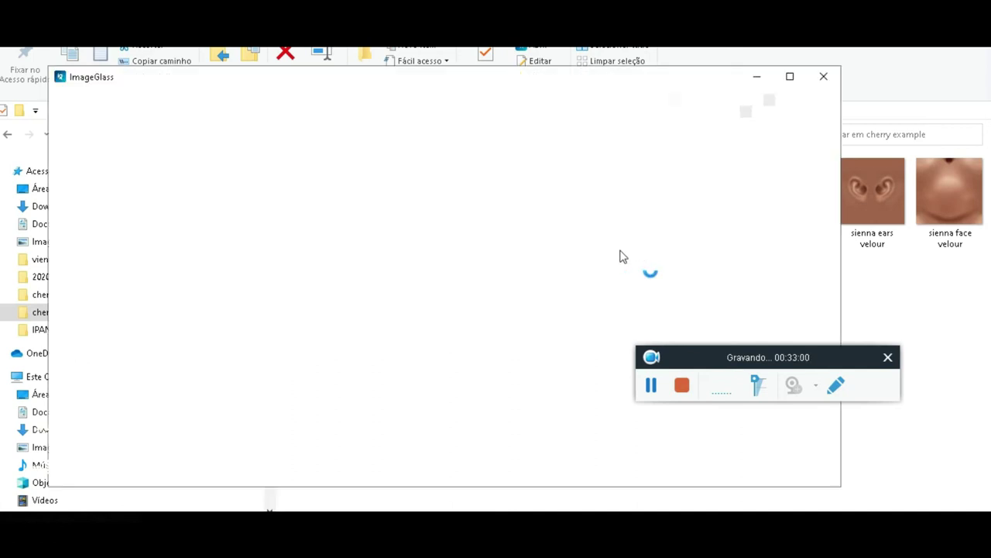
Zoom into face cherry sienna velour 1, view velour 2, then close ImageGlass.
{"action": "left_click", "coordinate": [731, 105]}
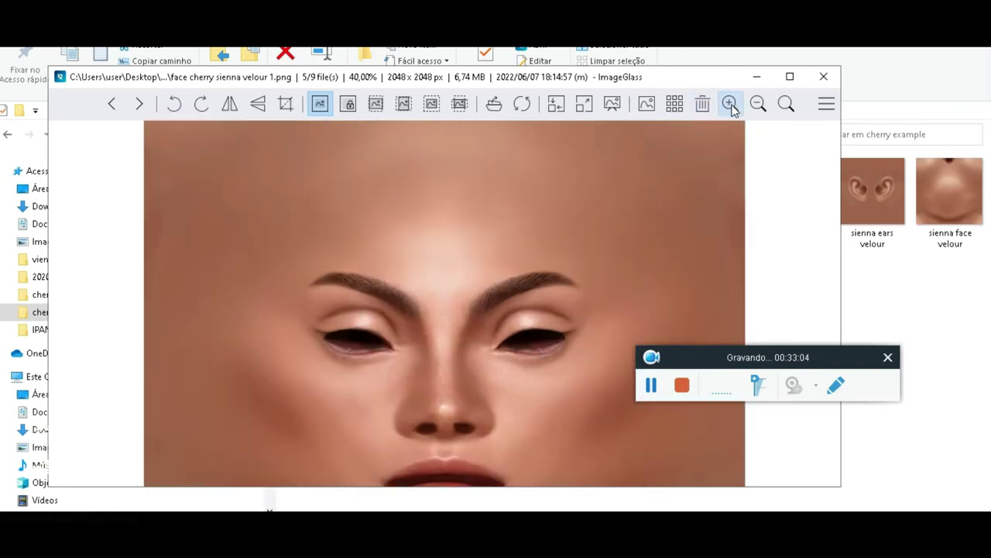
{"action": "scroll", "coordinate": [509, 248], "scroll_direction": "down", "scroll_amount": 3}
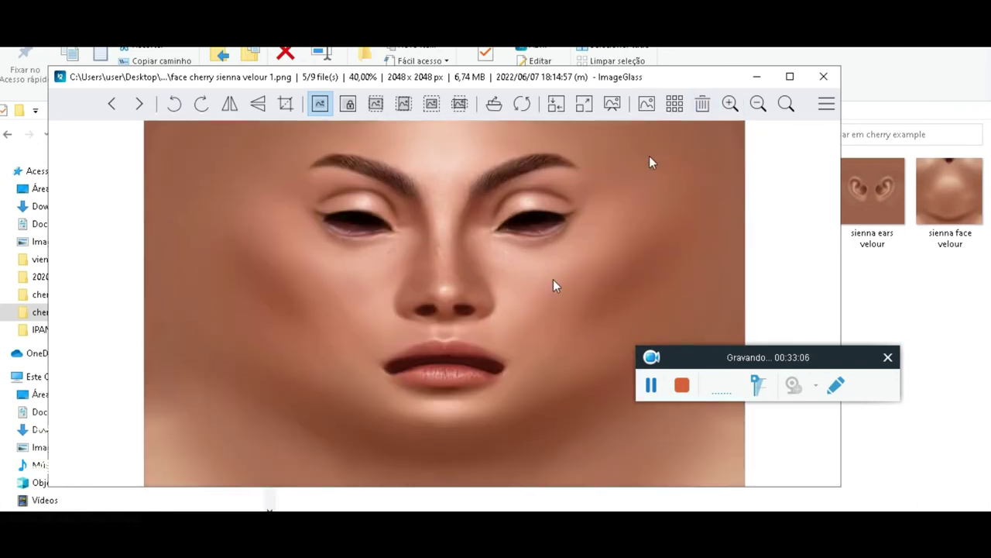
{"action": "scroll", "coordinate": [553, 285], "scroll_direction": "up", "scroll_amount": 5}
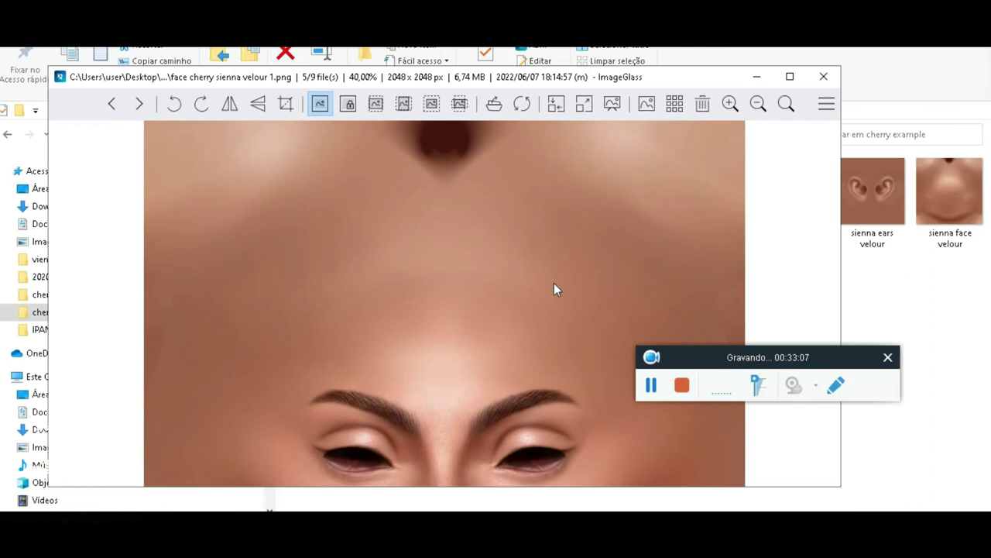
{"action": "left_click", "coordinate": [757, 104]}
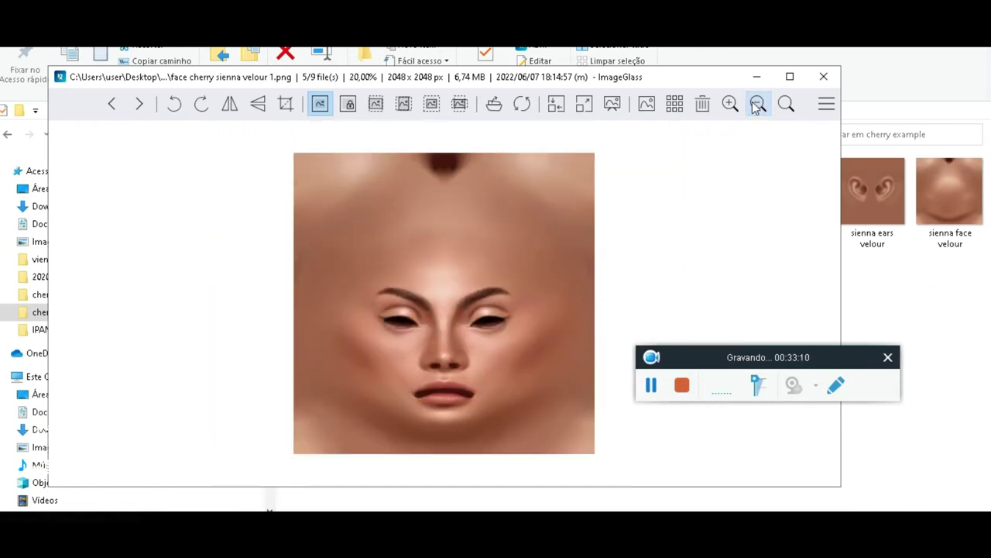
{"action": "left_click", "coordinate": [823, 76]}
{"action": "left_click", "coordinate": [731, 207]}
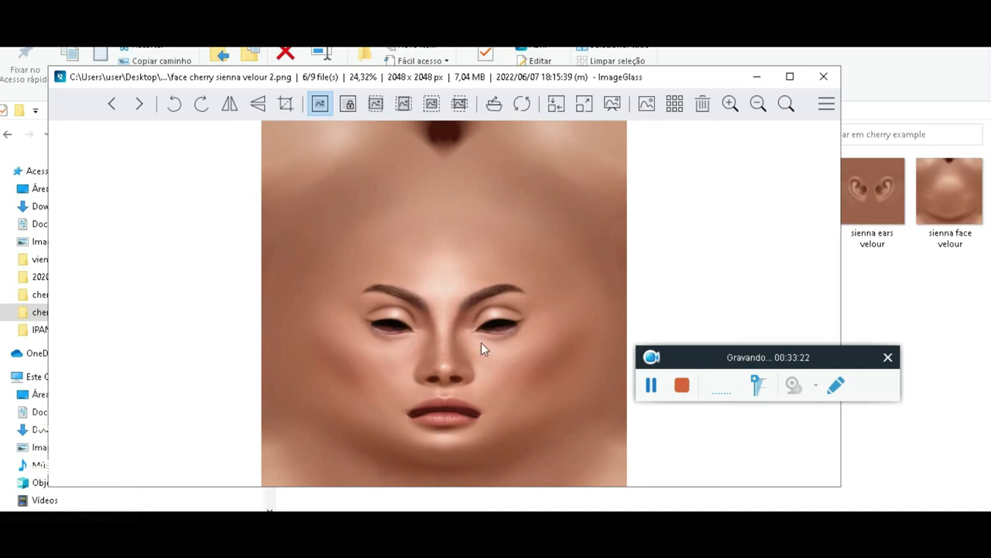
{"action": "left_click", "coordinate": [817, 76]}
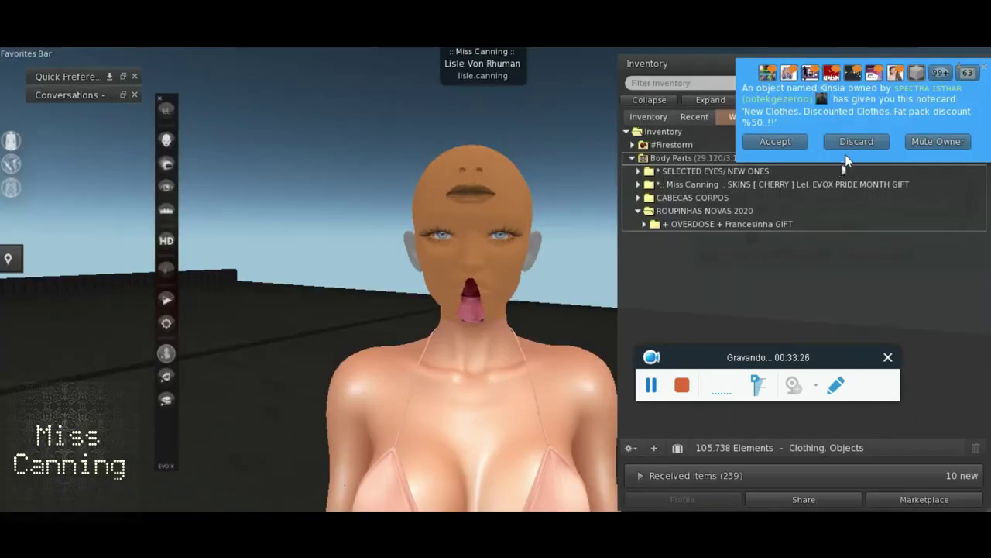
Dismiss the notecard offer and wear CHERRY Skin VELOUR SIENNA (universal) Brows from Recent.
{"action": "left_click", "coordinate": [854, 144]}
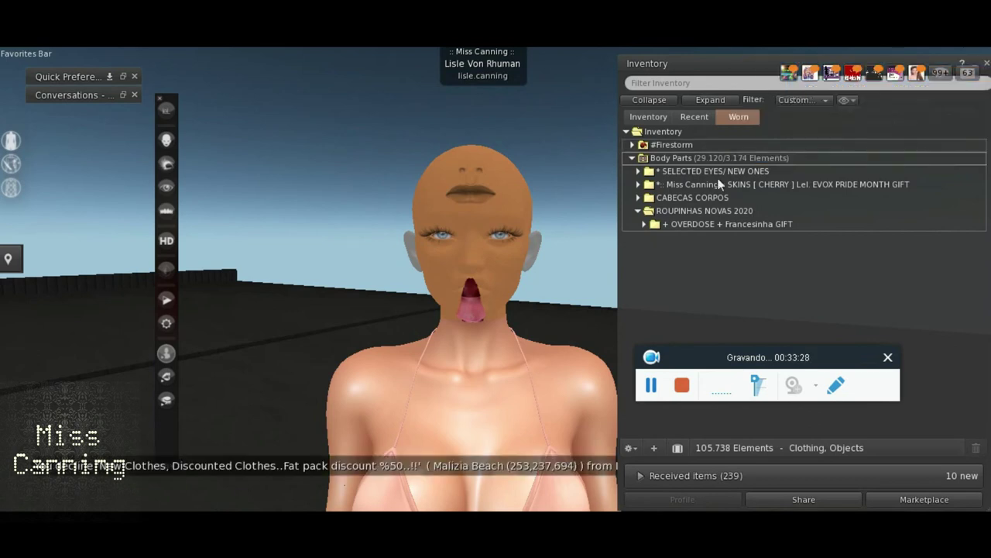
{"action": "left_click", "coordinate": [703, 119]}
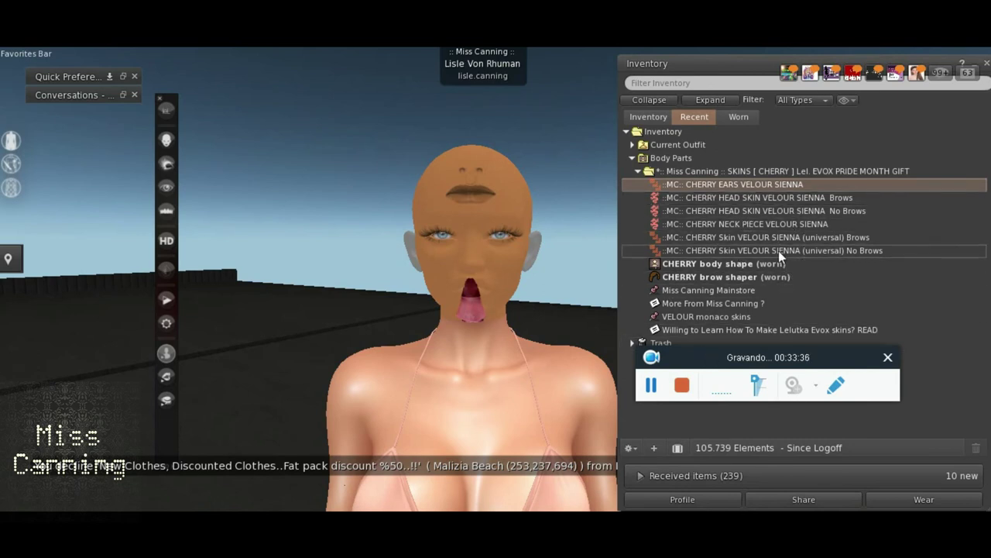
{"action": "right_click", "coordinate": [734, 236]}
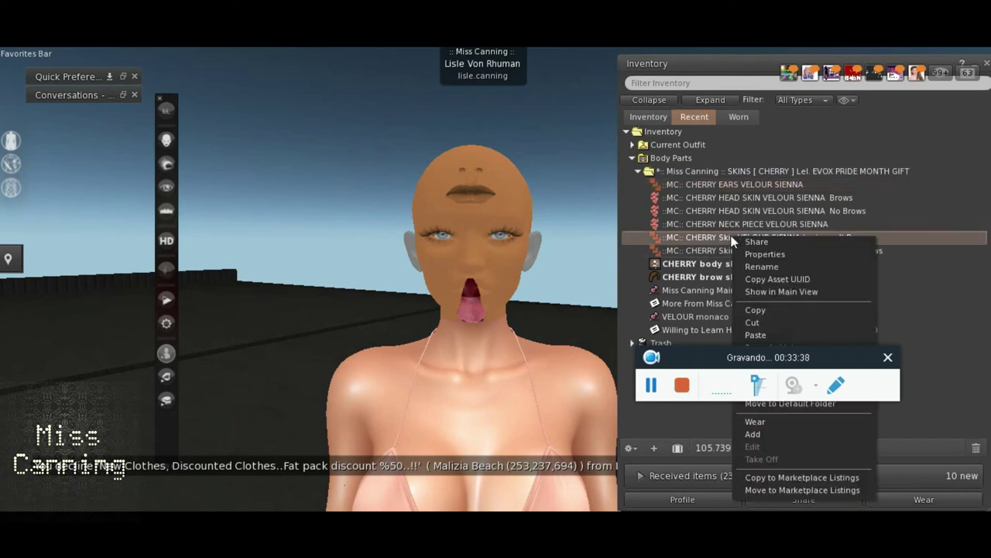
{"action": "left_click", "coordinate": [761, 436]}
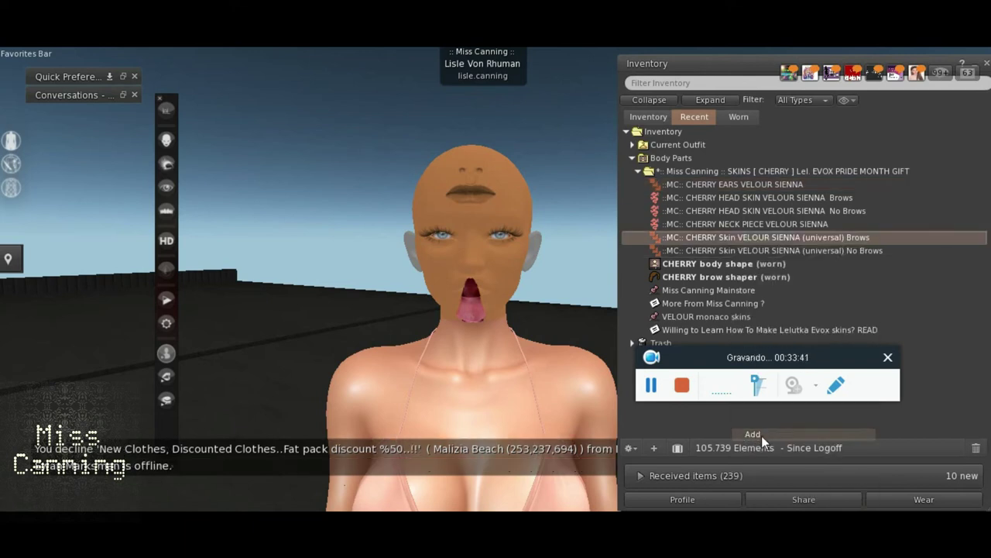
Open the worn universal Brows skin in the Editing Universal appearance panel.
{"action": "right_click", "coordinate": [731, 242]}
{"action": "left_click_drag", "start_coordinate": [728, 357], "coordinate": [777, 168]}
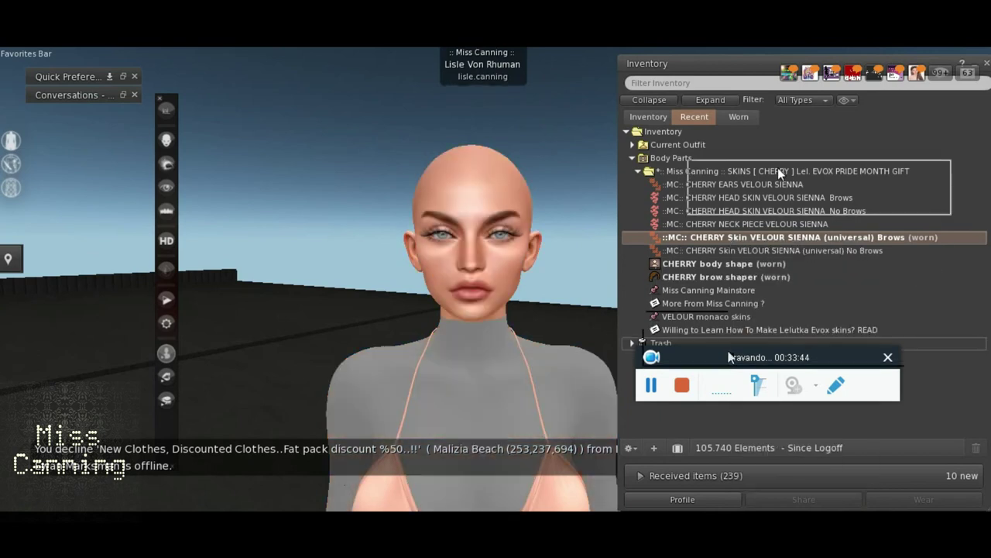
{"action": "right_click", "coordinate": [692, 238]}
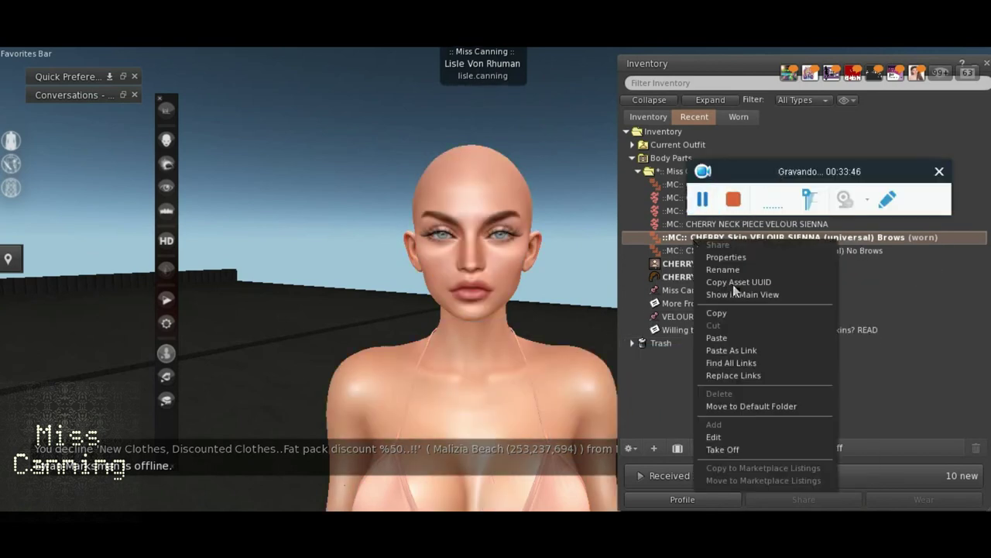
{"action": "left_click", "coordinate": [733, 438]}
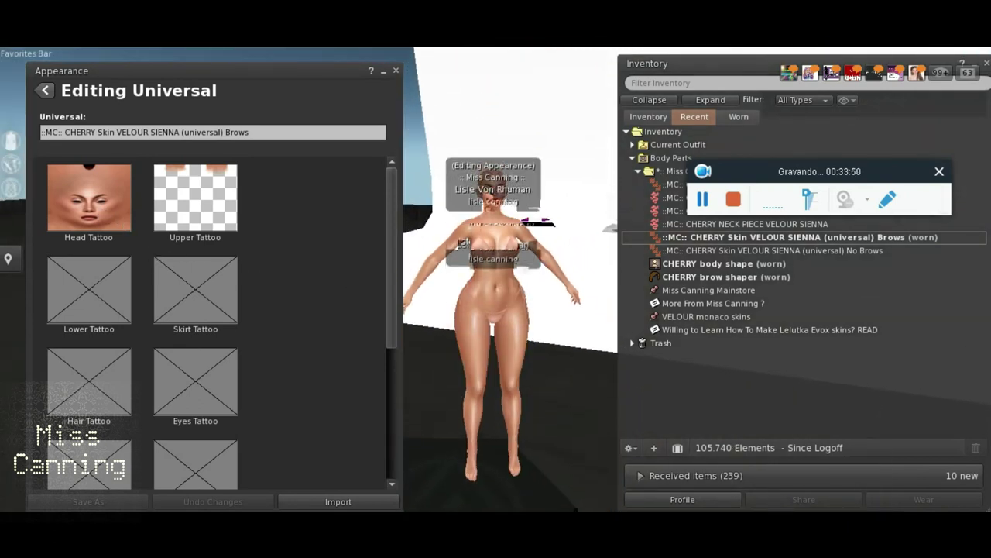
Add face cherry sienna velour 1 from the cherry example folder as the Head Tattoo's local texture.
{"action": "scroll", "coordinate": [492, 290], "scroll_direction": "up", "scroll_amount": 5}
{"action": "scroll", "coordinate": [496, 299], "scroll_direction": "up", "scroll_amount": 2}
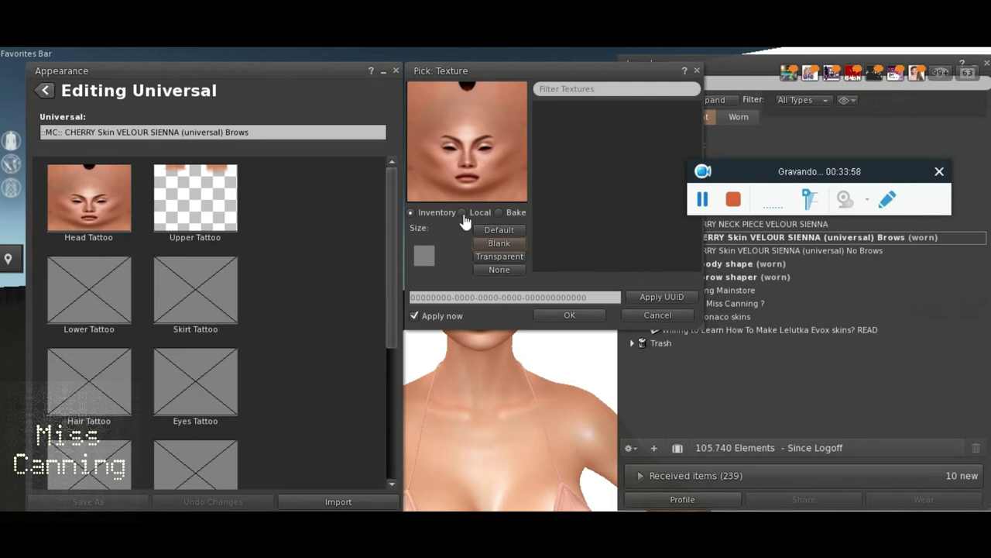
{"action": "left_click", "coordinate": [463, 213]}
{"action": "left_click", "coordinate": [502, 233]}
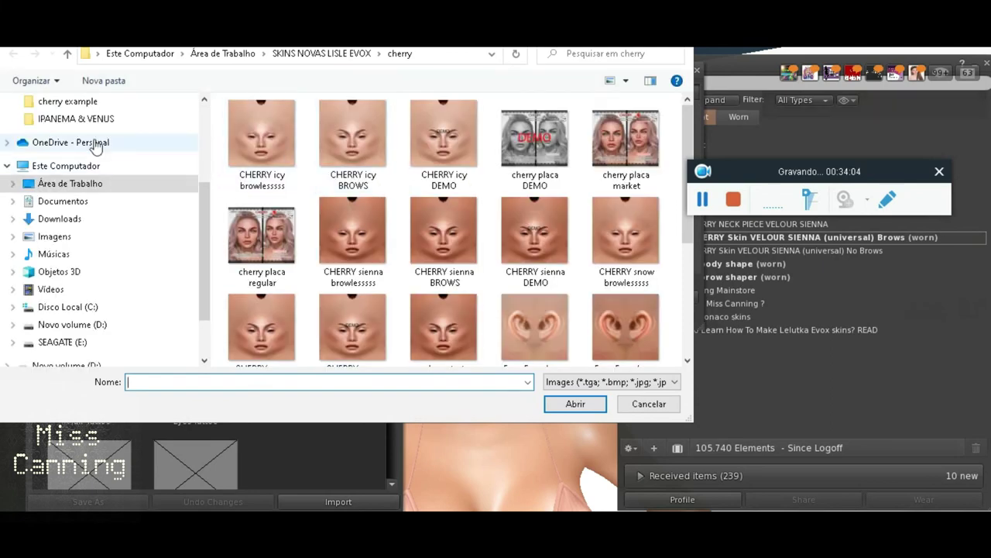
{"action": "left_click", "coordinate": [87, 101]}
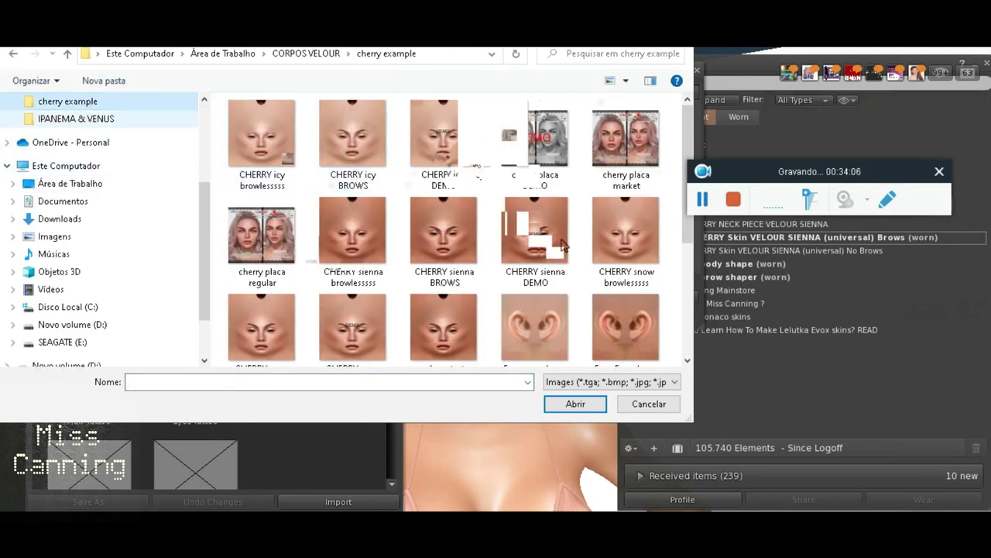
{"action": "double_click", "coordinate": [569, 157]}
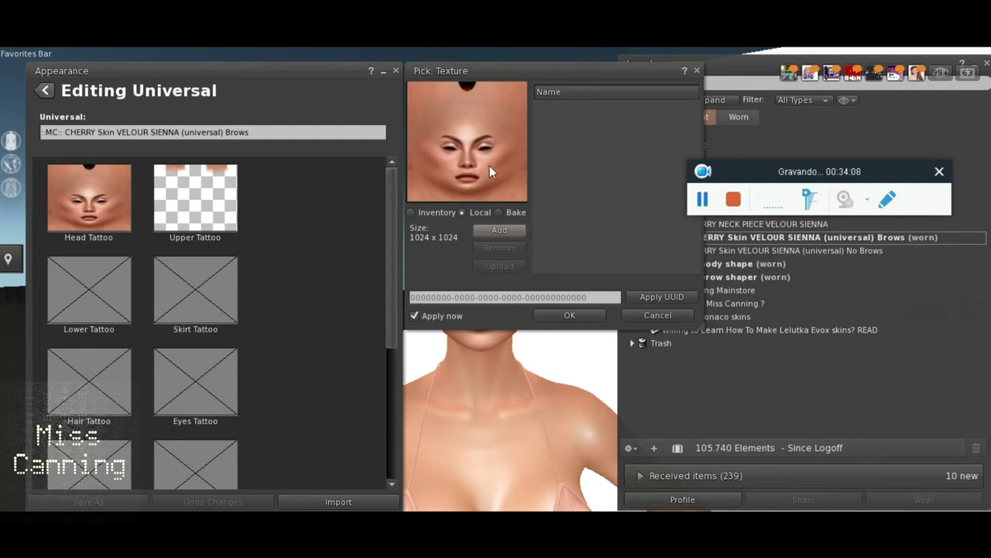
{"action": "left_click", "coordinate": [562, 107]}
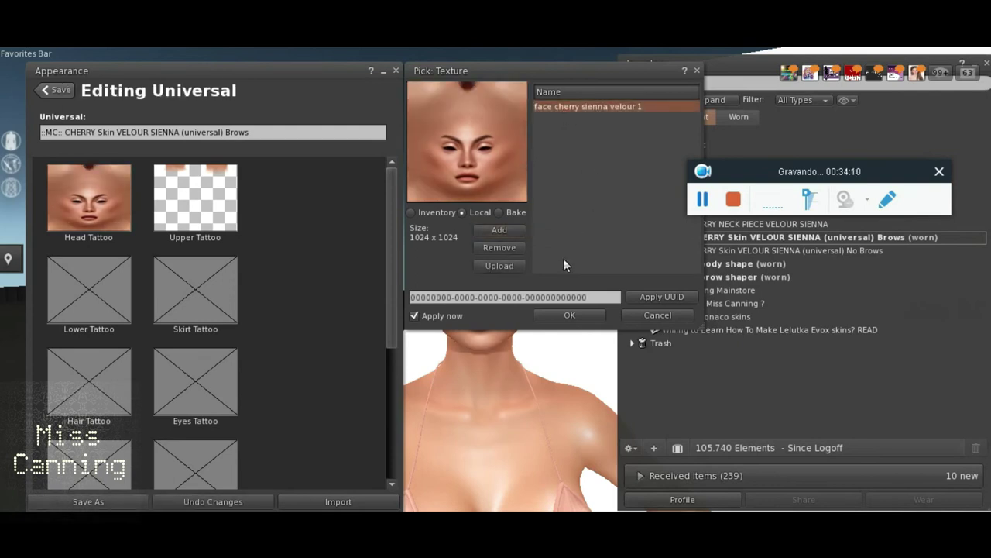
{"action": "left_click", "coordinate": [564, 318]}
{"action": "left_click", "coordinate": [563, 315]}
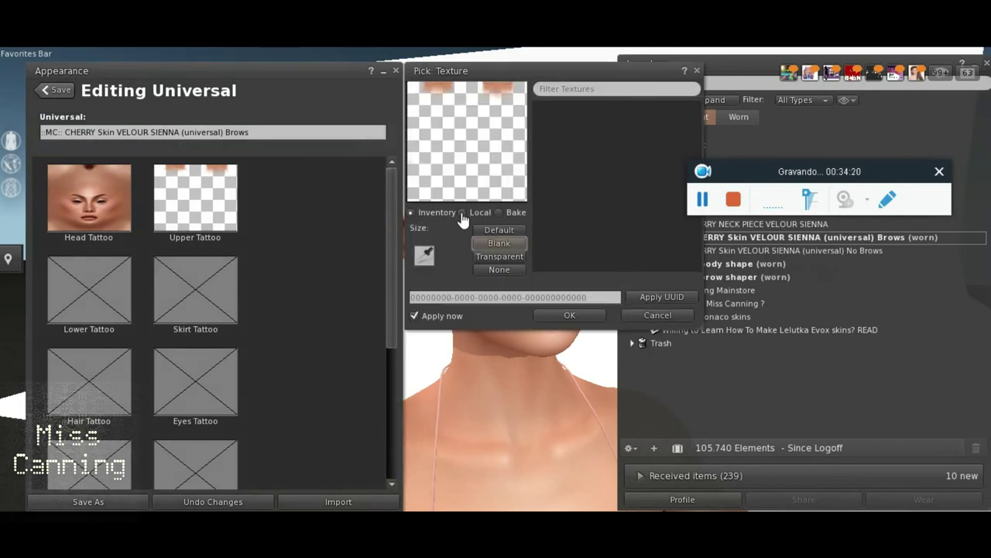
Load neck sienna velour as a local texture on the Upper Tattoo.
{"action": "left_click", "coordinate": [463, 214]}
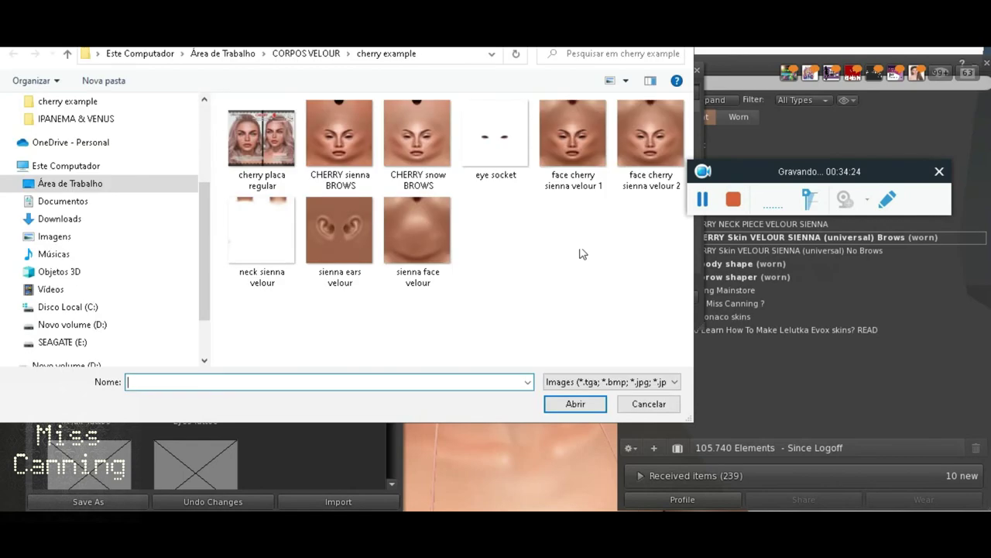
{"action": "left_click_drag", "start_coordinate": [272, 231], "coordinate": [565, 125]}
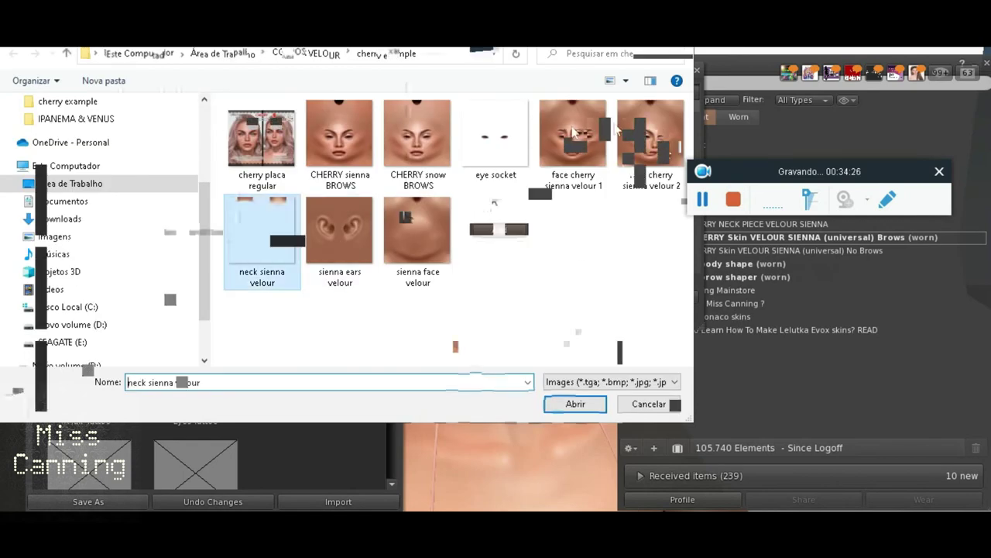
{"action": "key", "text": "Return"}
{"action": "left_click", "coordinate": [557, 315]}
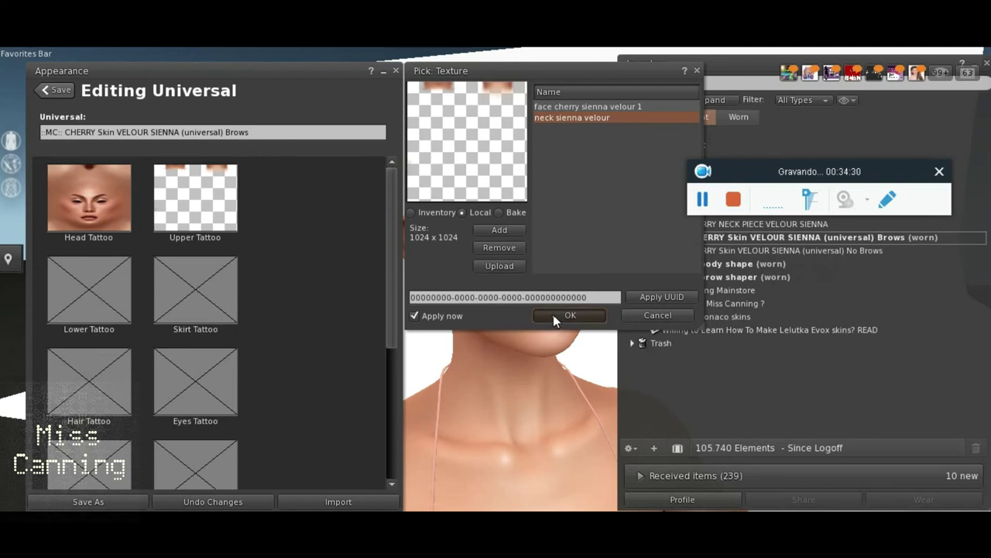
{"action": "left_click", "coordinate": [553, 315]}
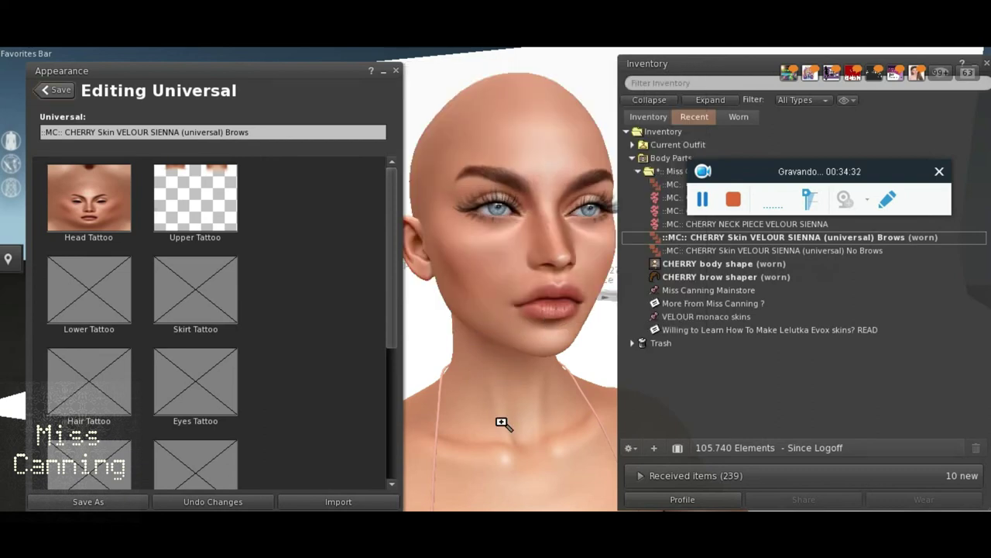
Scroll the tattoo slots down to reveal Aux1 and Aux2 Tattoo.
{"action": "scroll", "coordinate": [503, 407], "scroll_direction": "down", "scroll_amount": 5}
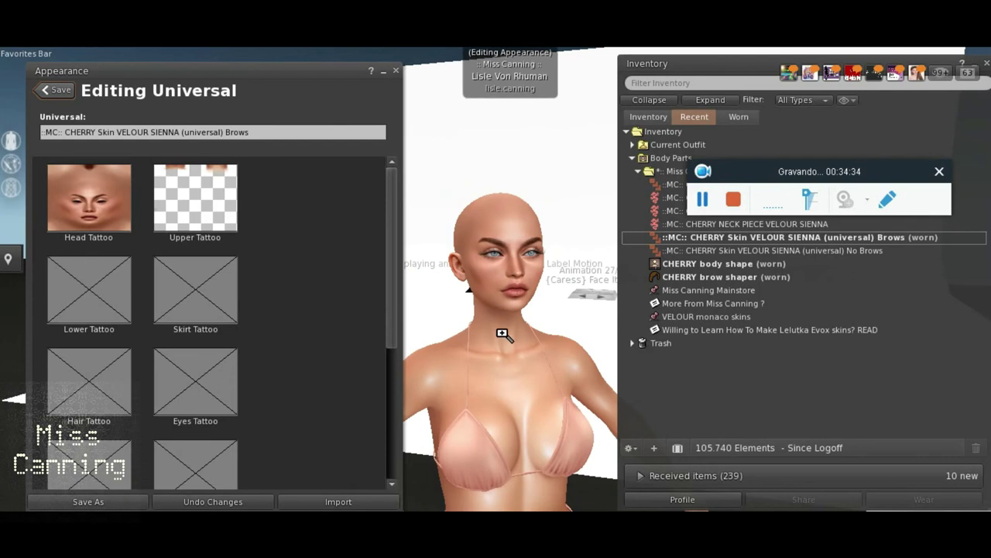
{"action": "scroll", "coordinate": [177, 290], "scroll_direction": "down", "scroll_amount": 1}
{"action": "scroll", "coordinate": [171, 349], "scroll_direction": "down", "scroll_amount": 2}
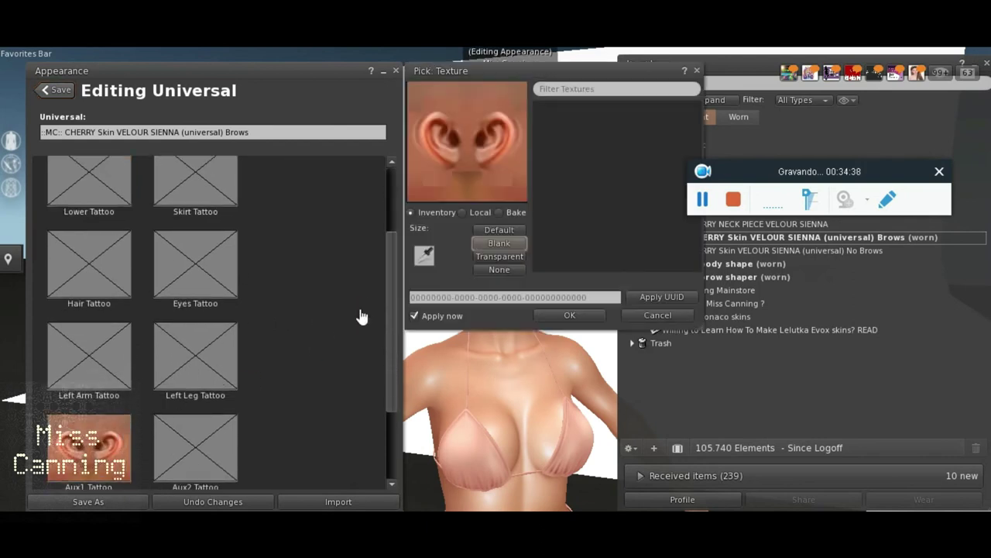
Load sienna ears velour as a local texture on the Aux1 Tattoo.
{"action": "left_click", "coordinate": [462, 212]}
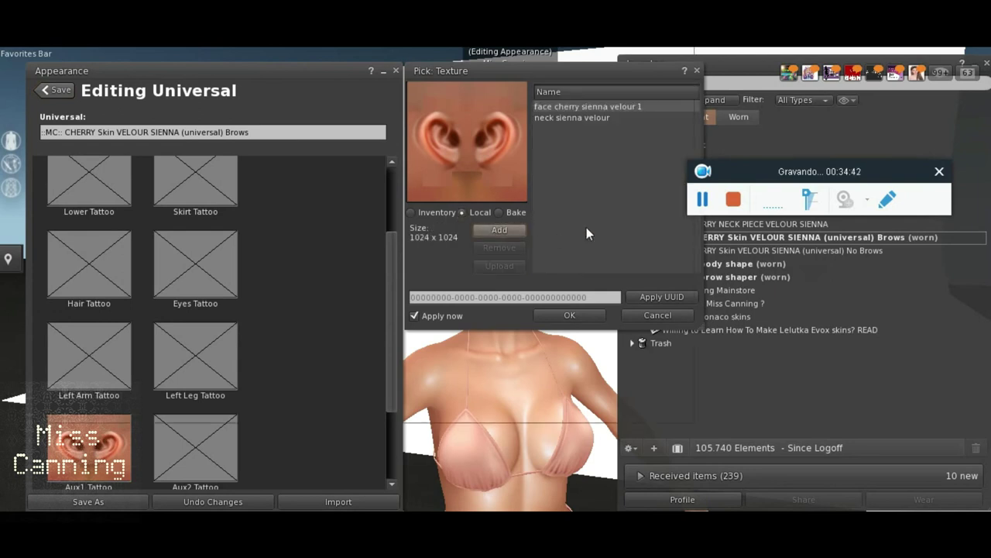
{"action": "left_click", "coordinate": [499, 230]}
{"action": "double_click", "coordinate": [359, 244]}
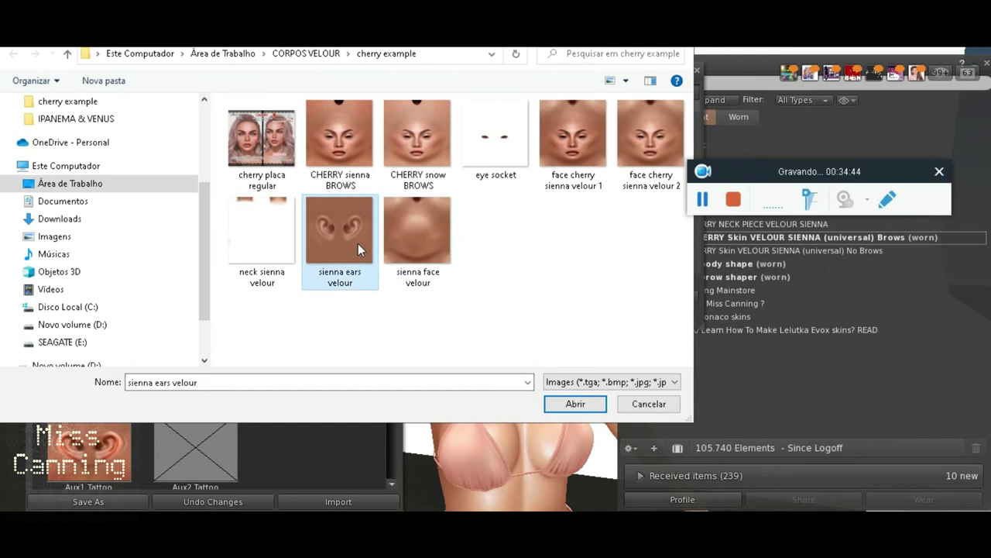
{"action": "left_click", "coordinate": [576, 132]}
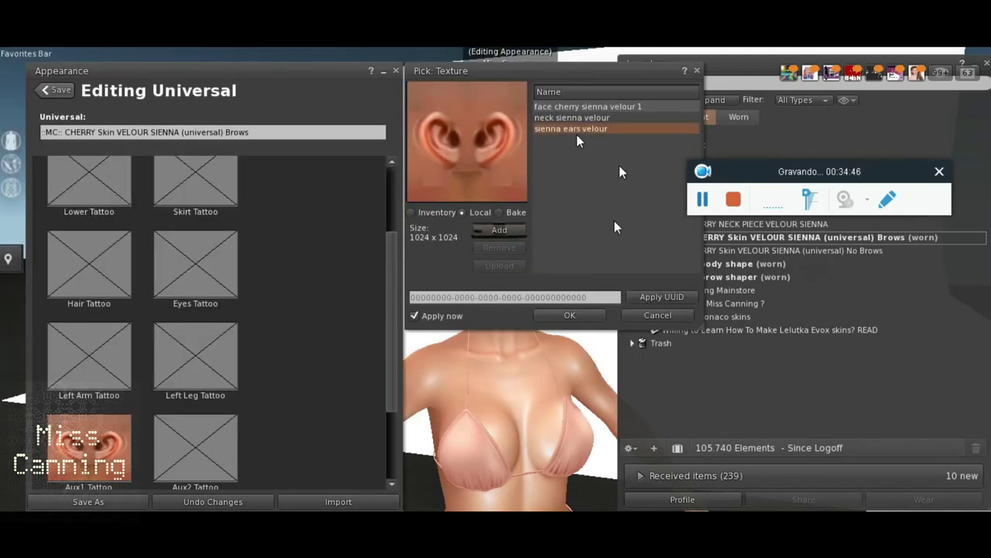
{"action": "left_click", "coordinate": [565, 318]}
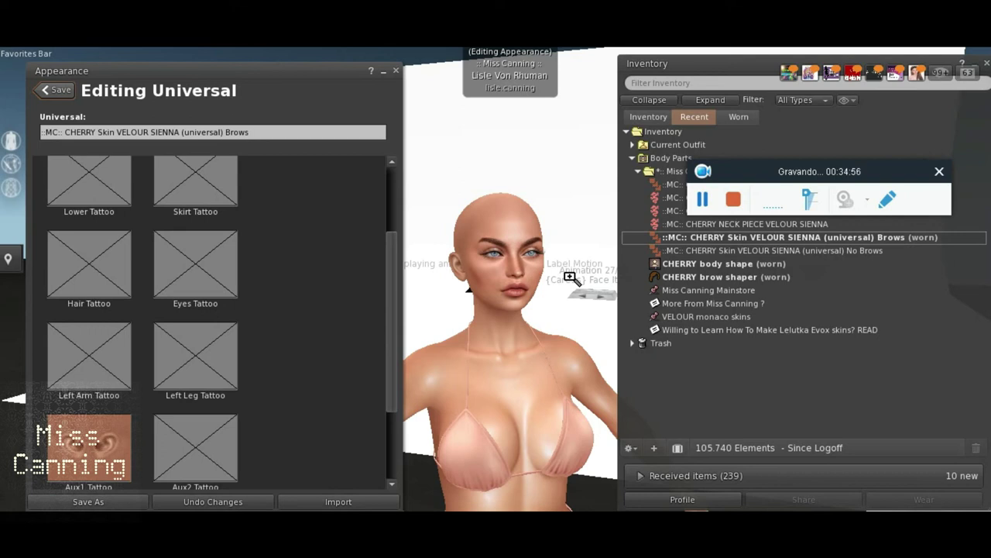
Orbit the camera around the avatar's head to inspect the ears and face.
{"action": "mouse_move", "coordinate": [564, 272]}
{"action": "left_mouse_down"}
{"action": "mouse_move", "coordinate": [437, 305]}
{"action": "mouse_move", "coordinate": [341, 307]}
{"action": "mouse_move", "coordinate": [502, 289]}
{"action": "mouse_move", "coordinate": [364, 296]}
{"action": "mouse_move", "coordinate": [487, 287]}
{"action": "left_mouse_up"}
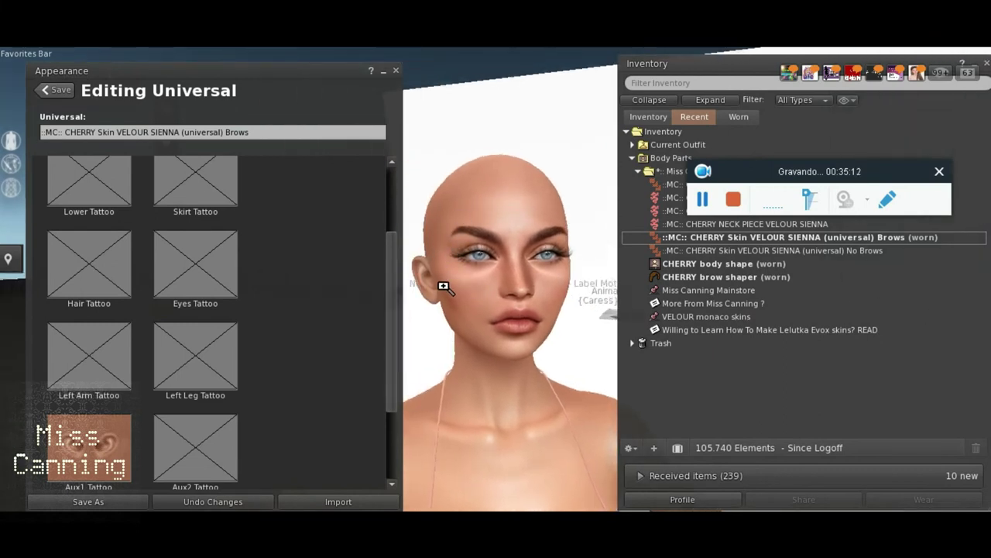
{"action": "left_click_drag", "start_coordinate": [487, 261], "coordinate": [498, 295]}
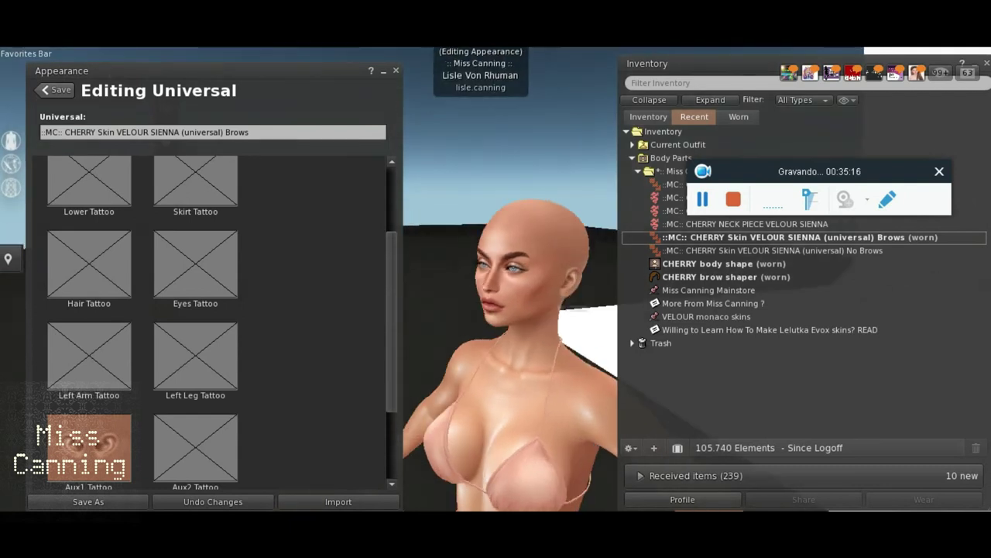
{"action": "key", "text": "Left"}
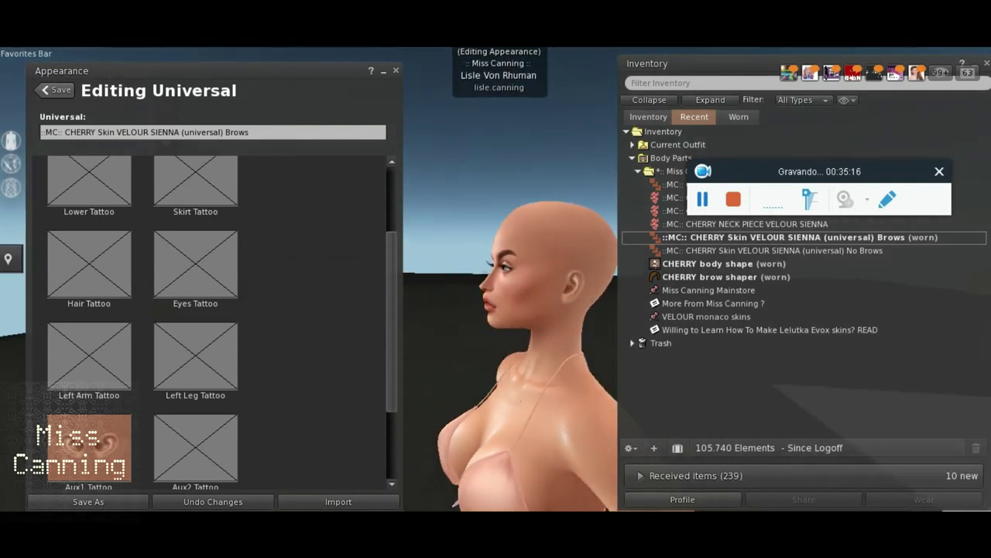
{"action": "left_click_drag", "start_coordinate": [472, 290], "coordinate": [493, 284]}
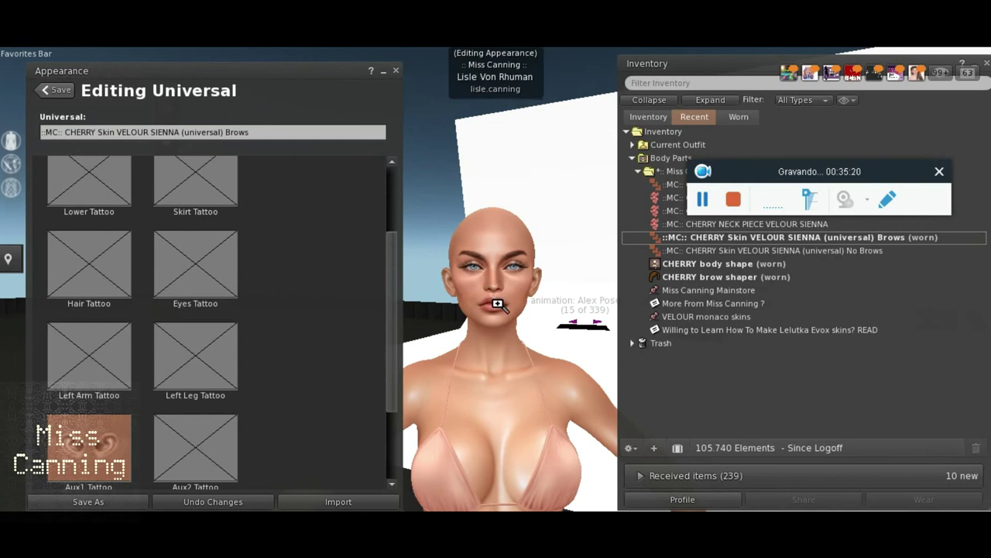
{"action": "scroll", "coordinate": [493, 284], "scroll_direction": "up", "scroll_amount": 2}
{"action": "scroll", "coordinate": [113, 225], "scroll_direction": "up", "scroll_amount": 3}
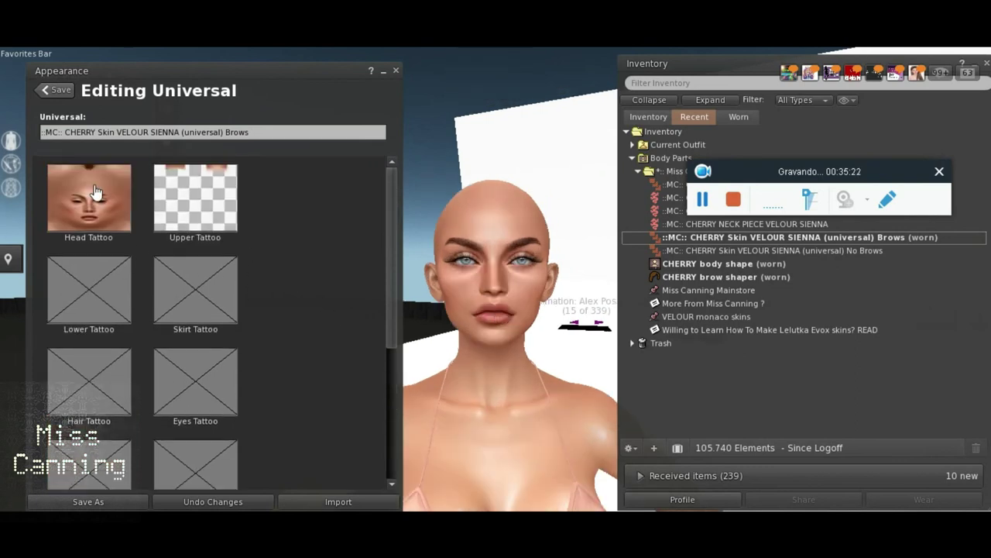
Load face cherry sienna velour 2 as a local texture on the Head Tattoo.
{"action": "left_click", "coordinate": [186, 228]}
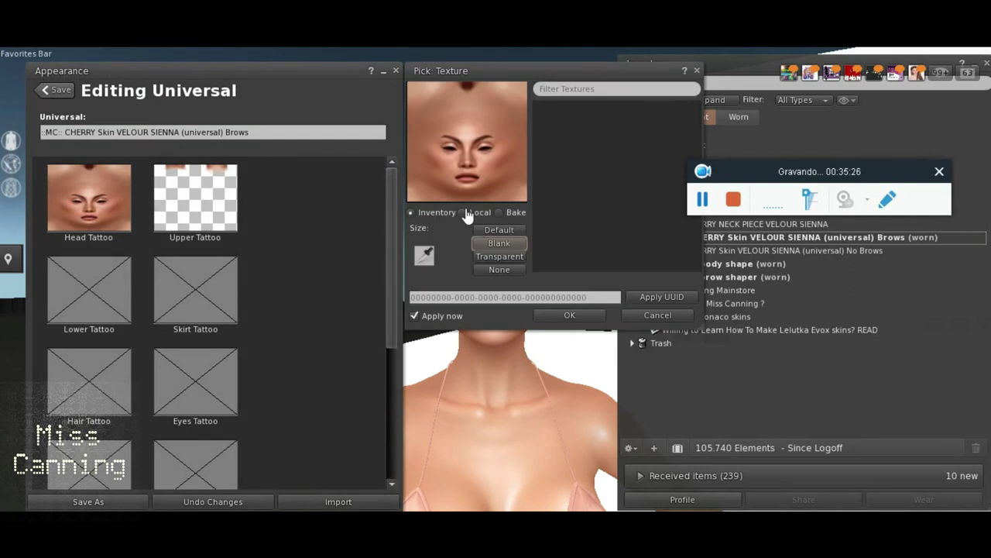
{"action": "left_click", "coordinate": [463, 212]}
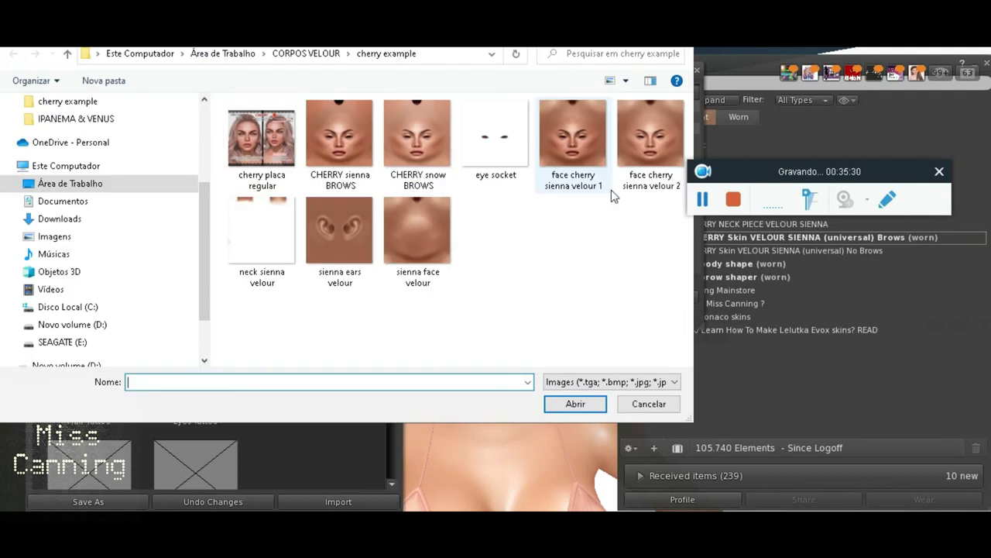
{"action": "double_click", "coordinate": [642, 147]}
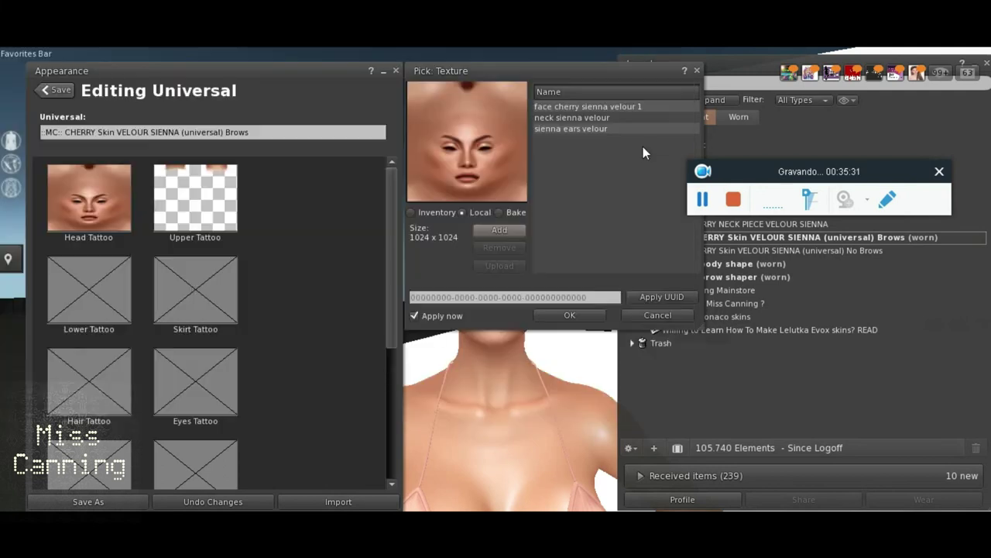
{"action": "left_click", "coordinate": [574, 140]}
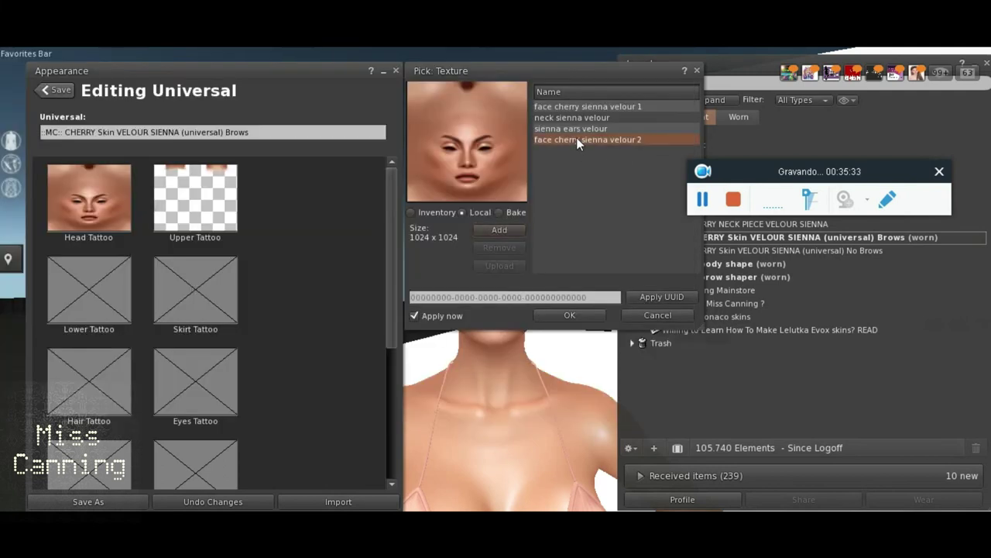
{"action": "left_click", "coordinate": [566, 315]}
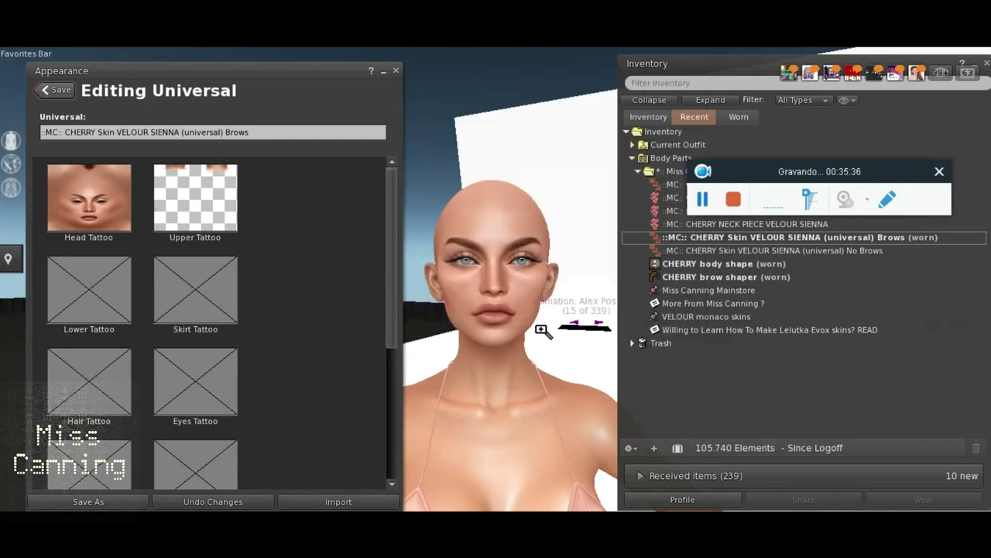
Orbit the camera through profile and front views to inspect the new face texture.
{"action": "mouse_move", "coordinate": [495, 285]}
{"action": "left_mouse_down"}
{"action": "mouse_move", "coordinate": [433, 285]}
{"action": "mouse_move", "coordinate": [434, 340]}
{"action": "mouse_move", "coordinate": [493, 287]}
{"action": "mouse_move", "coordinate": [433, 287]}
{"action": "mouse_move", "coordinate": [494, 287]}
{"action": "left_mouse_up"}
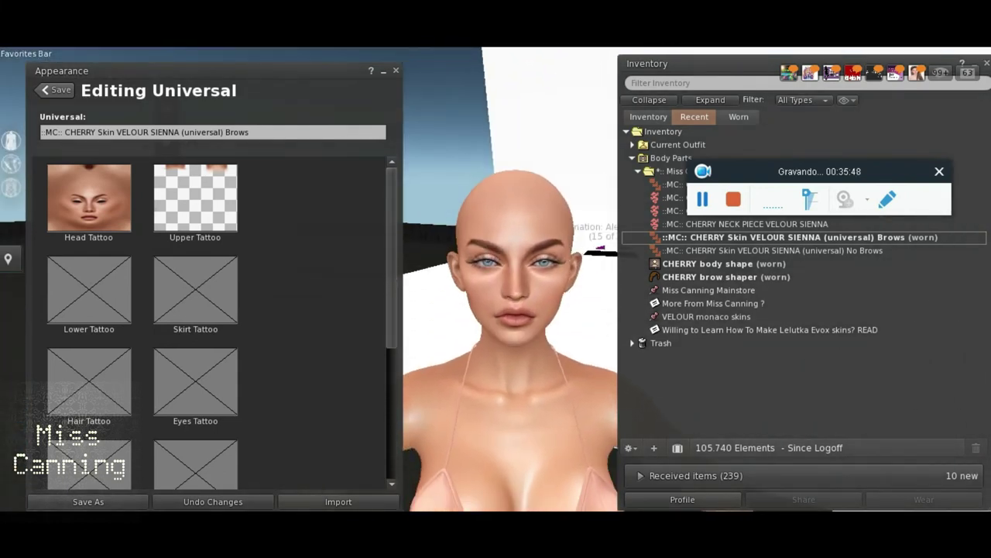
{"action": "mouse_move", "coordinate": [510, 268]}
{"action": "left_mouse_down"}
{"action": "mouse_move", "coordinate": [496, 279]}
{"action": "mouse_move", "coordinate": [503, 294]}
{"action": "left_mouse_up"}
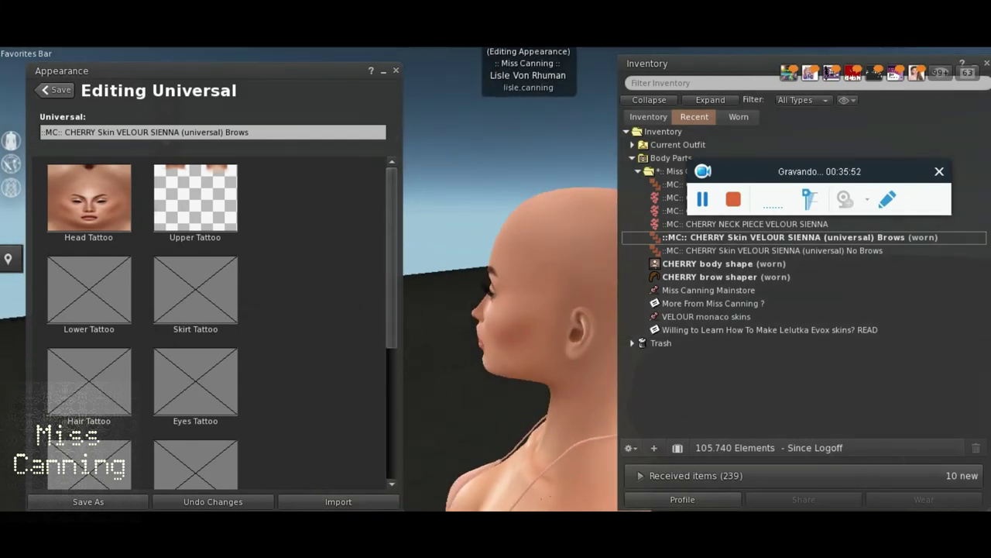
{"action": "left_click_drag", "start_coordinate": [504, 295], "coordinate": [457, 295]}
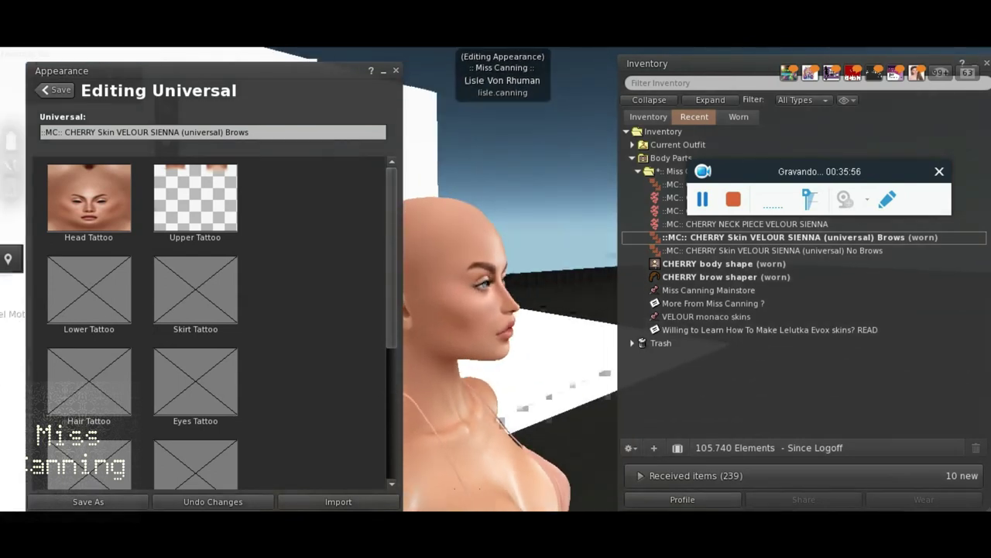
{"action": "mouse_move", "coordinate": [457, 295]}
{"action": "left_mouse_down"}
{"action": "mouse_move", "coordinate": [496, 294]}
{"action": "mouse_move", "coordinate": [536, 346]}
{"action": "mouse_move", "coordinate": [517, 411]}
{"action": "left_mouse_up"}
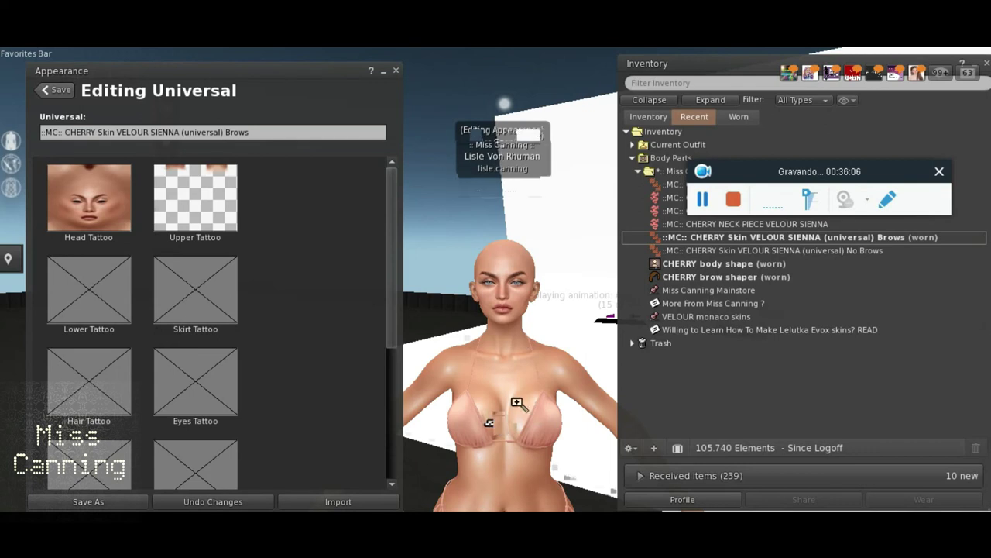
{"action": "left_click_drag", "start_coordinate": [513, 410], "coordinate": [517, 276]}
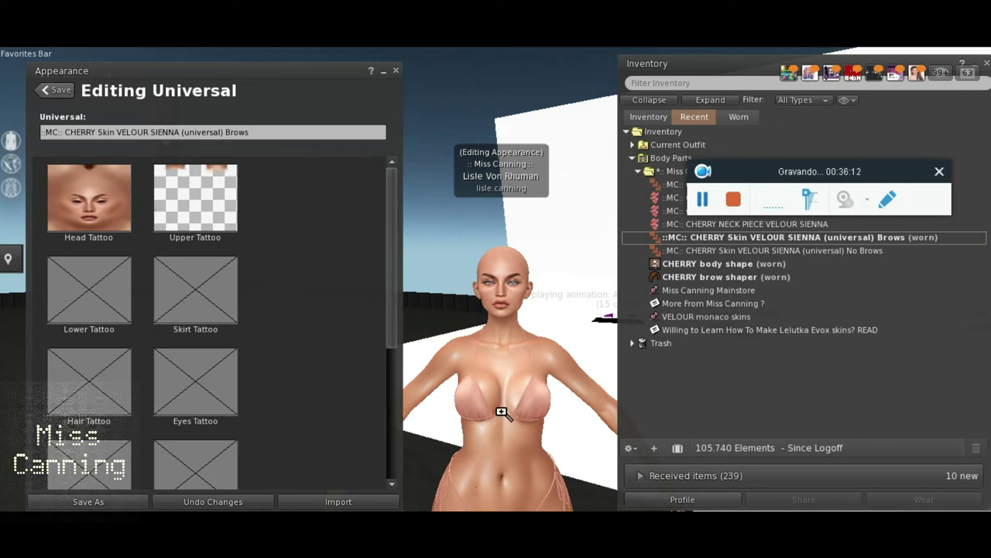
{"action": "scroll", "coordinate": [531, 341], "scroll_direction": "up", "scroll_amount": 3}
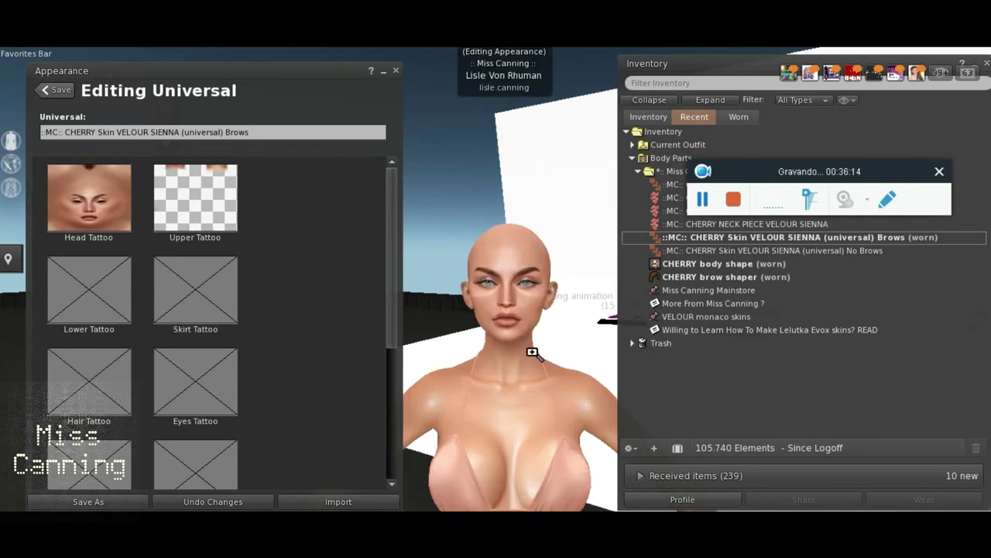
{"action": "left_click", "coordinate": [508, 270]}
Choose local face cherry sienna velour 1 in the Head Tattoo picker and confirm it.
{"action": "left_click", "coordinate": [464, 214]}
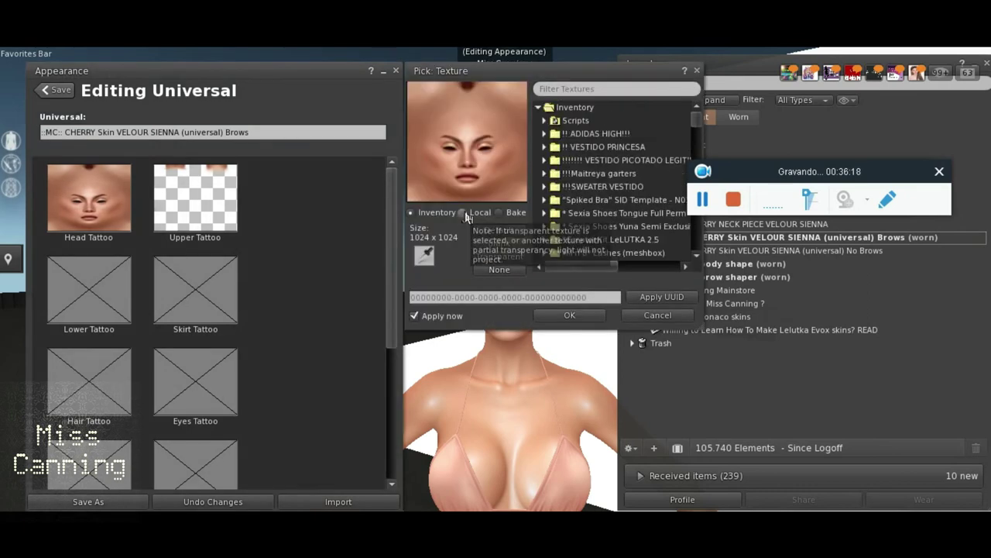
{"action": "left_click", "coordinate": [616, 110]}
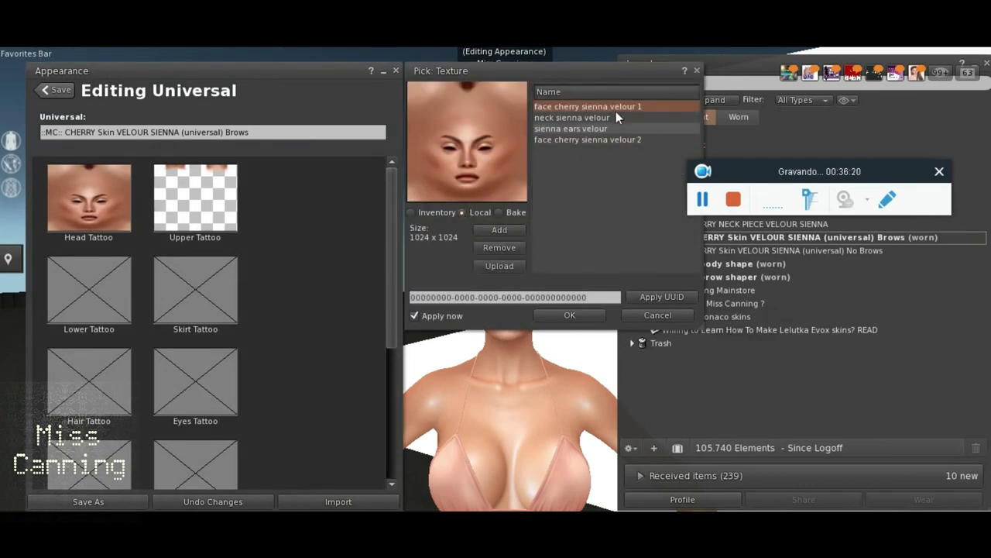
{"action": "left_click", "coordinate": [581, 319]}
{"action": "left_click", "coordinate": [579, 317]}
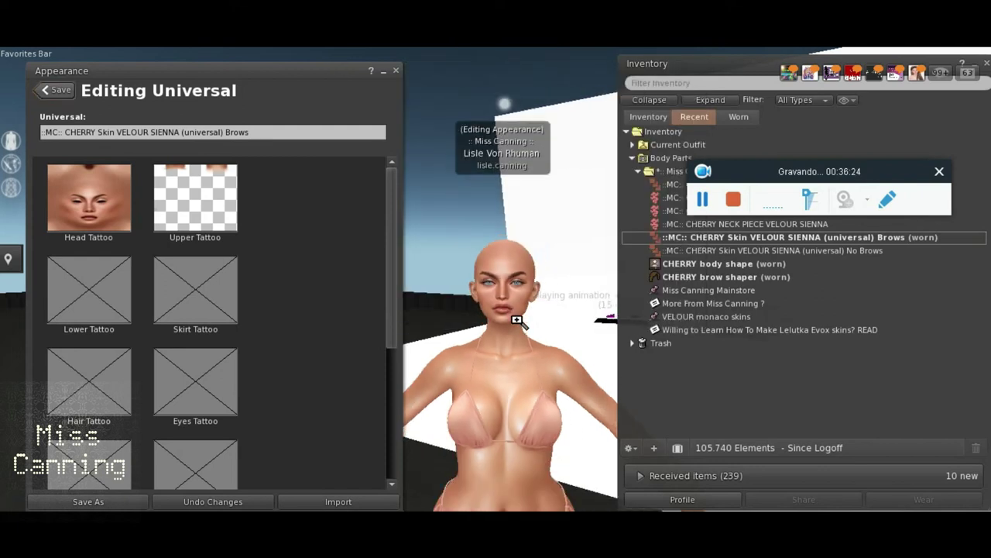
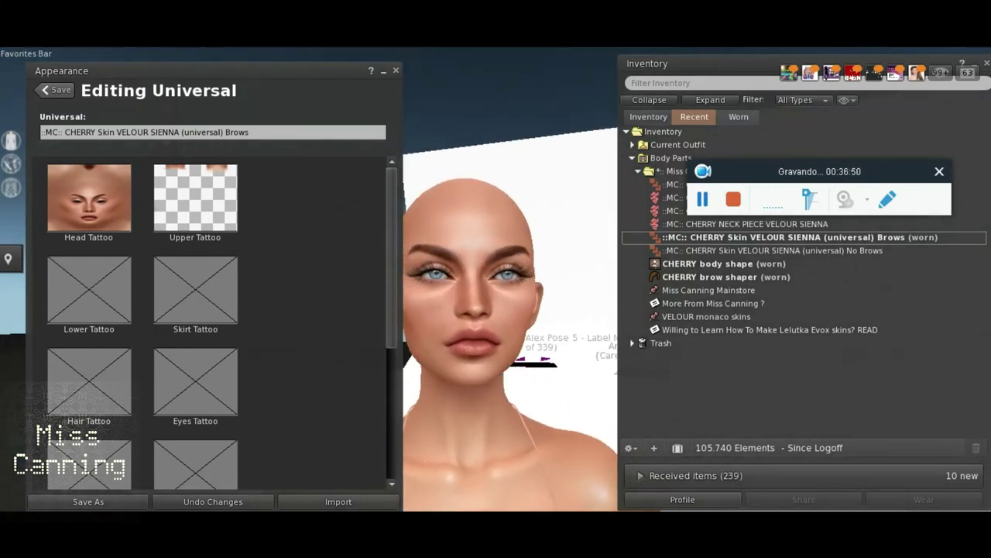
Switch from Photoshop back to the Firestorm Viewer avatar view.
{"action": "scroll", "coordinate": [509, 310], "scroll_direction": "down", "scroll_amount": 3}
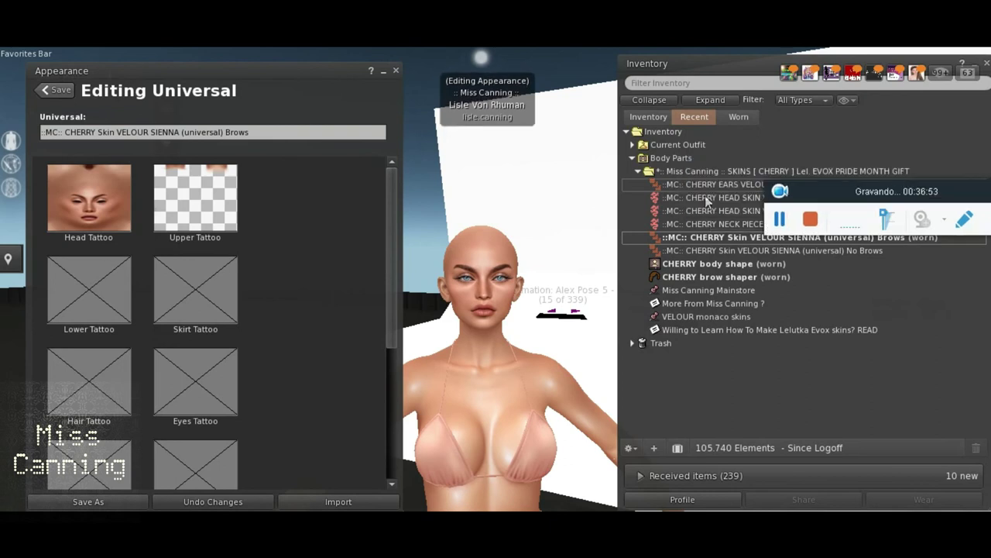
{"action": "left_click_drag", "start_coordinate": [706, 200], "coordinate": [93, 132]}
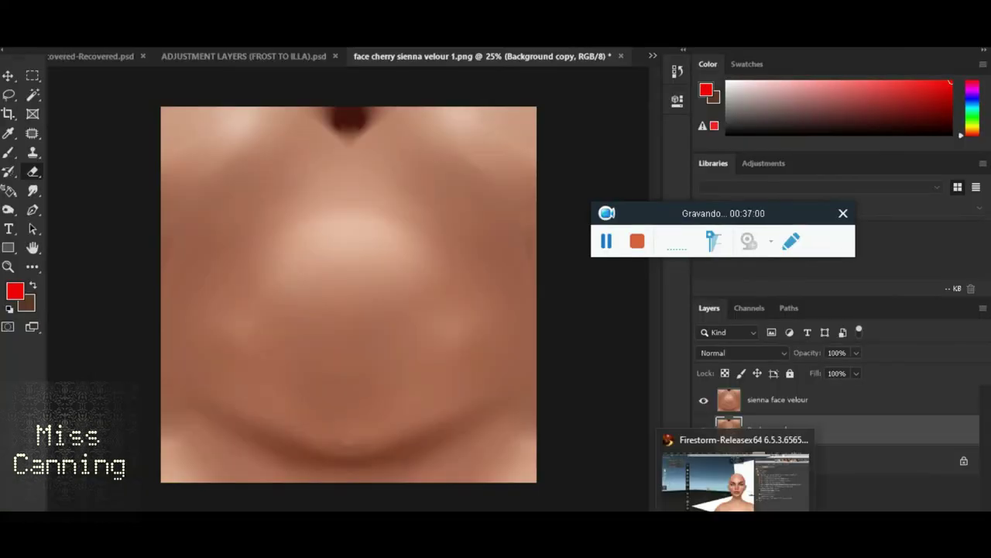
{"action": "left_click", "coordinate": [740, 472]}
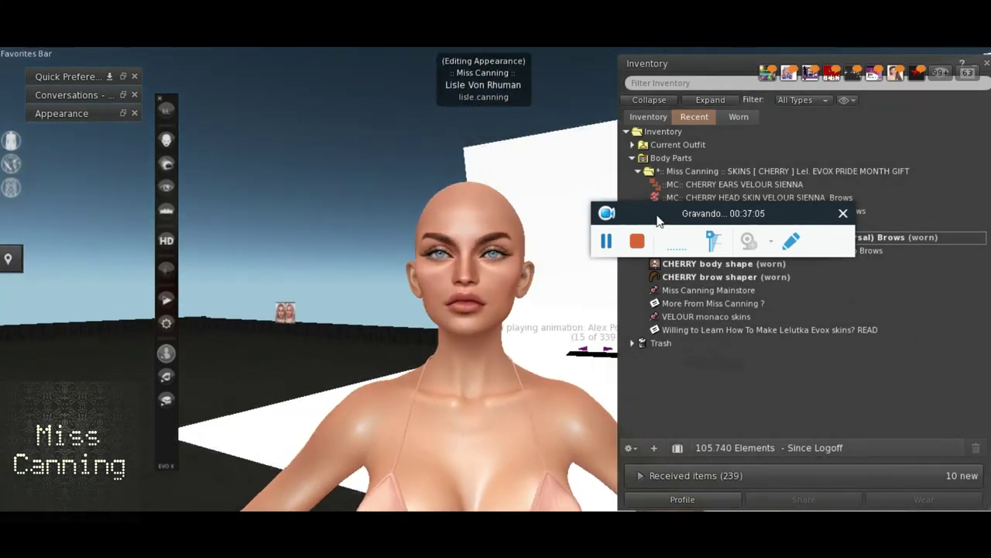
Check the context menu of the worn CHERRY Skin VELOUR SIENNA Brows item twice, dismissing it each time.
{"action": "left_click_drag", "start_coordinate": [656, 215], "coordinate": [710, 349]}
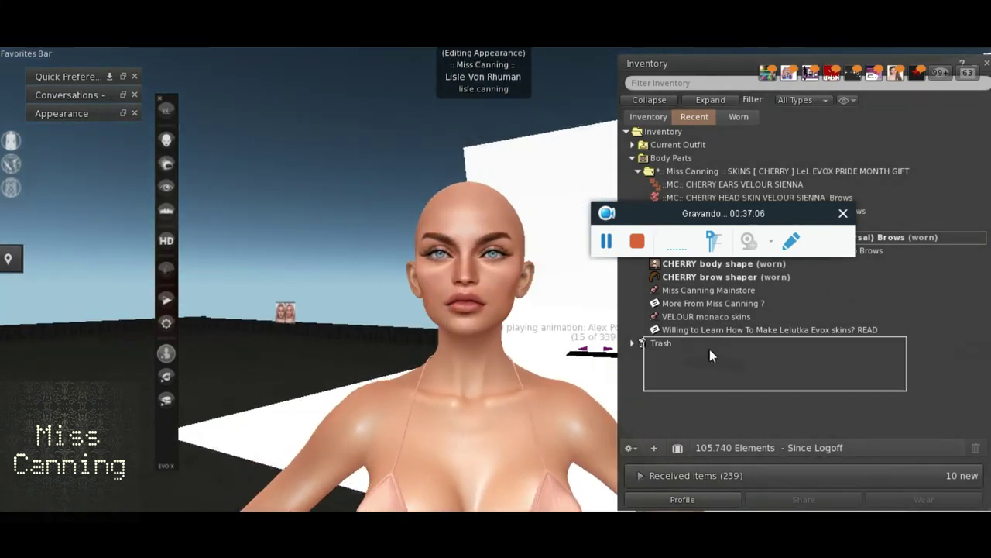
{"action": "right_click", "coordinate": [716, 240]}
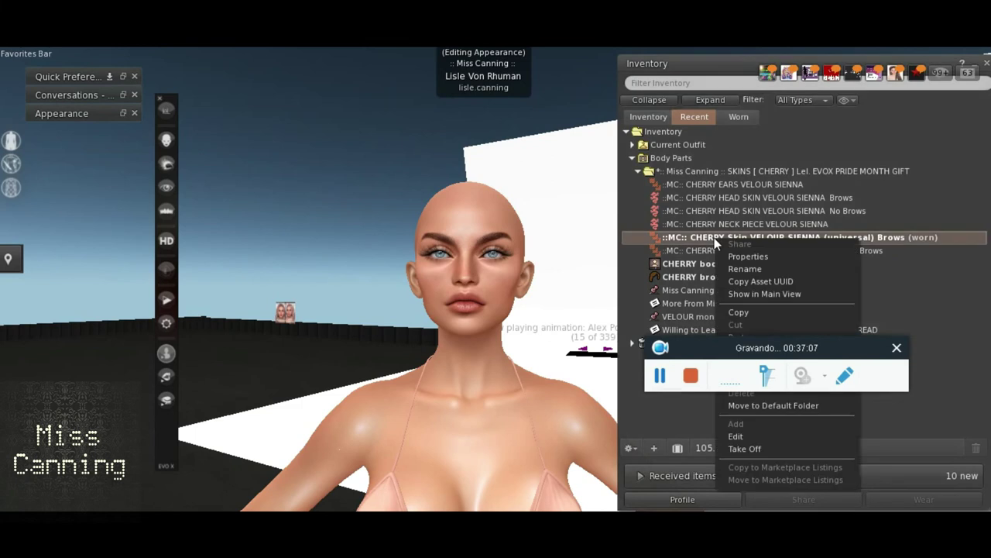
{"action": "left_click", "coordinate": [767, 437]}
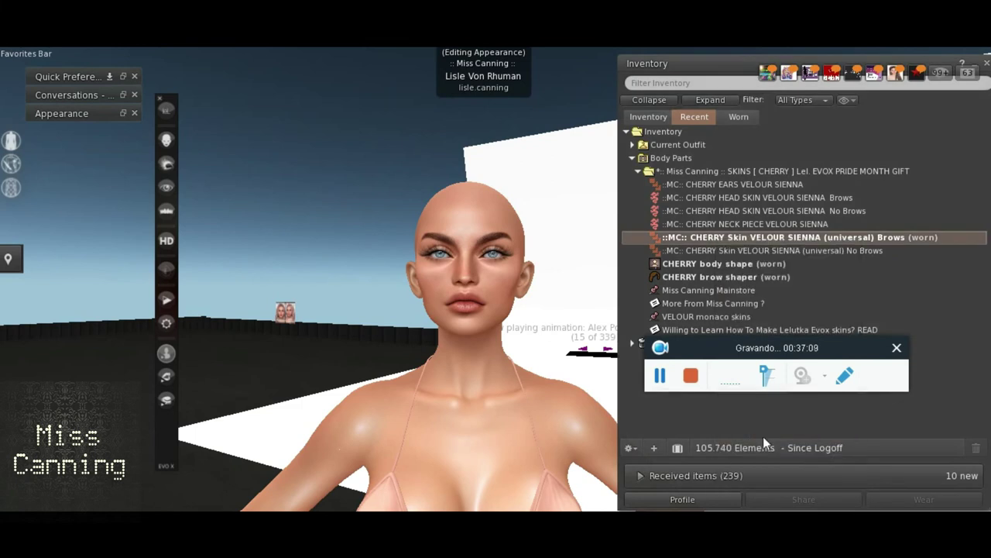
{"action": "right_click", "coordinate": [691, 243]}
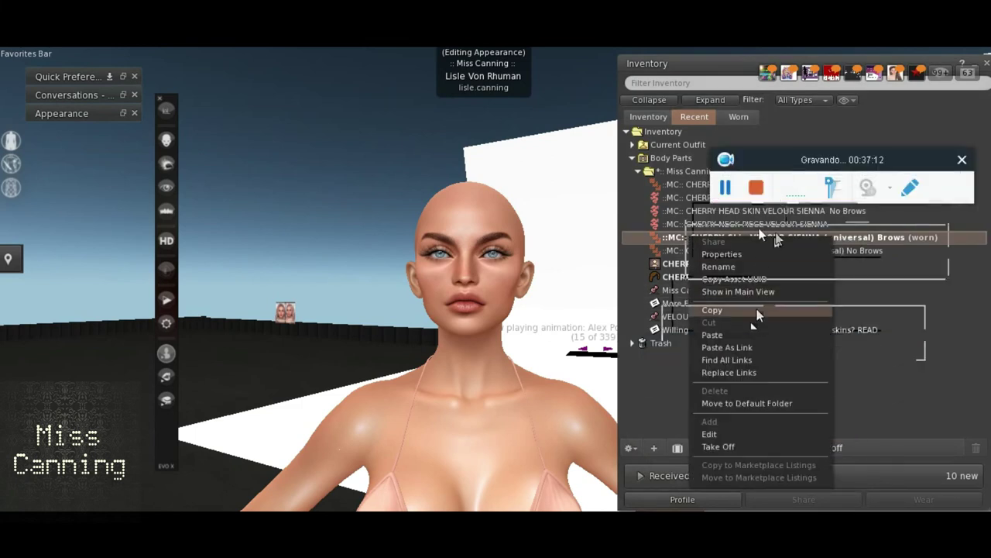
{"action": "left_click", "coordinate": [718, 432]}
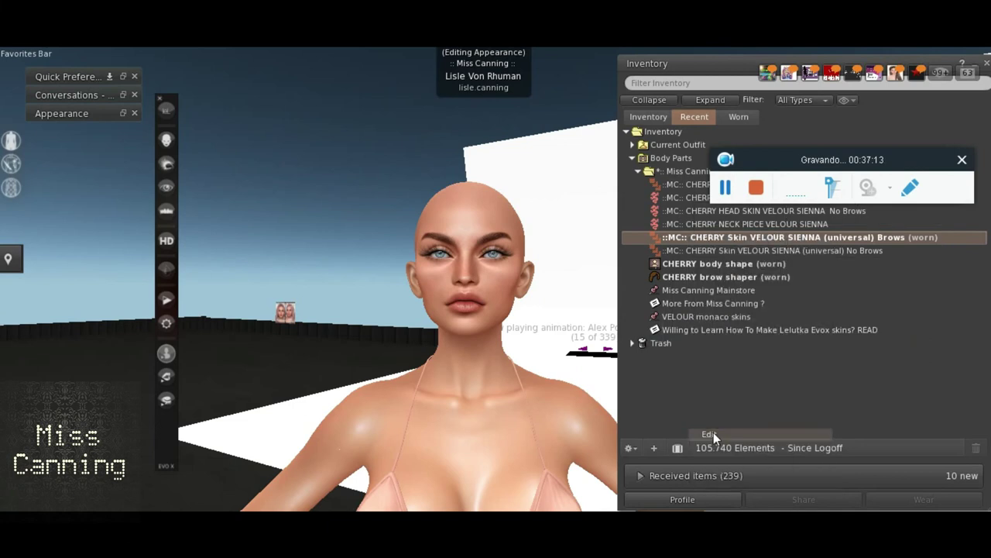
Make local file 'face cherry sienna velour 1' the head tattoo, then orbit to the face.
{"action": "left_click", "coordinate": [123, 113]}
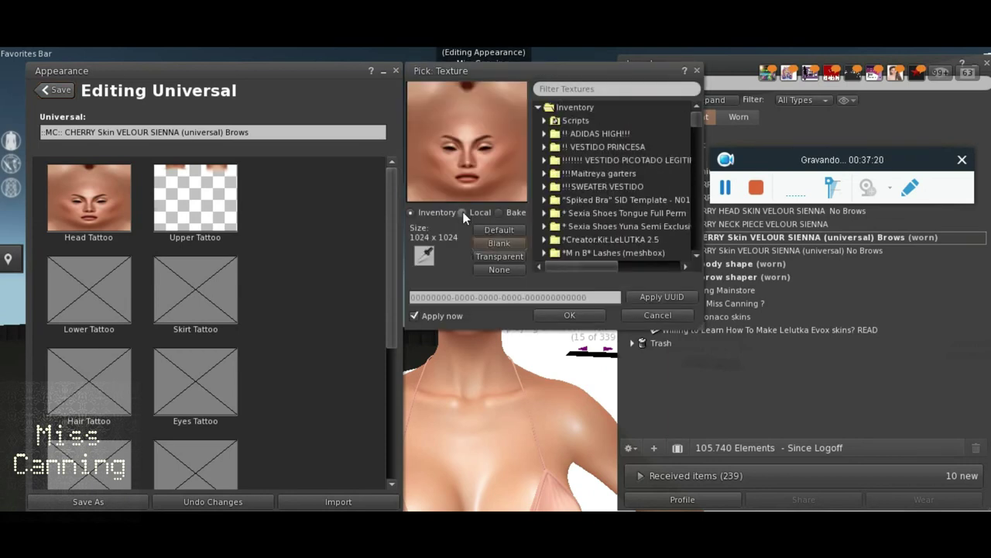
{"action": "left_click", "coordinate": [462, 213]}
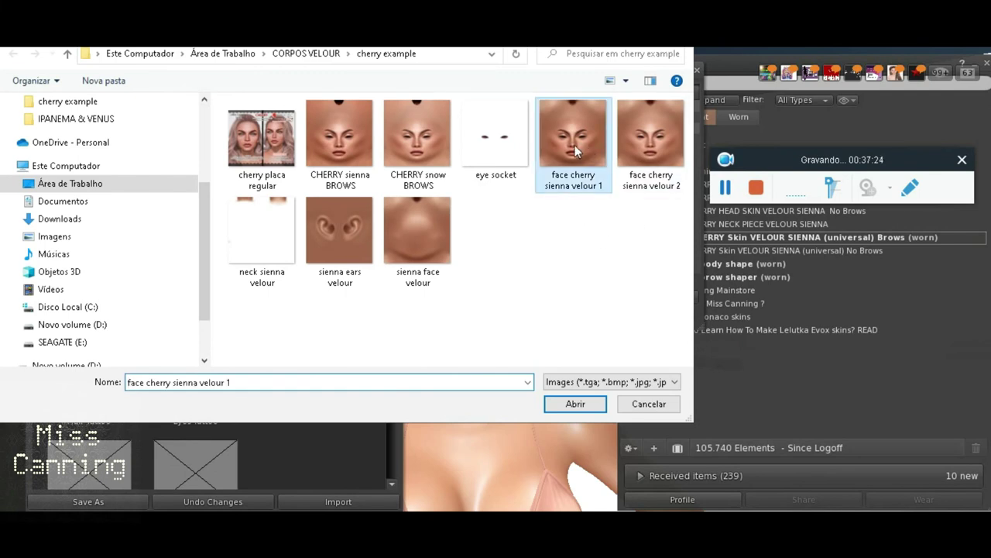
{"action": "double_click", "coordinate": [573, 143]}
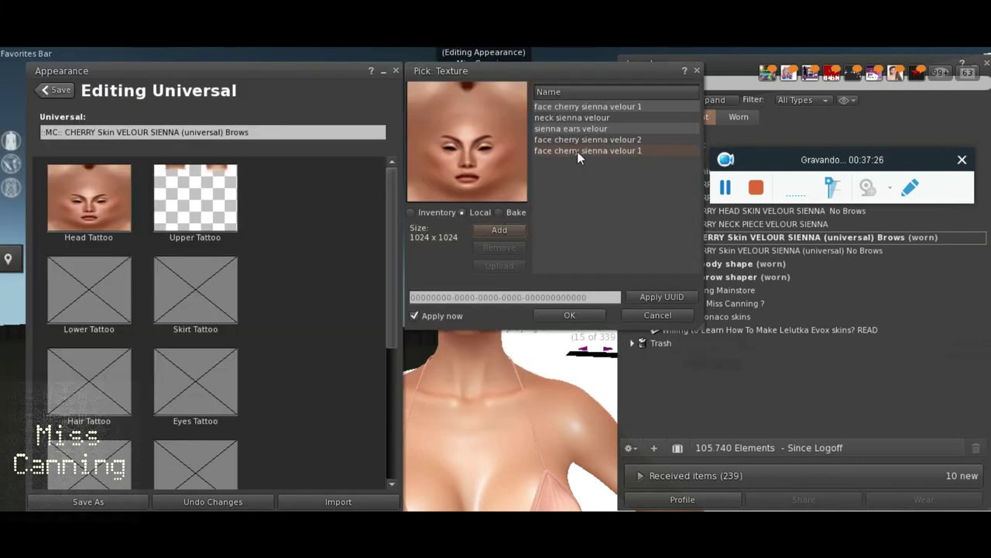
{"action": "left_click", "coordinate": [577, 151]}
{"action": "left_click", "coordinate": [565, 318]}
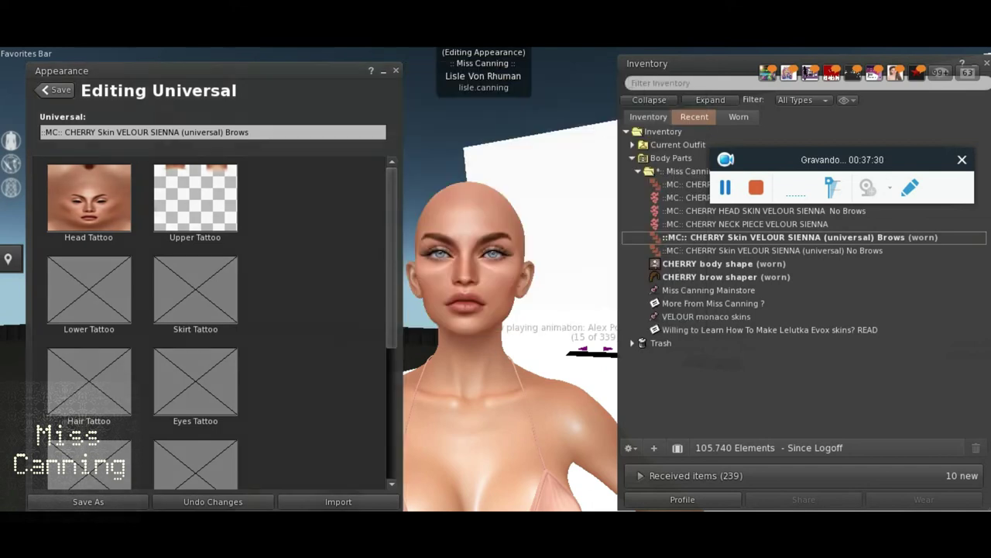
{"action": "left_click_drag", "start_coordinate": [533, 321], "coordinate": [498, 284]}
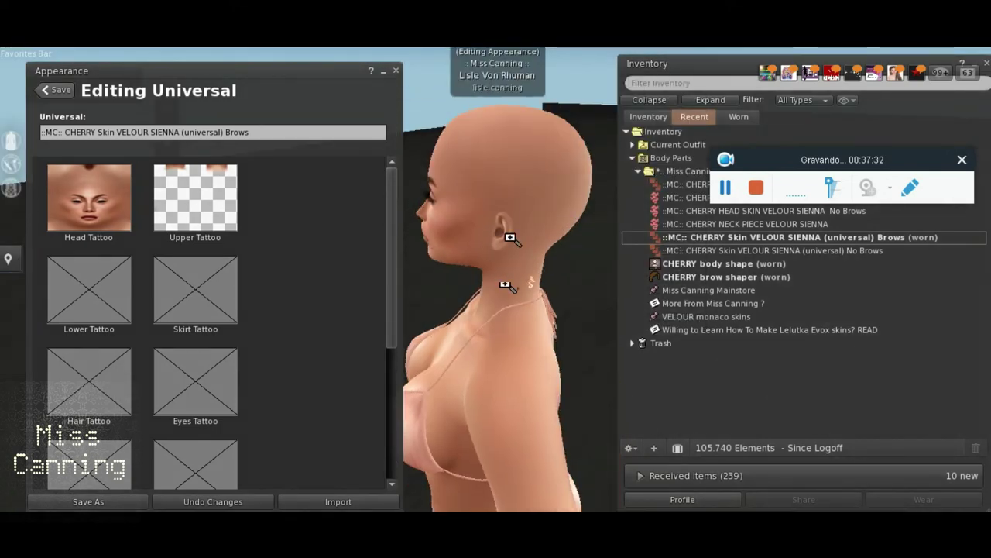
{"action": "key", "text": "Escape"}
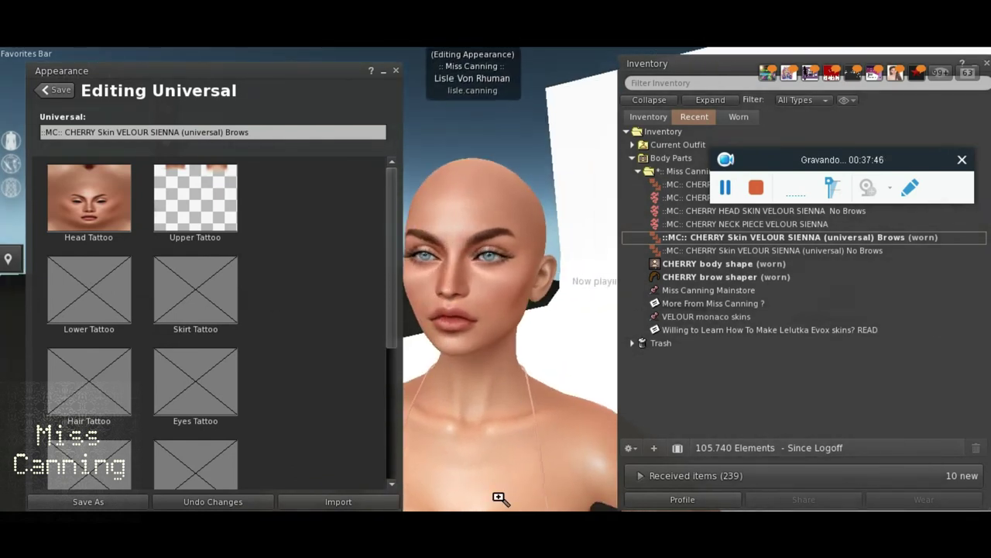
In Photoshop, make sienna face velour the working layer and set a soft 354 px Eraser.
{"action": "left_click", "coordinate": [472, 476]}
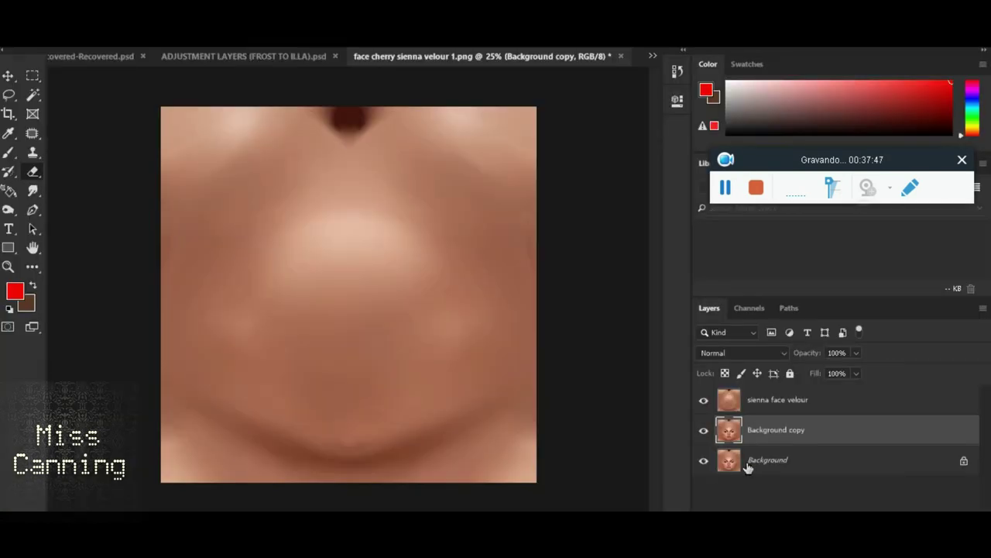
{"action": "left_click", "coordinate": [764, 404]}
{"action": "left_click", "coordinate": [705, 400]}
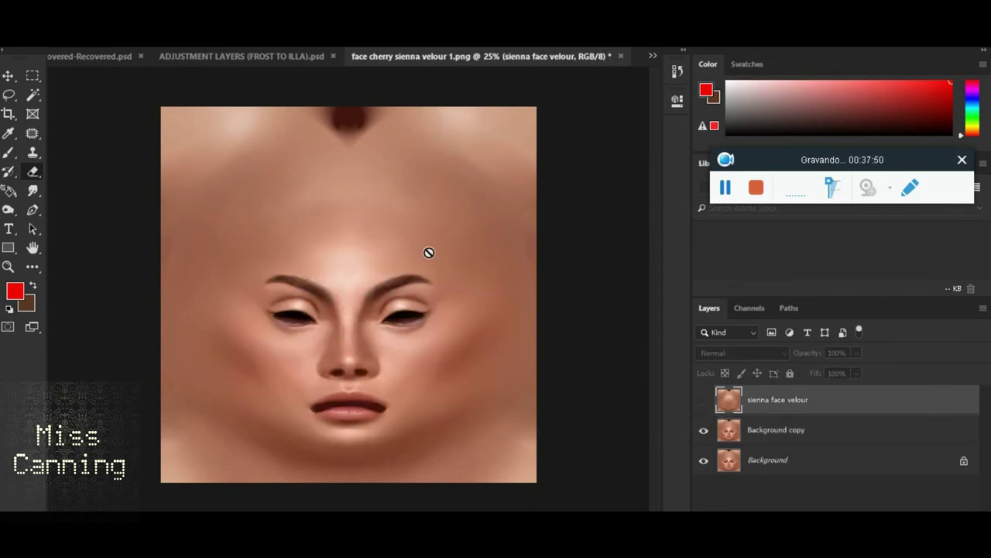
{"action": "left_click", "coordinate": [705, 401]}
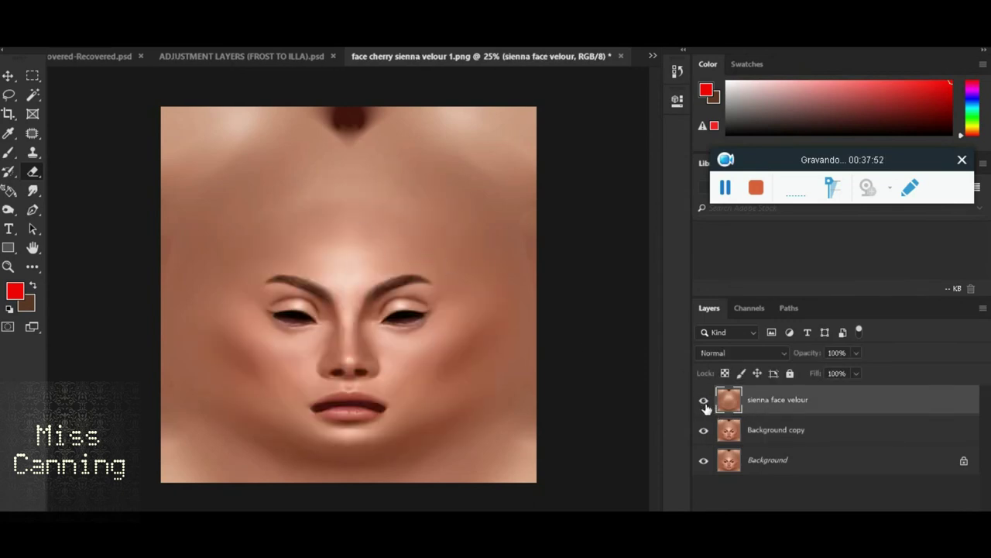
{"action": "right_click", "coordinate": [31, 174]}
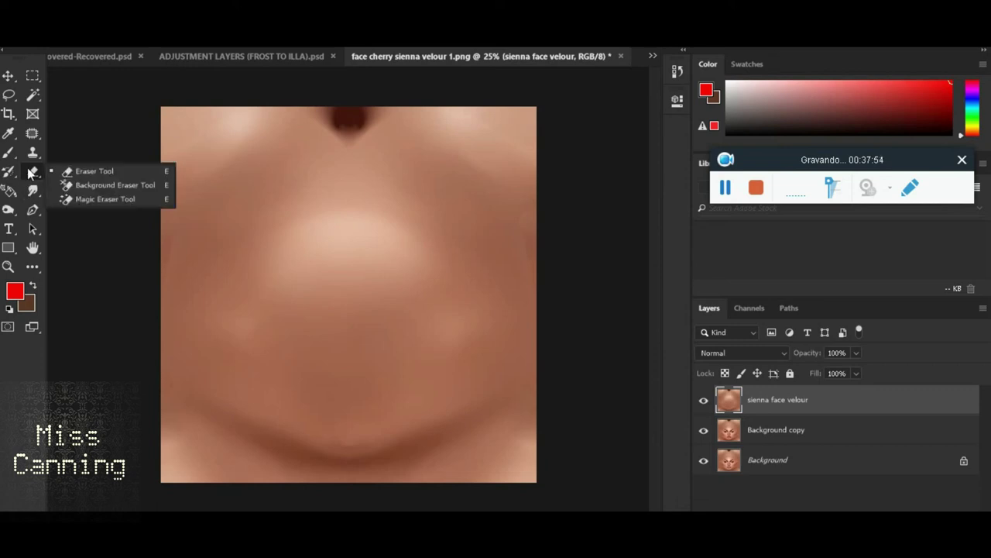
{"action": "right_click", "coordinate": [326, 307]}
{"action": "left_click", "coordinate": [478, 330]}
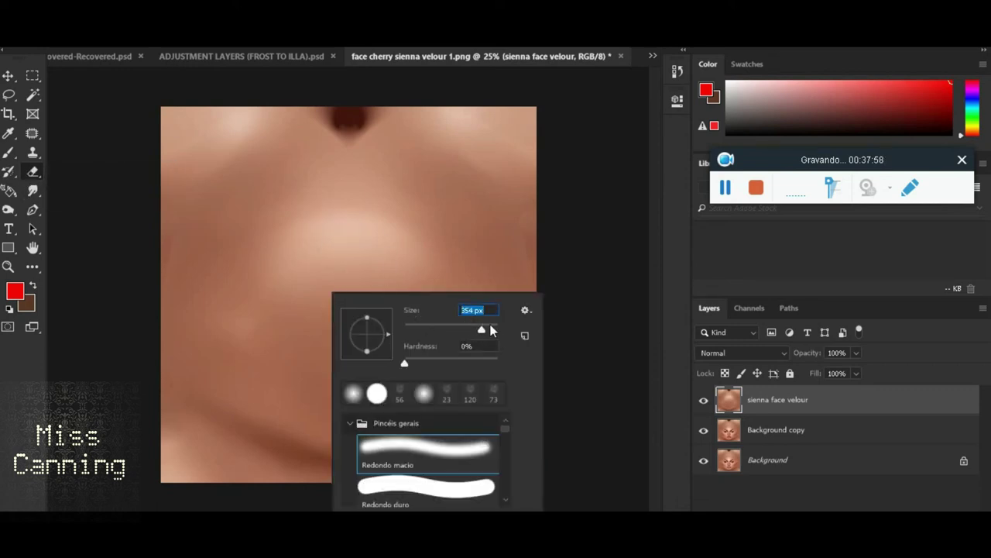
Erase the layer over the brows, eyes, nose, forehead and left cheek.
{"action": "mouse_move", "coordinate": [327, 248]}
{"action": "left_mouse_down"}
{"action": "mouse_move", "coordinate": [305, 261]}
{"action": "mouse_move", "coordinate": [336, 270]}
{"action": "mouse_move", "coordinate": [258, 265]}
{"action": "mouse_move", "coordinate": [349, 304]}
{"action": "mouse_move", "coordinate": [354, 259]}
{"action": "mouse_move", "coordinate": [427, 292]}
{"action": "mouse_move", "coordinate": [327, 350]}
{"action": "mouse_move", "coordinate": [355, 399]}
{"action": "mouse_move", "coordinate": [339, 416]}
{"action": "mouse_move", "coordinate": [298, 339]}
{"action": "left_mouse_up"}
{"action": "mouse_move", "coordinate": [280, 304]}
{"action": "left_mouse_down"}
{"action": "mouse_move", "coordinate": [277, 329]}
{"action": "mouse_move", "coordinate": [299, 365]}
{"action": "mouse_move", "coordinate": [403, 335]}
{"action": "mouse_move", "coordinate": [345, 268]}
{"action": "mouse_move", "coordinate": [301, 356]}
{"action": "mouse_move", "coordinate": [356, 372]}
{"action": "mouse_move", "coordinate": [409, 354]}
{"action": "mouse_move", "coordinate": [398, 344]}
{"action": "mouse_move", "coordinate": [421, 316]}
{"action": "left_mouse_up"}
{"action": "mouse_move", "coordinate": [397, 271]}
{"action": "left_mouse_down"}
{"action": "mouse_move", "coordinate": [299, 230]}
{"action": "mouse_move", "coordinate": [376, 240]}
{"action": "left_mouse_up"}
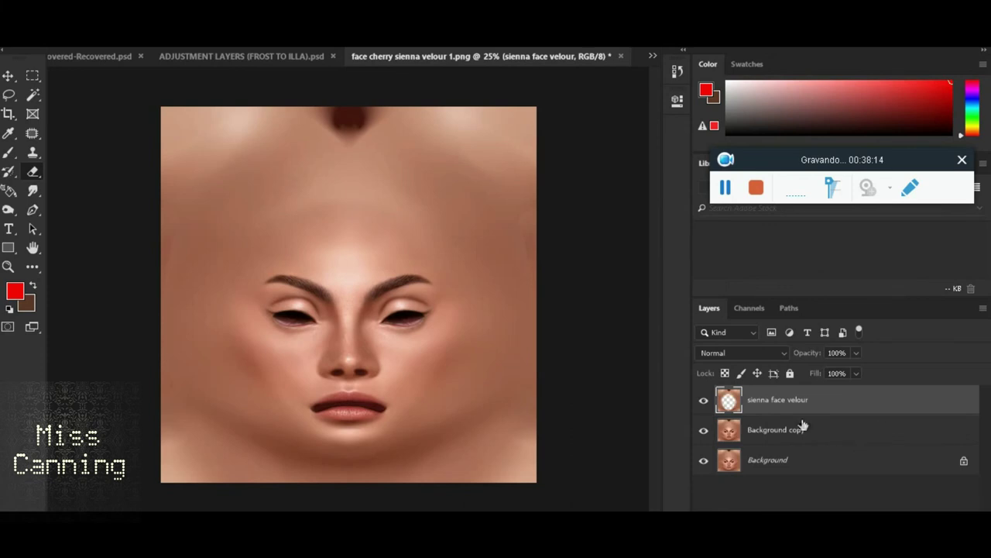
{"action": "scroll", "coordinate": [363, 342], "scroll_direction": "up", "scroll_amount": 1}
{"action": "scroll", "coordinate": [364, 342], "scroll_direction": "up", "scroll_amount": 2}
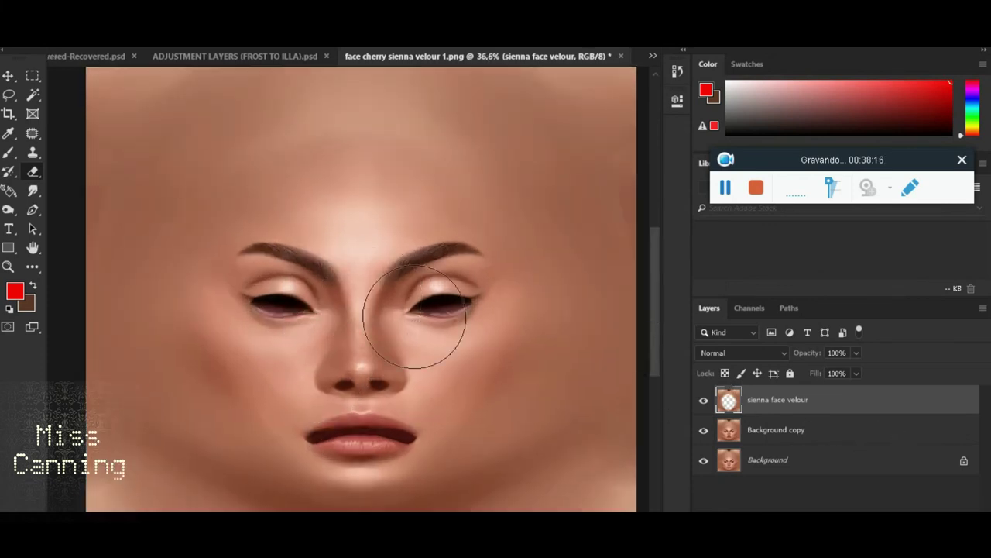
{"action": "mouse_move", "coordinate": [345, 360]}
{"action": "left_mouse_down"}
{"action": "mouse_move", "coordinate": [287, 354]}
{"action": "mouse_move", "coordinate": [287, 398]}
{"action": "mouse_move", "coordinate": [254, 343]}
{"action": "mouse_move", "coordinate": [263, 385]}
{"action": "mouse_move", "coordinate": [432, 377]}
{"action": "mouse_move", "coordinate": [464, 332]}
{"action": "mouse_move", "coordinate": [442, 232]}
{"action": "mouse_move", "coordinate": [396, 195]}
{"action": "mouse_move", "coordinate": [405, 217]}
{"action": "mouse_move", "coordinate": [401, 178]}
{"action": "mouse_move", "coordinate": [354, 199]}
{"action": "mouse_move", "coordinate": [391, 277]}
{"action": "left_mouse_up"}
{"action": "scroll", "coordinate": [454, 397], "scroll_direction": "down", "scroll_amount": 2}
{"action": "scroll", "coordinate": [586, 321], "scroll_direction": "up", "scroll_amount": 3}
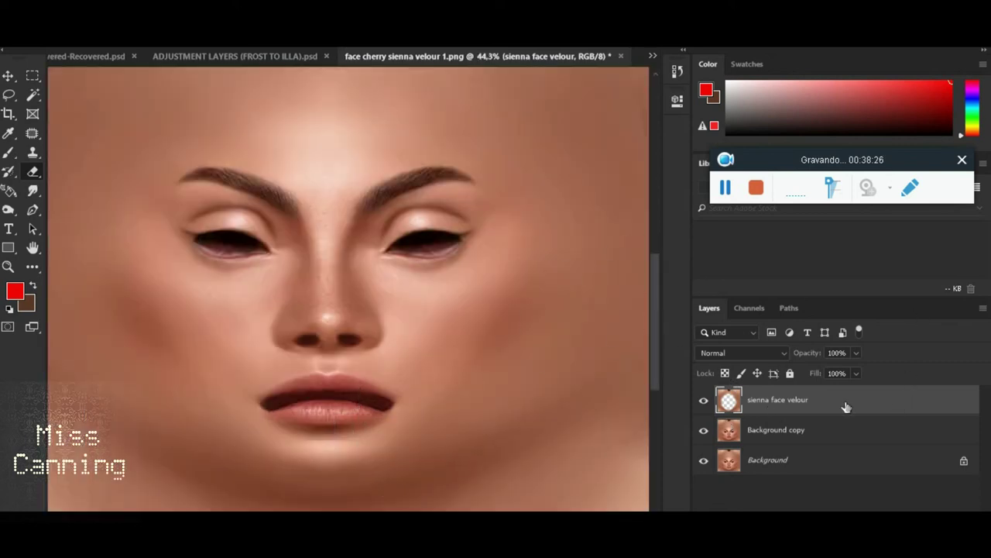
Duplicate the sienna face velour layer and reselect the original.
{"action": "right_click", "coordinate": [780, 409]}
{"action": "left_click", "coordinate": [809, 93]}
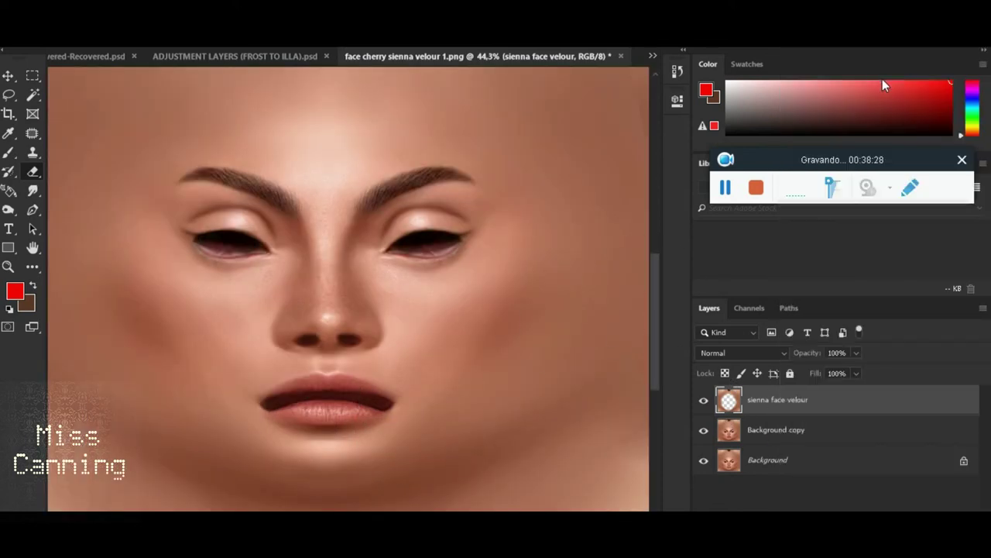
{"action": "left_click", "coordinate": [609, 144]}
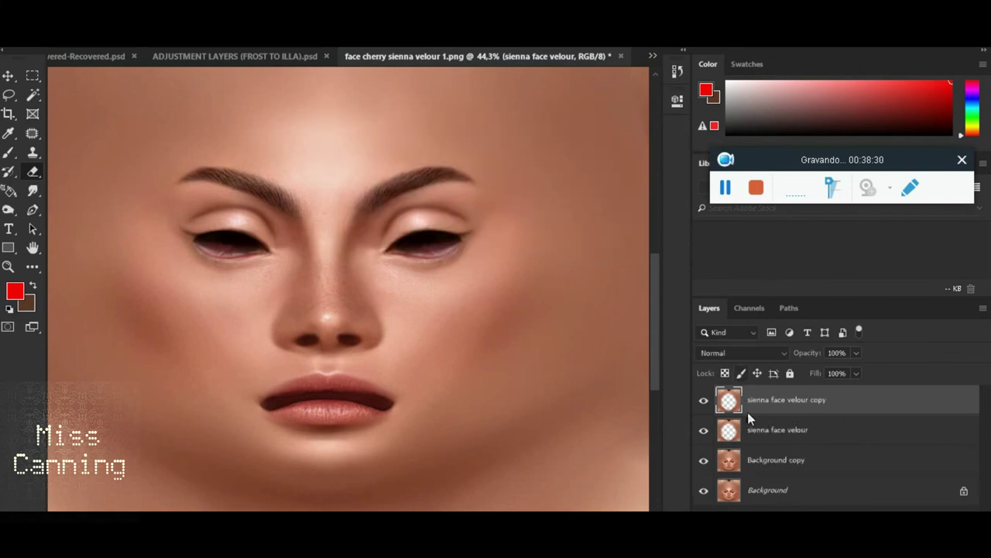
{"action": "left_click", "coordinate": [773, 438]}
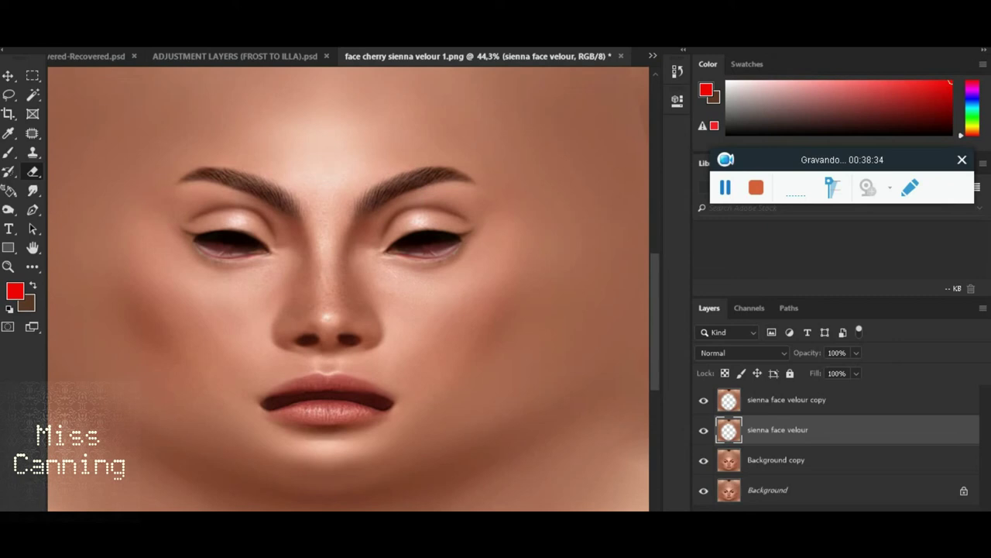
Give the original layer a 49,8 px Gaussian Blur and 40% opacity.
{"action": "left_click", "coordinate": [215, 40]}
{"action": "mouse_move", "coordinate": [221, 161]}
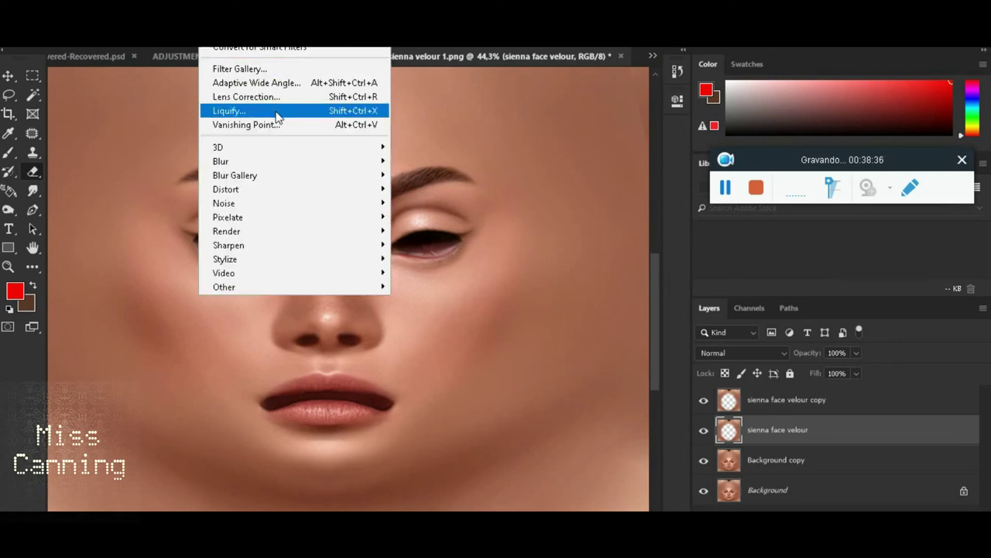
{"action": "left_click", "coordinate": [443, 216]}
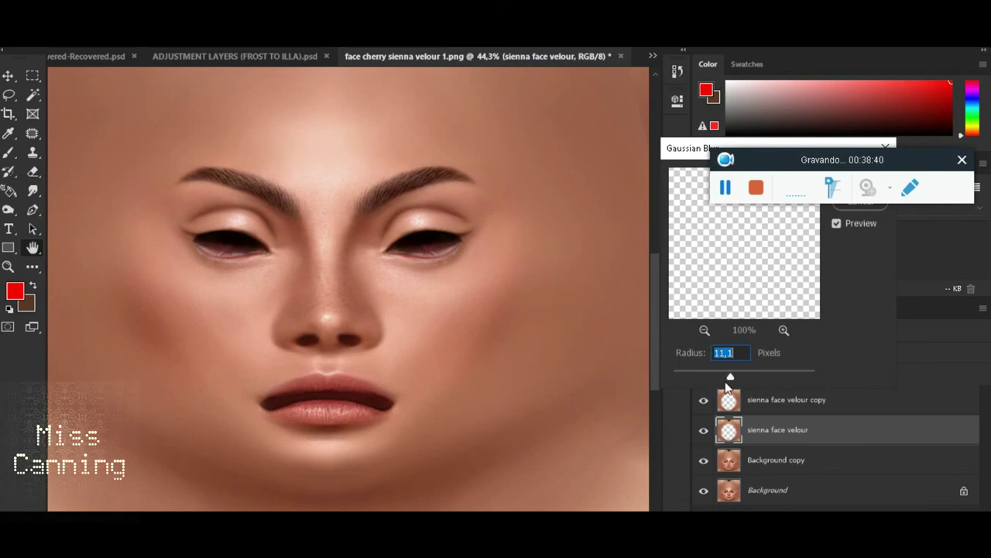
{"action": "left_click_drag", "start_coordinate": [752, 373], "coordinate": [753, 378]}
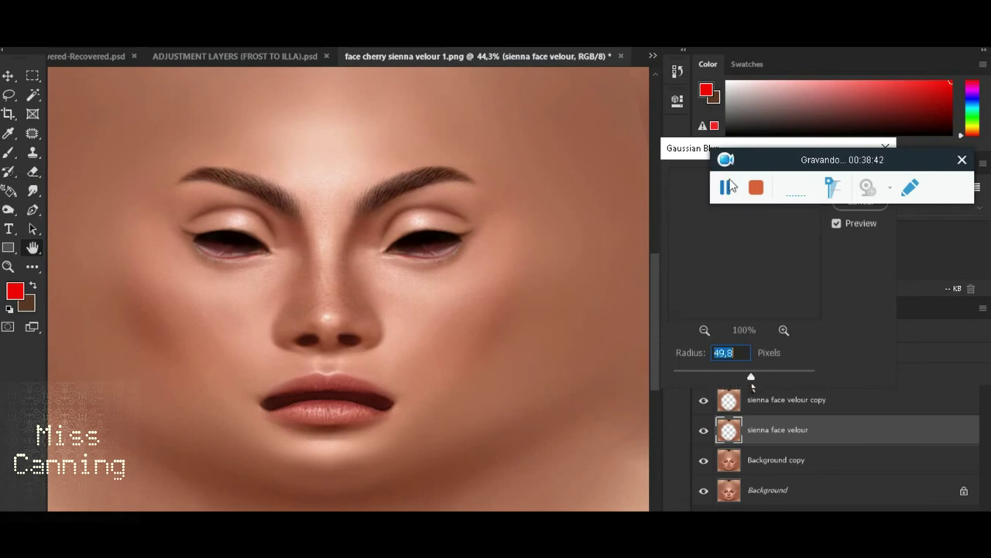
{"action": "left_click_drag", "start_coordinate": [647, 153], "coordinate": [424, 155]}
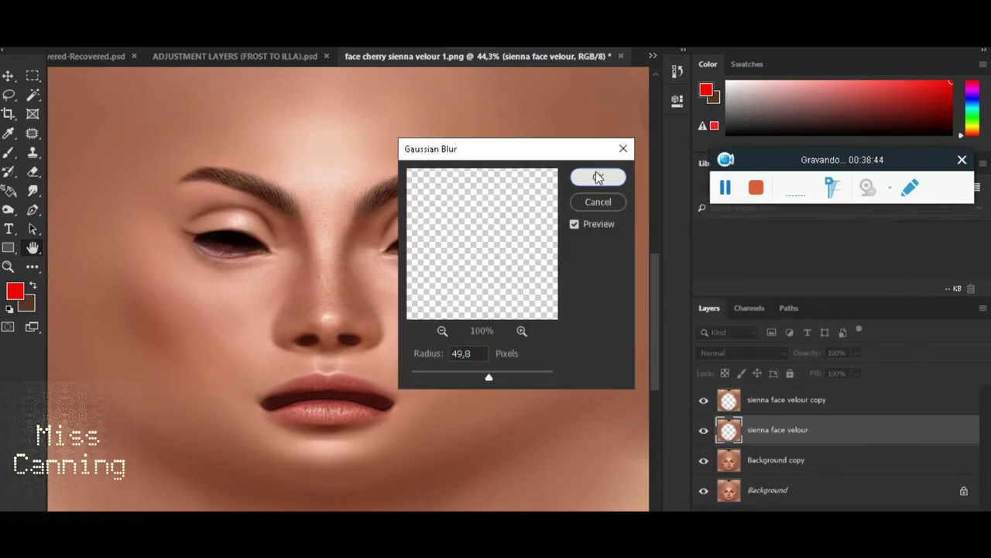
{"action": "left_click", "coordinate": [597, 175]}
{"action": "left_click", "coordinate": [857, 353]}
{"action": "left_click_drag", "start_coordinate": [855, 369], "coordinate": [821, 372]}
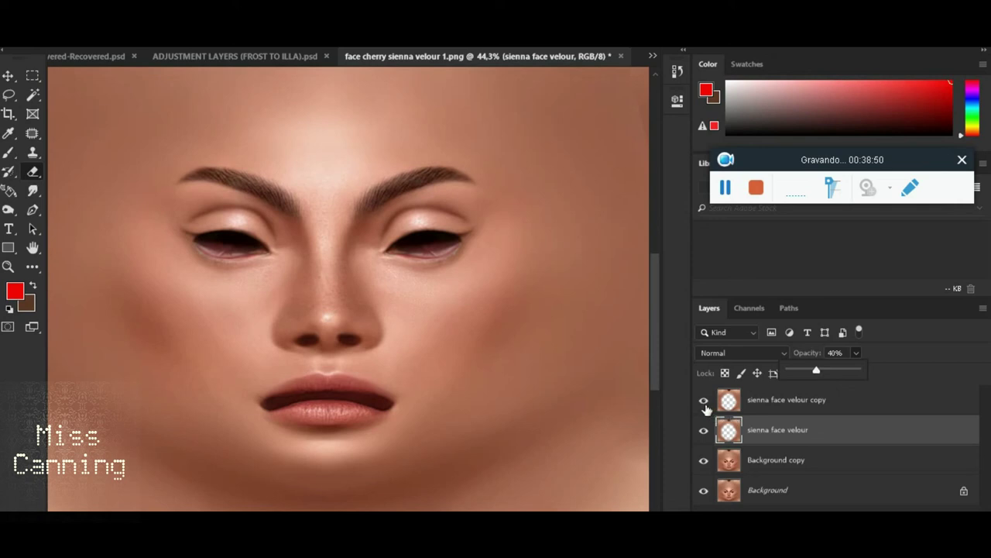
Hide sienna face velour and make sienna face velour copy visible and active, comparing its shading.
{"action": "left_click", "coordinate": [704, 402]}
{"action": "left_click", "coordinate": [705, 432]}
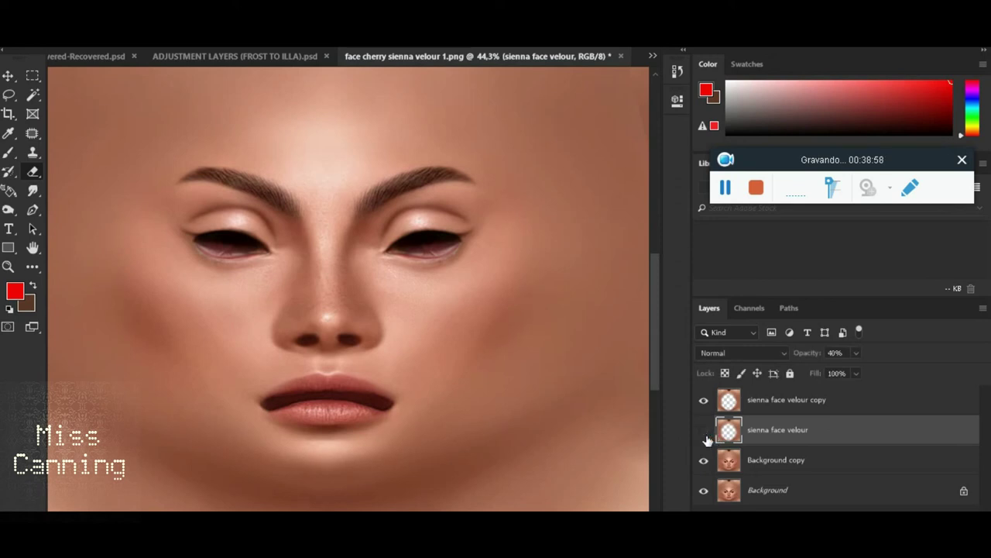
{"action": "scroll", "coordinate": [438, 319], "scroll_direction": "down", "scroll_amount": 2}
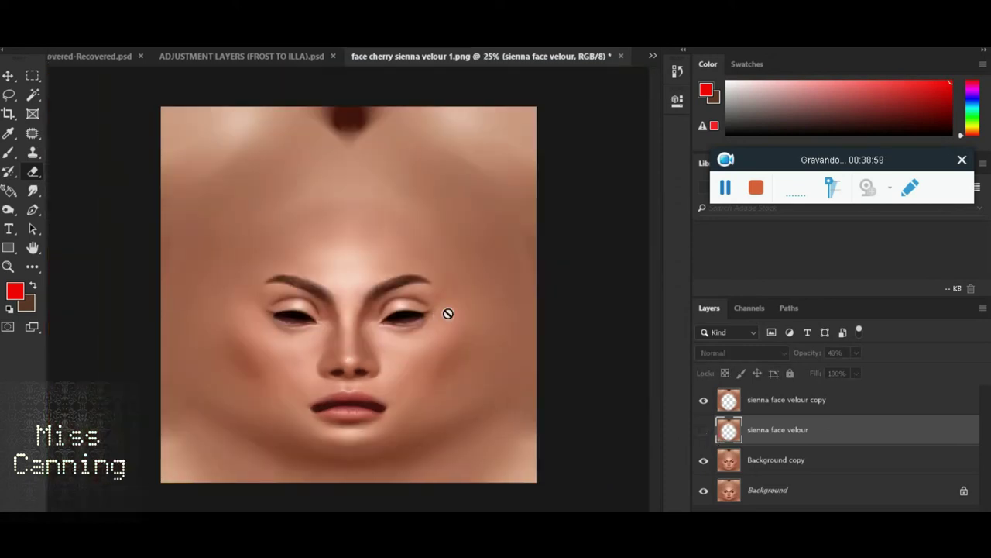
{"action": "left_click", "coordinate": [704, 402]}
{"action": "left_click", "coordinate": [703, 402]}
{"action": "left_click", "coordinate": [703, 400]}
{"action": "left_click", "coordinate": [704, 401]}
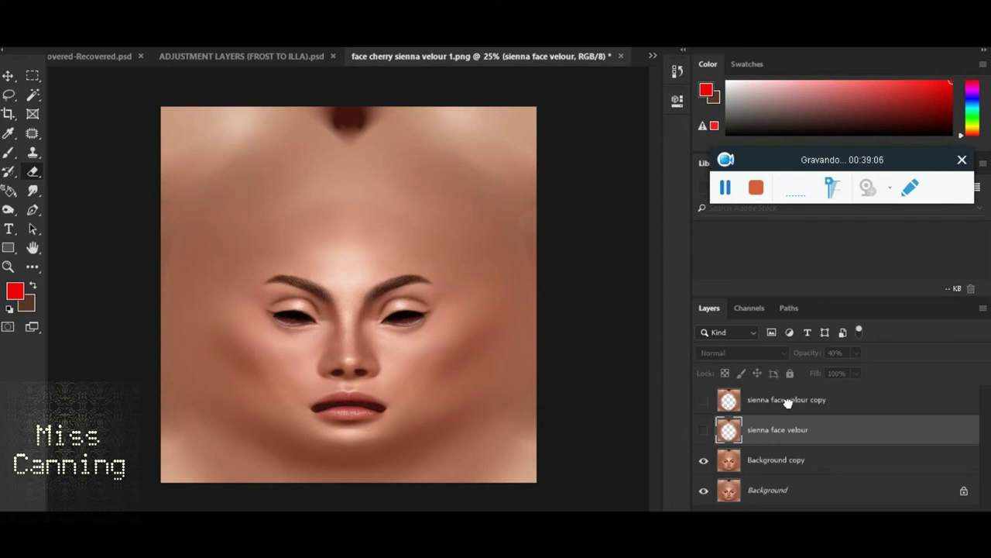
{"action": "left_click", "coordinate": [788, 400]}
{"action": "left_click", "coordinate": [705, 402]}
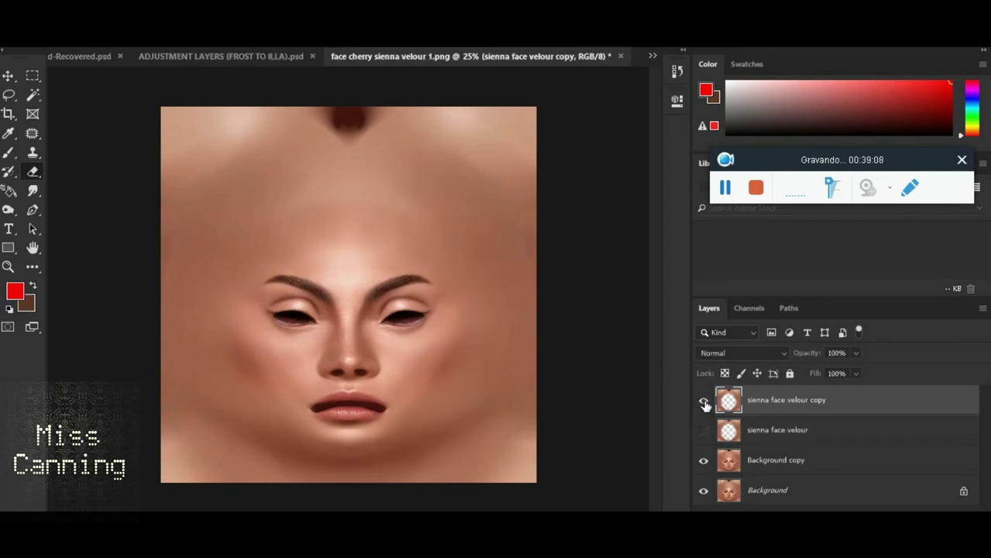
{"action": "left_click", "coordinate": [704, 402]}
Fit the face in the window and toggle the copy layer to compare cheek and chin shading.
{"action": "scroll", "coordinate": [443, 422], "scroll_direction": "up", "scroll_amount": 1}
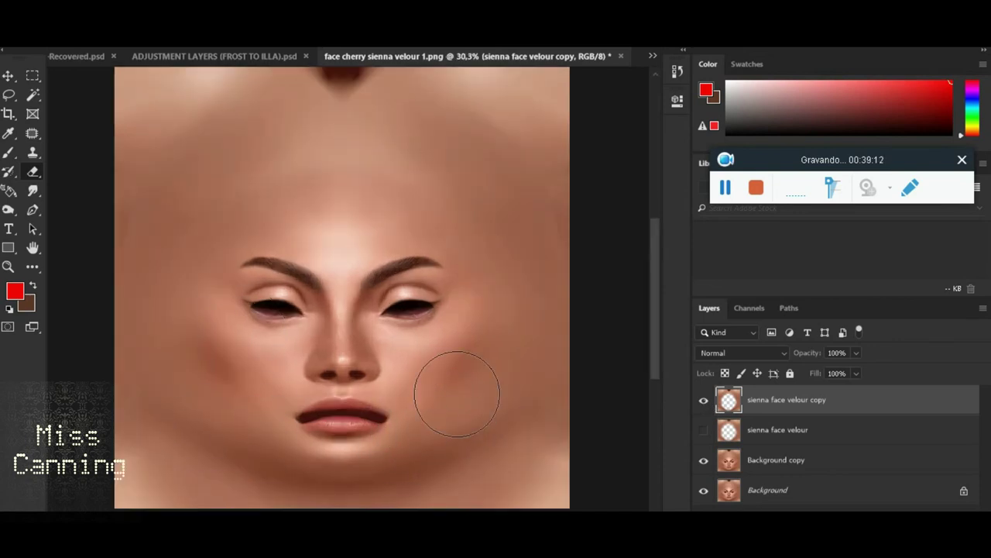
{"action": "left_click", "coordinate": [704, 400]}
{"action": "key", "text": "ctrl"}
{"action": "left_click", "coordinate": [702, 402]}
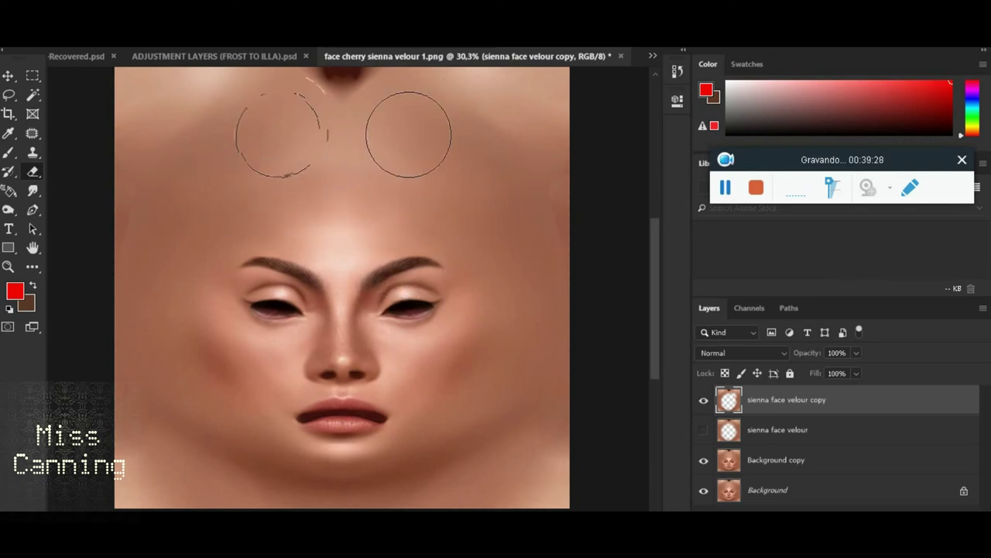
{"action": "left_click", "coordinate": [703, 402]}
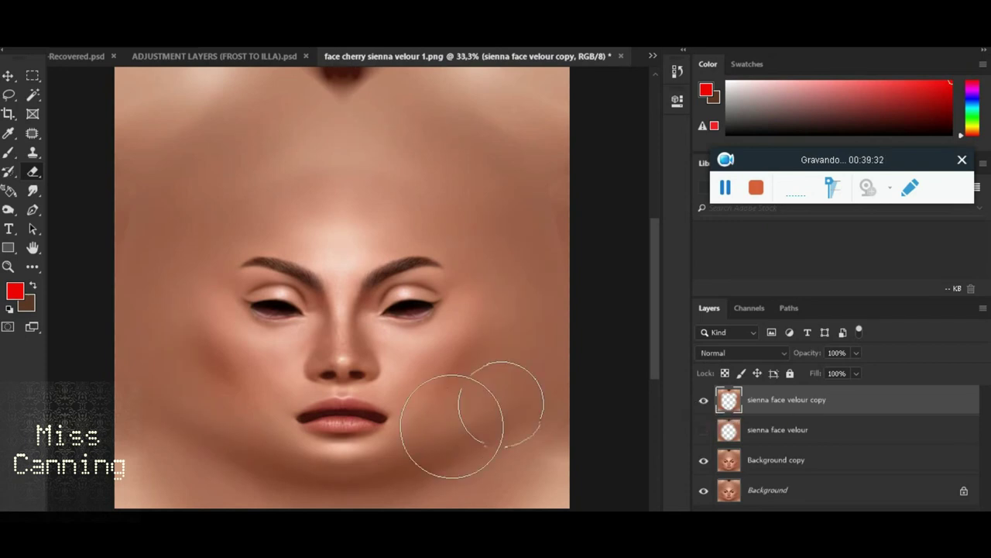
{"action": "scroll", "coordinate": [467, 423], "scroll_direction": "up", "scroll_amount": 1}
{"action": "scroll", "coordinate": [480, 405], "scroll_direction": "up", "scroll_amount": 1}
{"action": "scroll", "coordinate": [542, 409], "scroll_direction": "up", "scroll_amount": 1}
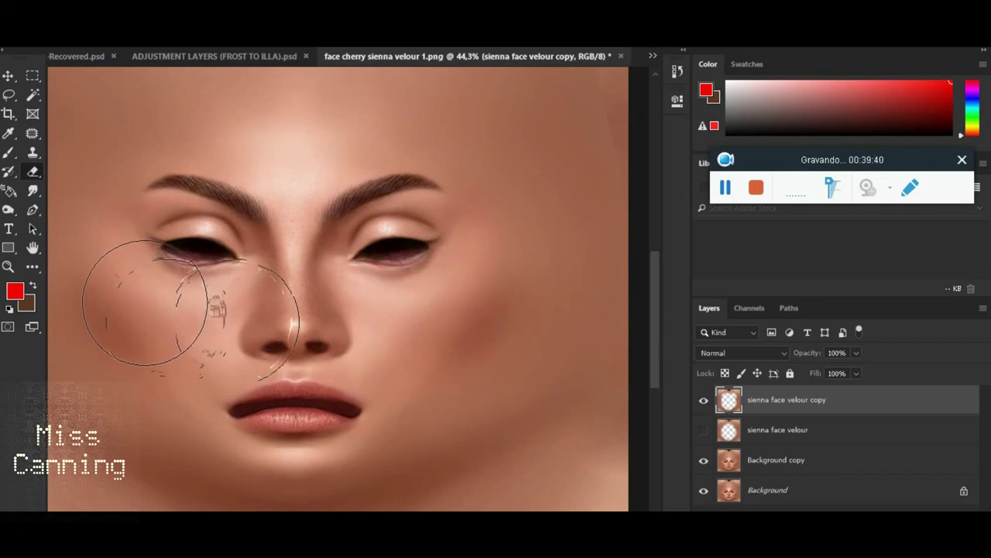
{"action": "key", "text": "ctrl+minus"}
{"action": "key", "text": "ctrl+minus"}
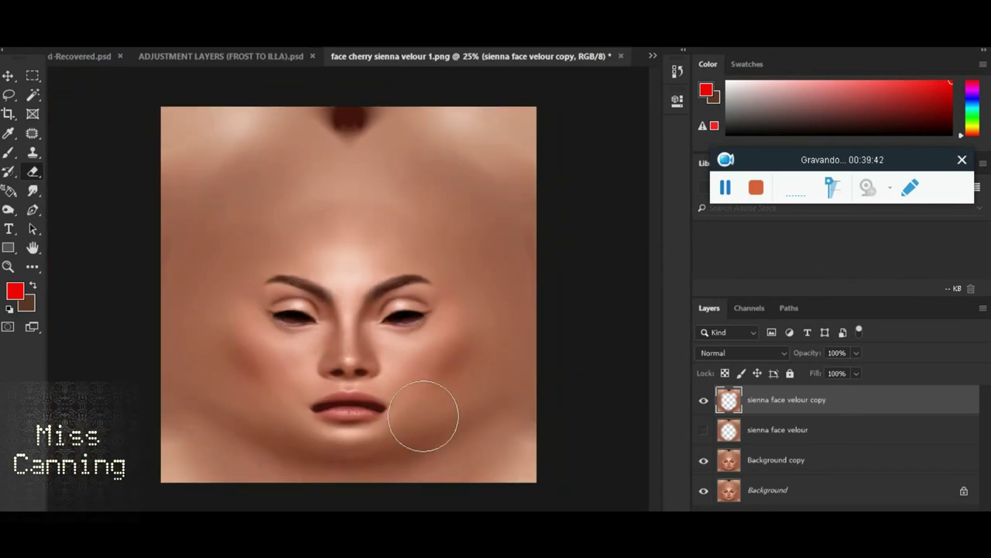
{"action": "left_click", "coordinate": [703, 402]}
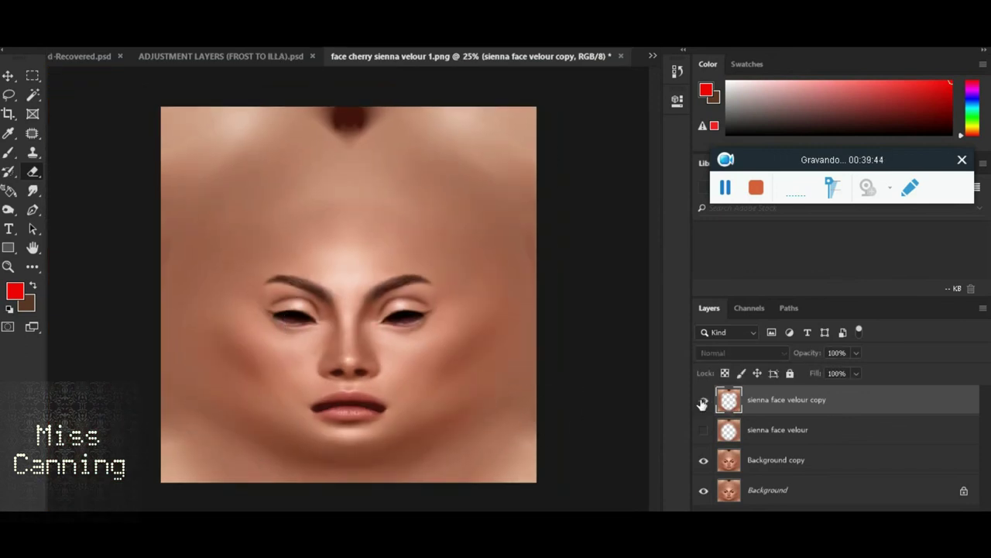
{"action": "left_click", "coordinate": [703, 402]}
{"action": "left_click", "coordinate": [703, 402]}
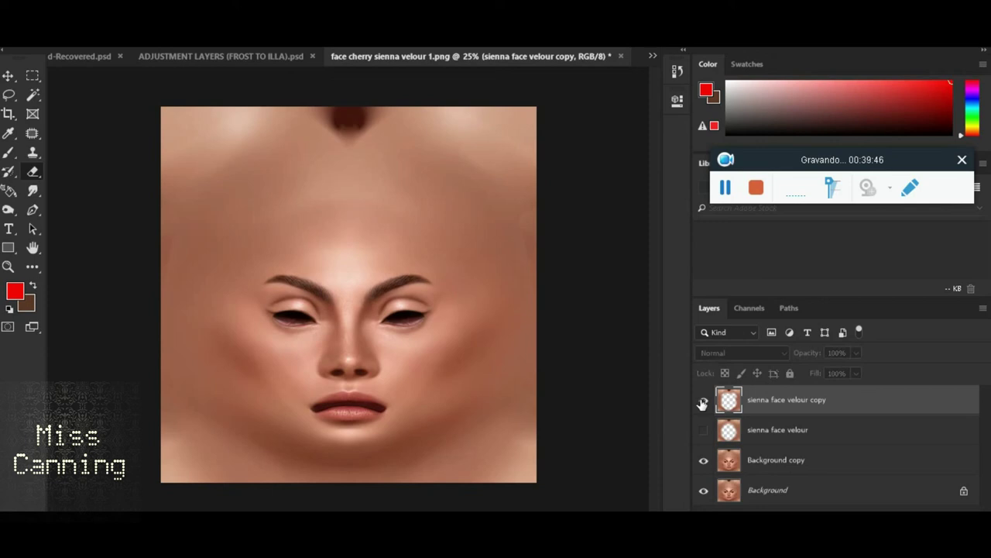
{"action": "left_click", "coordinate": [703, 402]}
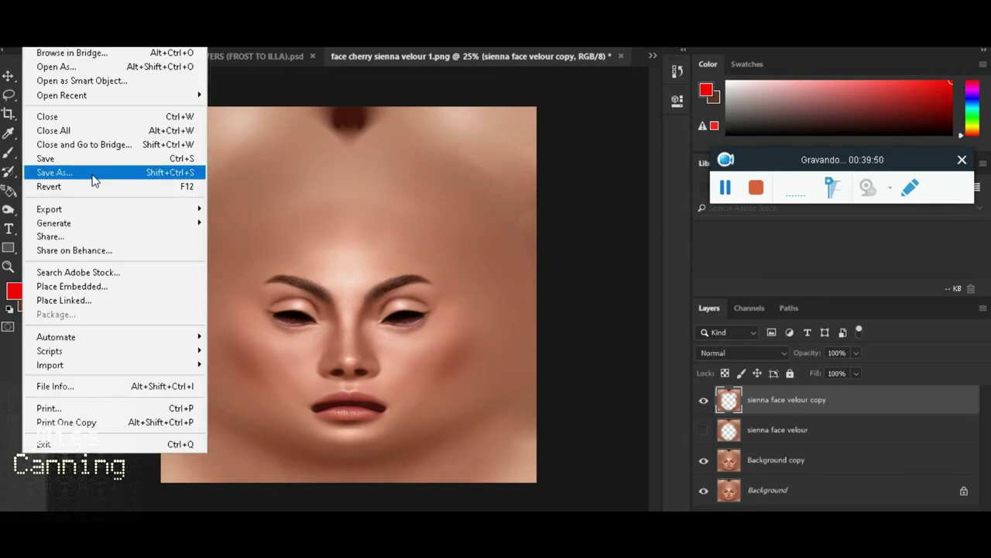
Save the texture as a PNG named 'face cherry sienna velour 3'.
{"action": "left_click", "coordinate": [93, 172]}
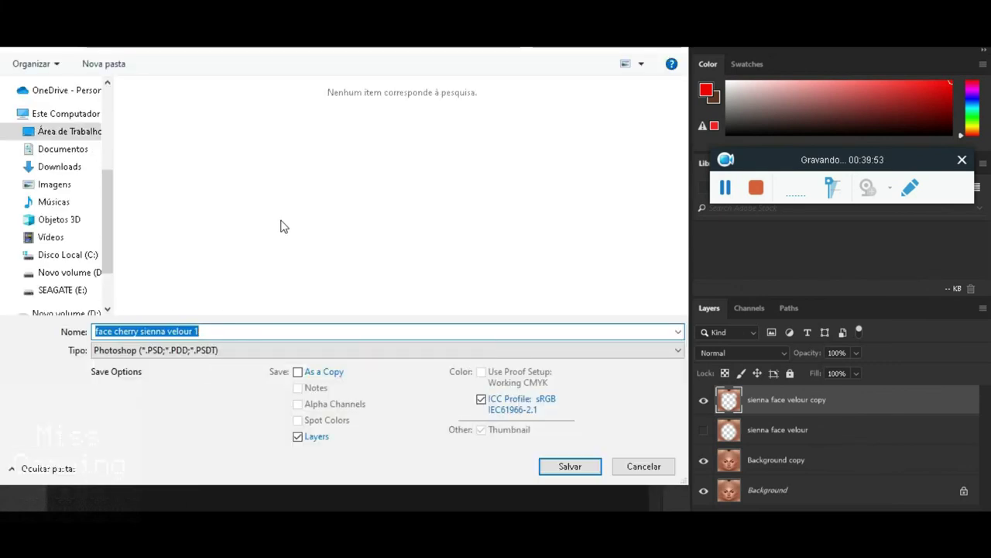
{"action": "left_click", "coordinate": [192, 351]}
{"action": "left_click", "coordinate": [155, 292]}
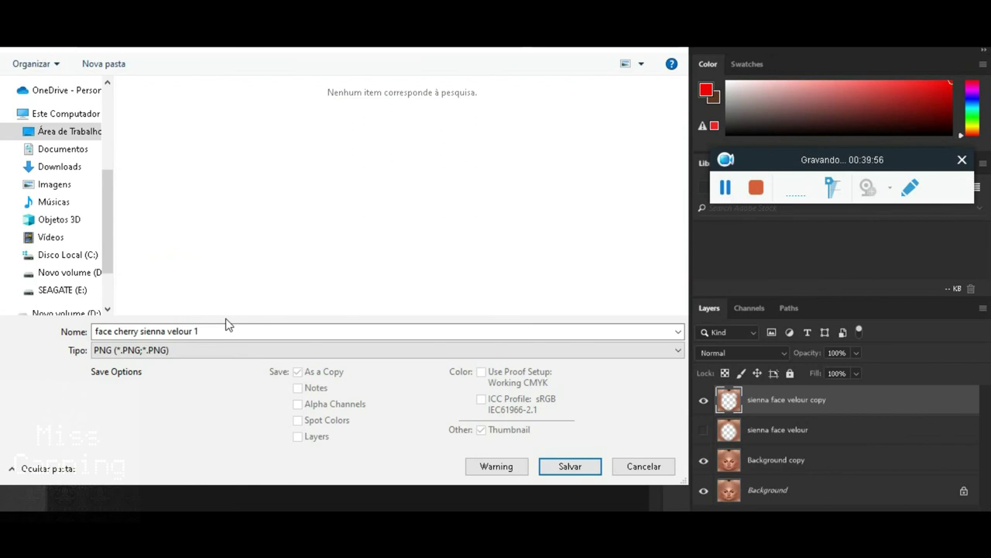
{"action": "double_click", "coordinate": [227, 331]}
{"action": "type", "text": "3"}
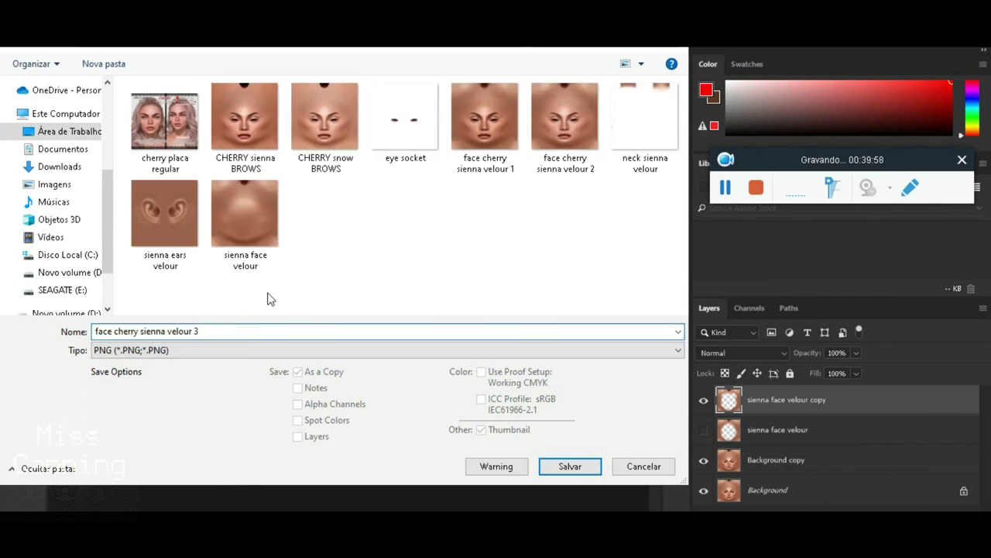
{"action": "left_click", "coordinate": [556, 465]}
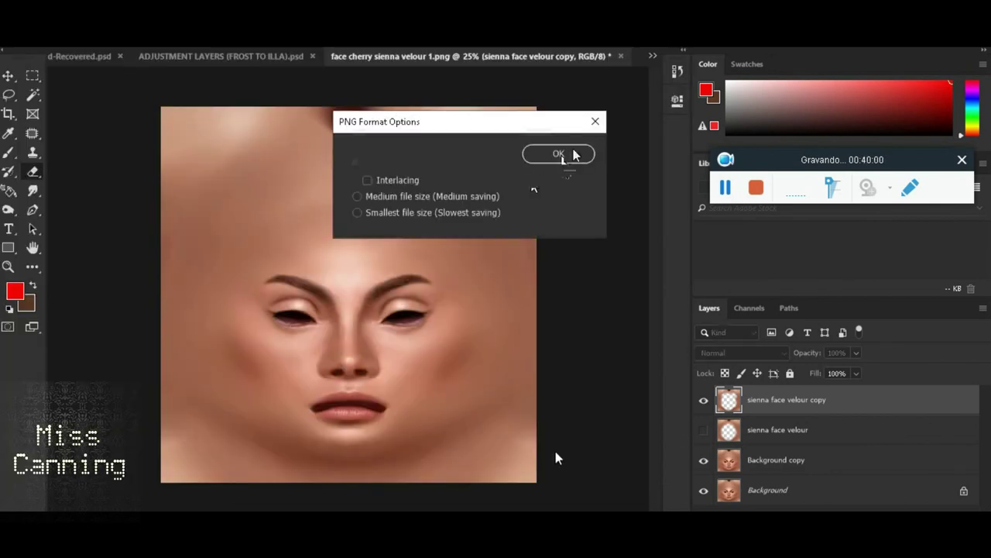
{"action": "left_click", "coordinate": [572, 153]}
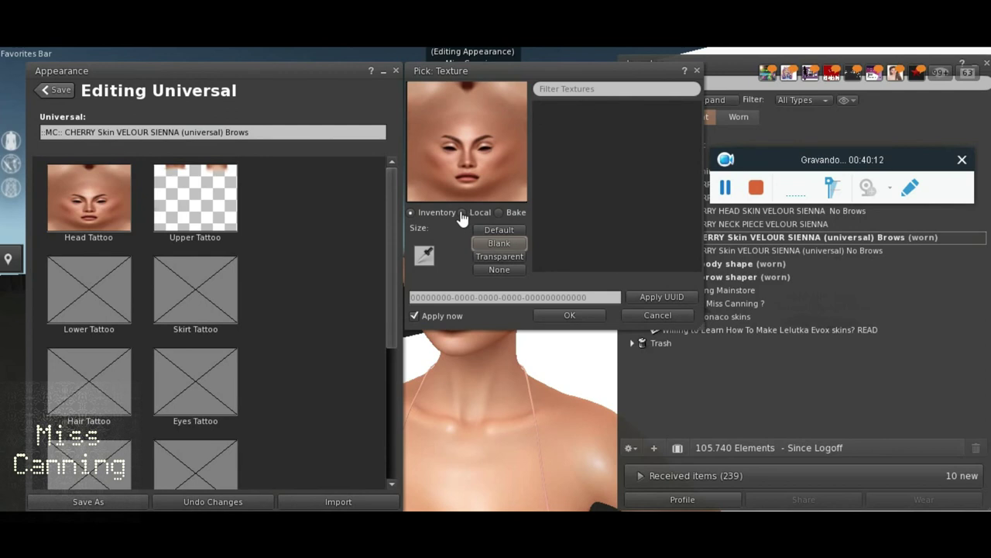
Add local texture 'face cherry sienna velour 3', apply it, and orbit to the face profile.
{"action": "left_click", "coordinate": [462, 213]}
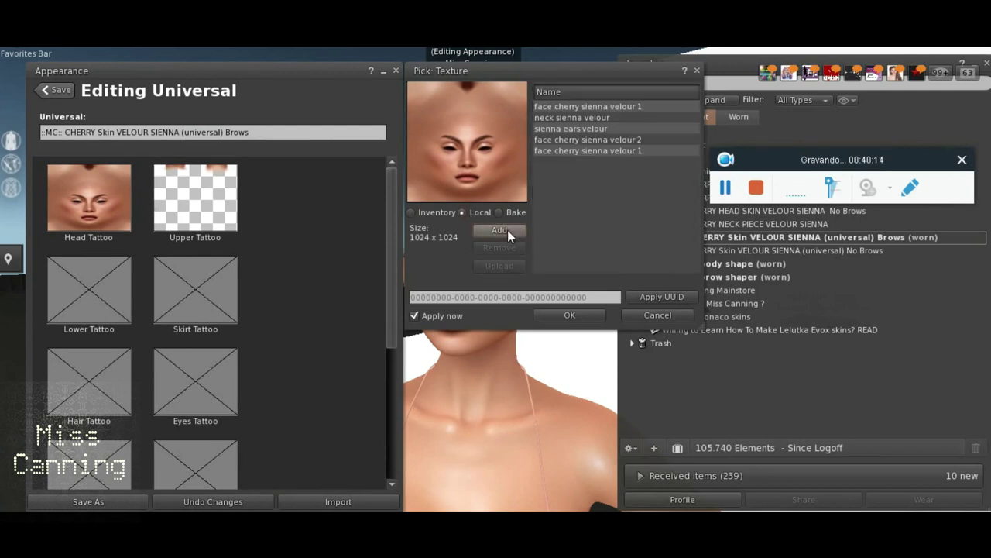
{"action": "left_click", "coordinate": [500, 230]}
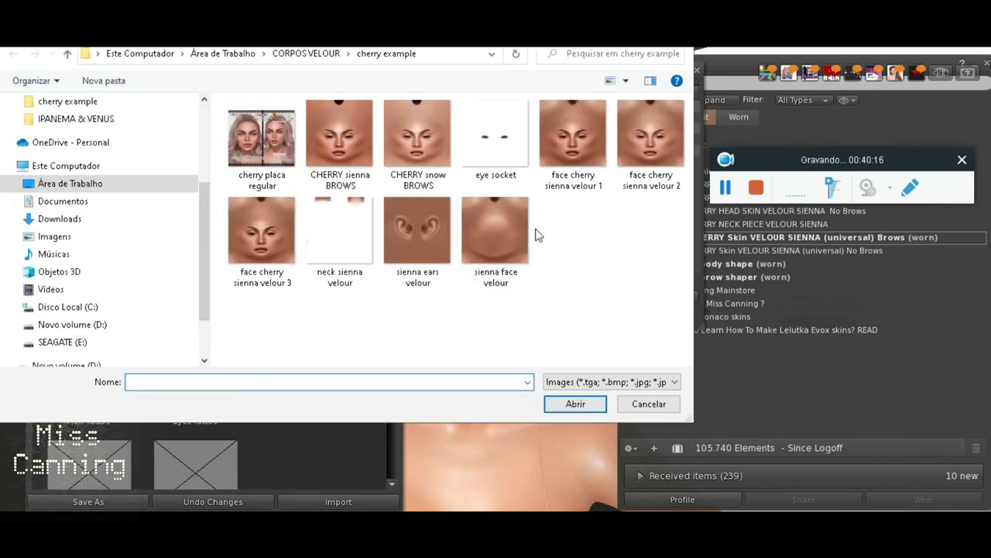
{"action": "double_click", "coordinate": [279, 244]}
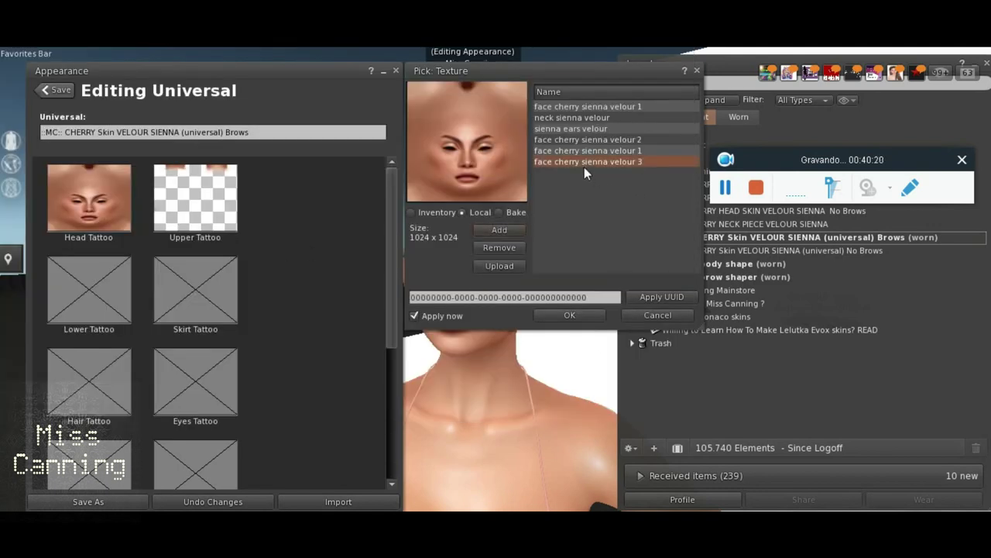
{"action": "left_click", "coordinate": [569, 316]}
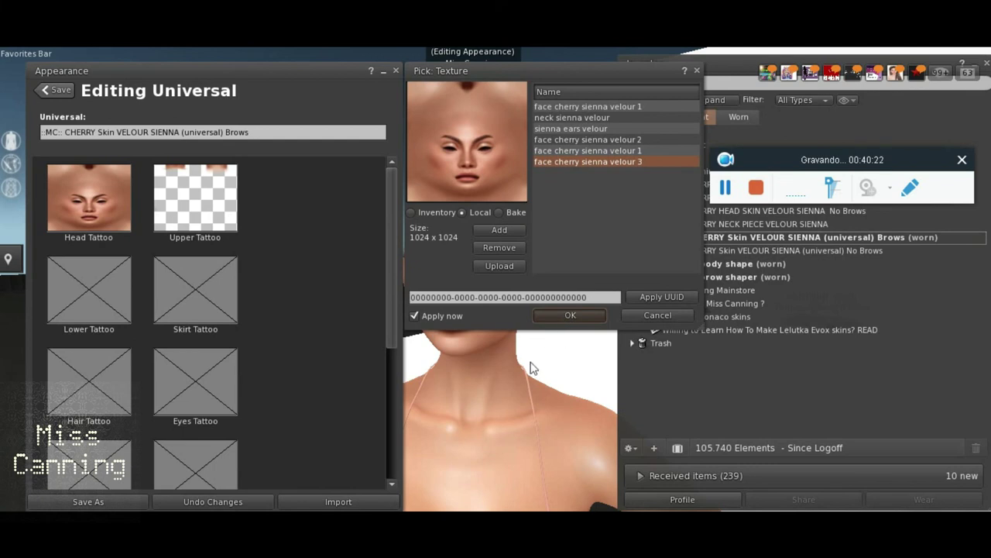
{"action": "left_click_drag", "start_coordinate": [464, 317], "coordinate": [486, 270]}
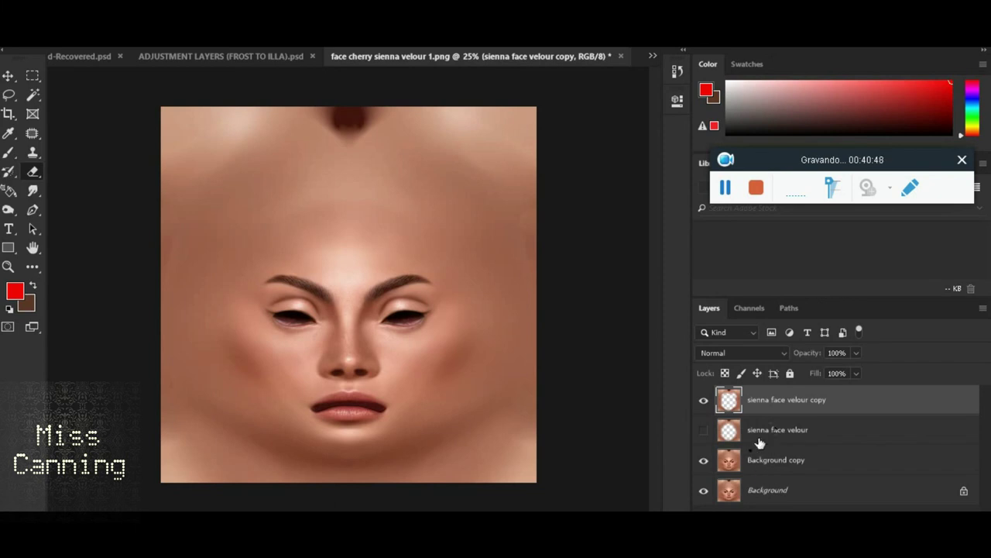
{"action": "scroll", "coordinate": [473, 400], "scroll_direction": "up", "scroll_amount": 1}
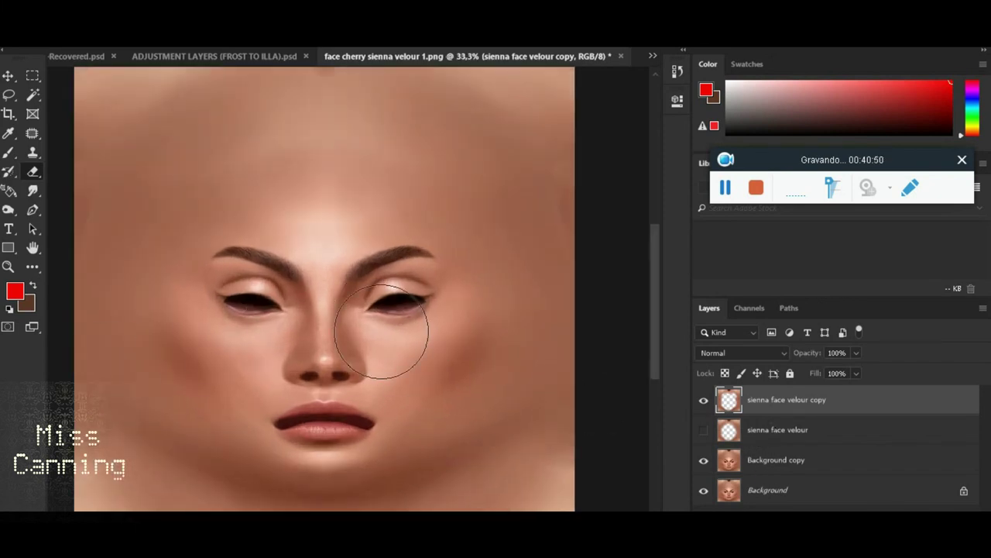
{"action": "scroll", "coordinate": [387, 367], "scroll_direction": "up", "scroll_amount": 1}
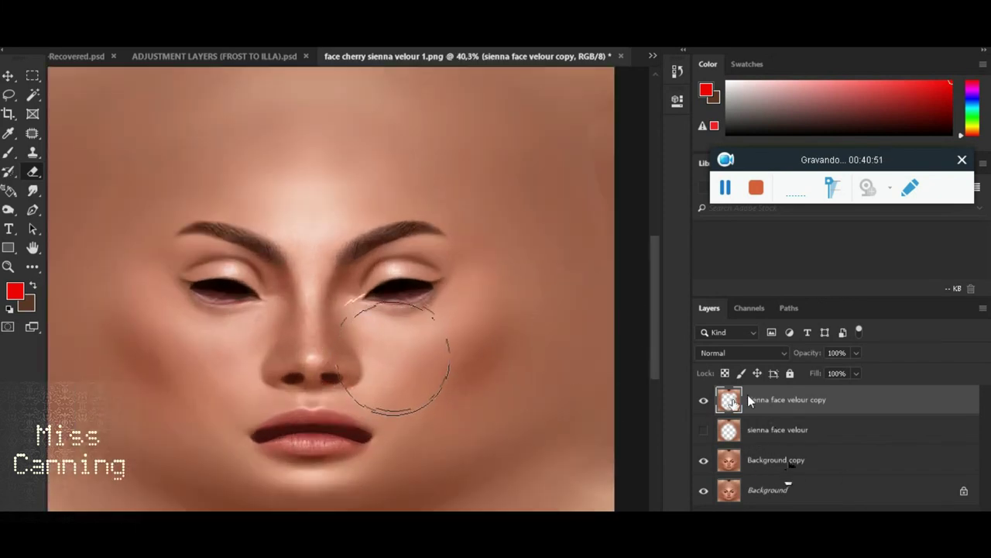
{"action": "scroll", "coordinate": [347, 389], "scroll_direction": "up", "scroll_amount": 1}
{"action": "scroll", "coordinate": [347, 389], "scroll_direction": "down", "scroll_amount": 2}
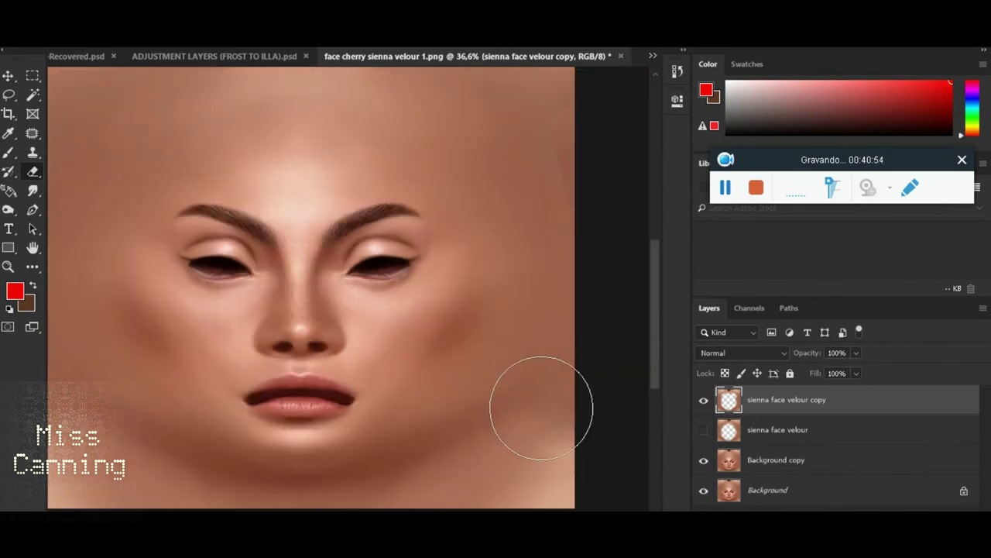
{"action": "left_click", "coordinate": [736, 484]}
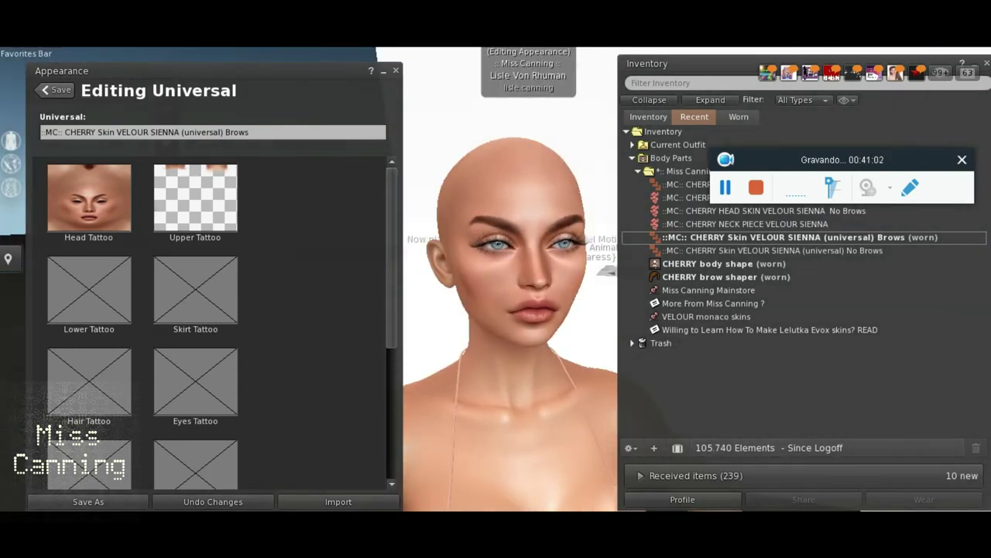
{"action": "key", "text": "alt+Tab"}
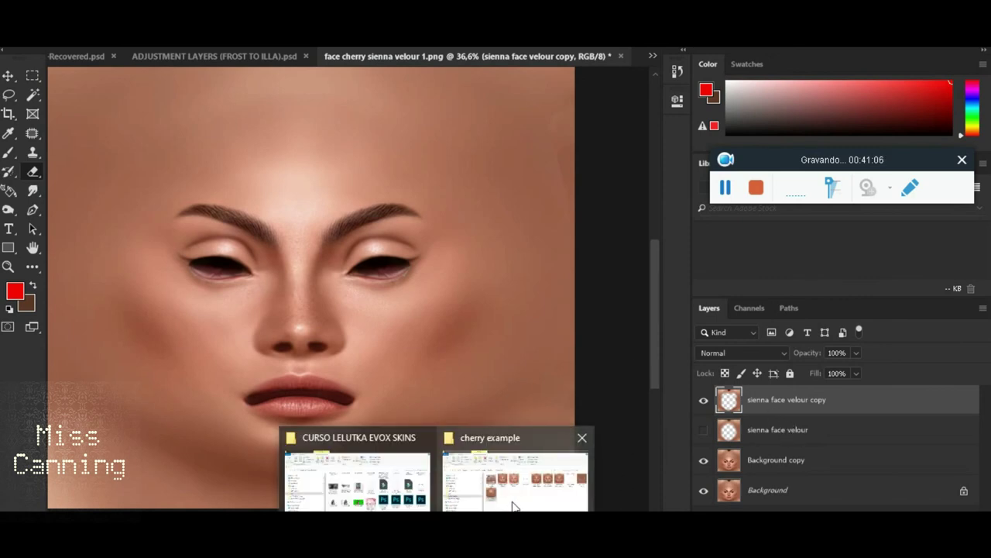
Drop the sienna face velour file from Explorer onto the canvas and rasterize it as a new layer.
{"action": "left_click", "coordinate": [512, 505]}
{"action": "mouse_move", "coordinate": [348, 307]}
{"action": "left_mouse_down"}
{"action": "mouse_move", "coordinate": [472, 507]}
{"action": "mouse_move", "coordinate": [428, 423]}
{"action": "left_mouse_up"}
{"action": "left_click_drag", "start_coordinate": [345, 320], "coordinate": [395, 299]}
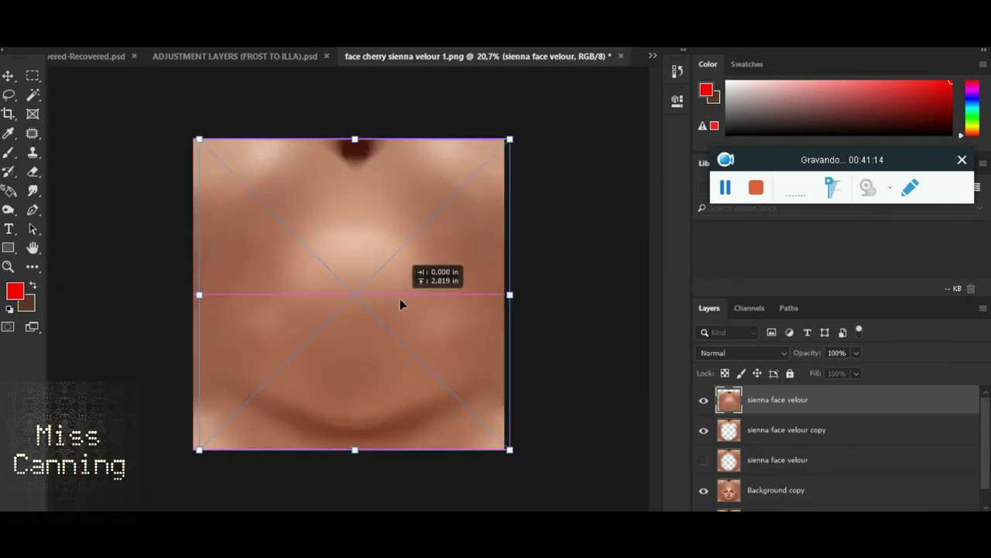
{"action": "key", "text": "ctrl+plus"}
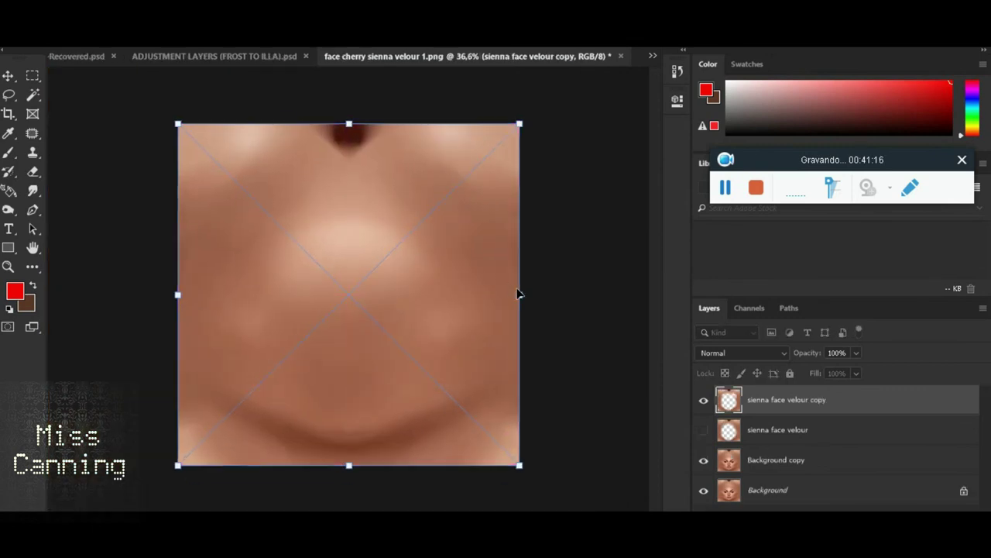
{"action": "scroll", "coordinate": [492, 280], "scroll_direction": "up", "scroll_amount": 4}
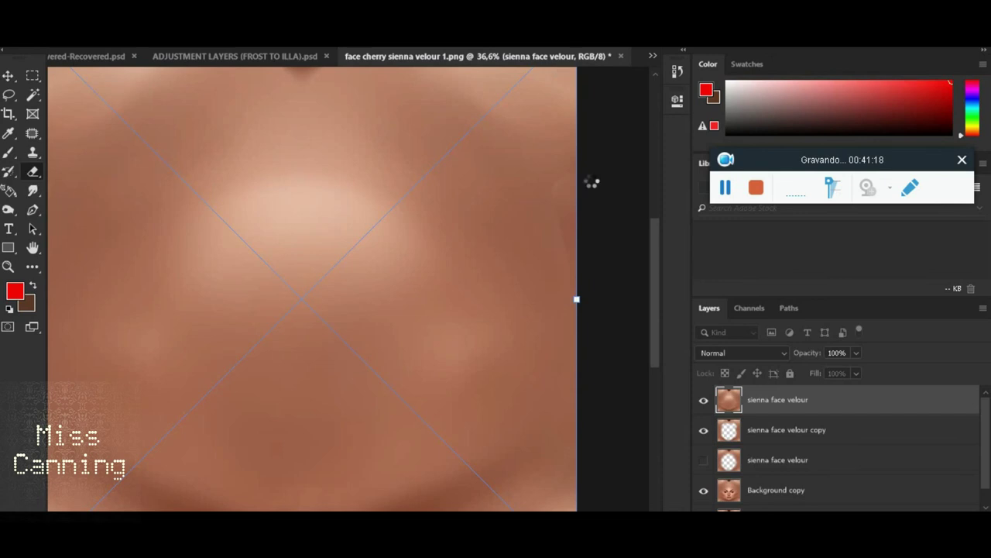
{"action": "left_click", "coordinate": [412, 354]}
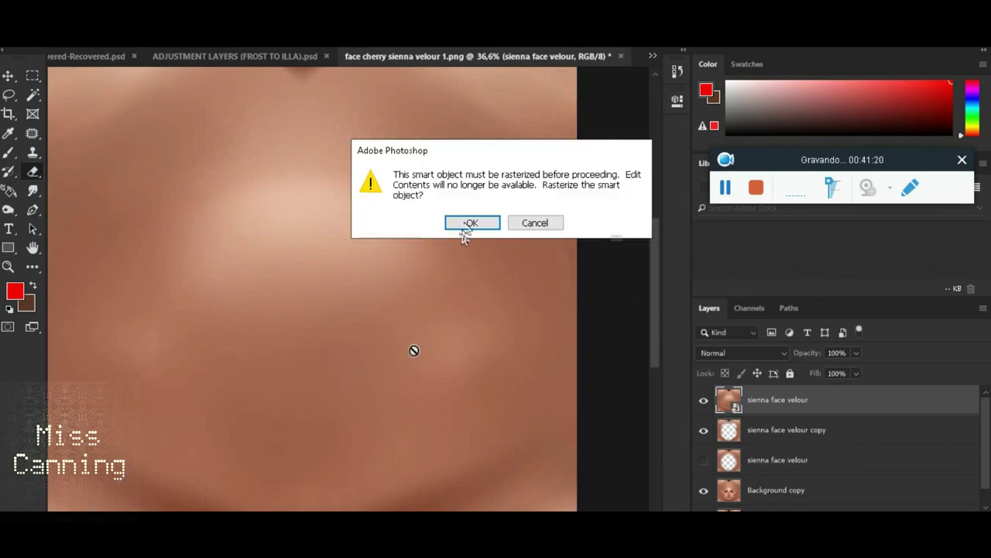
{"action": "left_click", "coordinate": [471, 223]}
{"action": "scroll", "coordinate": [464, 229], "scroll_direction": "down", "scroll_amount": 2}
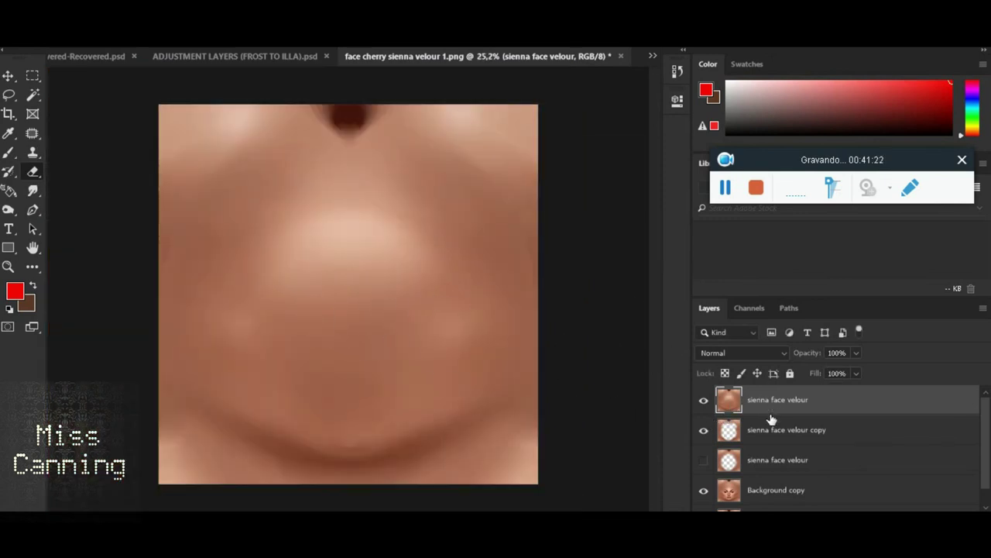
Move the new layer below the copy, erase its eyes, nose and lips, and set 50% opacity.
{"action": "left_click_drag", "start_coordinate": [772, 422], "coordinate": [768, 439]}
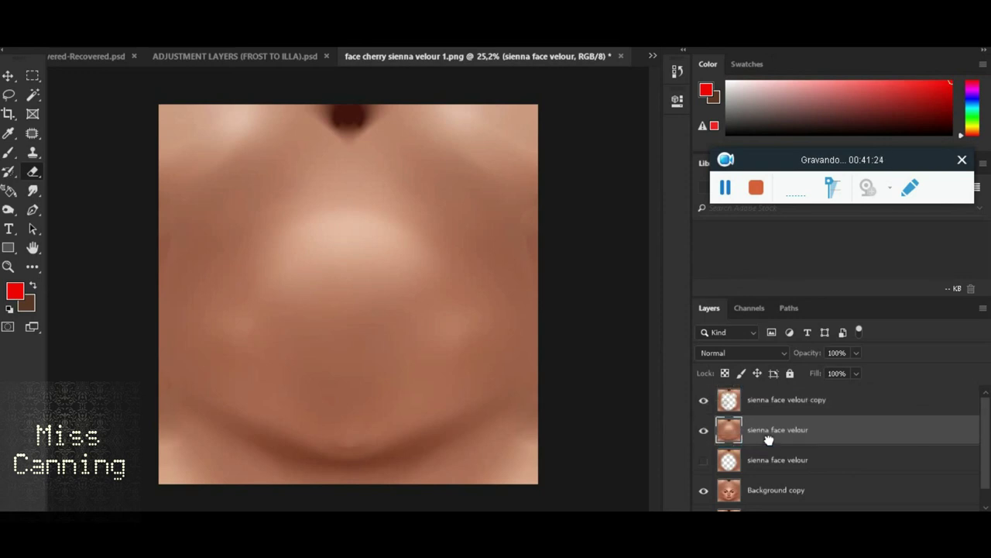
{"action": "mouse_move", "coordinate": [332, 381]}
{"action": "left_mouse_down"}
{"action": "mouse_move", "coordinate": [284, 336]}
{"action": "mouse_move", "coordinate": [303, 318]}
{"action": "mouse_move", "coordinate": [288, 292]}
{"action": "mouse_move", "coordinate": [431, 310]}
{"action": "mouse_move", "coordinate": [371, 299]}
{"action": "mouse_move", "coordinate": [365, 397]}
{"action": "mouse_move", "coordinate": [316, 393]}
{"action": "mouse_move", "coordinate": [374, 358]}
{"action": "mouse_move", "coordinate": [390, 311]}
{"action": "left_mouse_up"}
{"action": "left_click_drag", "start_coordinate": [312, 297], "coordinate": [350, 357]}
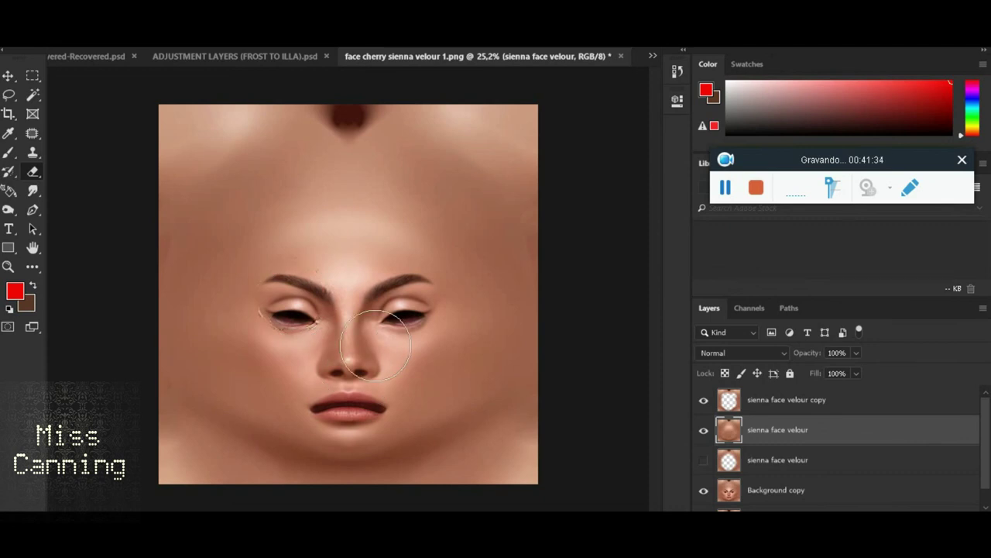
{"action": "left_click_drag", "start_coordinate": [361, 345], "coordinate": [364, 383]}
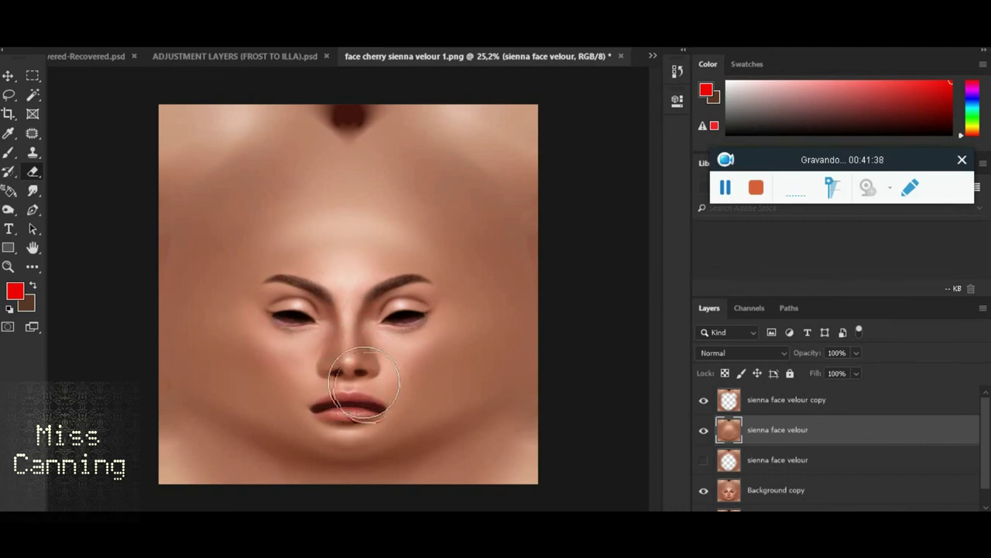
{"action": "scroll", "coordinate": [364, 383], "scroll_direction": "up", "scroll_amount": 2}
{"action": "scroll", "coordinate": [344, 399], "scroll_direction": "up", "scroll_amount": 1}
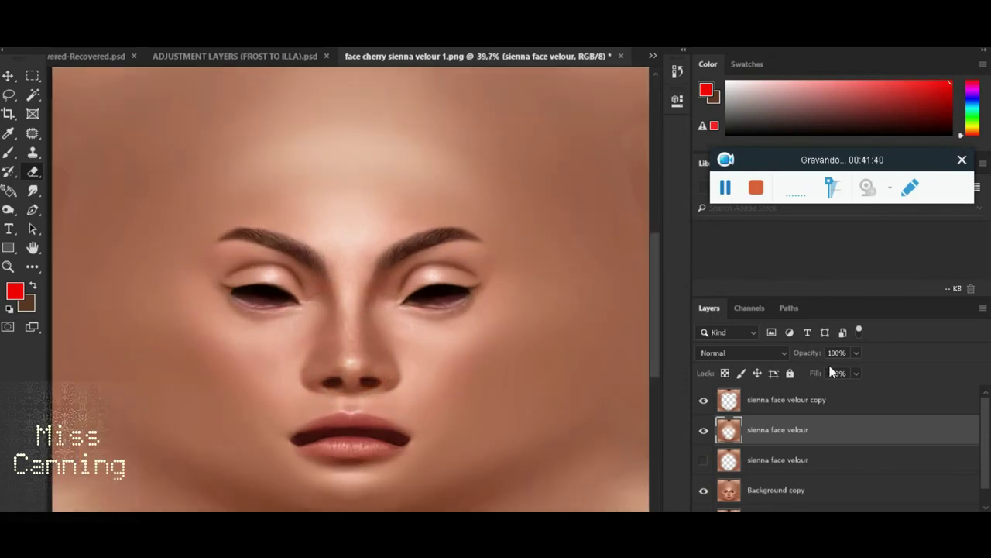
{"action": "left_click", "coordinate": [857, 373]}
{"action": "mouse_move", "coordinate": [848, 369]}
{"action": "left_mouse_down"}
{"action": "mouse_move", "coordinate": [804, 373]}
{"action": "mouse_move", "coordinate": [818, 376]}
{"action": "left_mouse_up"}
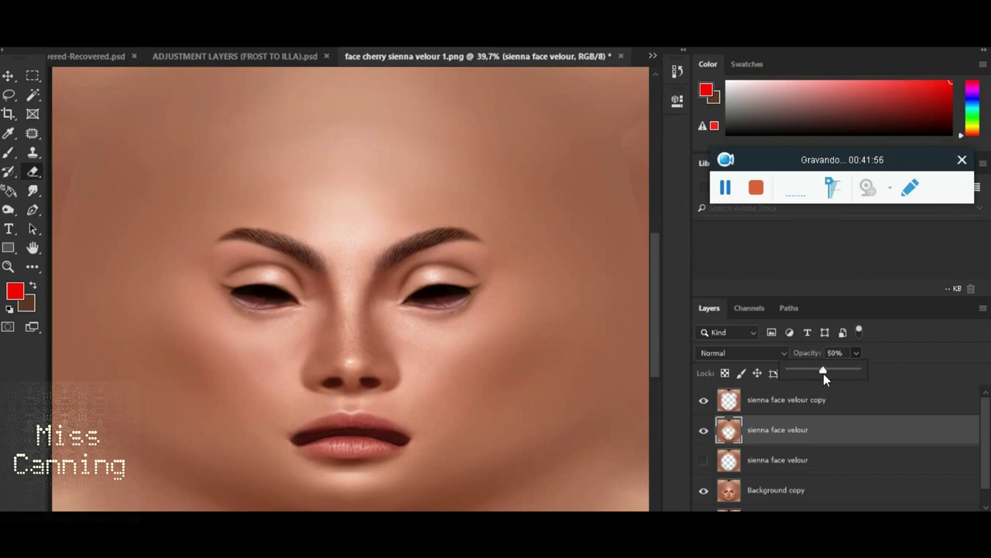
{"action": "left_click", "coordinate": [704, 431]}
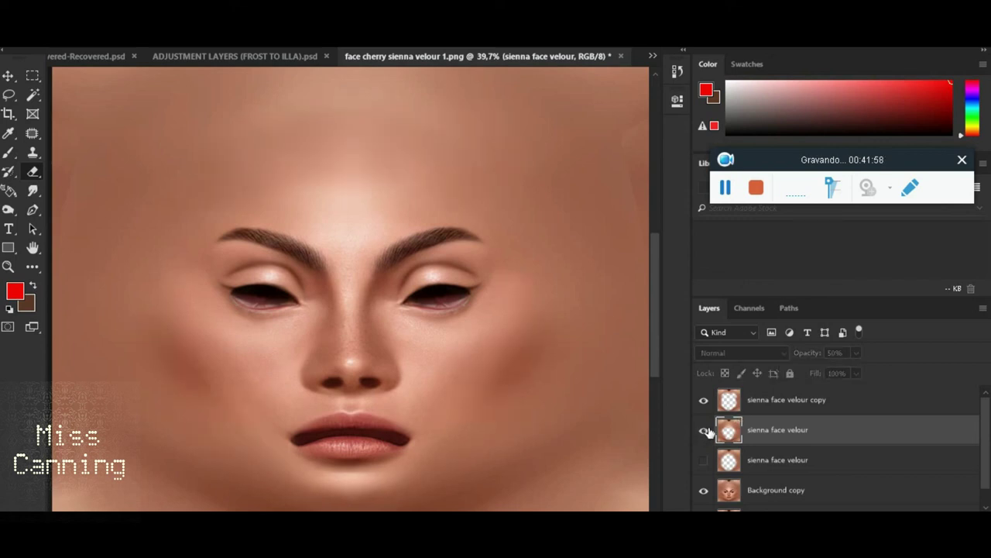
{"action": "left_click", "coordinate": [704, 430]}
{"action": "left_click", "coordinate": [706, 430]}
{"action": "left_click", "coordinate": [704, 431]}
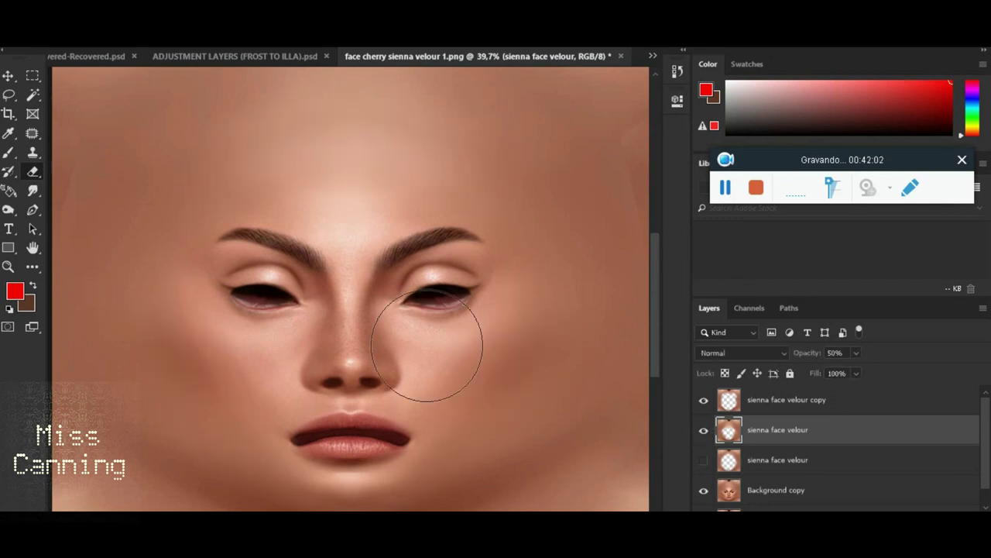
{"action": "scroll", "coordinate": [434, 302], "scroll_direction": "down", "scroll_amount": 3}
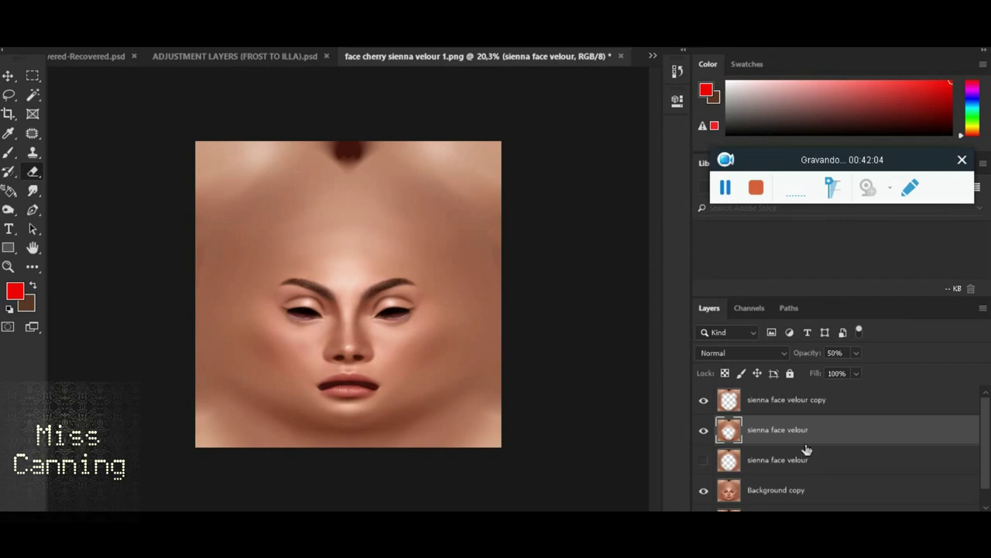
{"action": "left_click", "coordinate": [704, 431]}
{"action": "scroll", "coordinate": [345, 341], "scroll_direction": "up", "scroll_amount": 2}
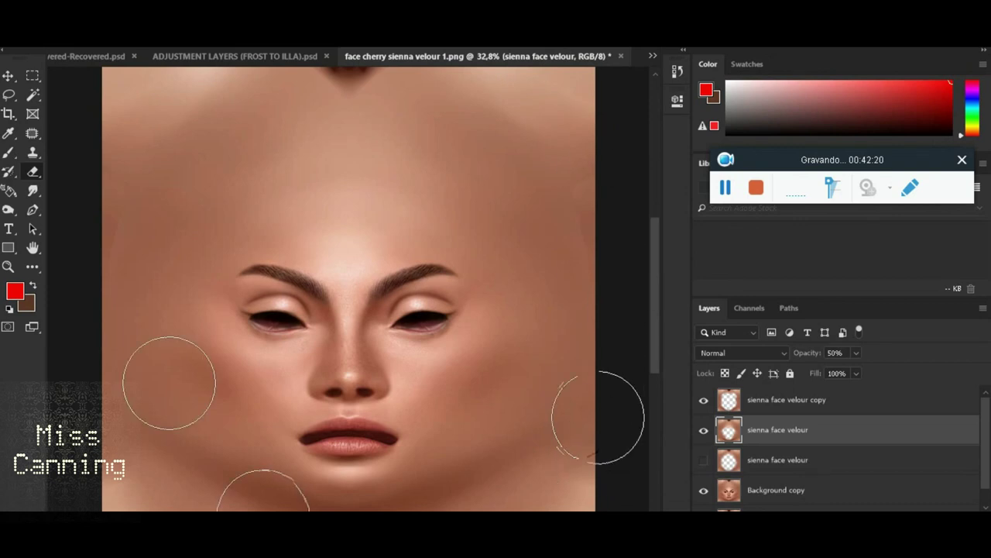
Overwrite face cherry sienna velour 3.png with the updated face texture in PNG format.
{"action": "left_click", "coordinate": [12, 42]}
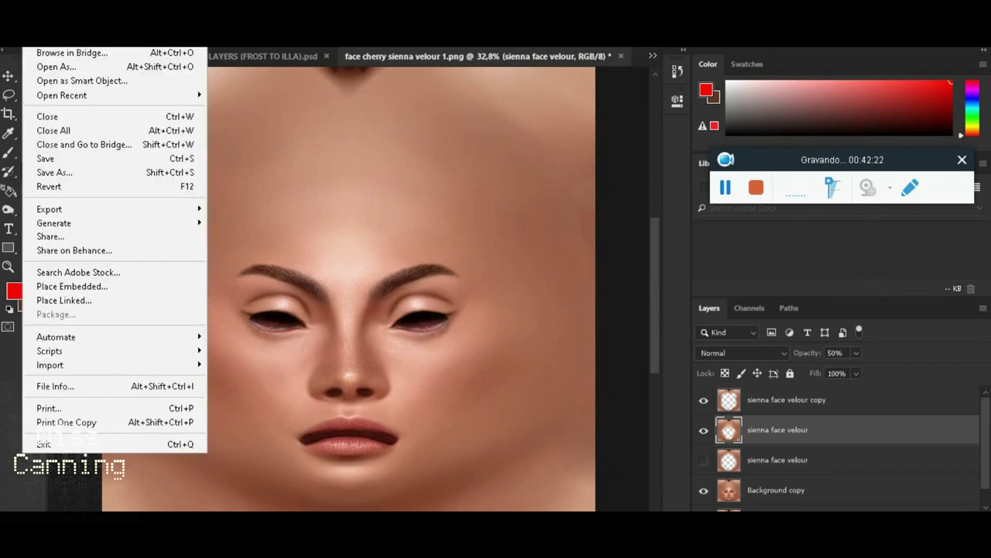
{"action": "left_click", "coordinate": [98, 172]}
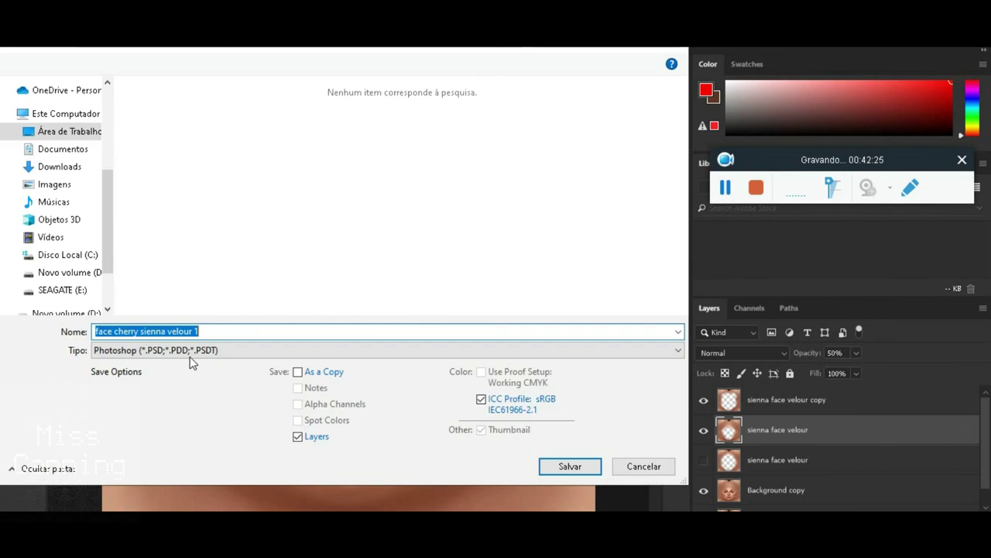
{"action": "left_click", "coordinate": [190, 352]}
{"action": "left_click", "coordinate": [152, 300]}
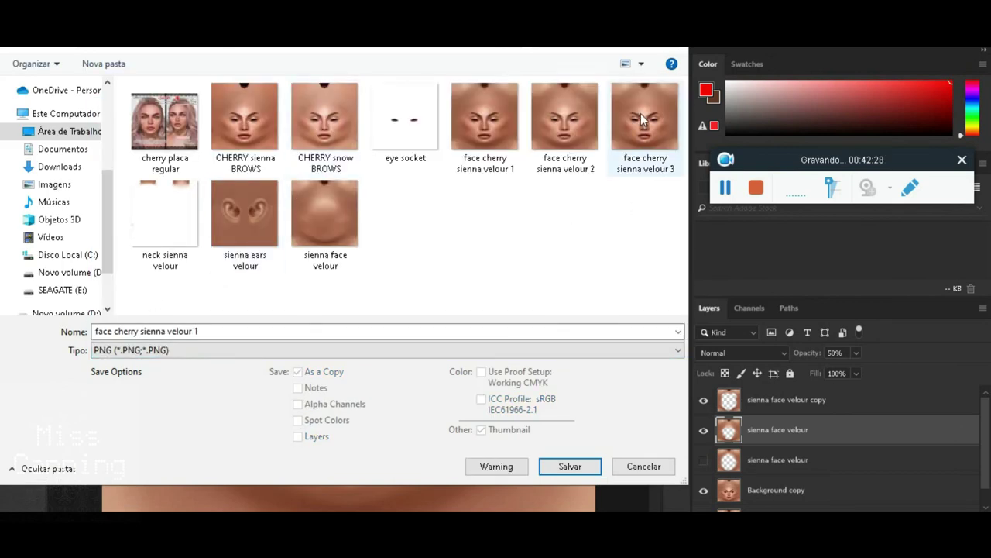
{"action": "left_click", "coordinate": [641, 116]}
{"action": "left_click", "coordinate": [564, 470]}
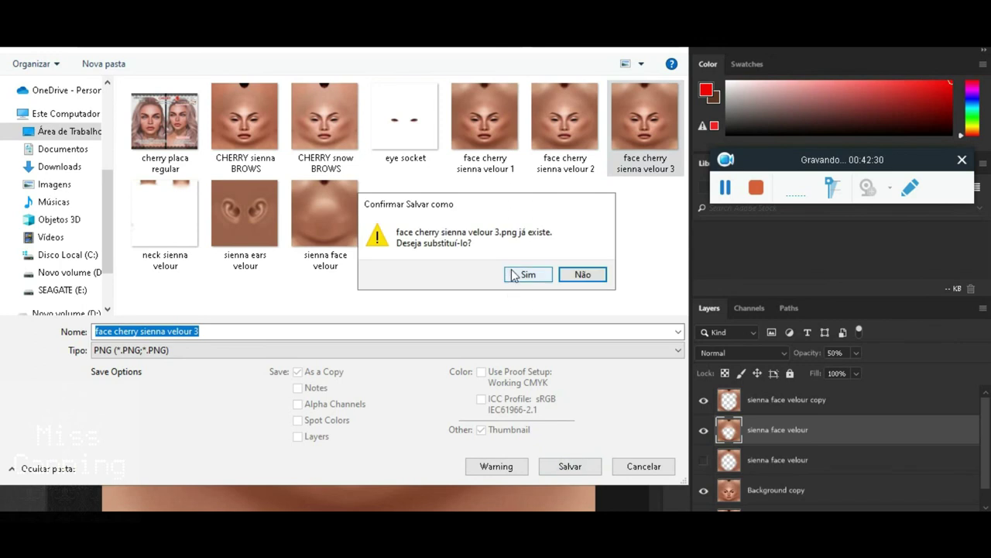
{"action": "left_click", "coordinate": [525, 273]}
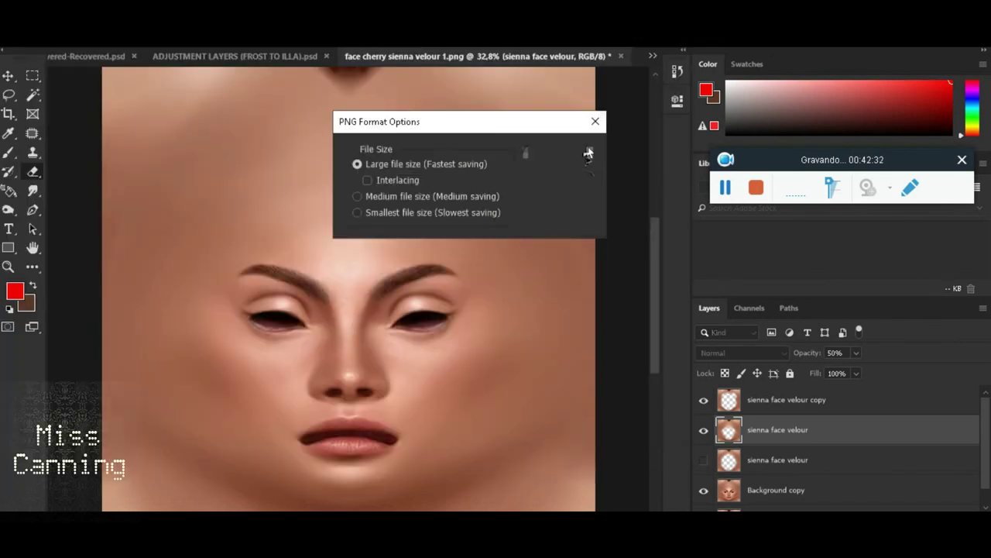
{"action": "left_click", "coordinate": [588, 152]}
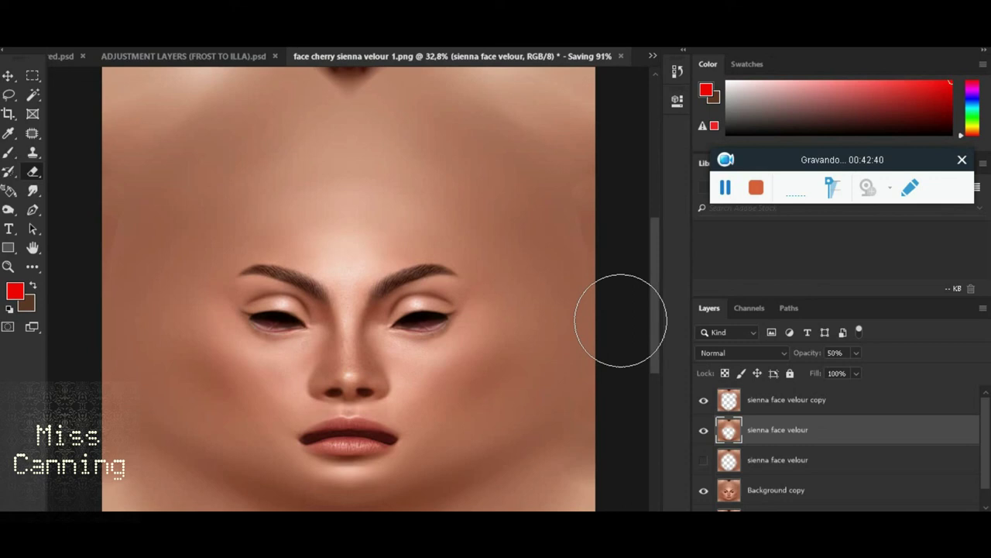
In Firestorm, apply the face cherry sienna velour 3 file as the avatar's head tattoo.
{"action": "key", "text": "alt+Tab"}
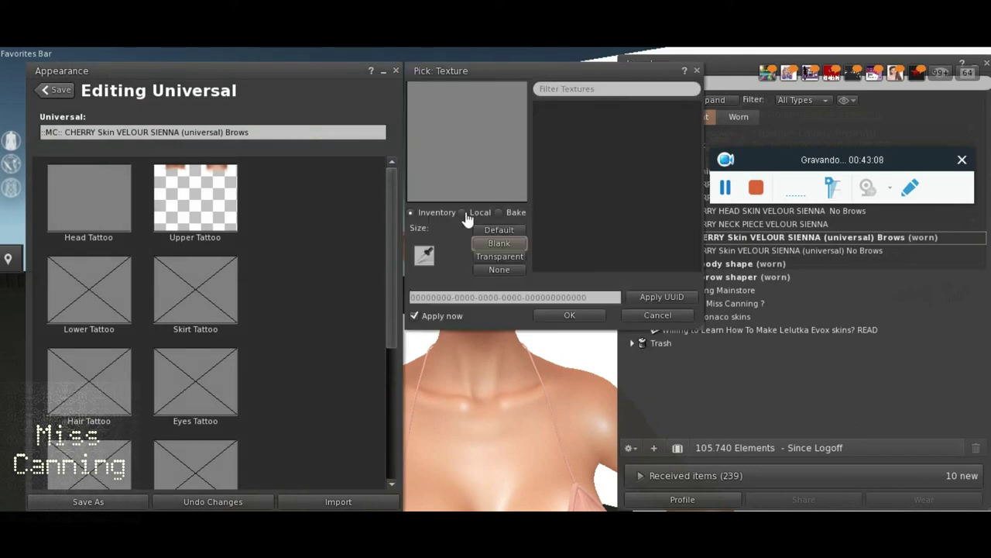
{"action": "left_click", "coordinate": [464, 213]}
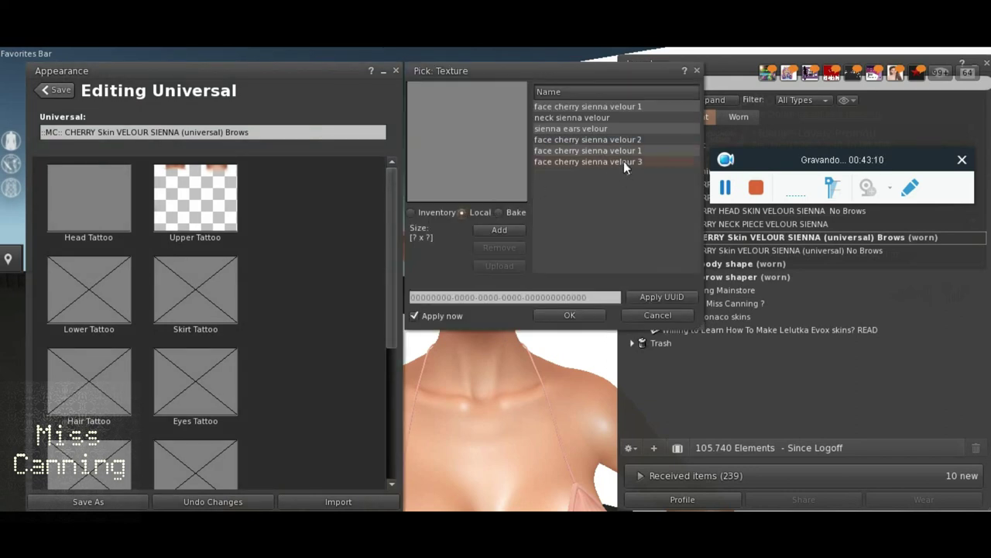
{"action": "left_click", "coordinate": [632, 162]}
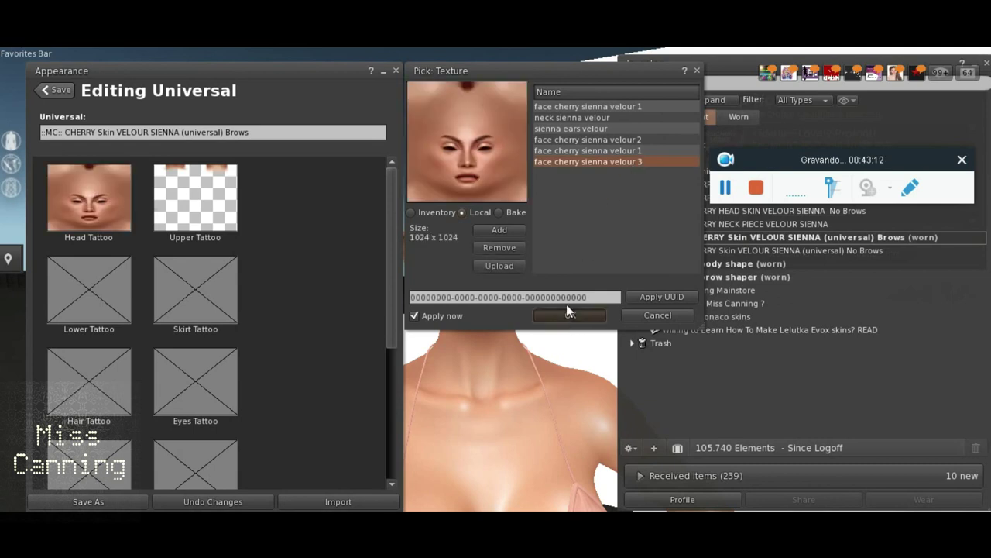
{"action": "left_click", "coordinate": [695, 71]}
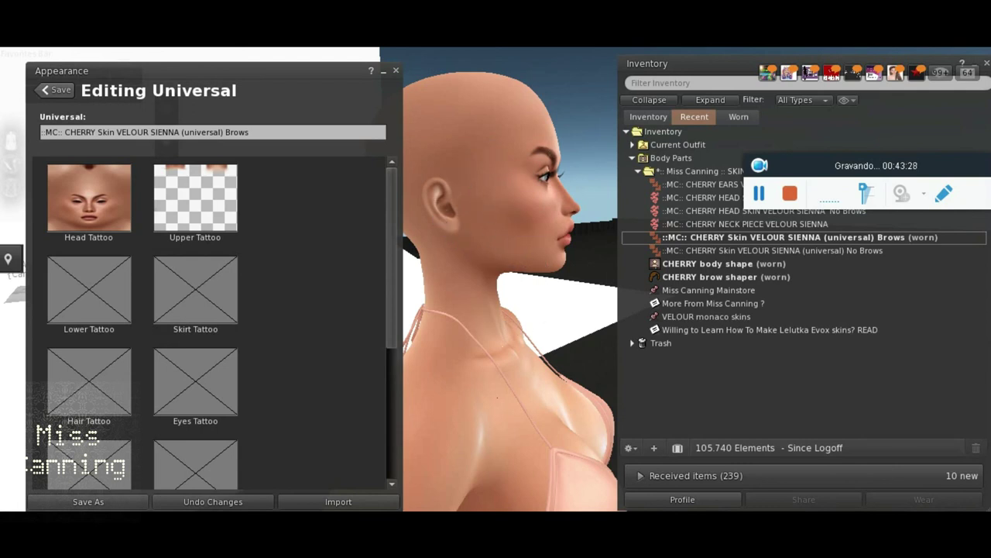
Orbit the camera behind and then in front of the avatar's head to inspect the new face.
{"action": "left_click_drag", "start_coordinate": [533, 312], "coordinate": [434, 312]}
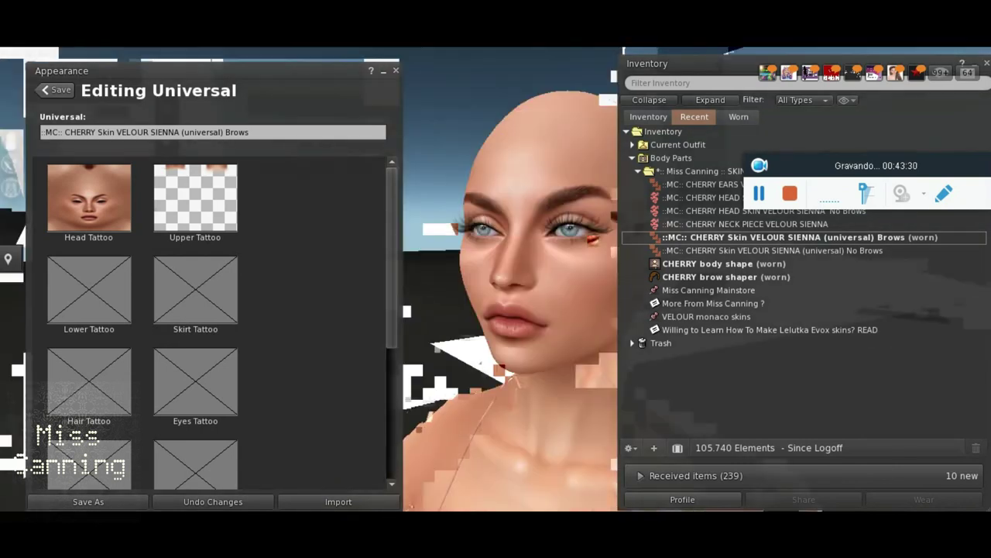
{"action": "left_click_drag", "start_coordinate": [434, 311], "coordinate": [519, 398]}
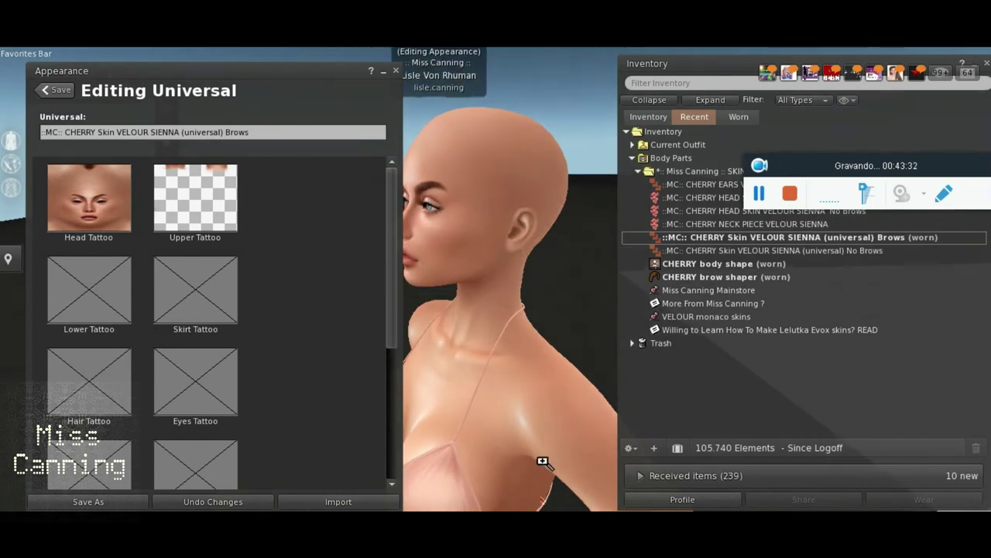
{"action": "key", "text": "alt+Tab"}
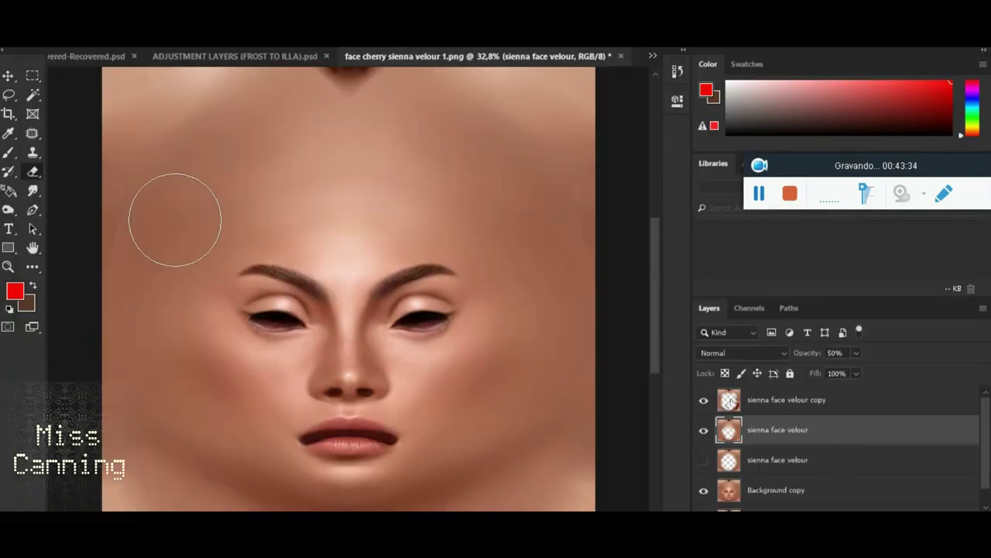
Return to face cherry sienna velour 1.png and duplicate the sienna face velour layer.
{"action": "left_click", "coordinate": [250, 55]}
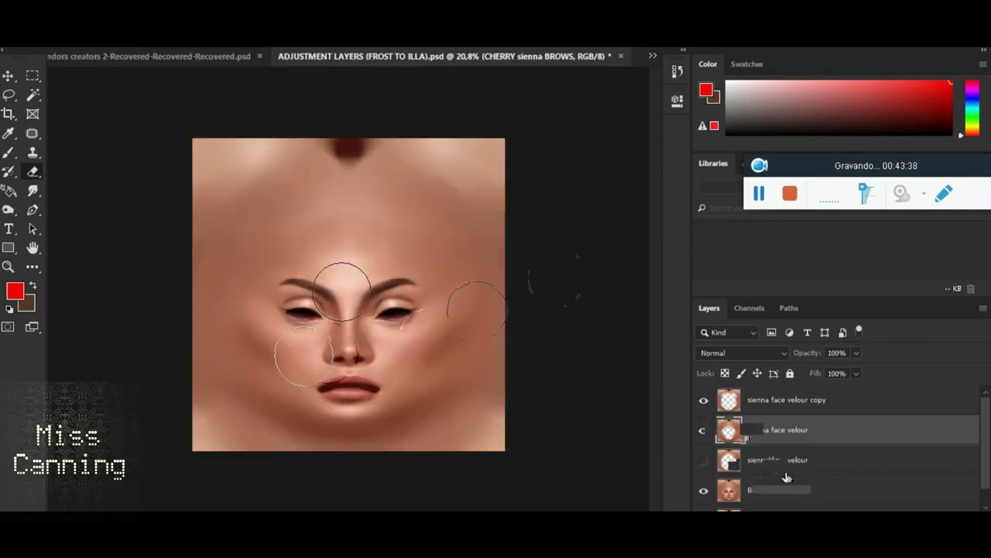
{"action": "left_click", "coordinate": [655, 57]}
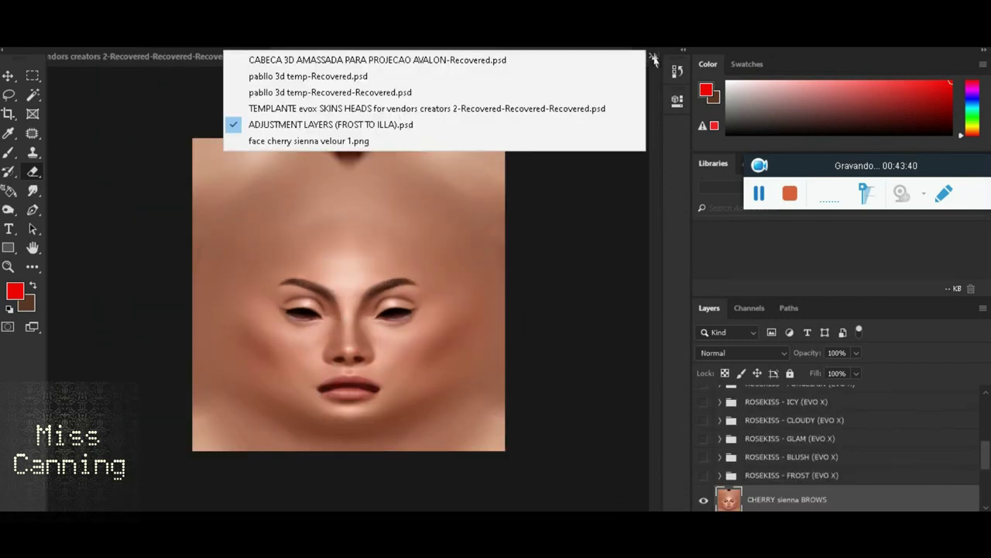
{"action": "left_click", "coordinate": [391, 141]}
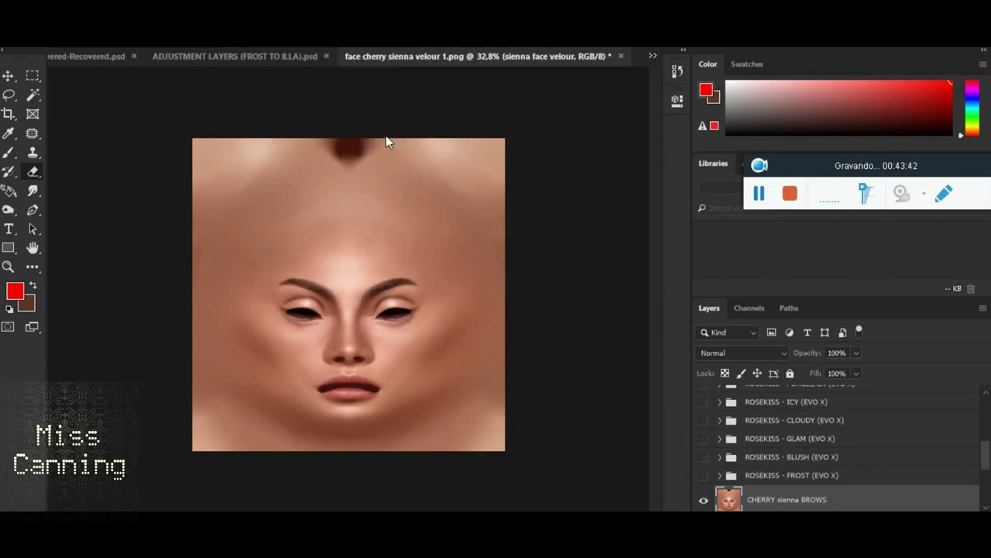
{"action": "key", "text": "ctrl+plus"}
{"action": "key", "text": "ctrl+j"}
{"action": "left_click", "coordinate": [749, 429]}
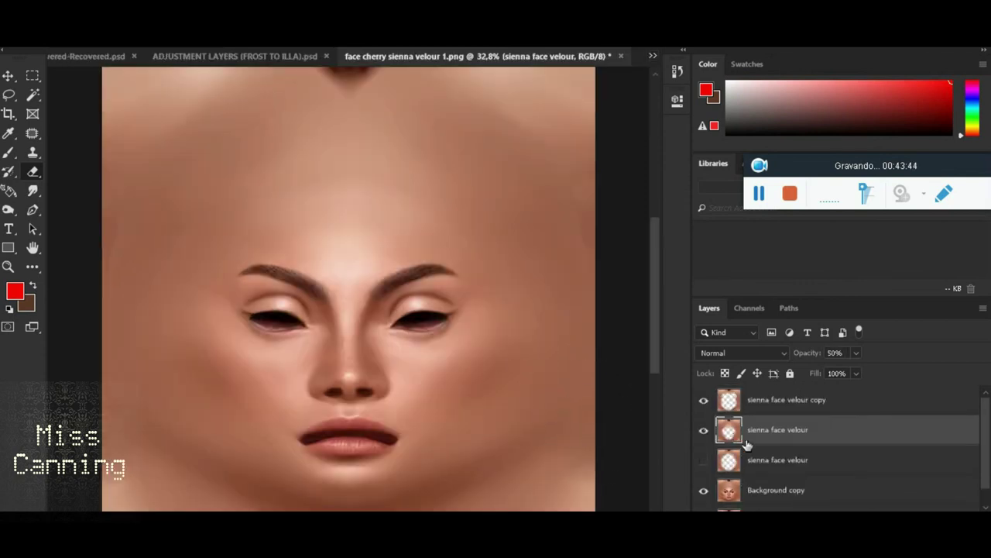
Toggle the sienna face velour layer on and off to compare, then set its opacity to 40%.
{"action": "left_click", "coordinate": [703, 430]}
{"action": "key", "text": "ctrl+plus"}
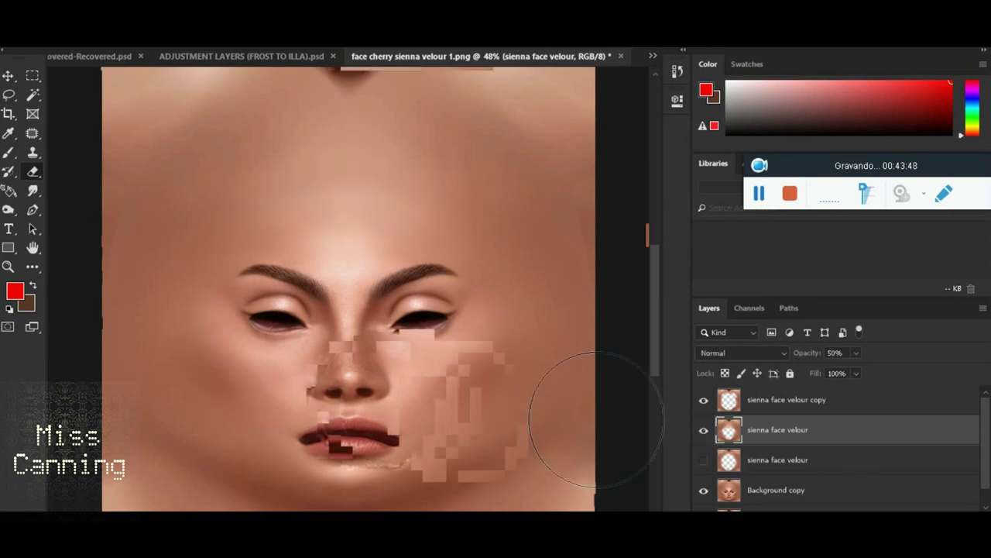
{"action": "left_click", "coordinate": [702, 436]}
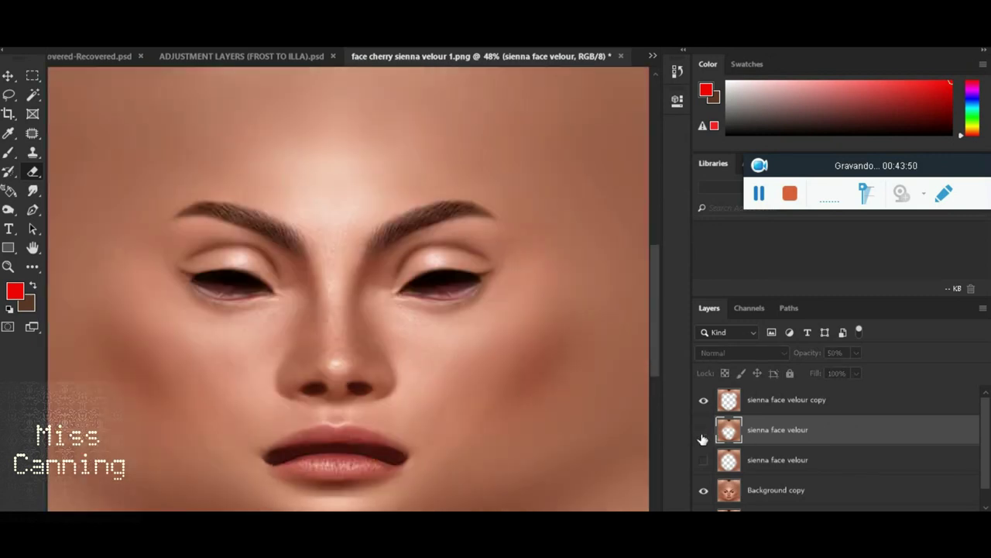
{"action": "scroll", "coordinate": [576, 422], "scroll_direction": "up", "scroll_amount": 1}
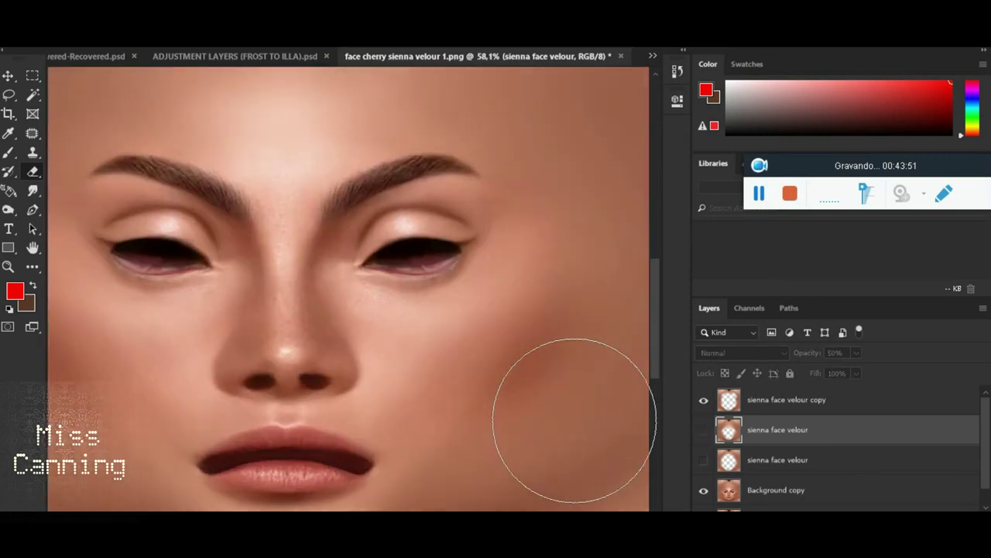
{"action": "left_click", "coordinate": [703, 435]}
{"action": "left_click", "coordinate": [703, 436]}
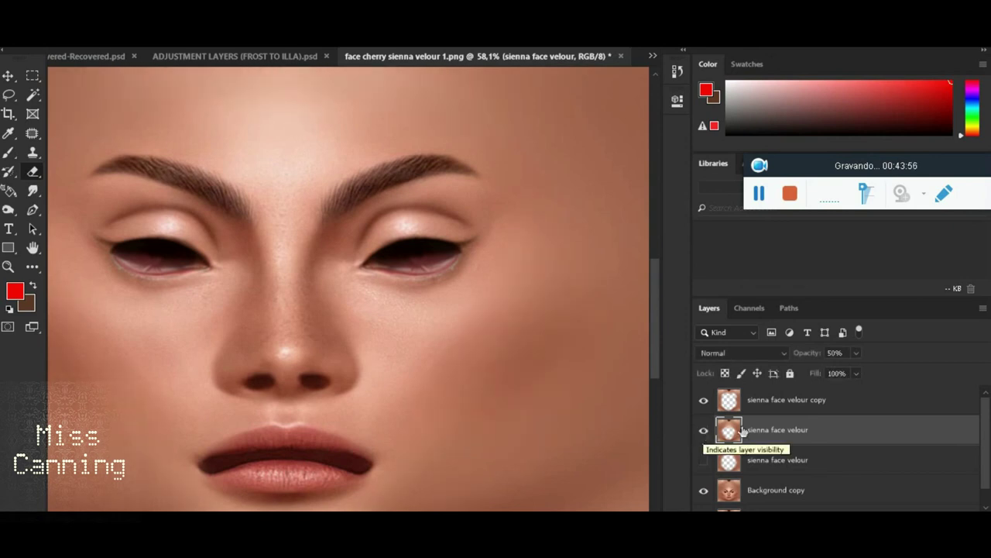
{"action": "left_click", "coordinate": [856, 353]}
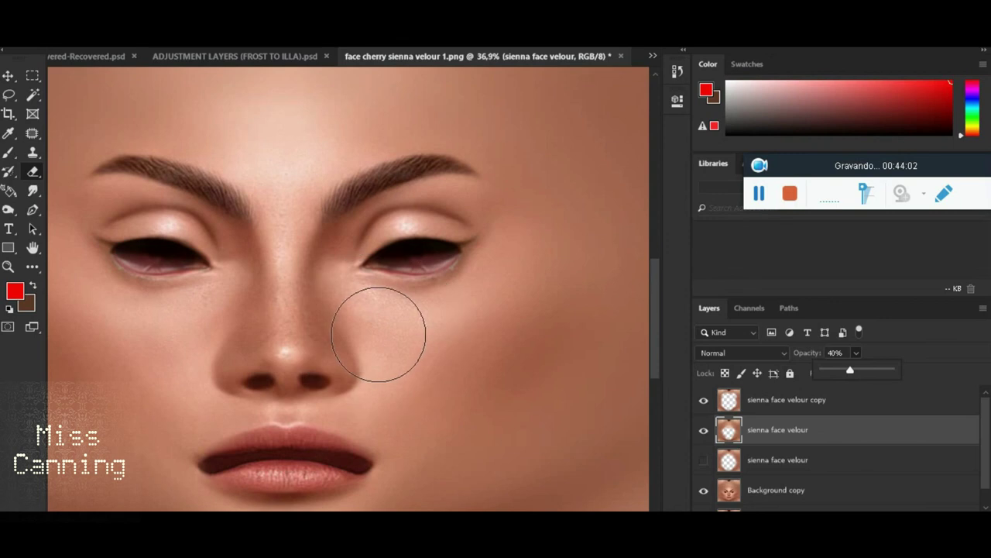
{"action": "scroll", "coordinate": [387, 327], "scroll_direction": "down", "scroll_amount": 4}
Save the texture as a PNG, overwriting the existing face cherry sienna velour 3 file.
{"action": "left_click", "coordinate": [31, 39]}
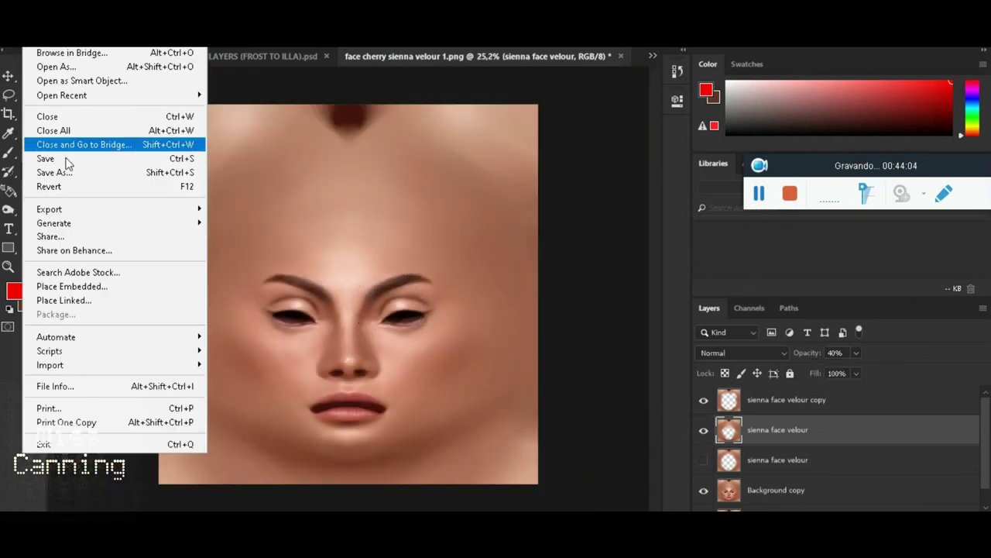
{"action": "left_click", "coordinate": [66, 169]}
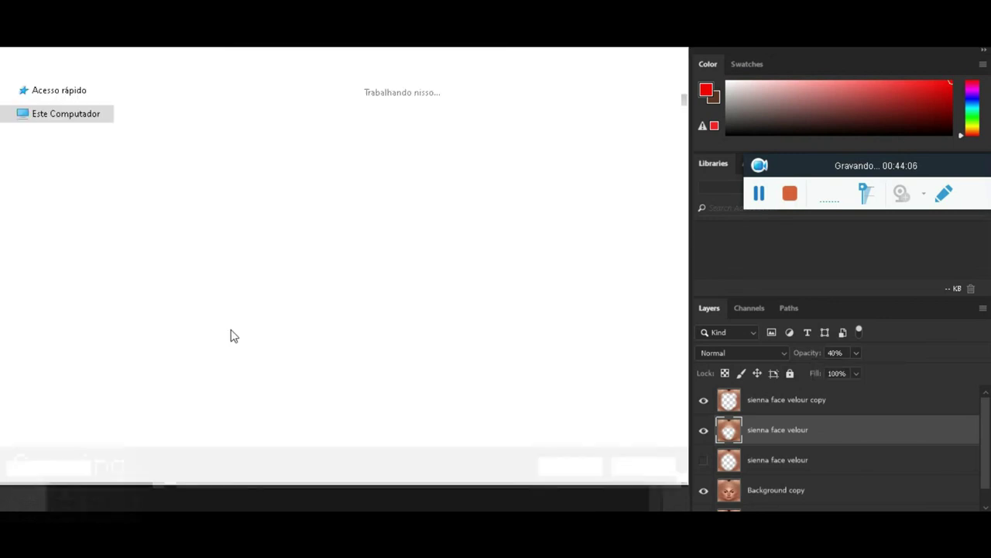
{"action": "left_click", "coordinate": [186, 350]}
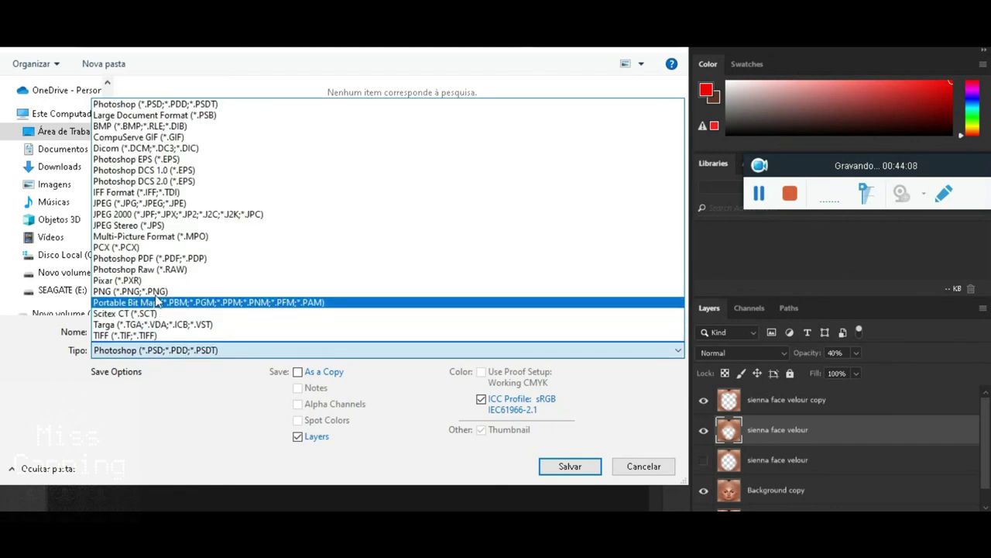
{"action": "left_click", "coordinate": [158, 292]}
{"action": "left_click", "coordinate": [649, 128]}
{"action": "left_click", "coordinate": [571, 466]}
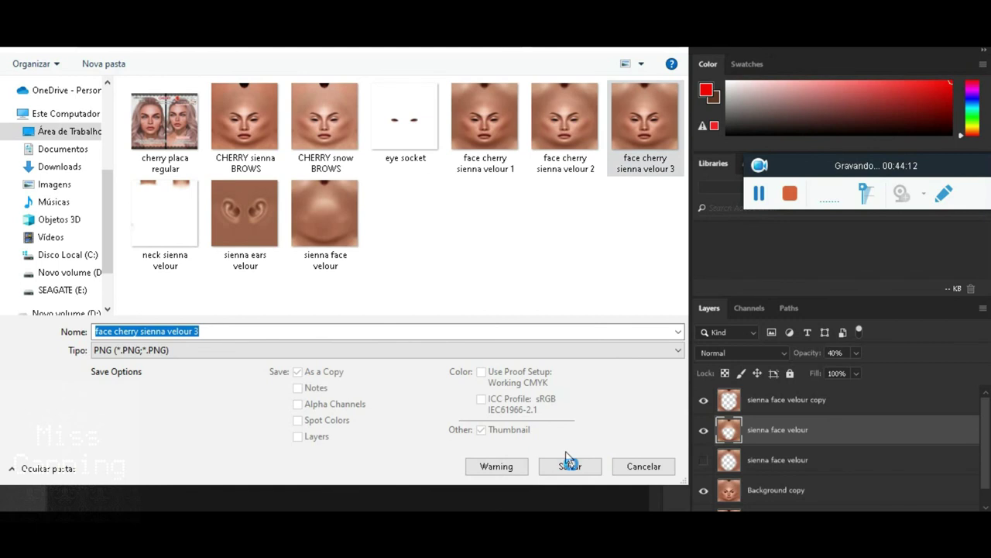
{"action": "left_click", "coordinate": [528, 274]}
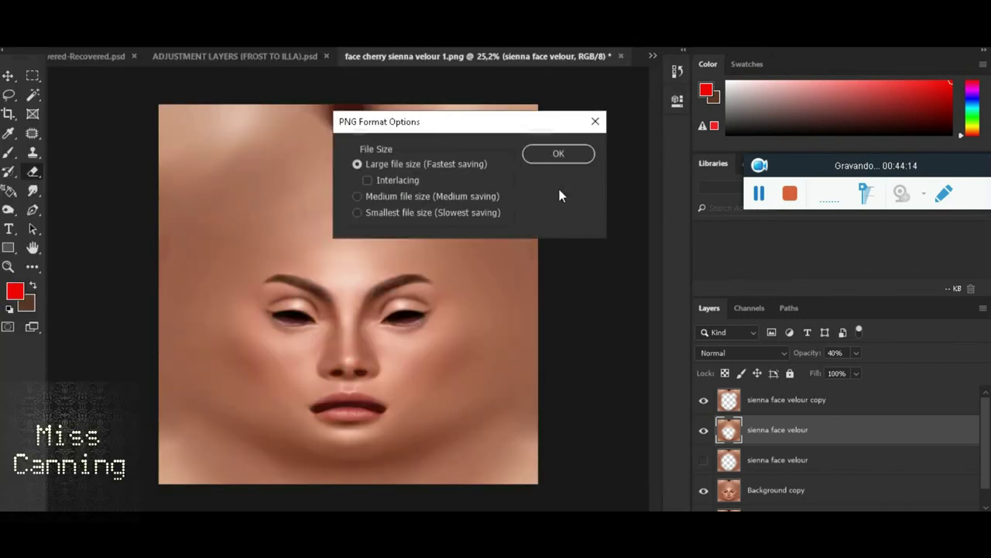
{"action": "left_click", "coordinate": [559, 154]}
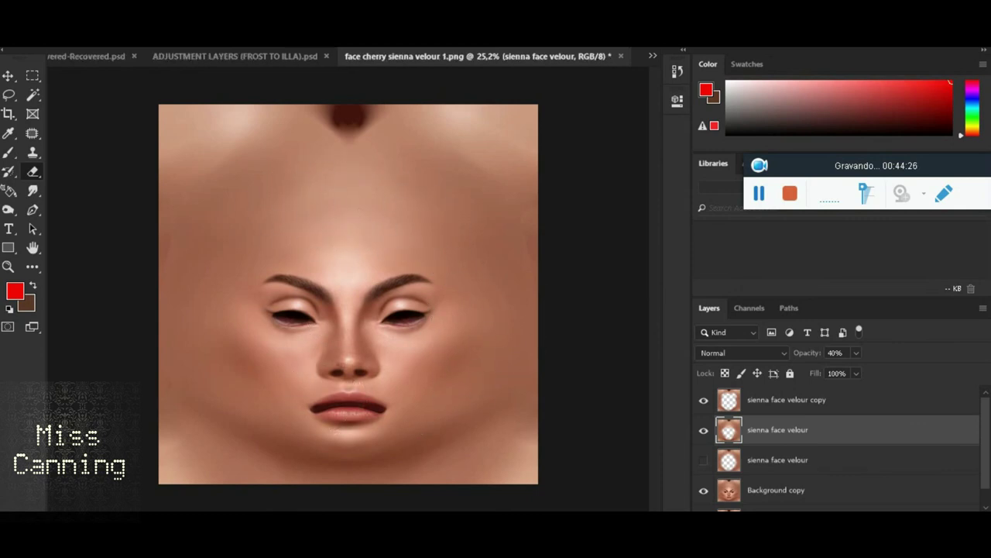
Switch to Firestorm Viewer and open the Quick Preferences panel from the bottom toolbar.
{"action": "key", "text": "alt+Tab"}
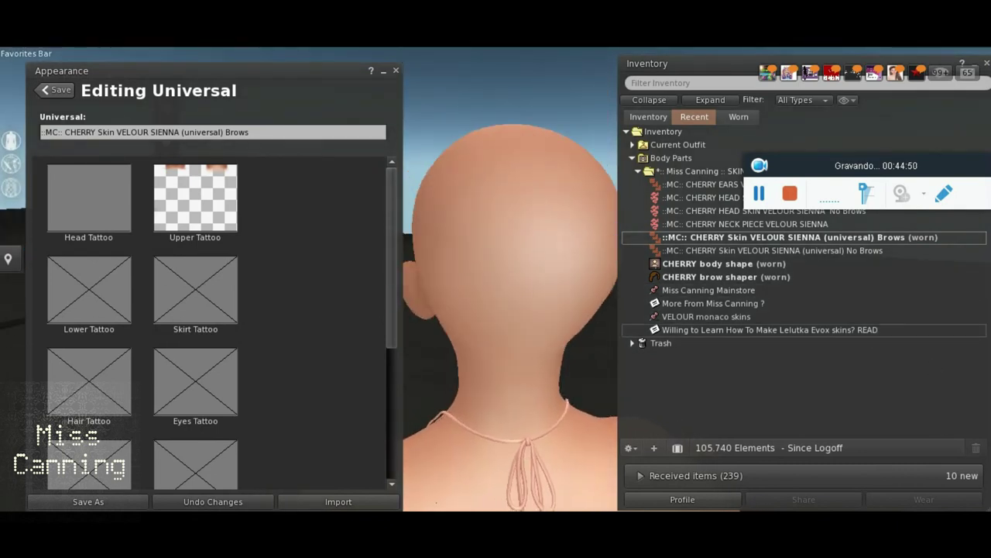
{"action": "left_click", "coordinate": [816, 450]}
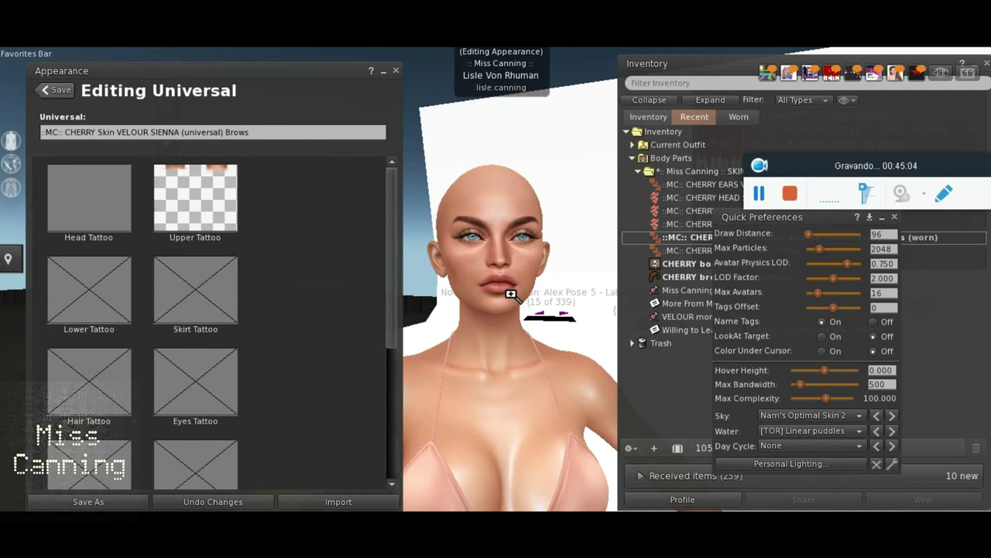
Leave the sky preset unchanged, then move the Quick Preferences panel aside and minimize it.
{"action": "left_click", "coordinate": [819, 415]}
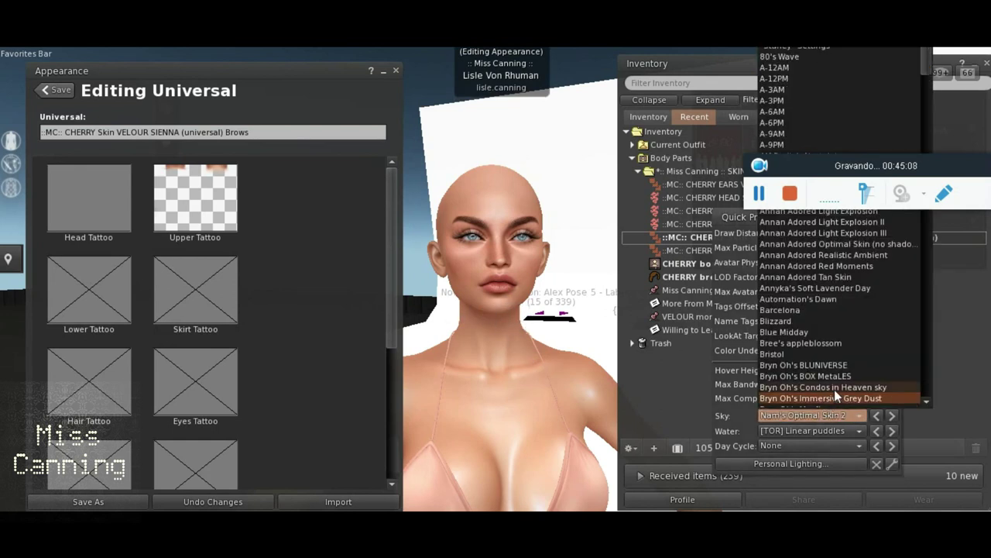
{"action": "left_click", "coordinate": [511, 290]}
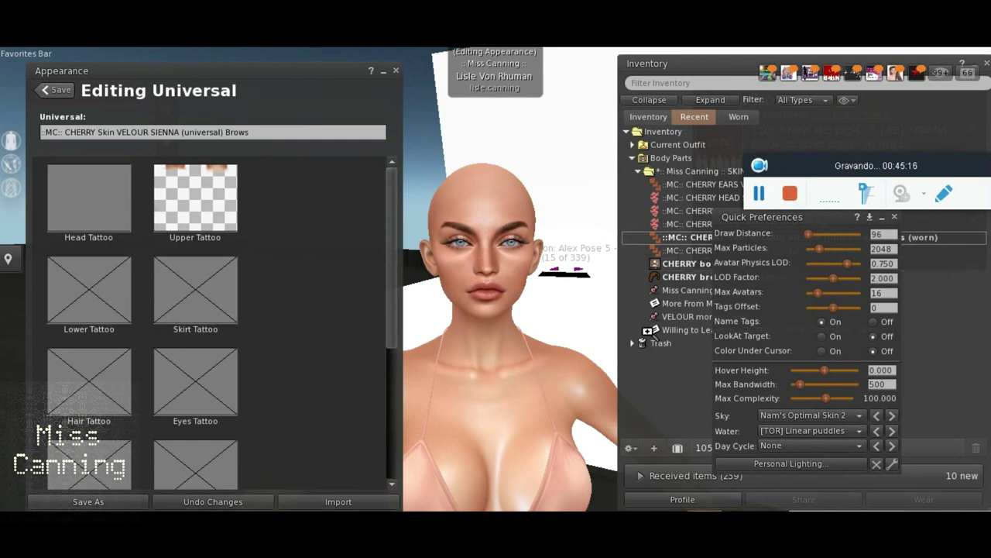
{"action": "left_click_drag", "start_coordinate": [752, 216], "coordinate": [568, 262]}
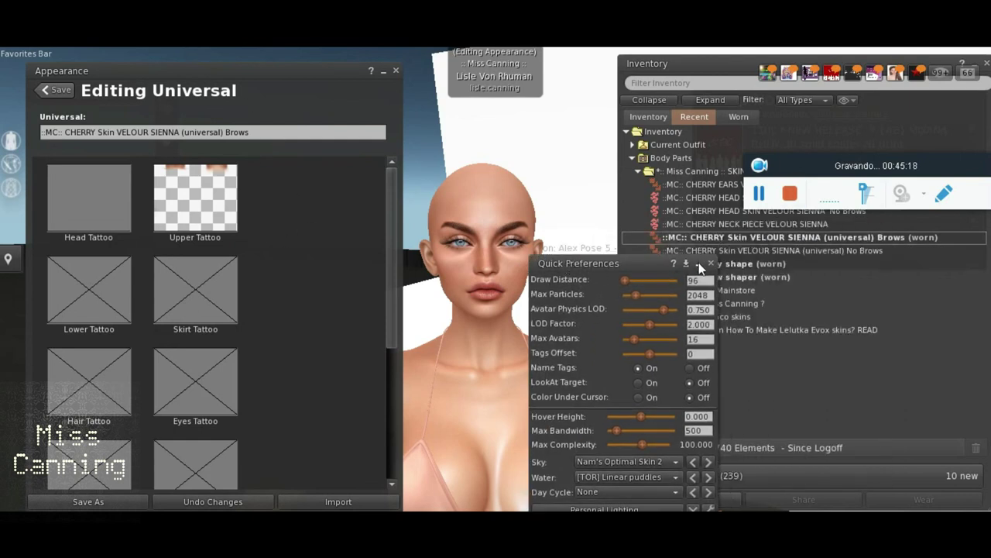
{"action": "left_click", "coordinate": [699, 265]}
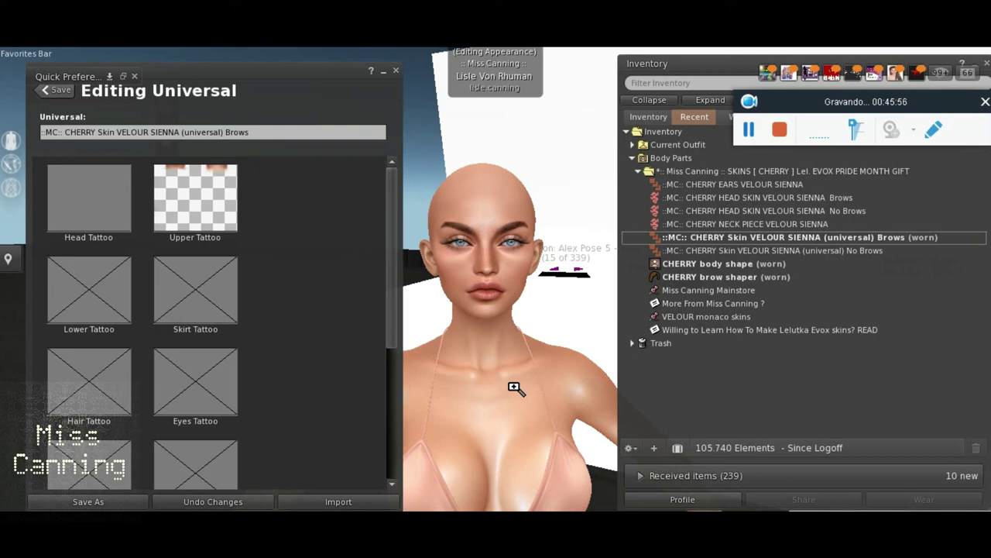
Drag the CHERRY Skin VELOUR SIENNA (universal) Brows item from Inventory onto the avatar.
{"action": "left_click_drag", "start_coordinate": [664, 266], "coordinate": [502, 303]}
{"action": "left_click_drag", "start_coordinate": [587, 385], "coordinate": [528, 206]}
{"action": "mouse_move", "coordinate": [496, 351]}
{"action": "left_mouse_down"}
{"action": "mouse_move", "coordinate": [508, 316]}
{"action": "mouse_move", "coordinate": [497, 280]}
{"action": "mouse_move", "coordinate": [478, 271]}
{"action": "left_mouse_up"}
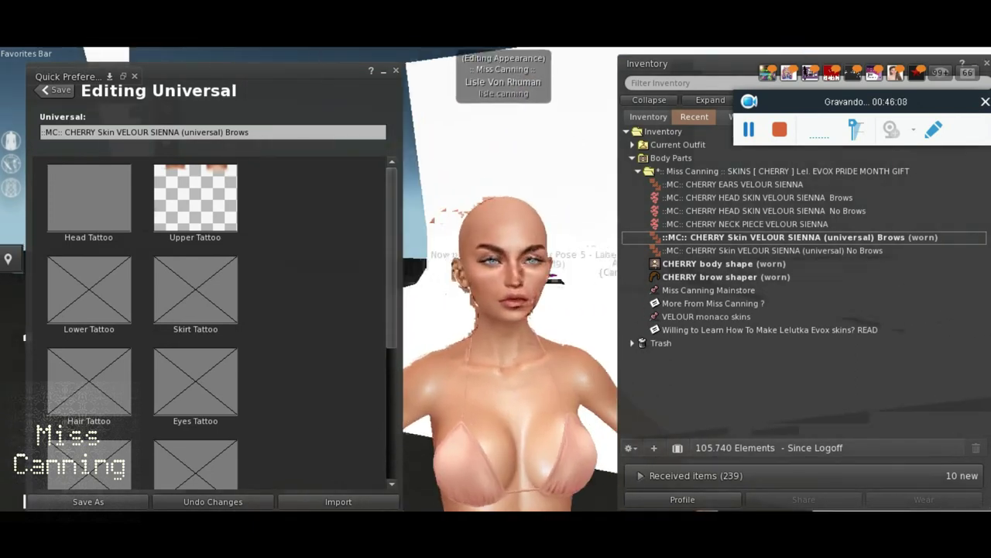